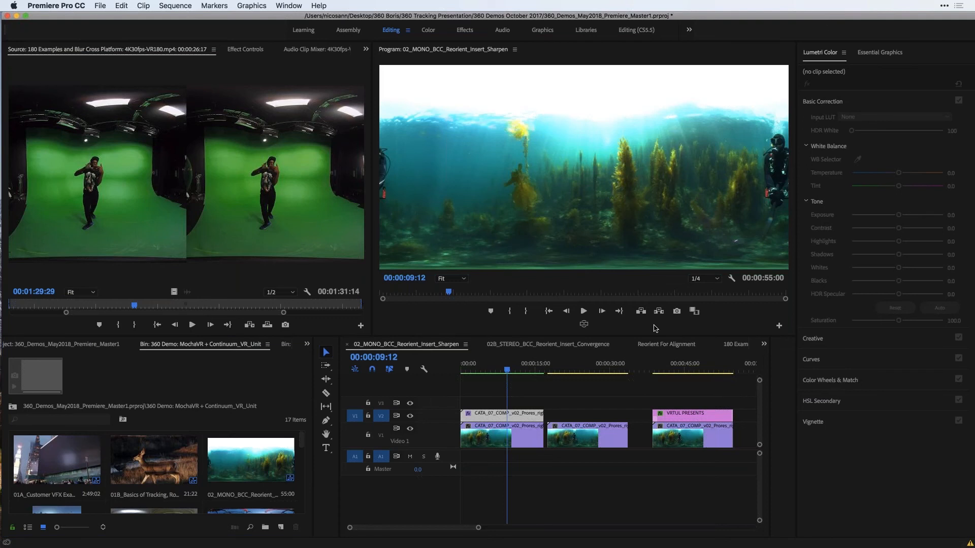
Step: Move the playhead of the 02_MONO_BCC_Reorient_Insert_Sharpen sequence to 00:00:06:01
left_click(494, 381)
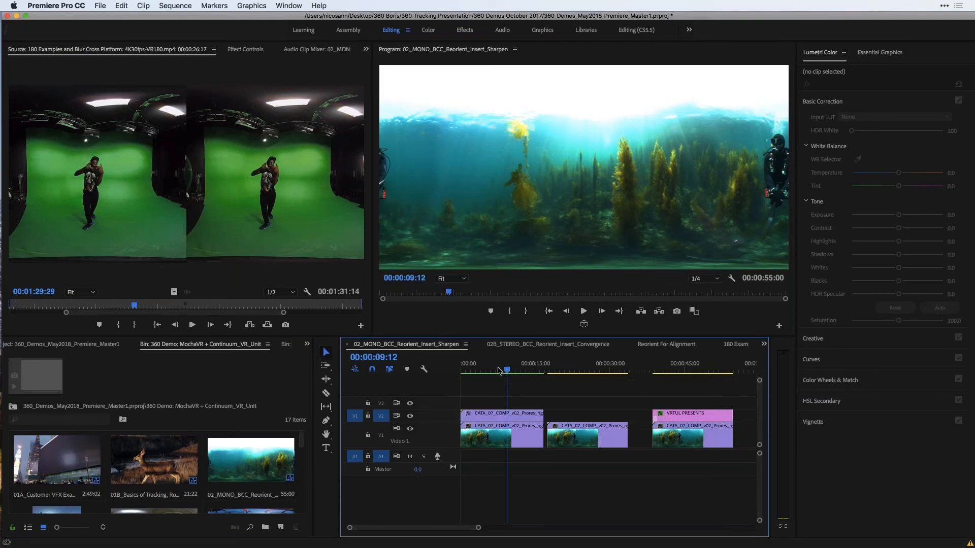
left_click_drag(499, 371, 491, 371)
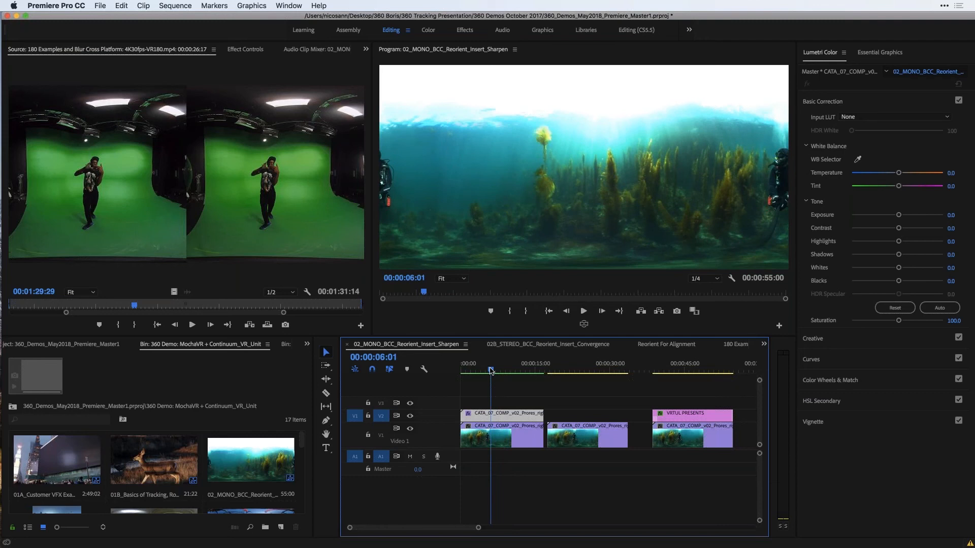
Step: Bring up the effects list filtered by "vr" and browse to the Immersive Video effects
left_click(290, 5)
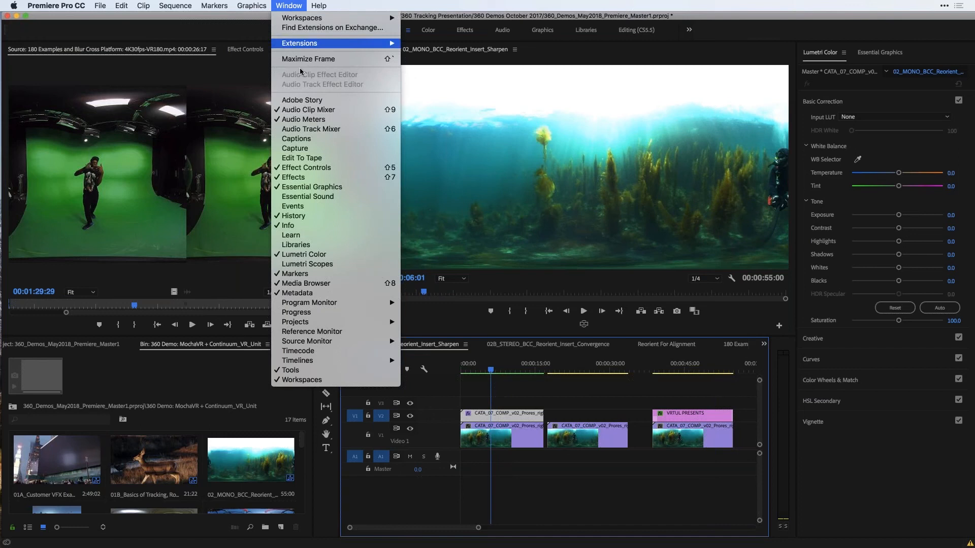
left_click(232, 373)
left_click(307, 347)
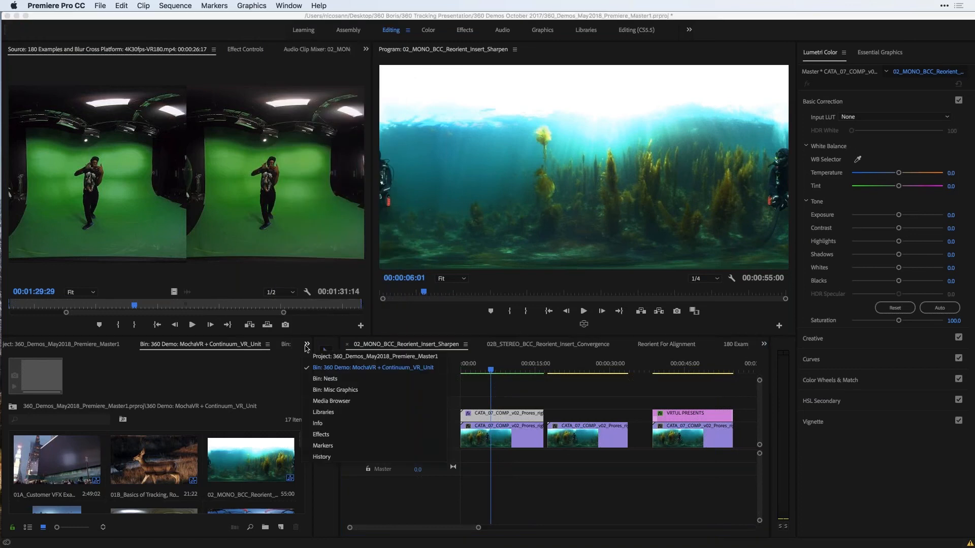
left_click(327, 438)
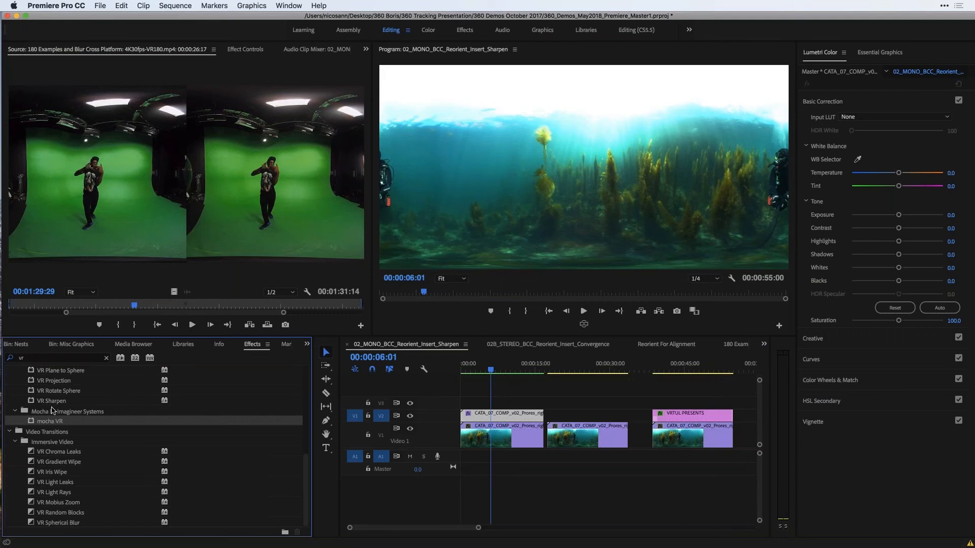
scroll(53, 411, "up", 3)
scroll(53, 411, "up", 2)
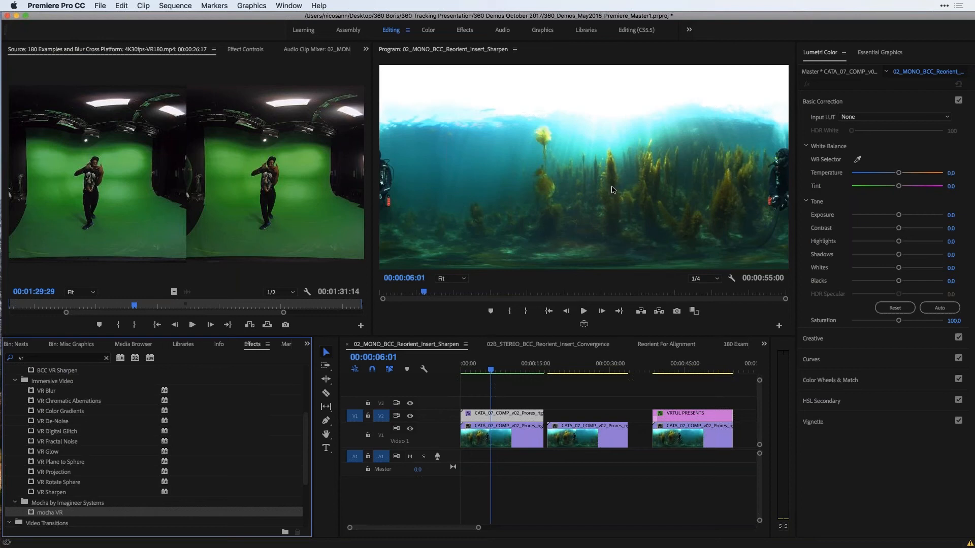
Step: Enable VR video display for the program view and look around the 360° scene to the diver
left_click(584, 324)
left_click_drag(523, 228, 782, 246)
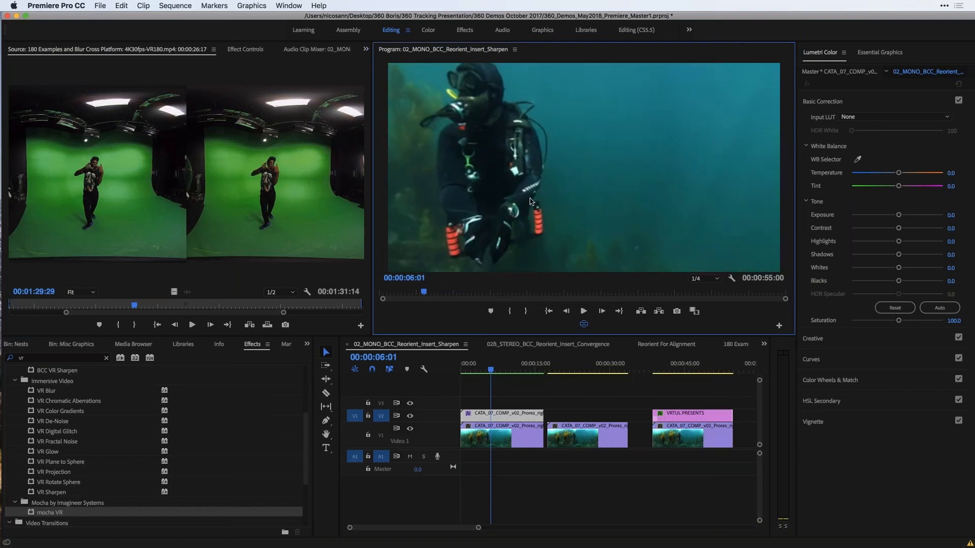
left_click_drag(529, 198, 564, 196)
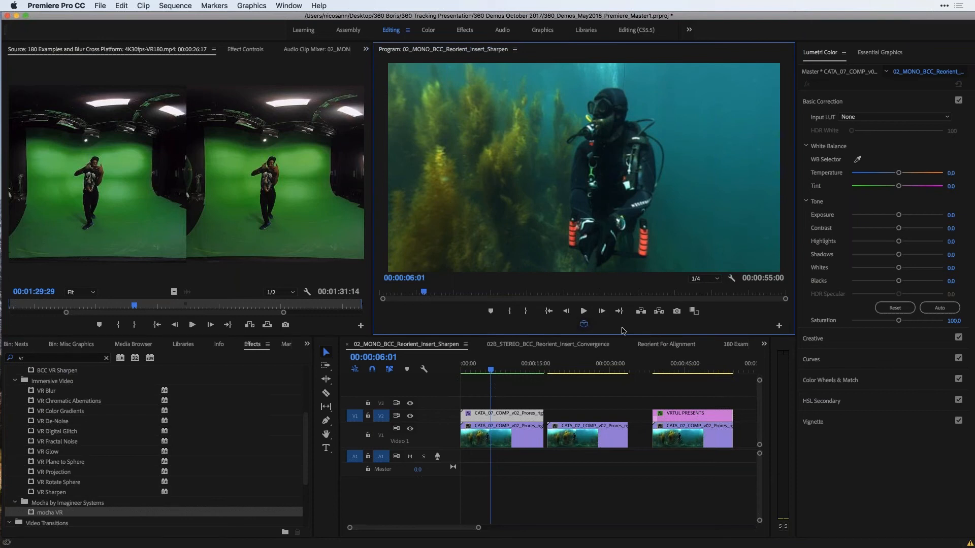
Step: Review the monitor view angles in the VR Video settings, accept them, and return the program view to the flat image
left_click(731, 279)
mouse_move(751, 231)
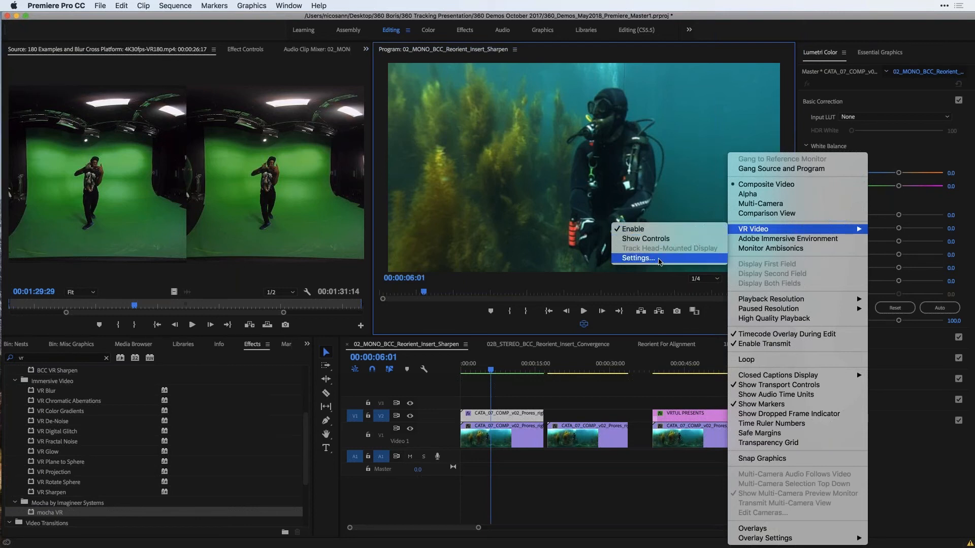
left_click(659, 261)
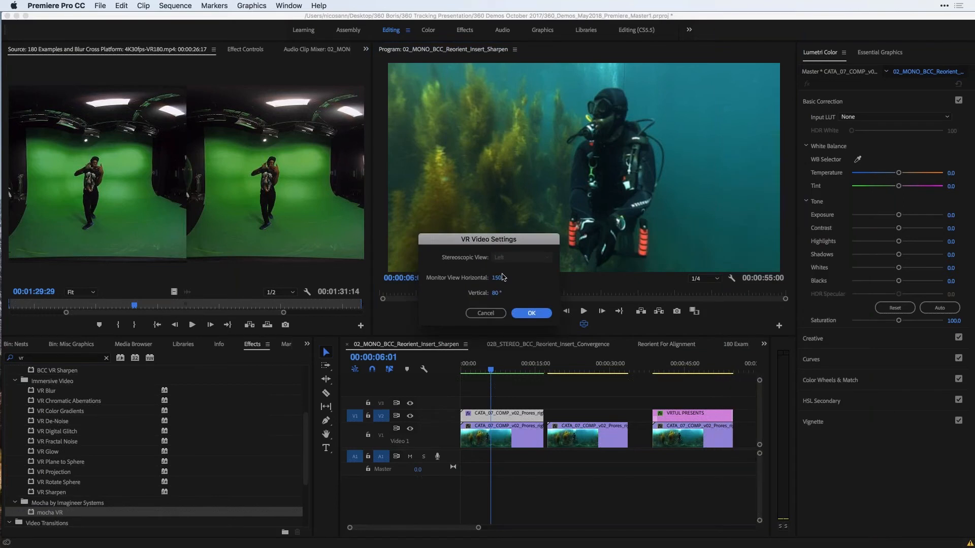
left_click_drag(448, 240, 448, 224)
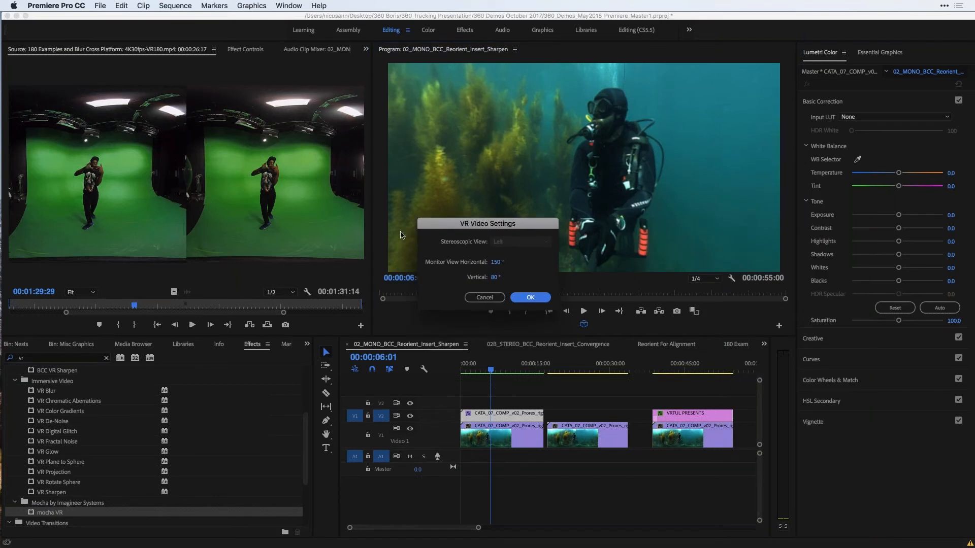
left_click(527, 297)
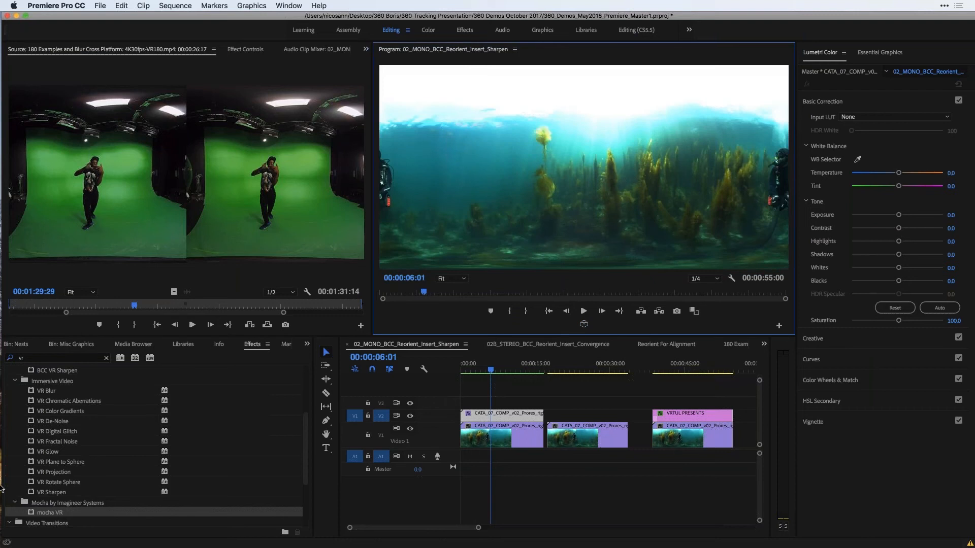
Step: Hide the V2 track and apply the BCC VR Reorient effect to the first clip on Video 1
left_click(30, 484)
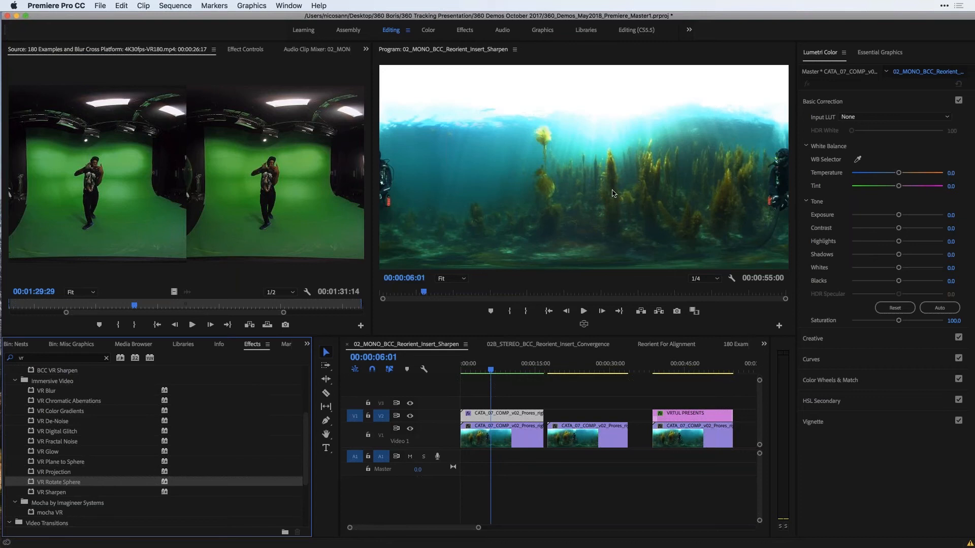
left_click(410, 417)
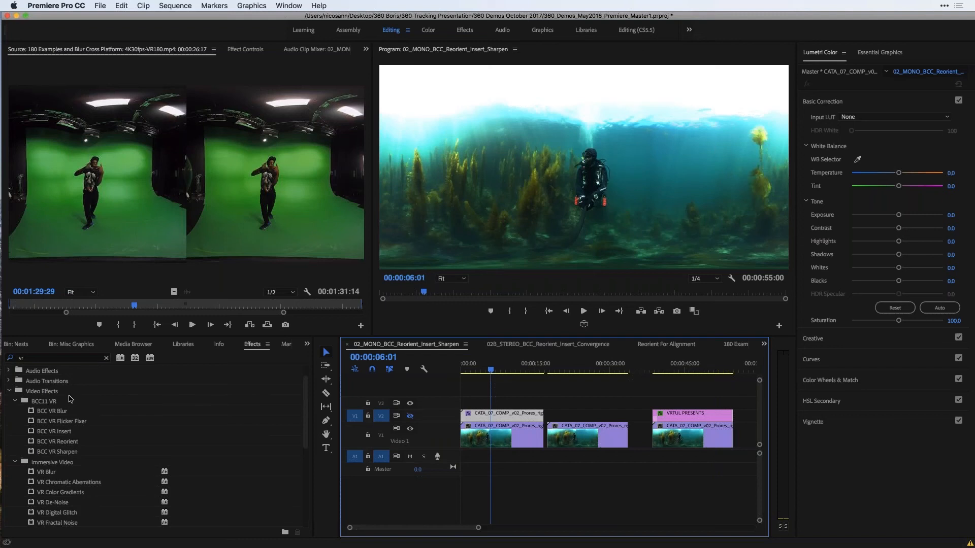
left_click(31, 445)
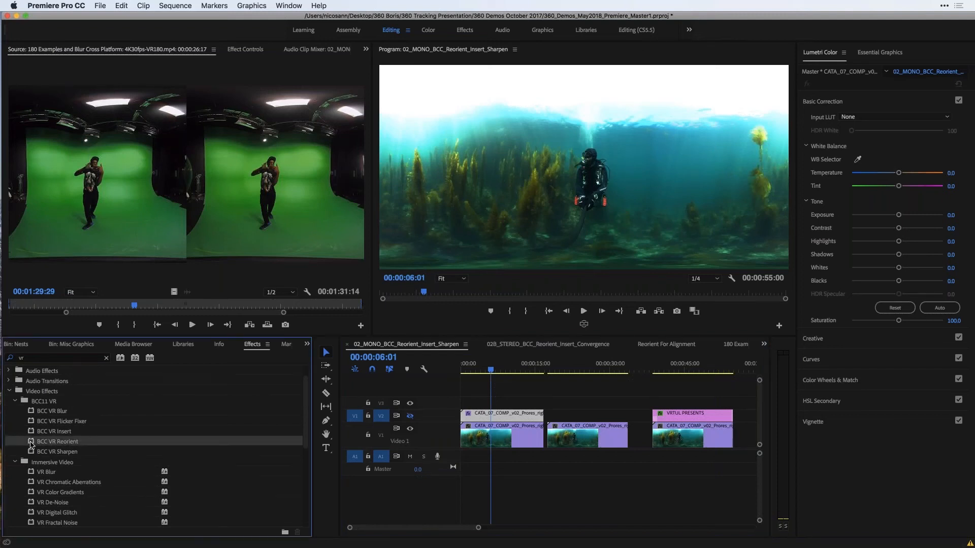
left_click_drag(31, 445, 495, 424)
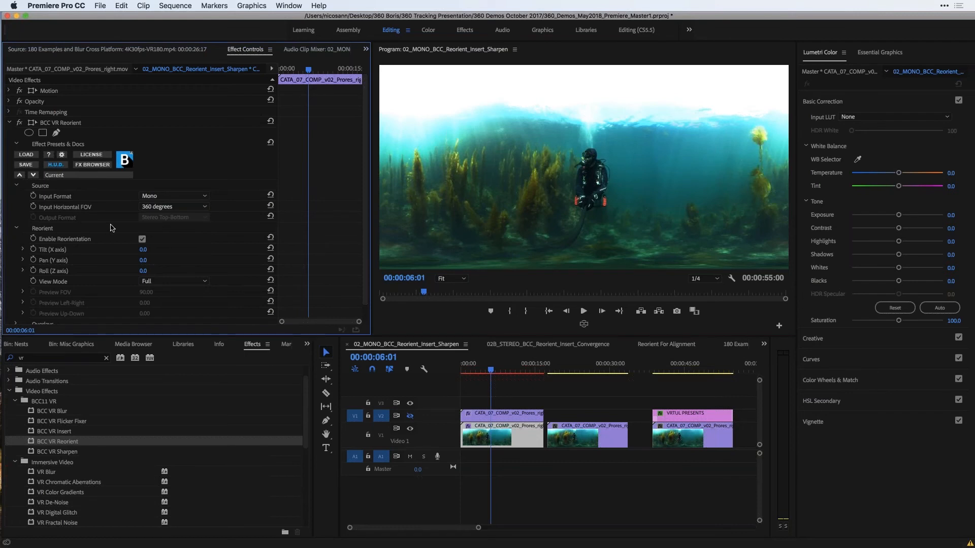
Step: Try BCC VR Reorient with a tilt of 7° and a pan of -16°, and undo both changes
scroll(113, 228, "down", 1)
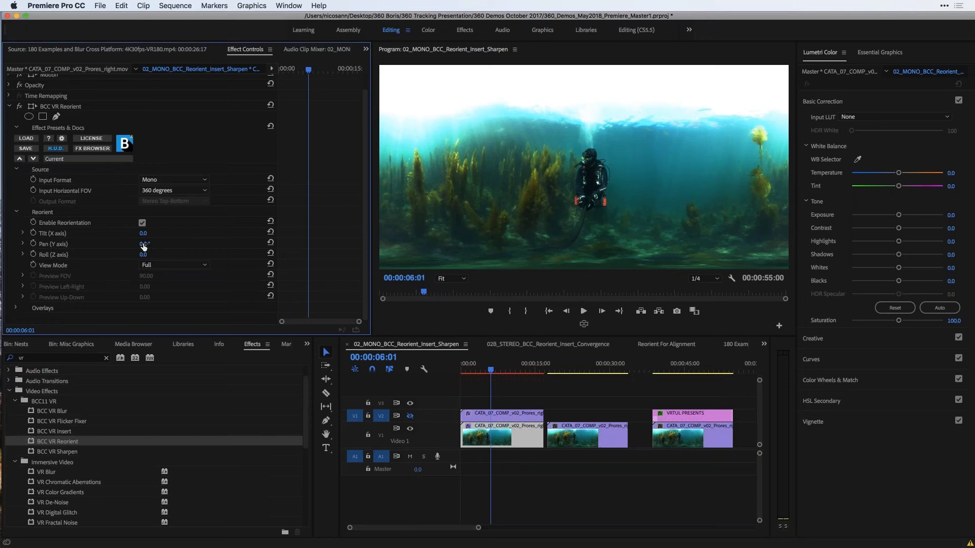
mouse_move(143, 247)
left_mouse_down()
mouse_move(156, 239)
mouse_move(144, 258)
left_mouse_up()
key("super+z")
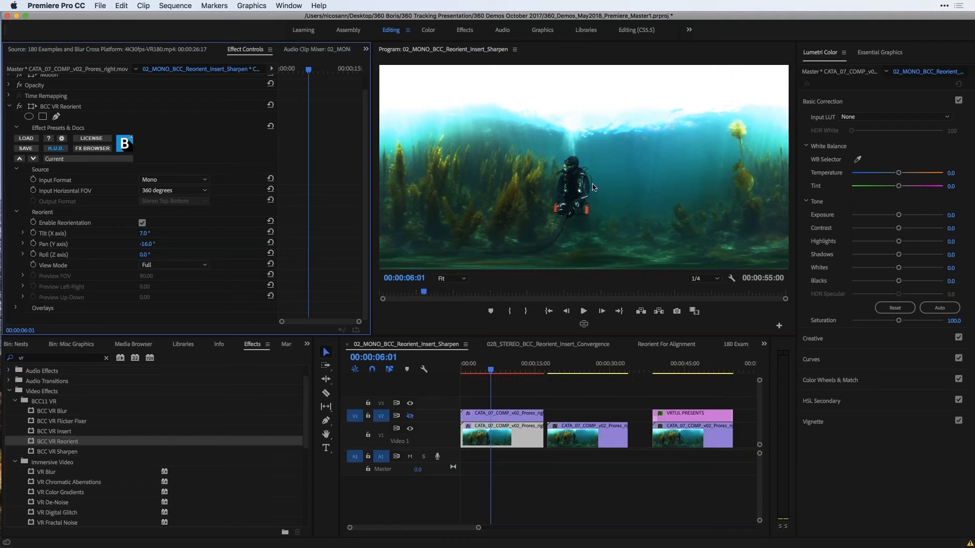
key("super+z")
key("super+z")
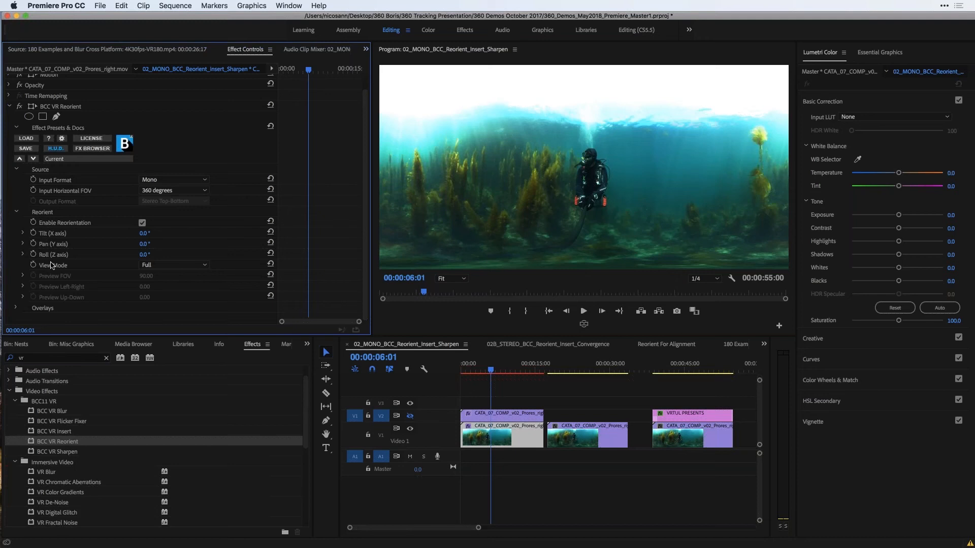
Step: Set the BCC VR Reorient view mode to Preview, with Preview Left-Right at -5 and Preview Up-Down at -6
left_click(159, 267)
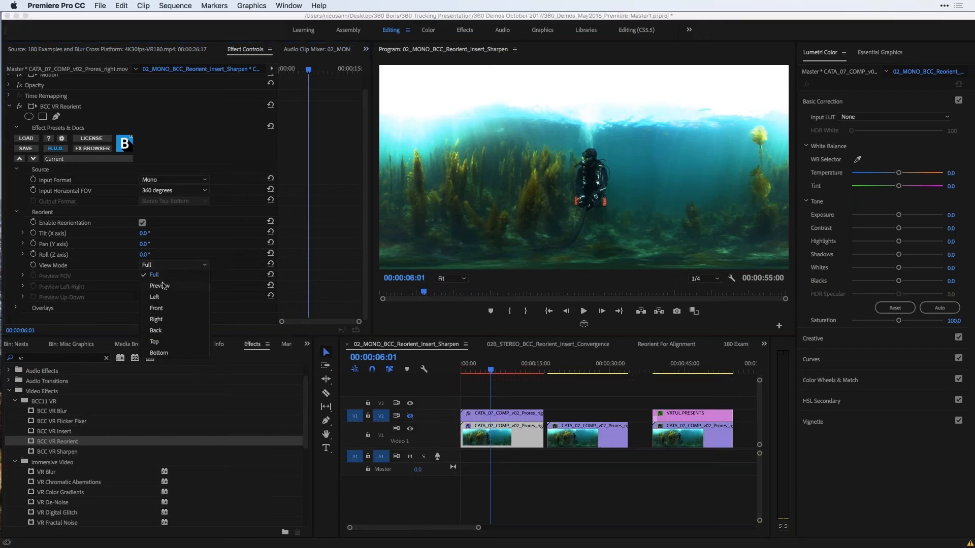
left_click(162, 285)
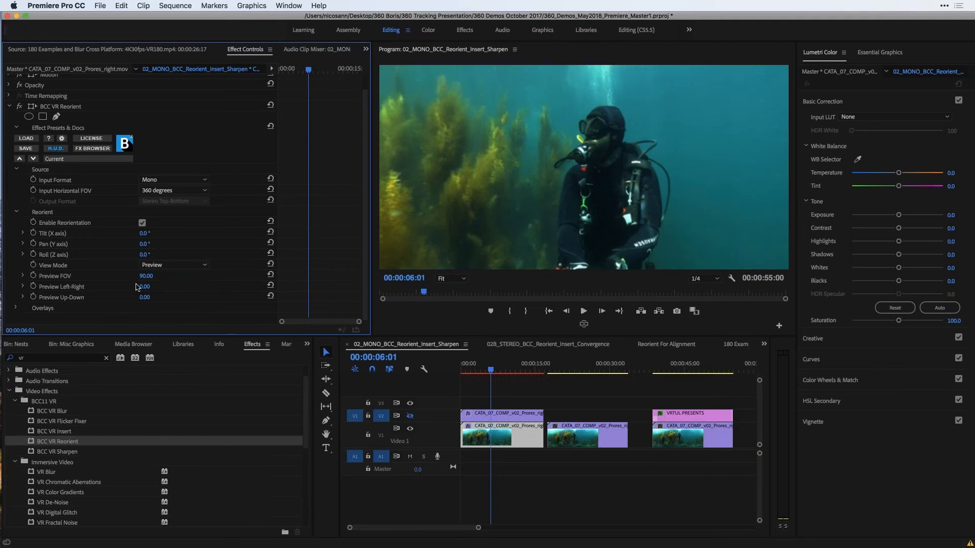
left_click_drag(146, 288, 140, 298)
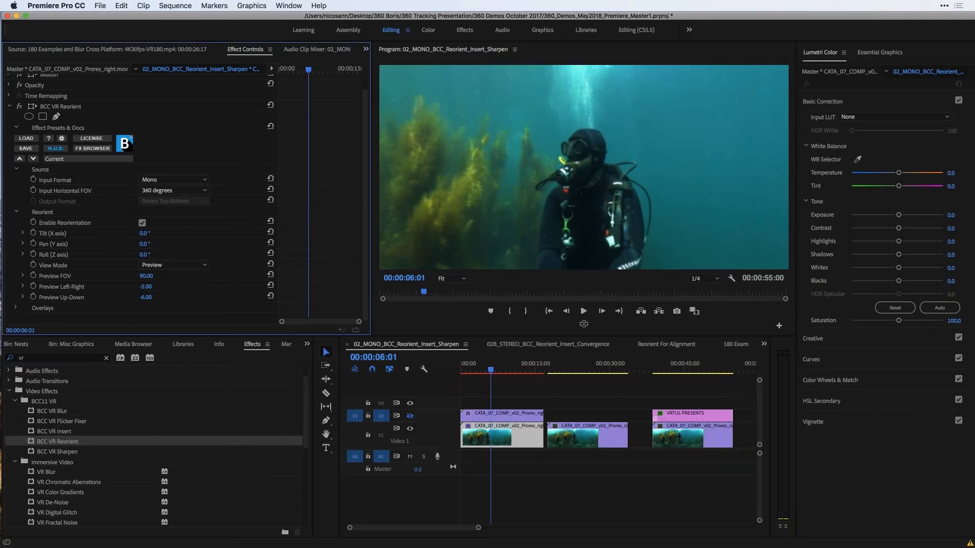
Step: Expand the effect's overlay settings and set the P.I.P. mode to Top-Left
left_click(25, 308)
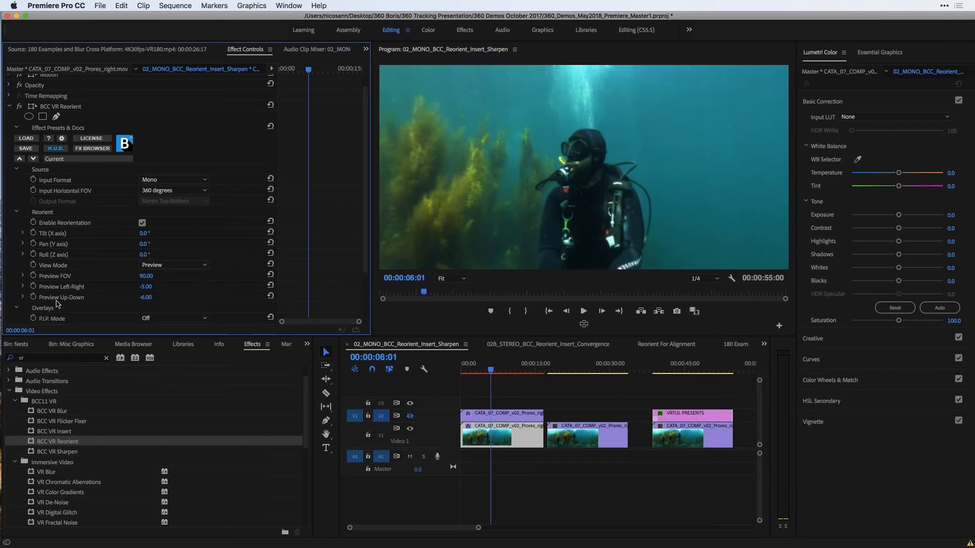
scroll(50, 284, "down", 3)
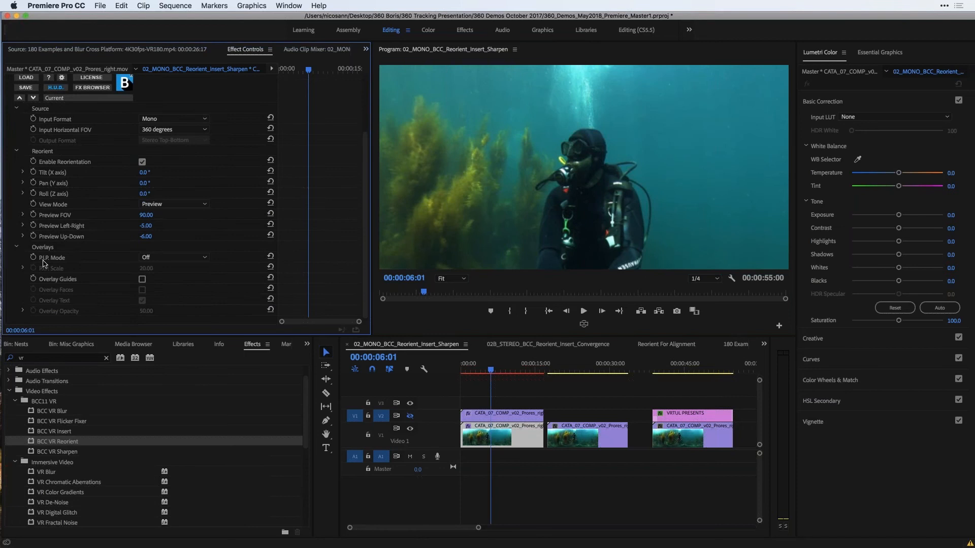
left_click(172, 259)
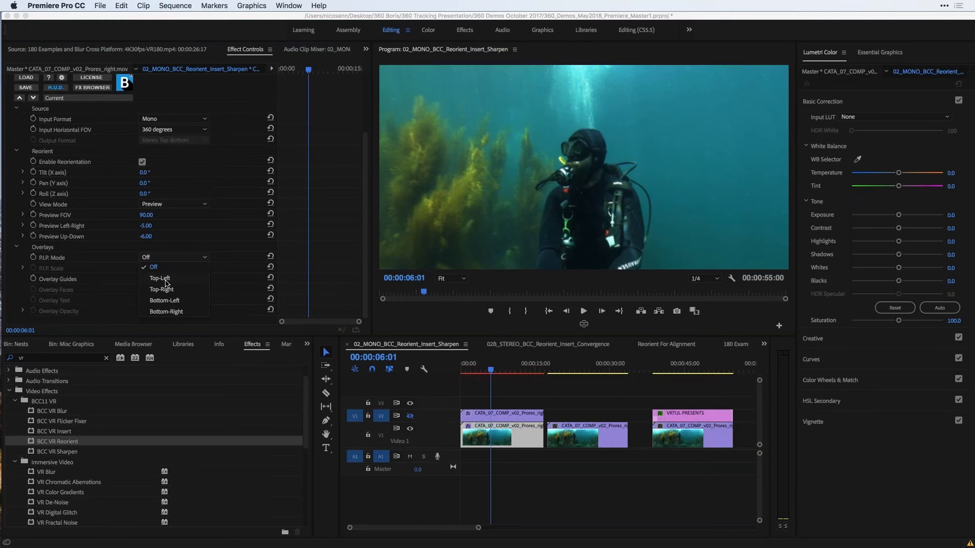
left_click(160, 279)
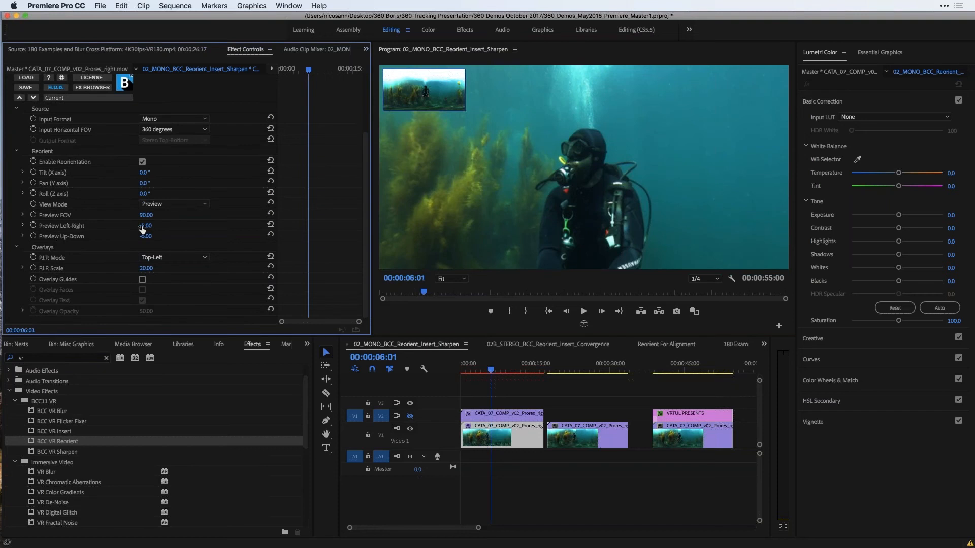
Step: Set Preview Left-Right to -11 and Preview Up-Down to 0, and set the P.I.P. scale to 24
left_click_drag(144, 226, 146, 238)
key("super+z")
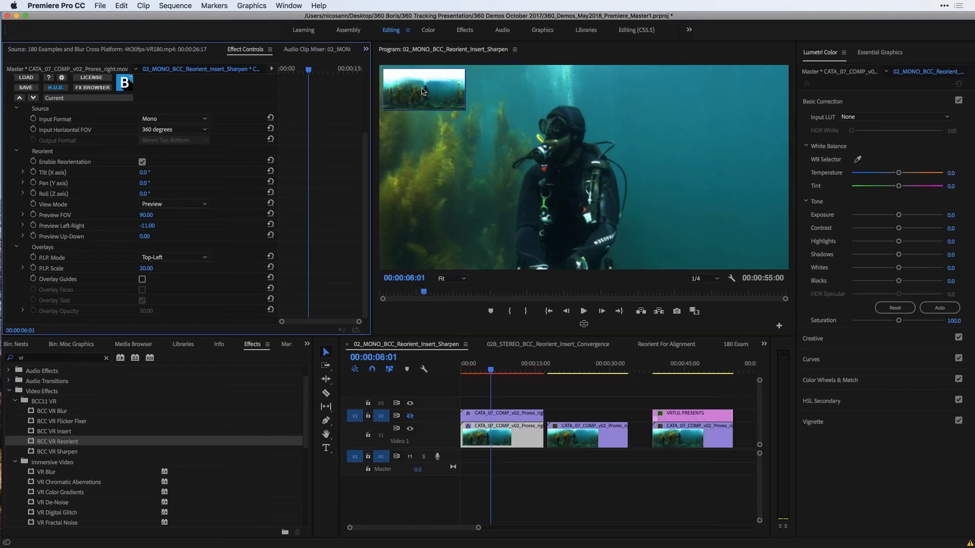
left_click_drag(146, 268, 150, 269)
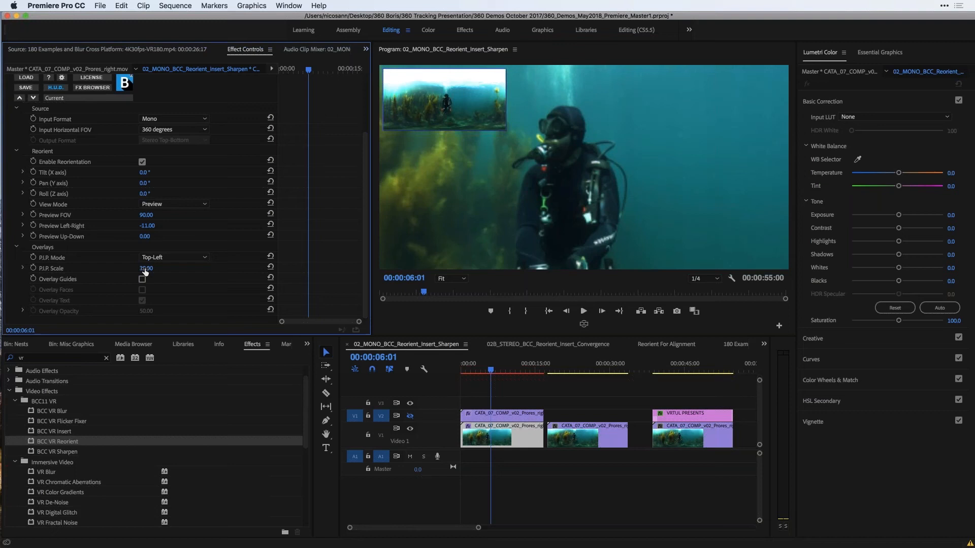
left_click_drag(145, 269, 139, 271)
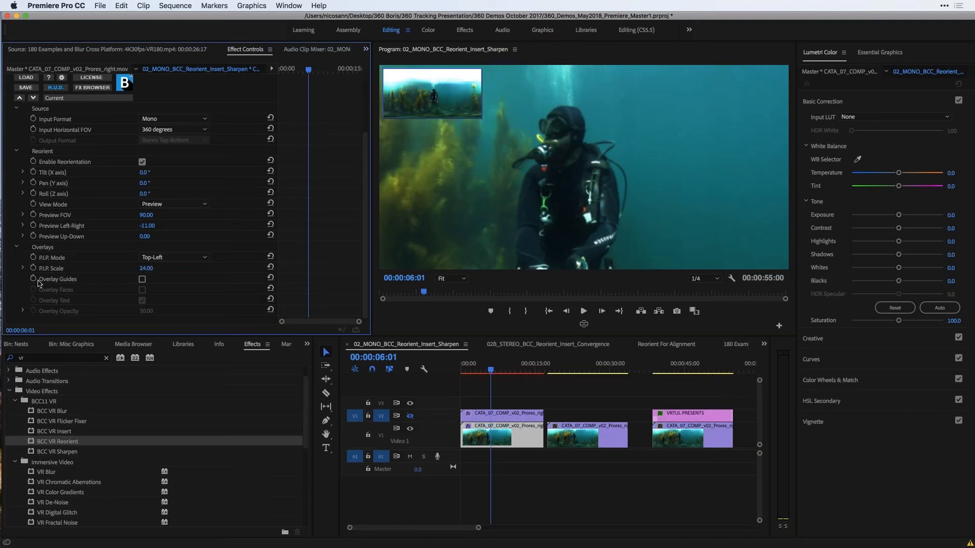
Step: Enable overlay guides and overlay faces with opacity 0, and set Preview Left-Right to 91 and Preview FOV to 126
left_click(142, 280)
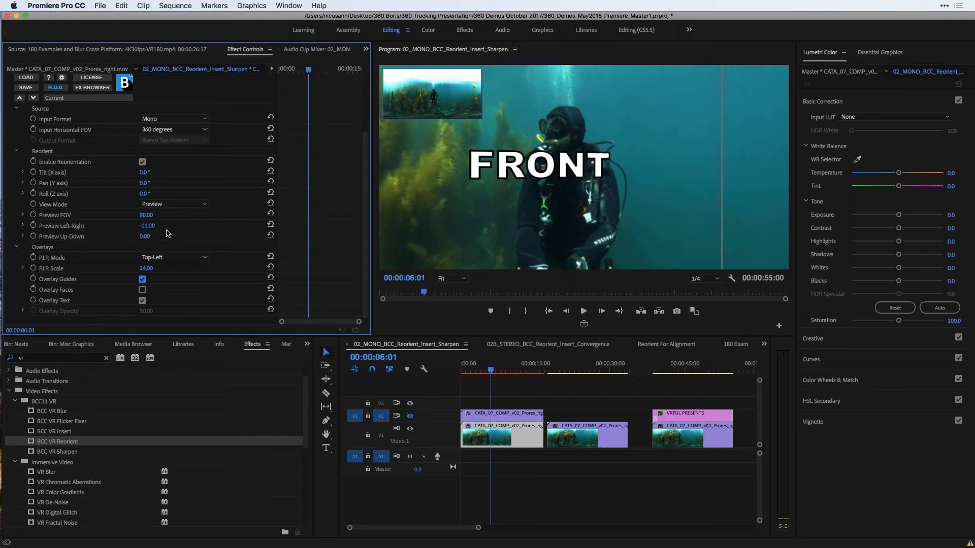
left_click(141, 290)
mouse_move(142, 228)
left_mouse_down()
mouse_move(196, 231)
mouse_move(138, 218)
mouse_move(153, 216)
left_mouse_up()
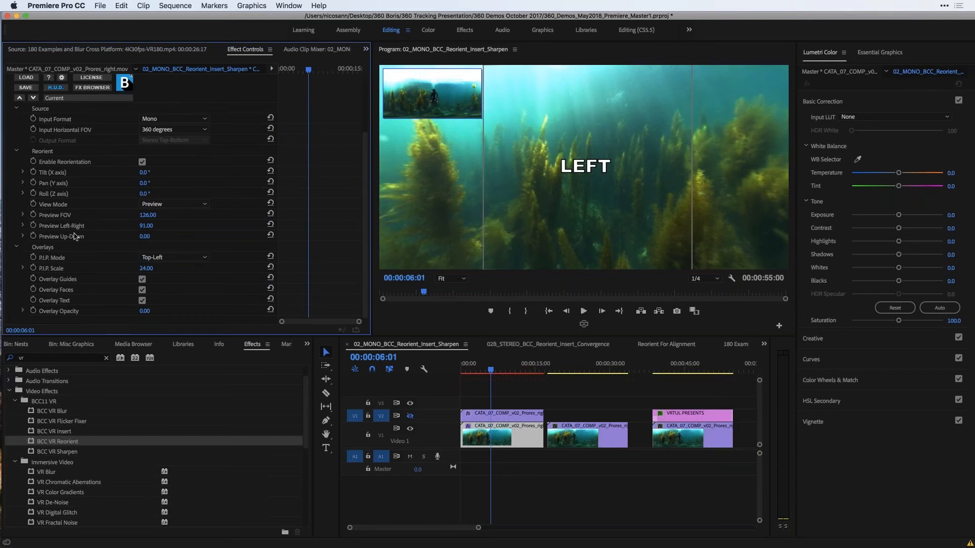
Step: Disable the BCC VR Reorient effect on the diver clip while keeping it applied
scroll(96, 178, "up", 3)
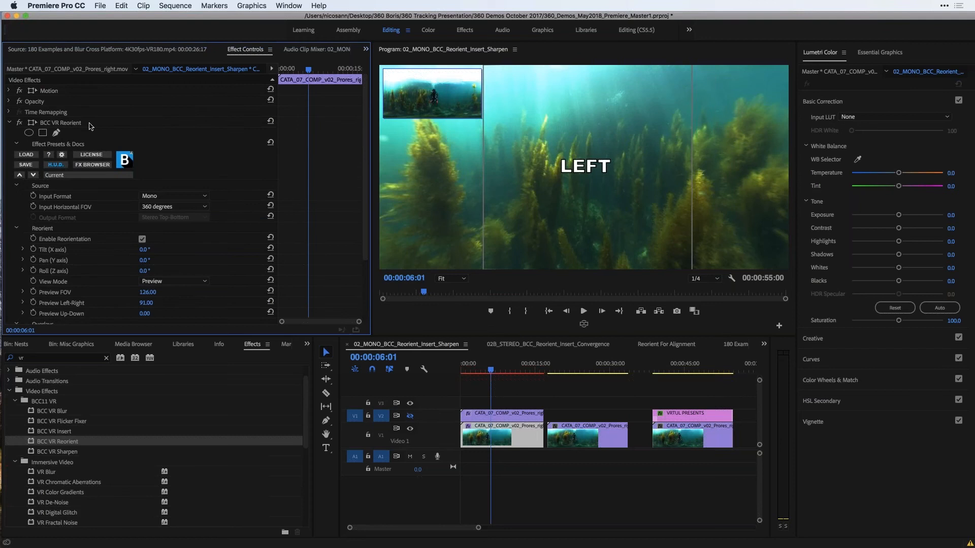
left_click(73, 125)
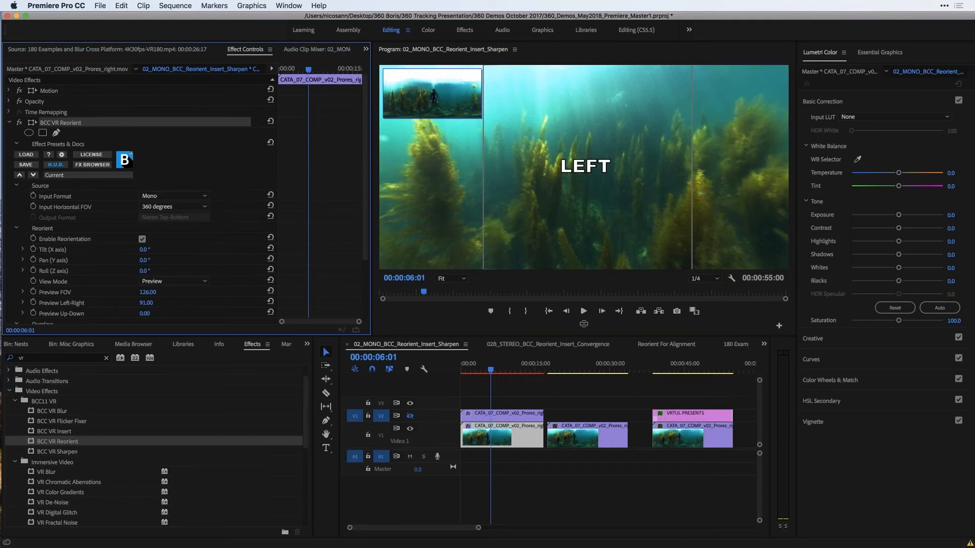
left_click(20, 124)
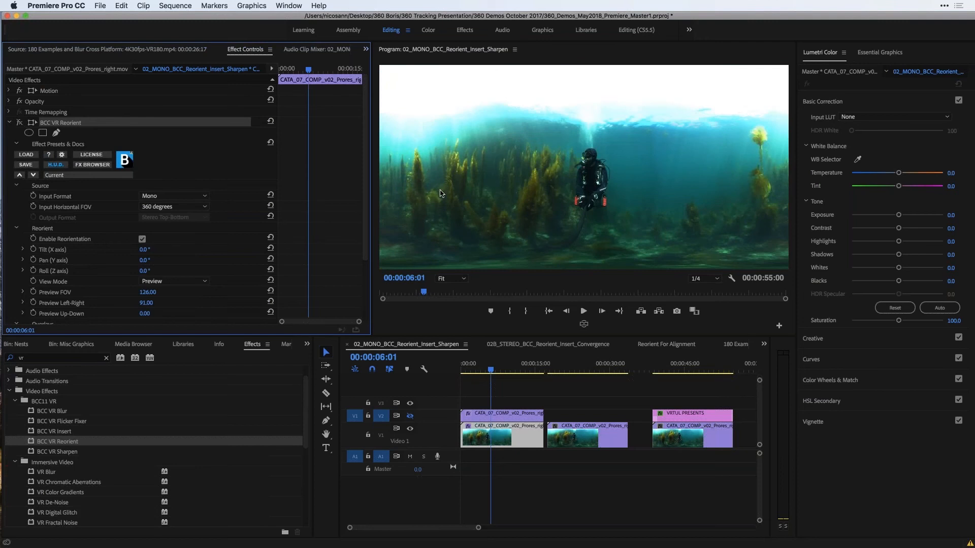
Step: Open the 180 Examples and Blur Cross Platform sequence
left_click(734, 345)
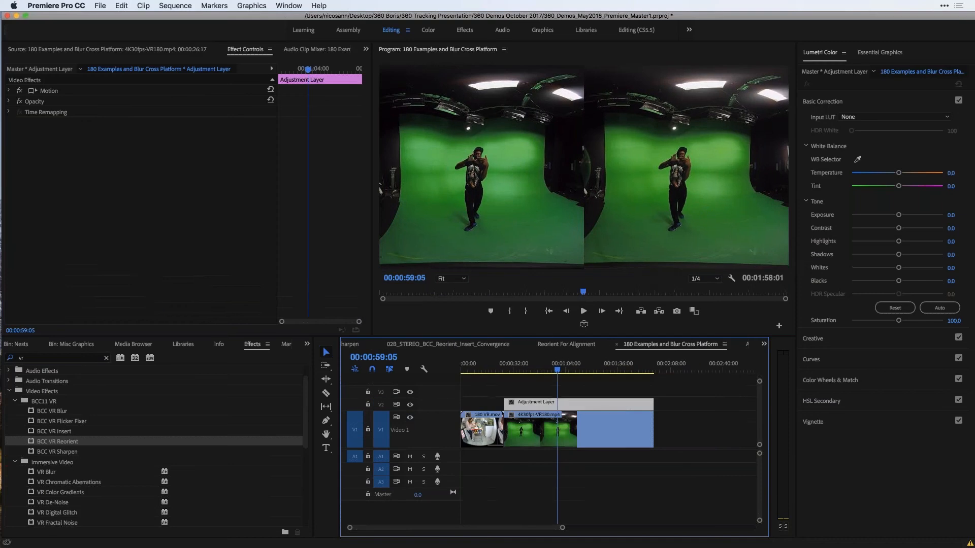
Step: Select the 4K30fps-VR180.mp4 clip in the sequence and try to reveal it in the project, checking the Nests bin
left_click(568, 384)
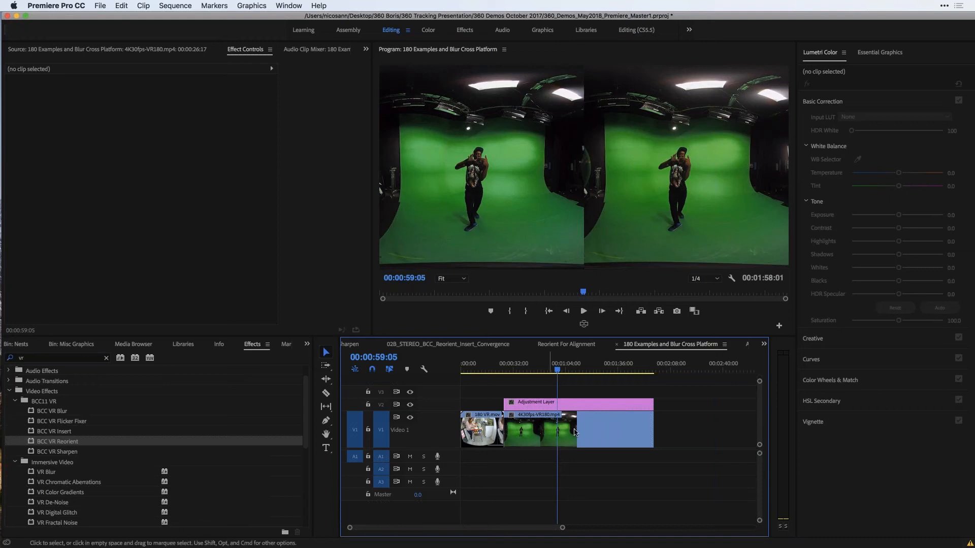
left_click(521, 431)
right_click(528, 428)
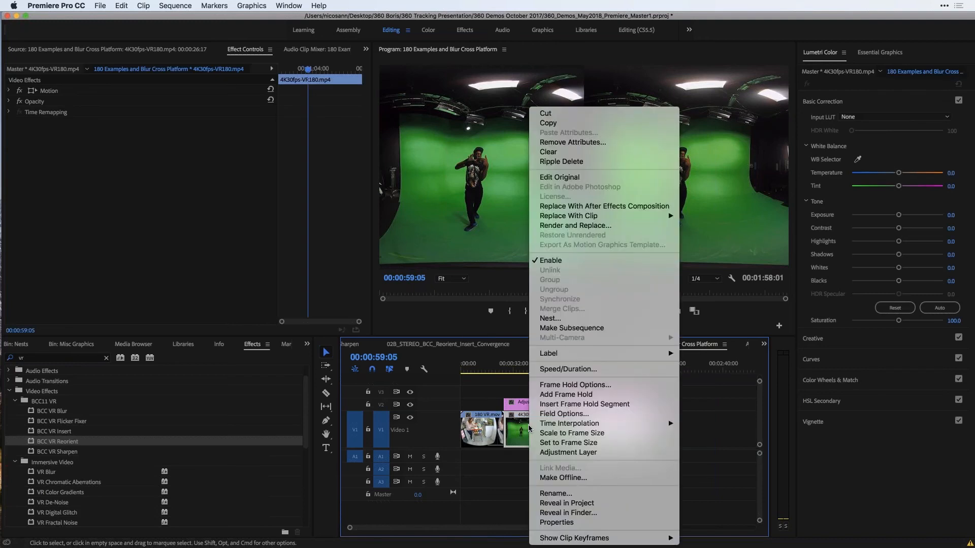
left_click(557, 504)
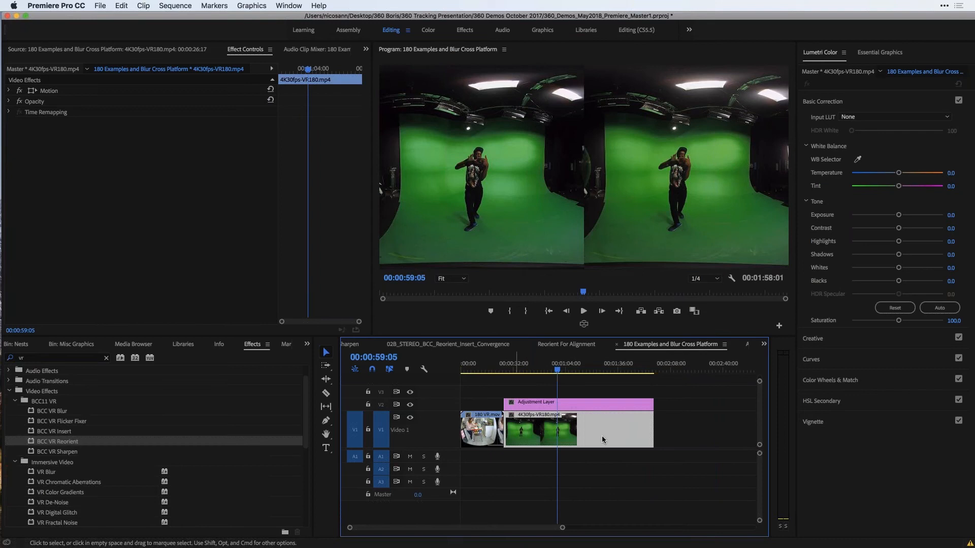
left_click(29, 347)
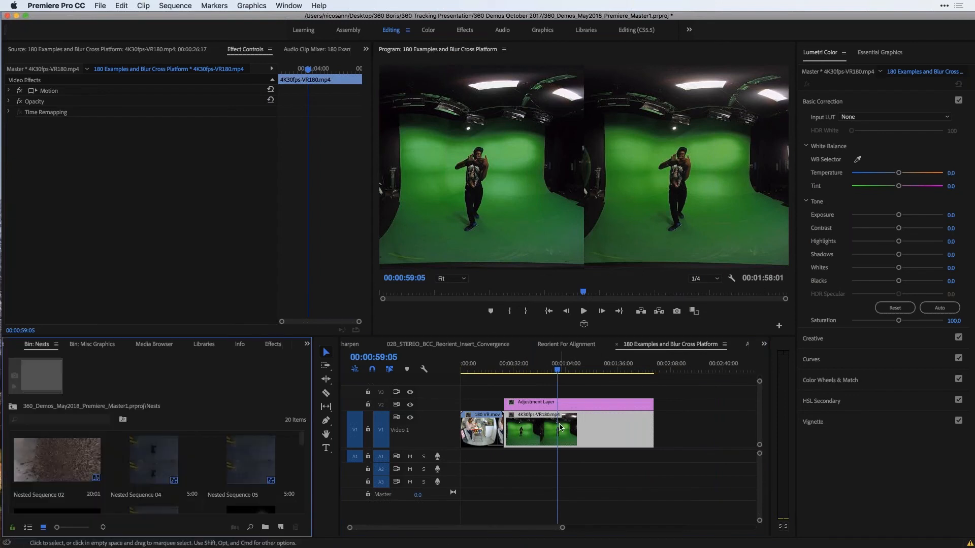
right_click(561, 428)
left_click(589, 502)
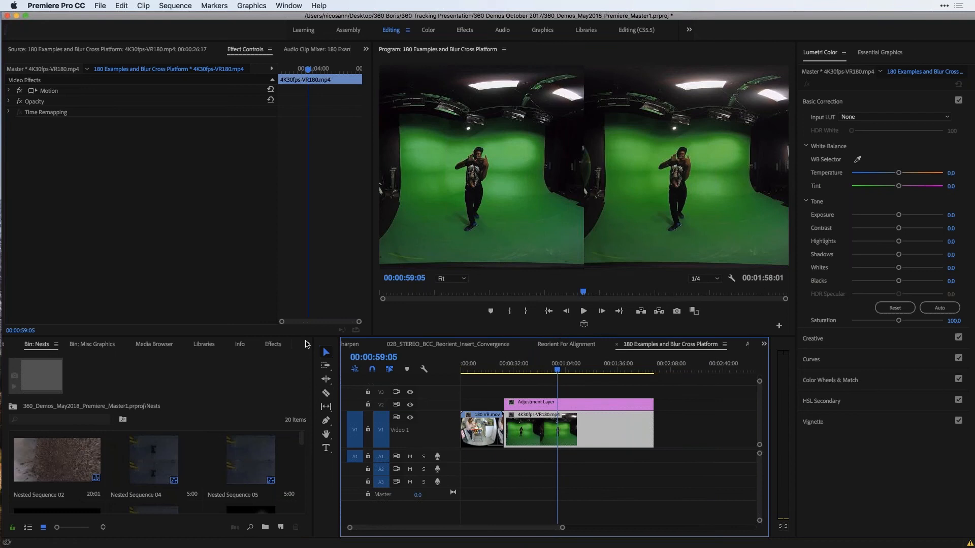
Step: Look for the 4K30fps-VR180.mp4 clip in the 360 Demo: MochaVR + Continuum_VR_Unit bin and request the clip's properties
left_click(306, 344)
left_click(335, 371)
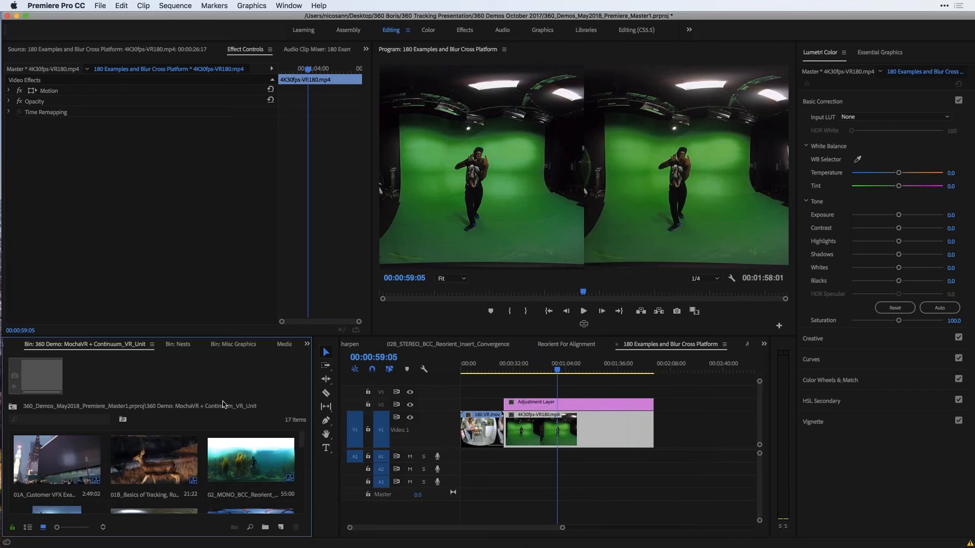
right_click(560, 436)
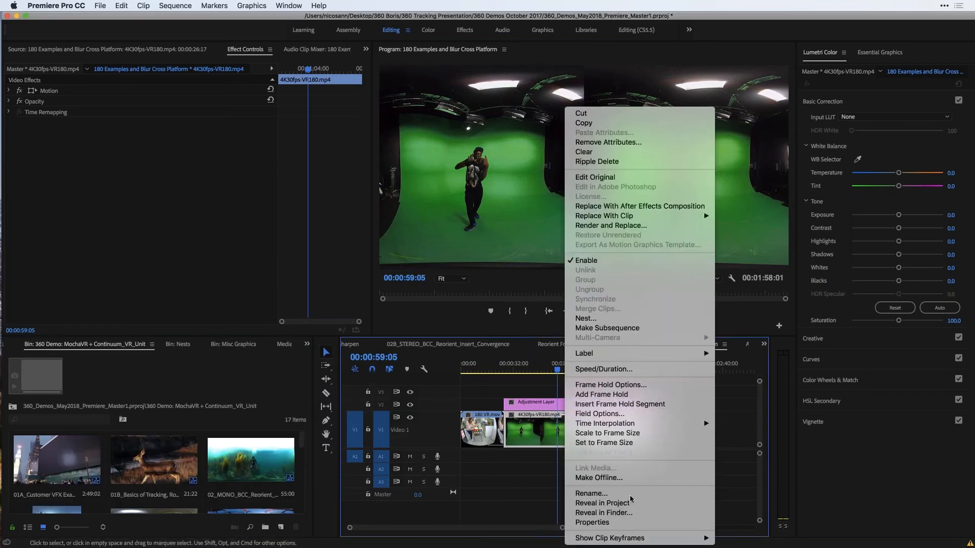
left_click(629, 504)
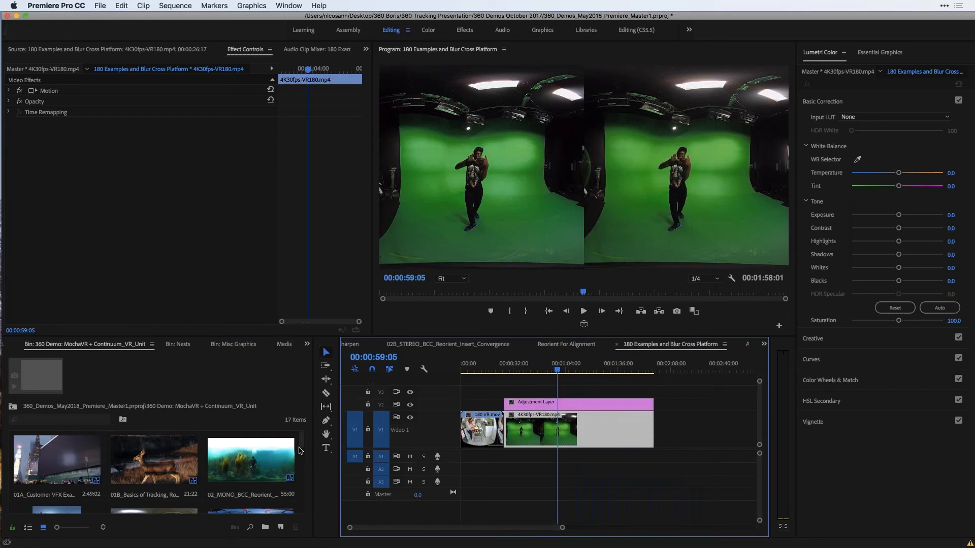
scroll(299, 451, "down", 4)
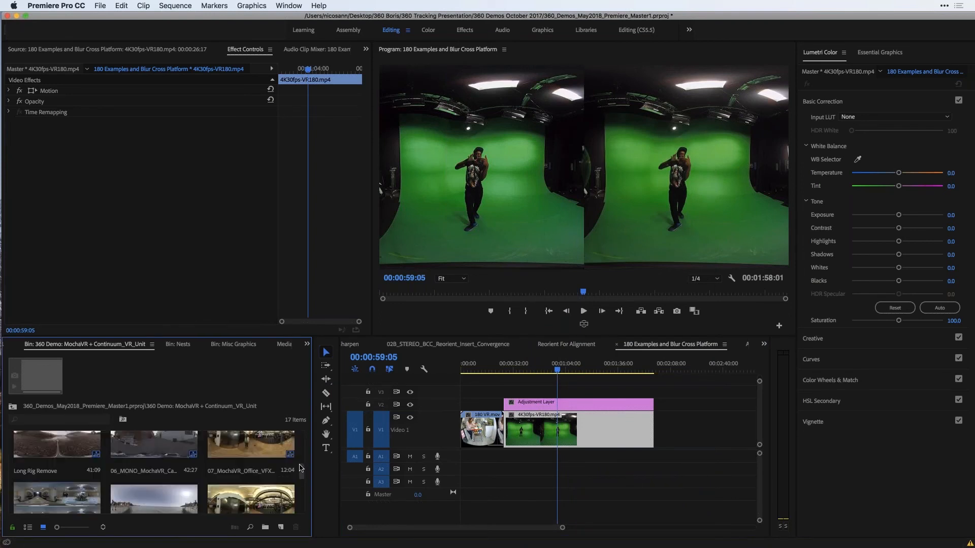
right_click(568, 429)
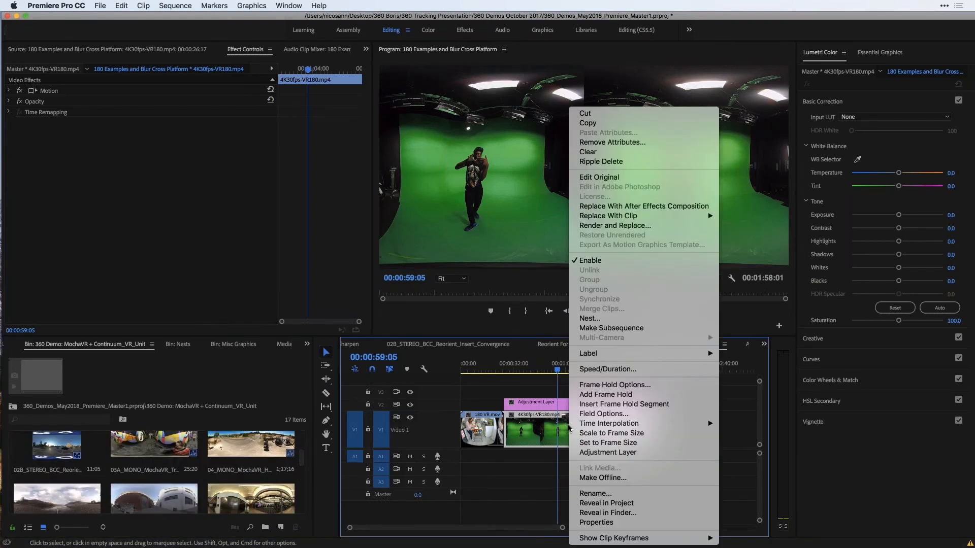
left_click(597, 523)
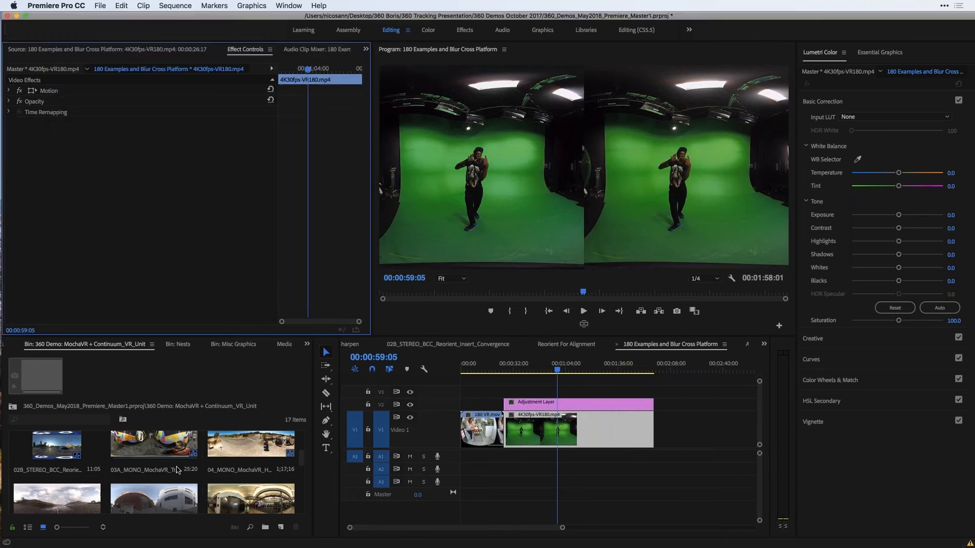
Step: Go up to the project's root, open the 360 Footage bin, and maximize its panel
scroll(177, 470, "down", 3)
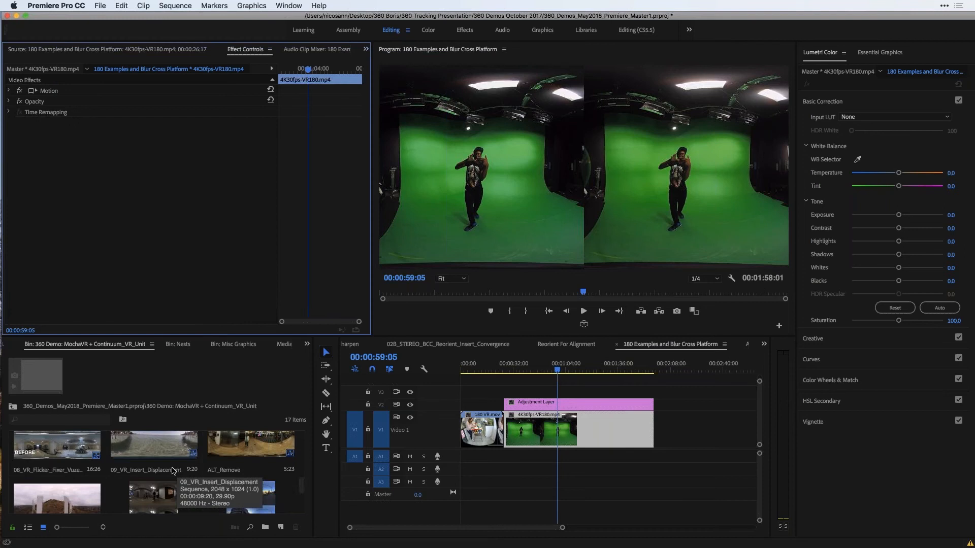
scroll(175, 471, "down", 2)
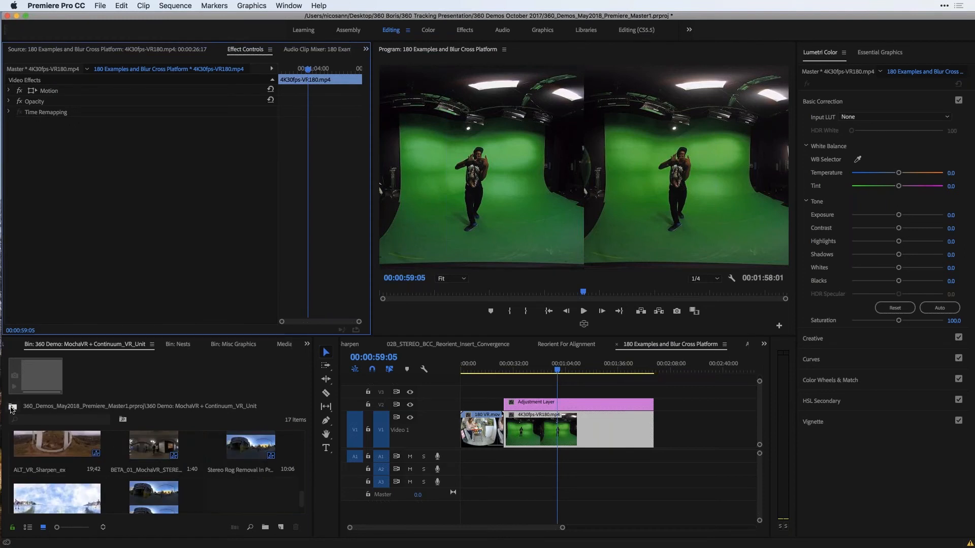
left_click(13, 406)
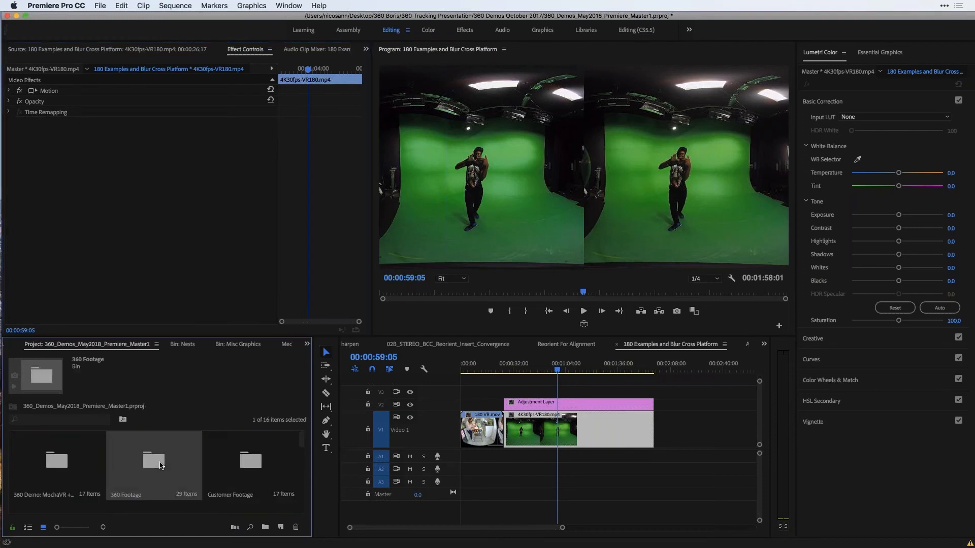
double_click(160, 465)
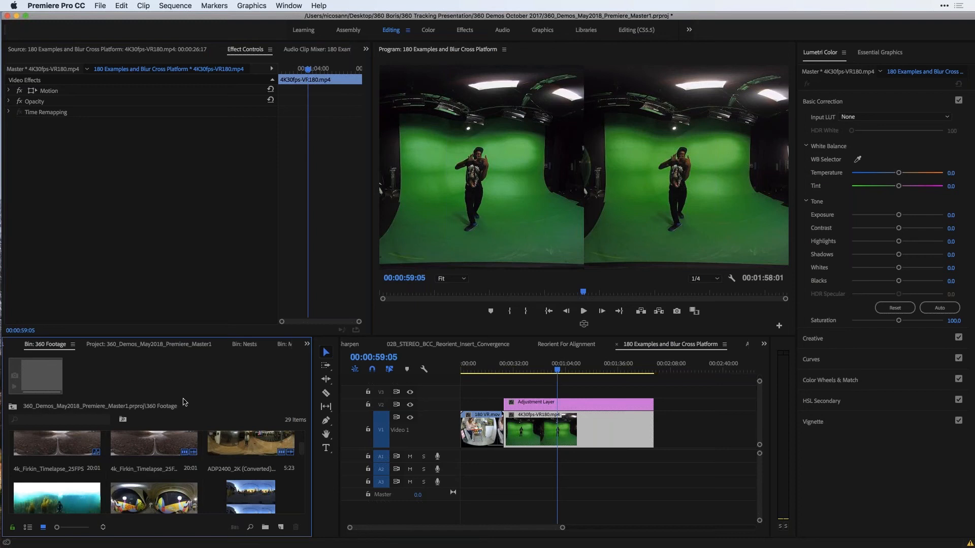
key("grave")
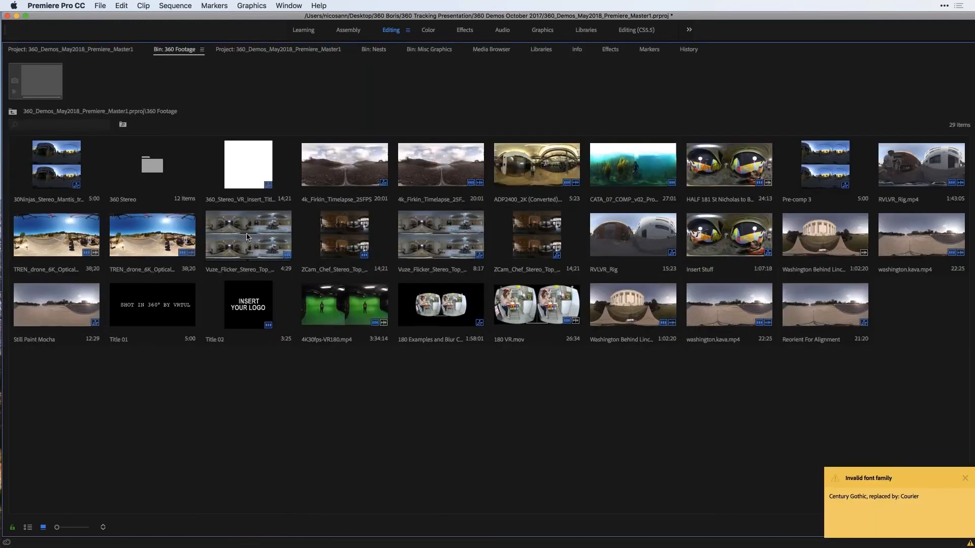
Step: Try conforming the VR properties of Vuze_Flicker_Stereo_Top_Bottom_trim.mov to Equirectangular projection, check the stereoscopic layout options, and cancel the footage interpretation
right_click(247, 236)
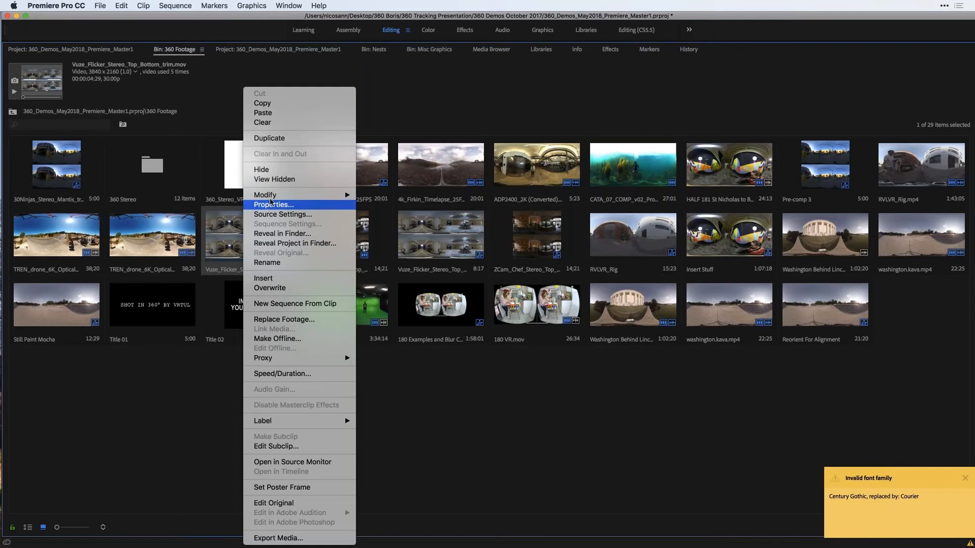
mouse_move(274, 195)
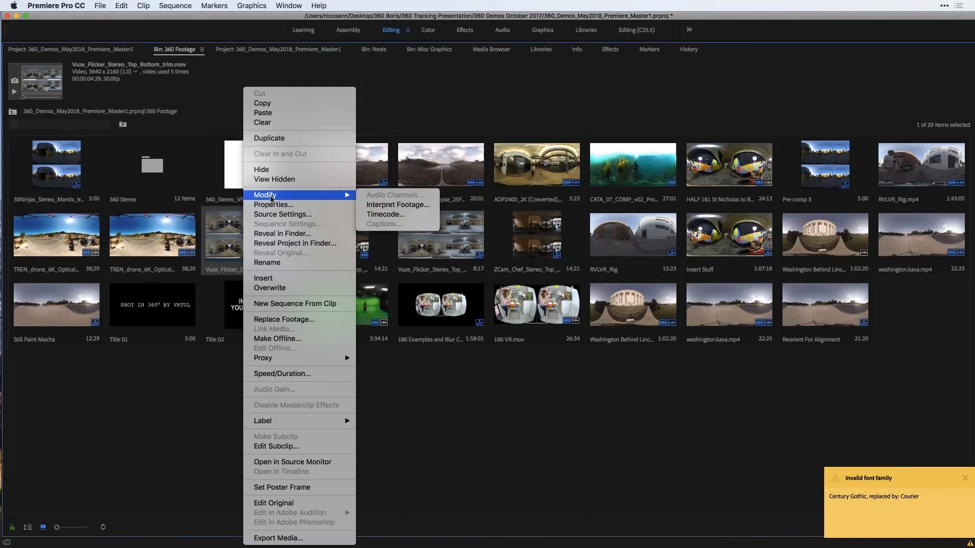
left_click(391, 205)
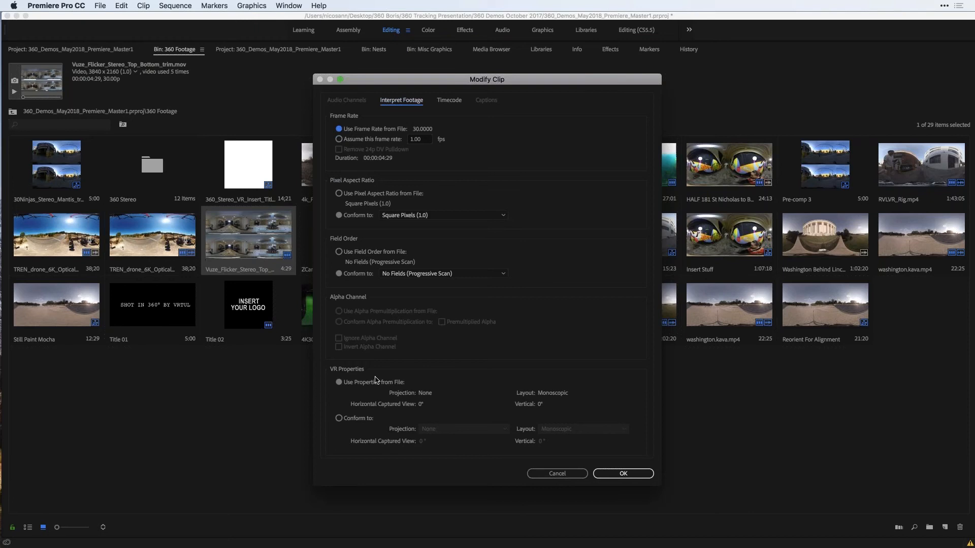
left_click(340, 418)
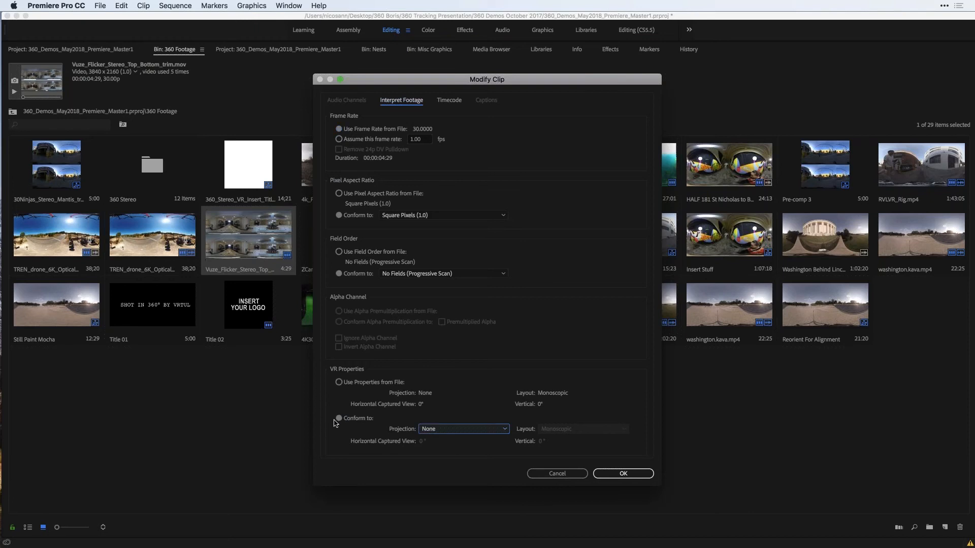
left_click(456, 430)
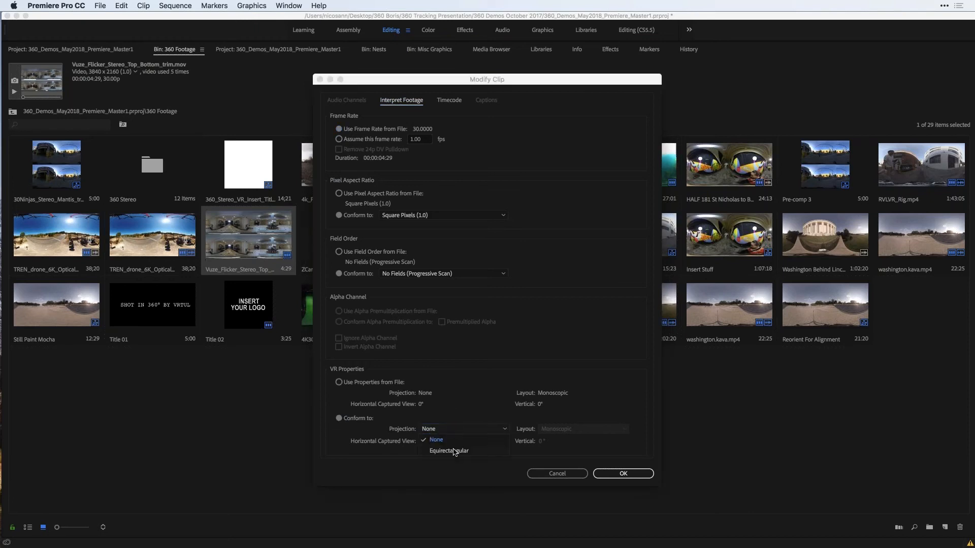
left_click(455, 451)
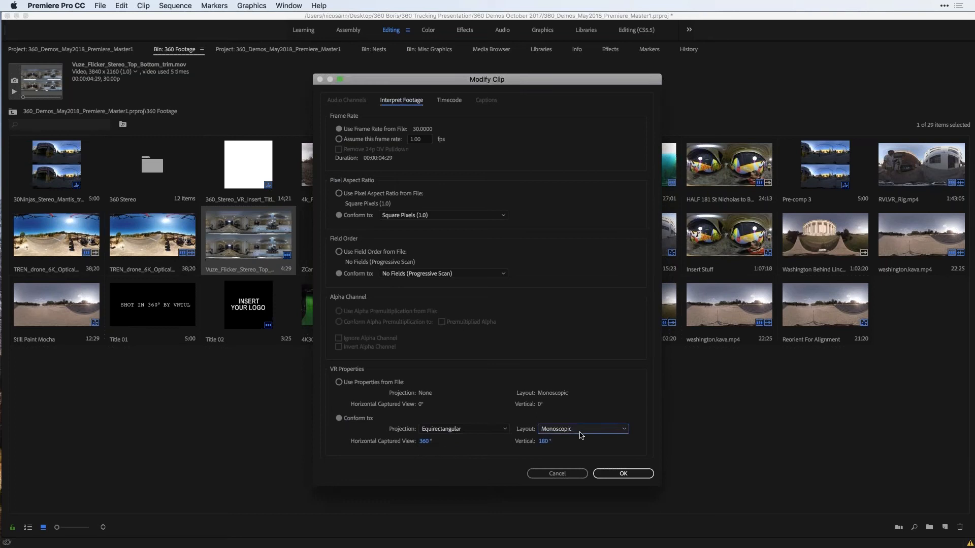
left_click(581, 430)
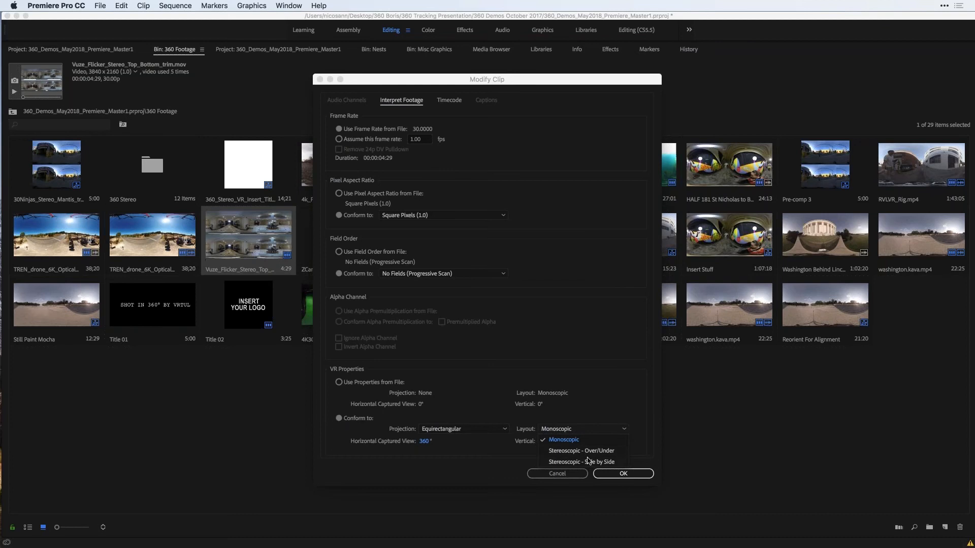
left_click(501, 445)
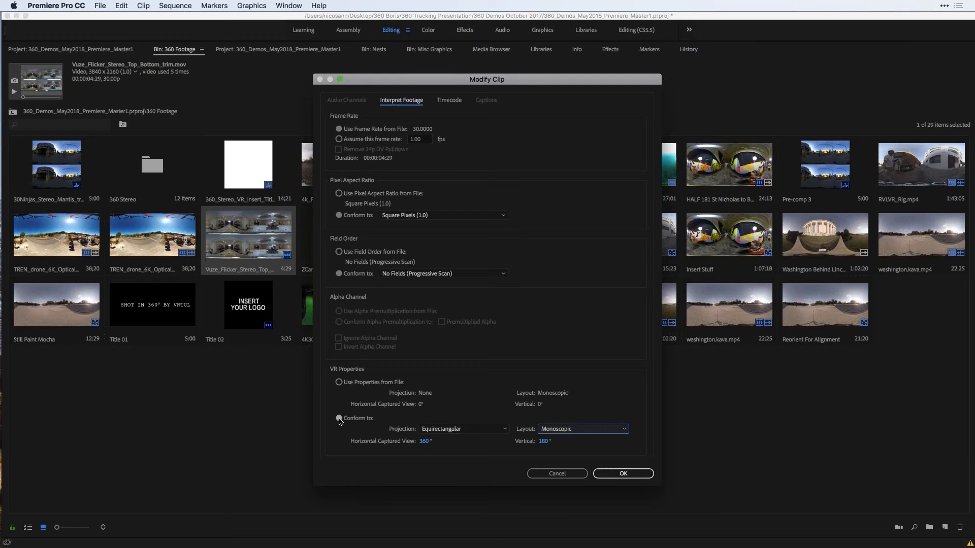
left_click(575, 474)
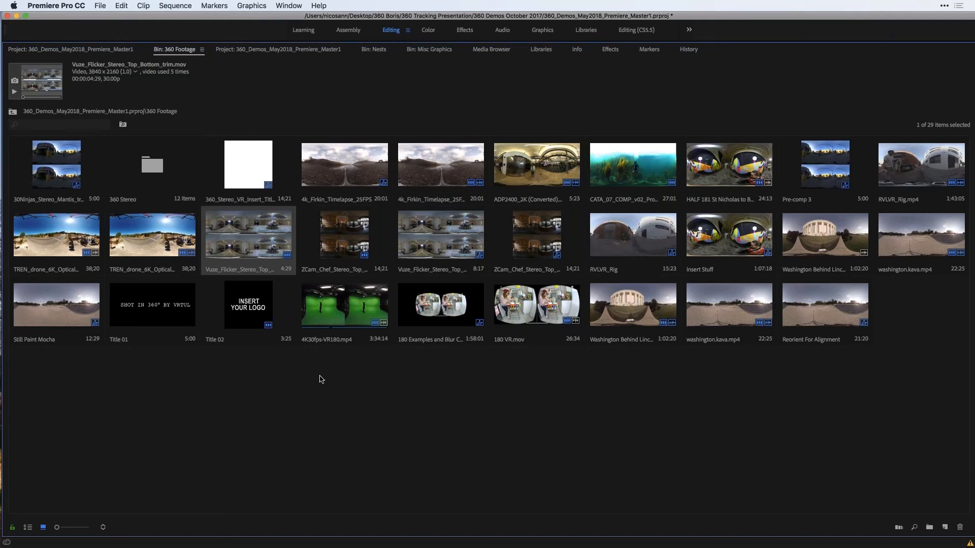
Step: Restore the normal panel layout and review the VR properties in the 180 Examples and Blur Cross Platform sequence's settings
key("grave")
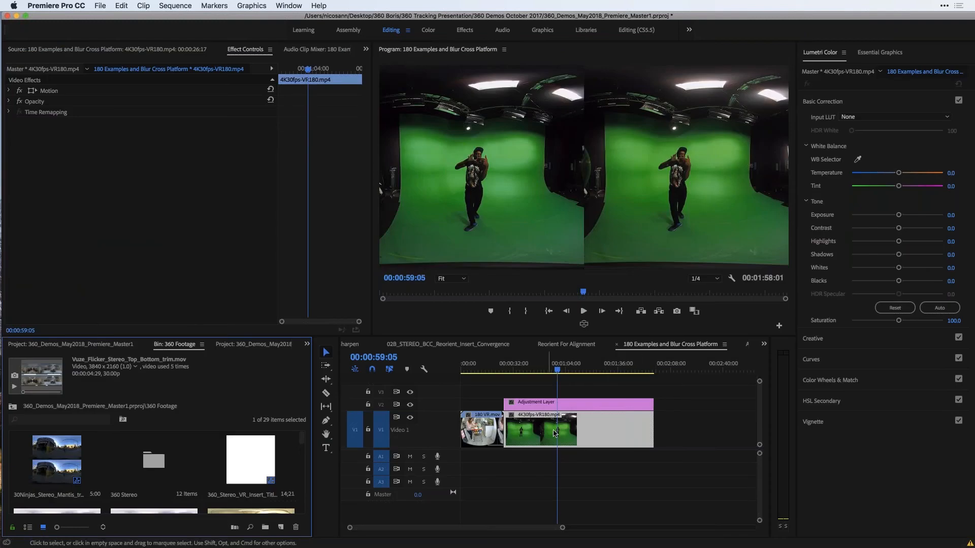
left_click(557, 432)
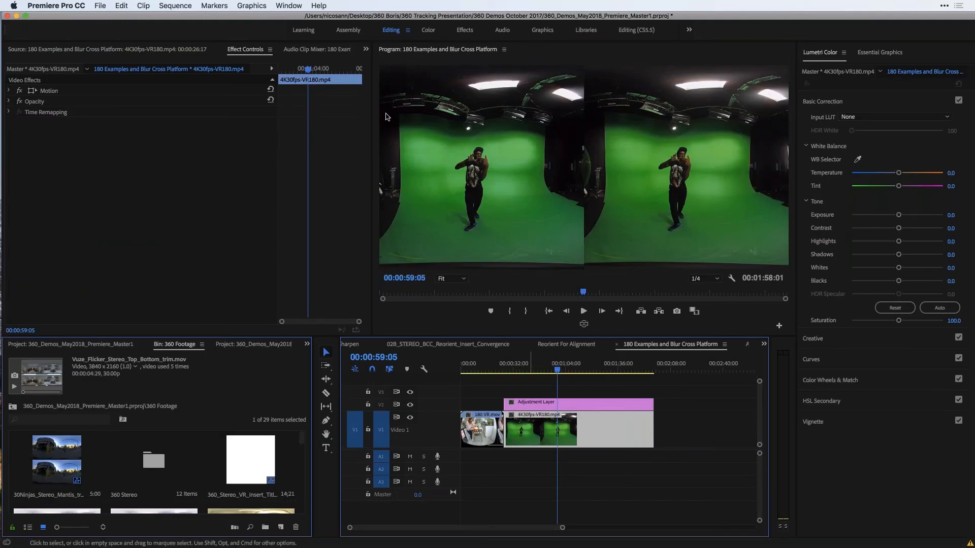
left_click(175, 6)
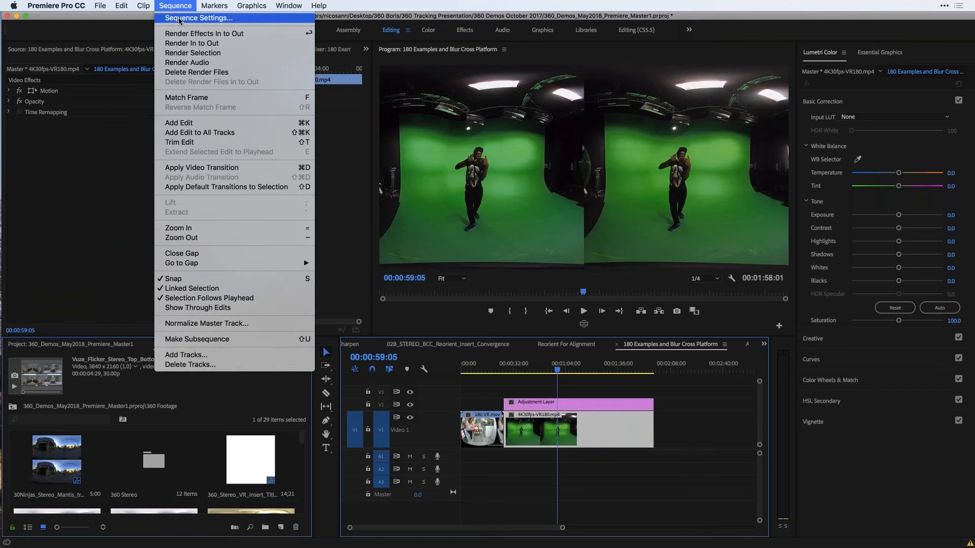
left_click(179, 19)
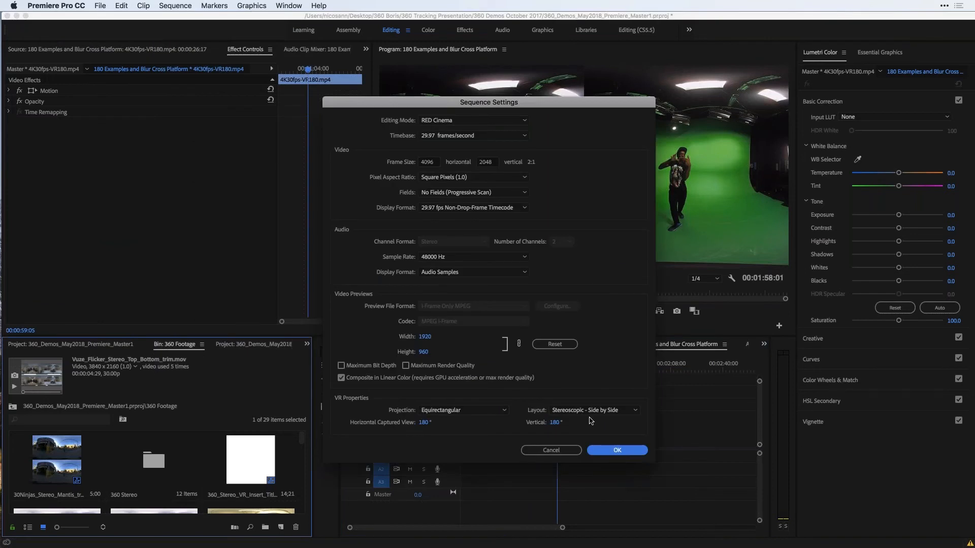
left_click(611, 452)
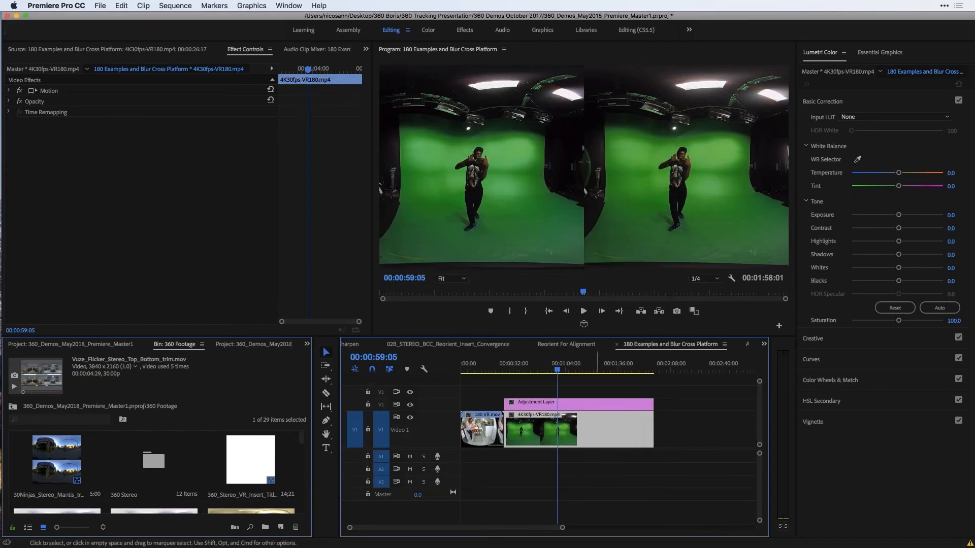
Step: Look around the green-screen clip in VR video display, and show 180 VR.mov at 00:00:06:15 with VR video display turned off
left_click(583, 325)
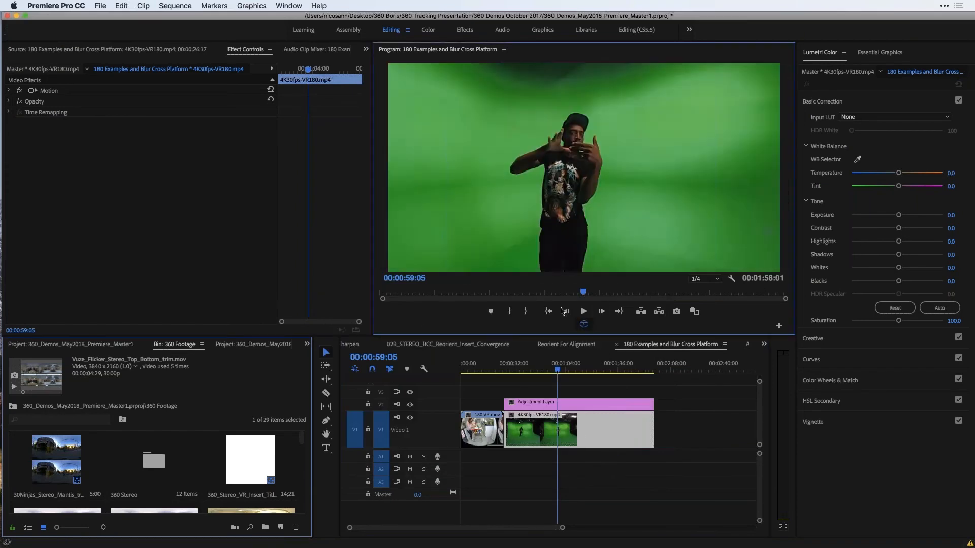
left_click_drag(477, 184, 503, 183)
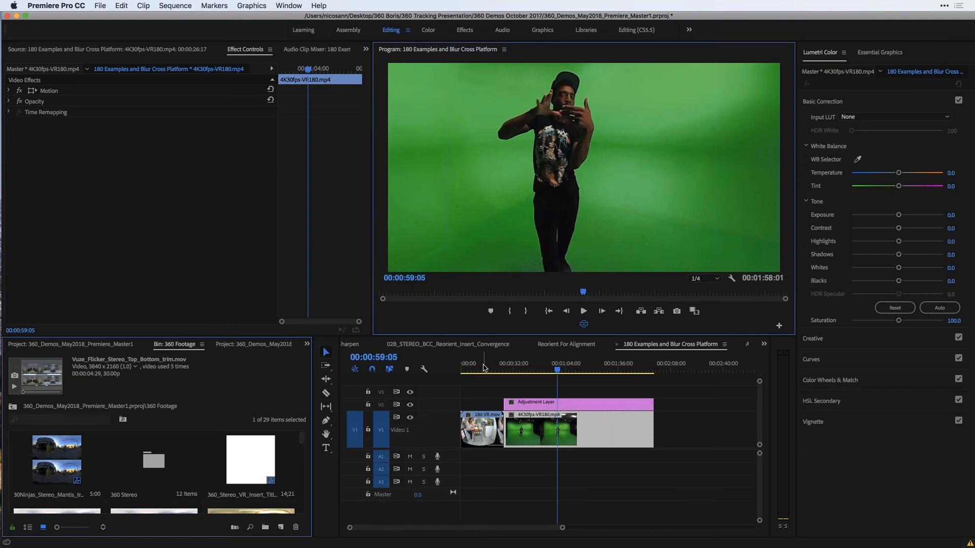
left_click_drag(483, 368, 461, 368)
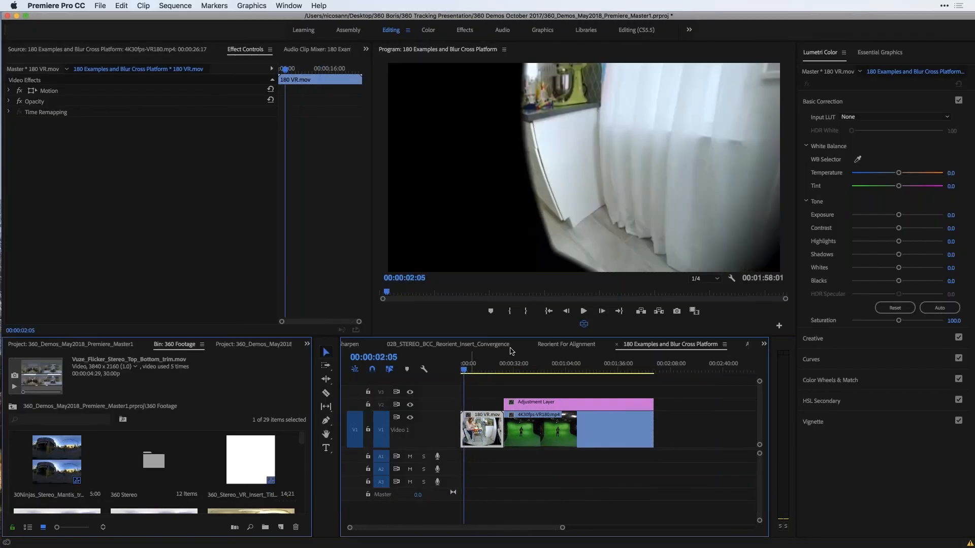
left_click(583, 324)
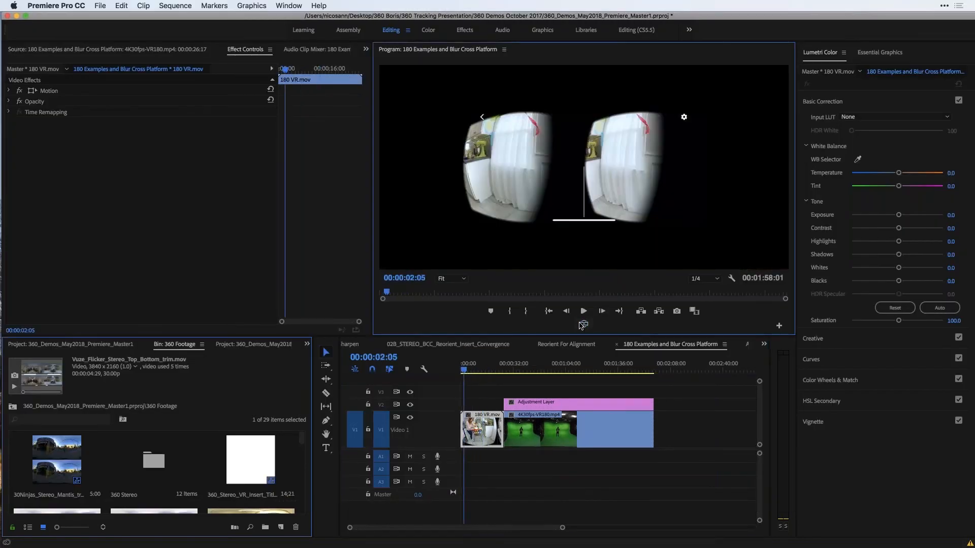
left_click(471, 368)
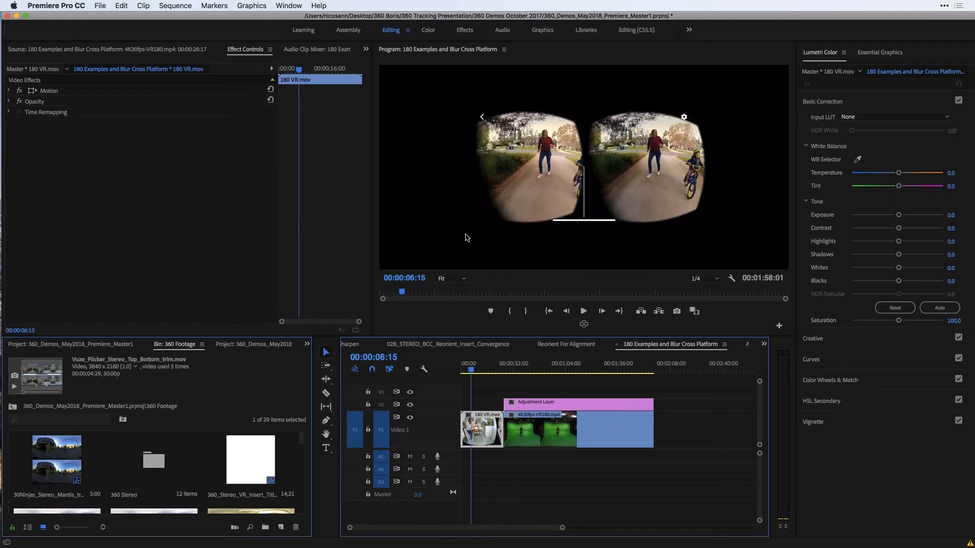
Step: Play 180 VR.mov from 00:00:04:19 to preview the clip and stop at 00:00:15:02
left_click_drag(481, 370, 470, 370)
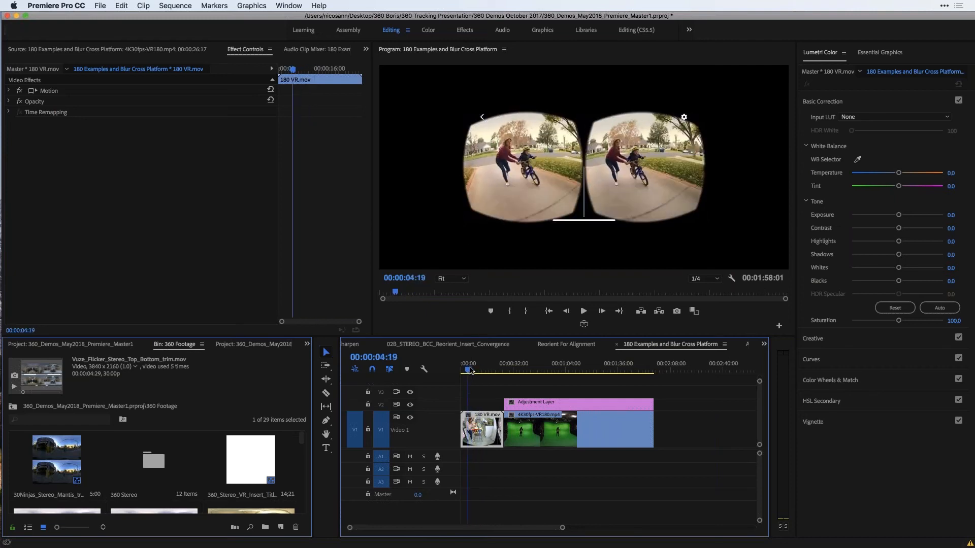
key("space")
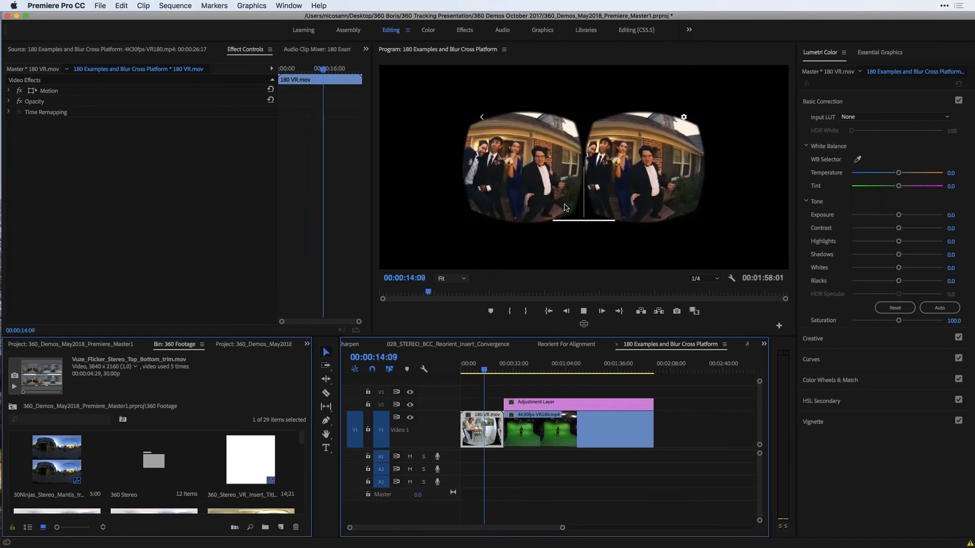
key("space")
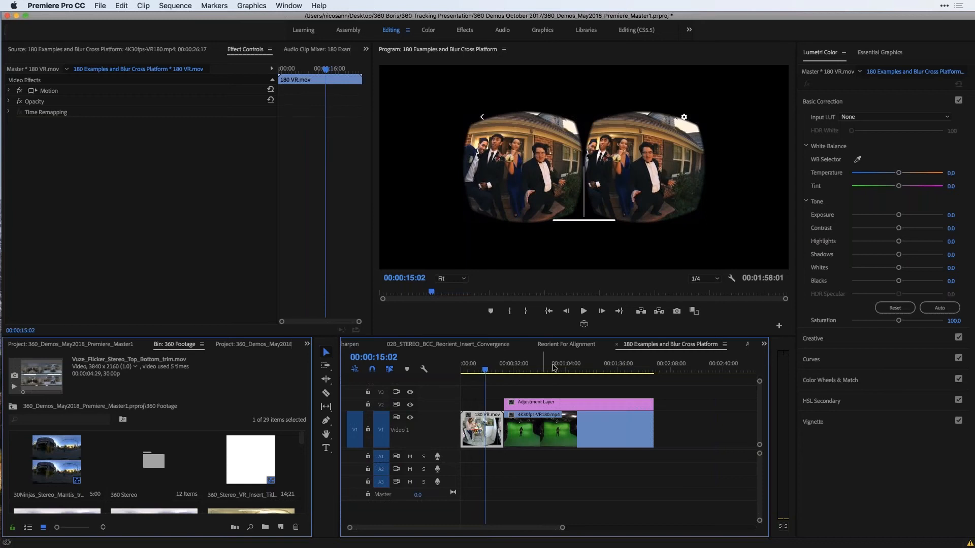
Step: Apply the BCC VR Reorient effect to the 4K30fps-VR180.mp4 clip, with the playhead at 00:00:56:21
left_click(553, 367)
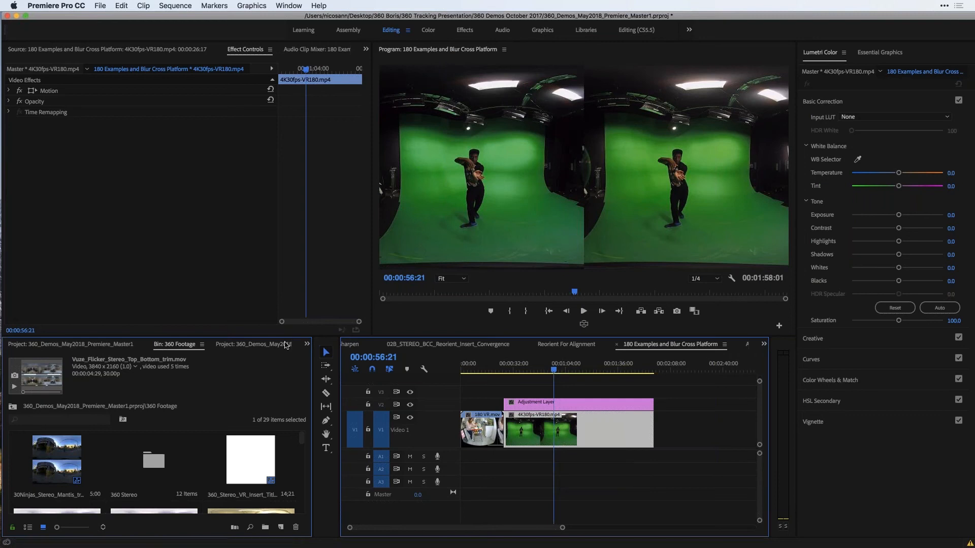
left_click(307, 345)
left_click(321, 445)
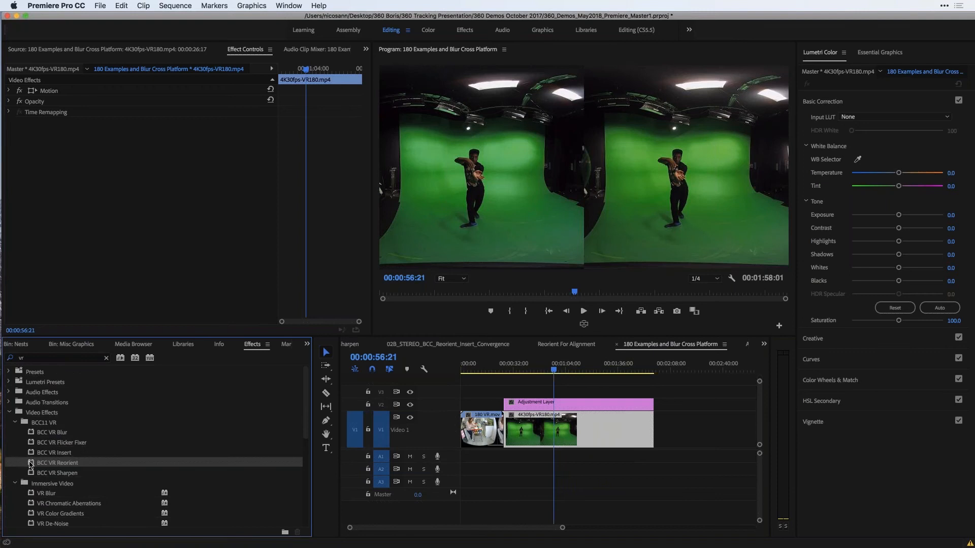
left_click_drag(30, 463, 579, 435)
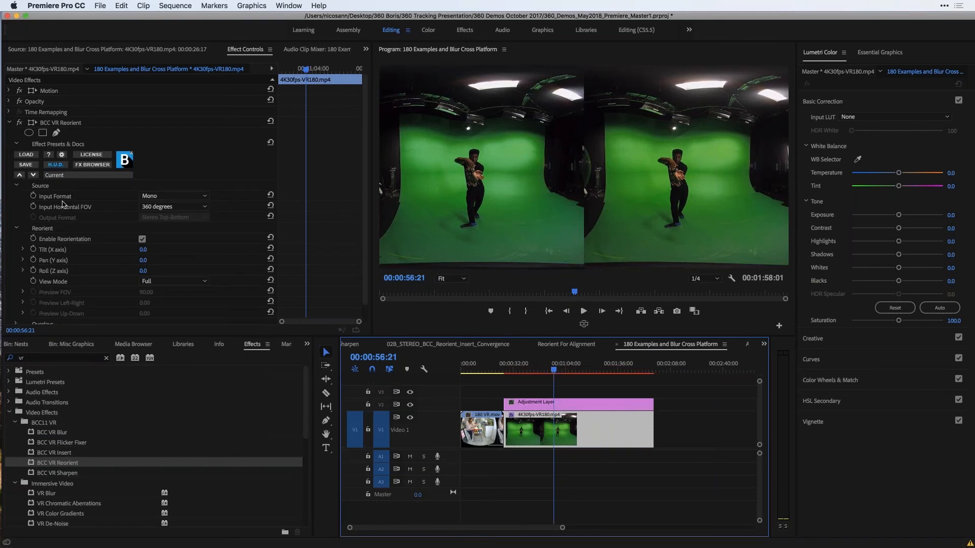
Step: Set BCC VR Reorient's input format to Stereo Left-Right, input horizontal FOV to 180 degrees and output format to Stereo Left-Right
left_click(148, 196)
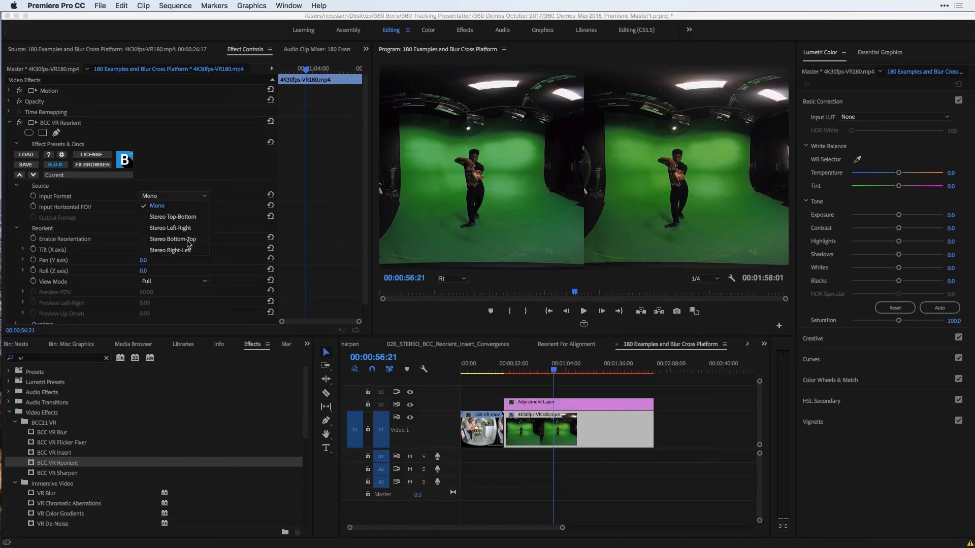
left_click(162, 228)
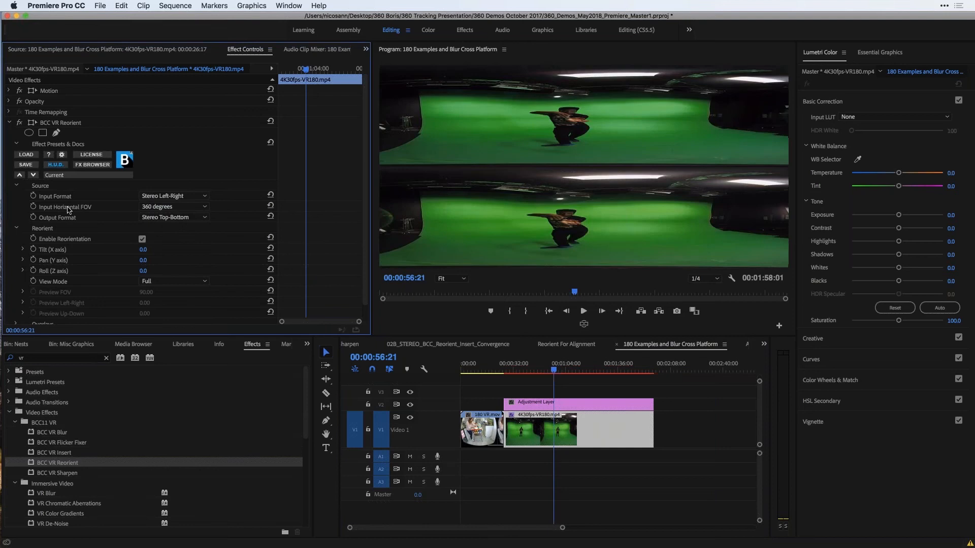
left_click(155, 208)
left_click(166, 228)
left_click(164, 218)
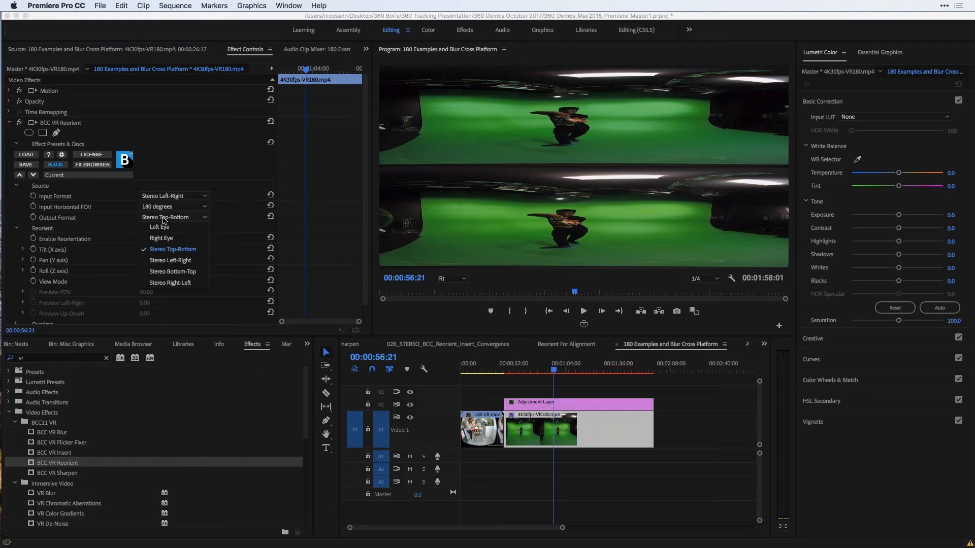
left_click(175, 261)
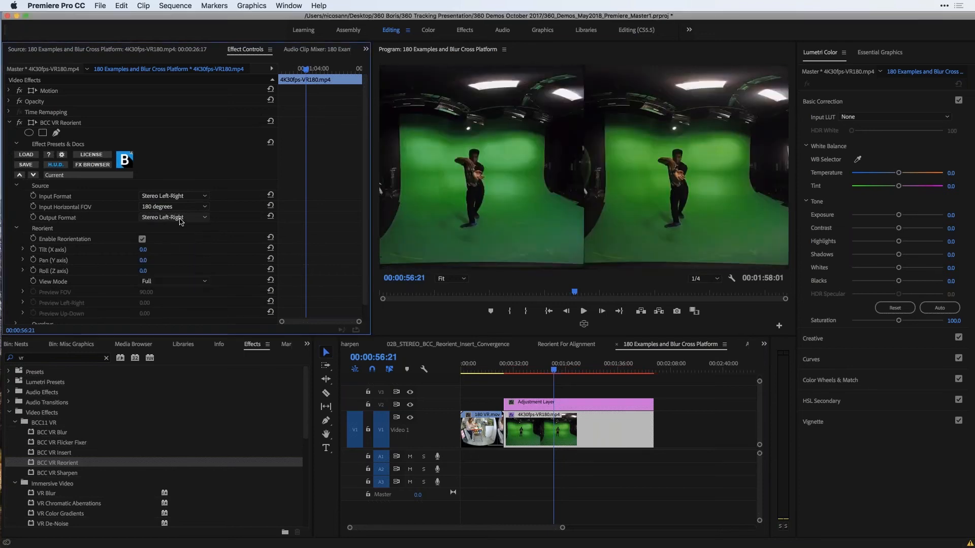
Step: Compare the Left Eye and Right Eye output formats in BCC VR Reorient, and leave the output format on Left Eye
left_click(181, 221)
left_click(160, 227)
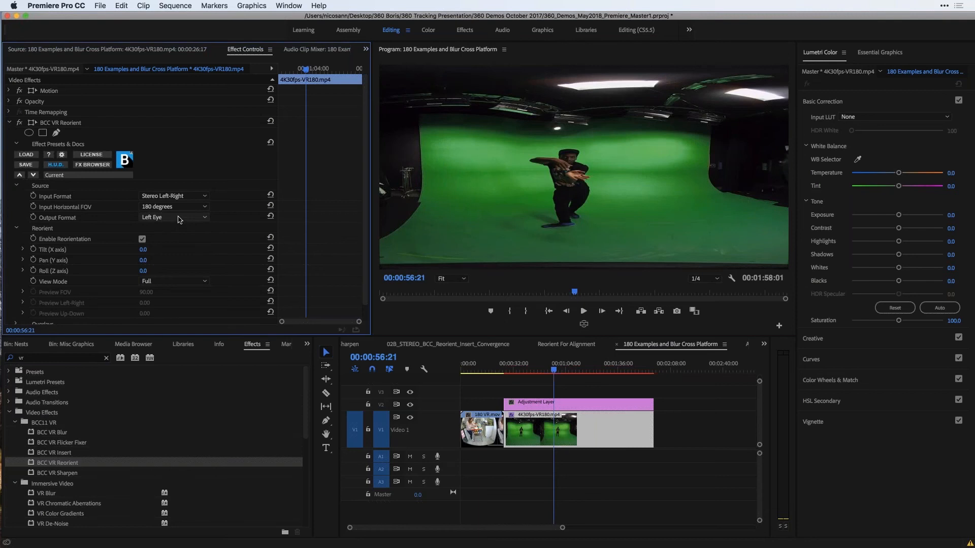
left_click(177, 219)
left_click(161, 238)
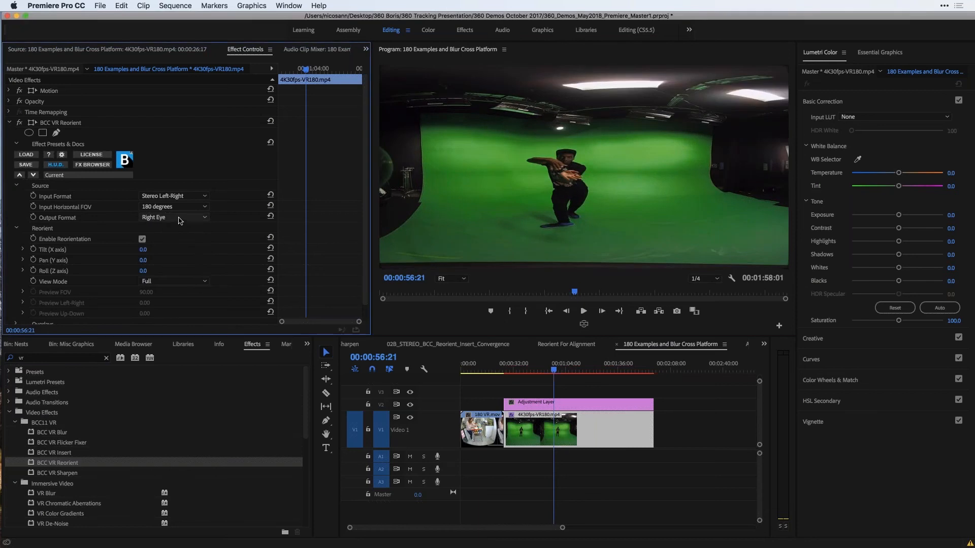
left_click(179, 220)
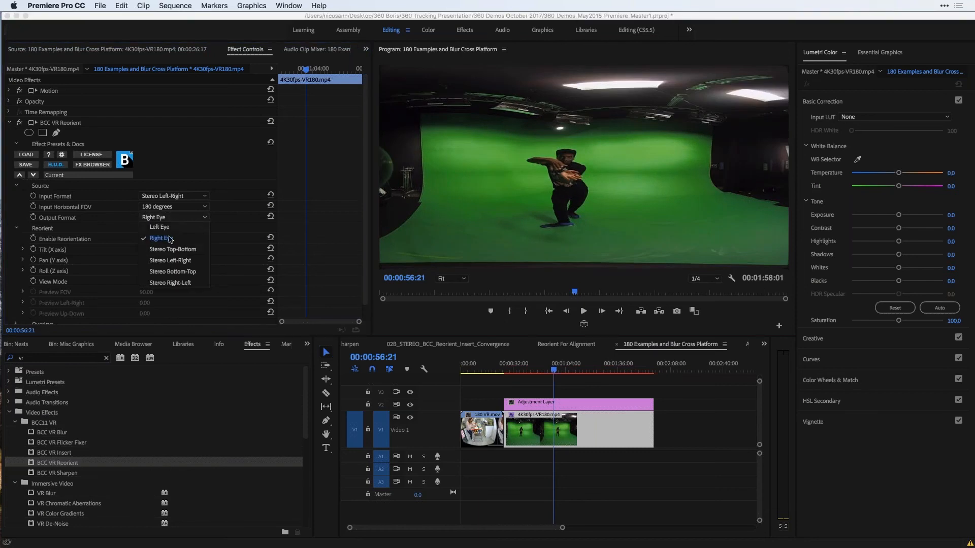
left_click(169, 229)
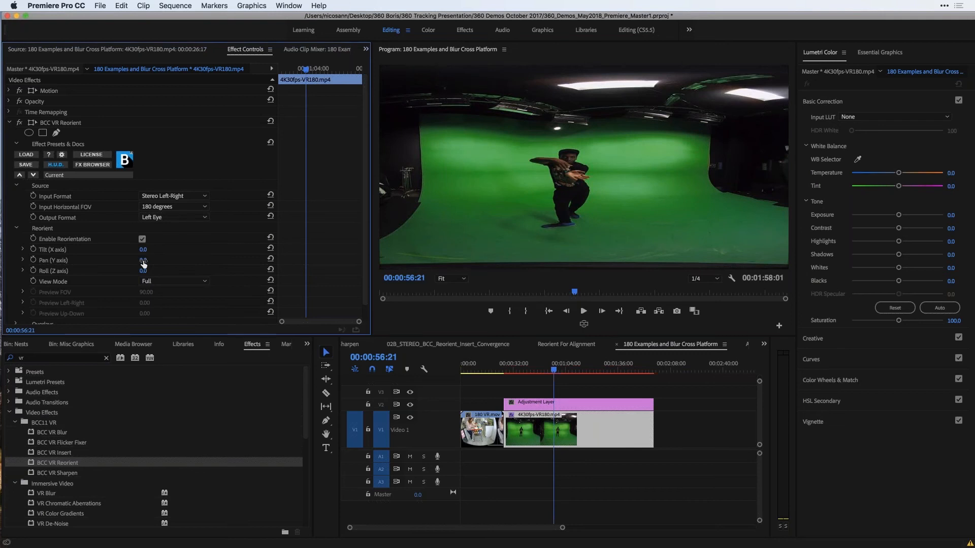
Step: Set BCC VR Reorient's view mode to Preview, try shifting the Preview Left-Right value, and undo that shift
scroll(123, 265, "down", 1)
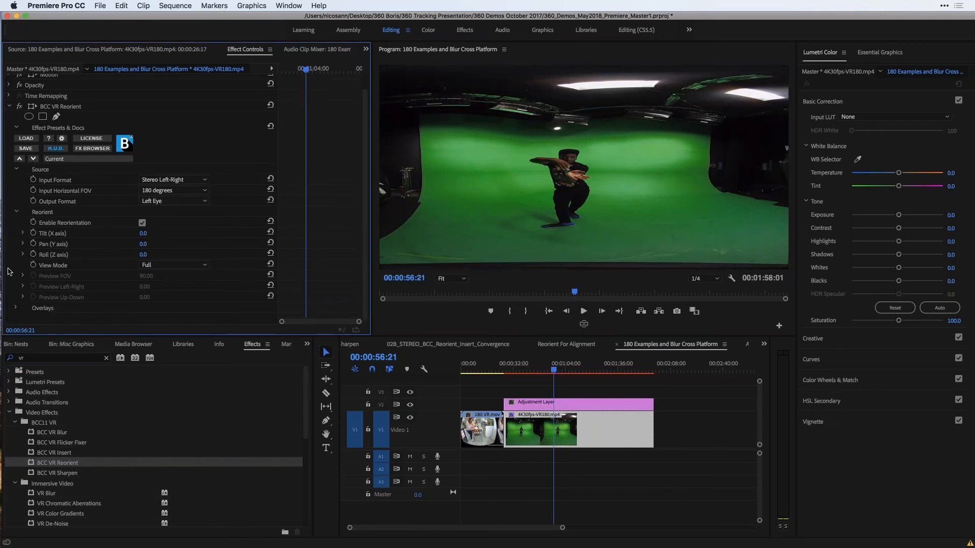
left_click(158, 266)
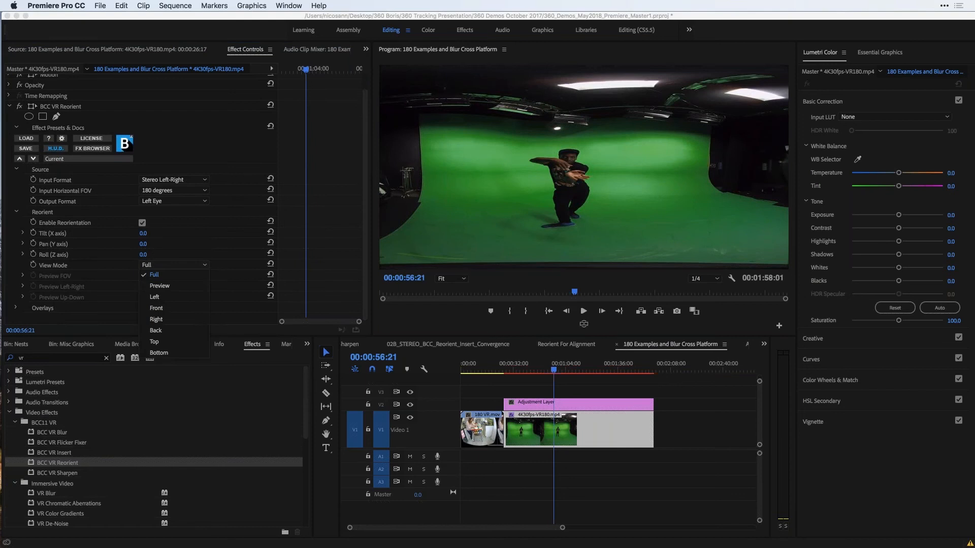
left_click(162, 287)
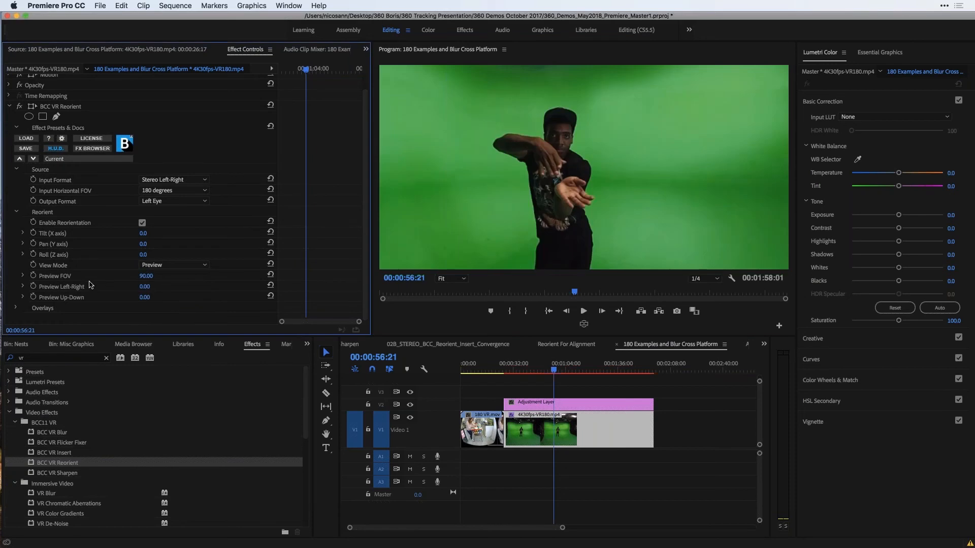
left_click_drag(142, 288, 142, 289)
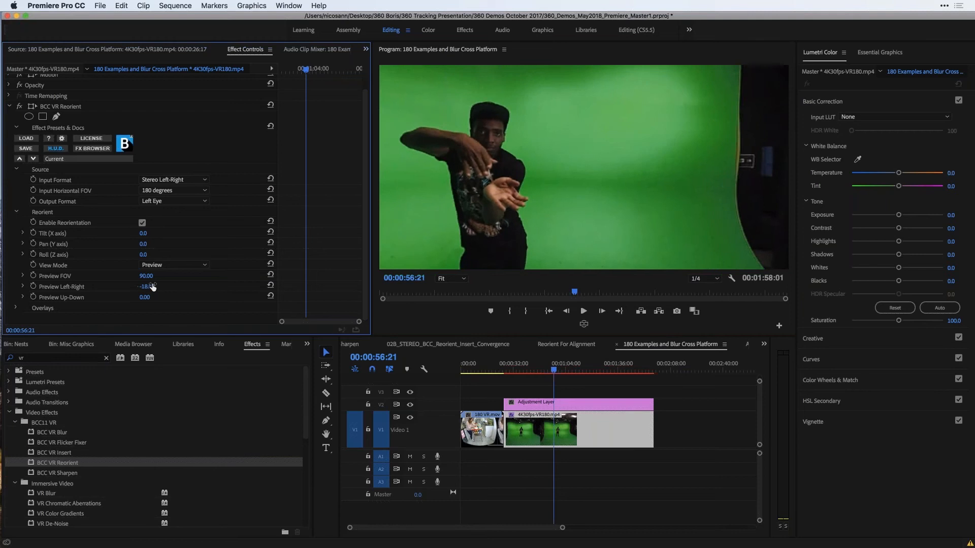
key("super+z")
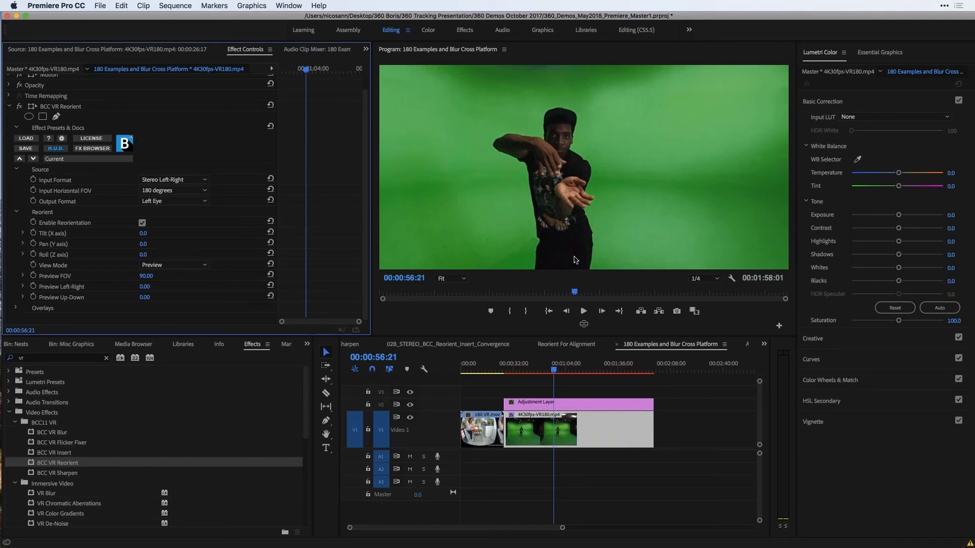
left_click(584, 325)
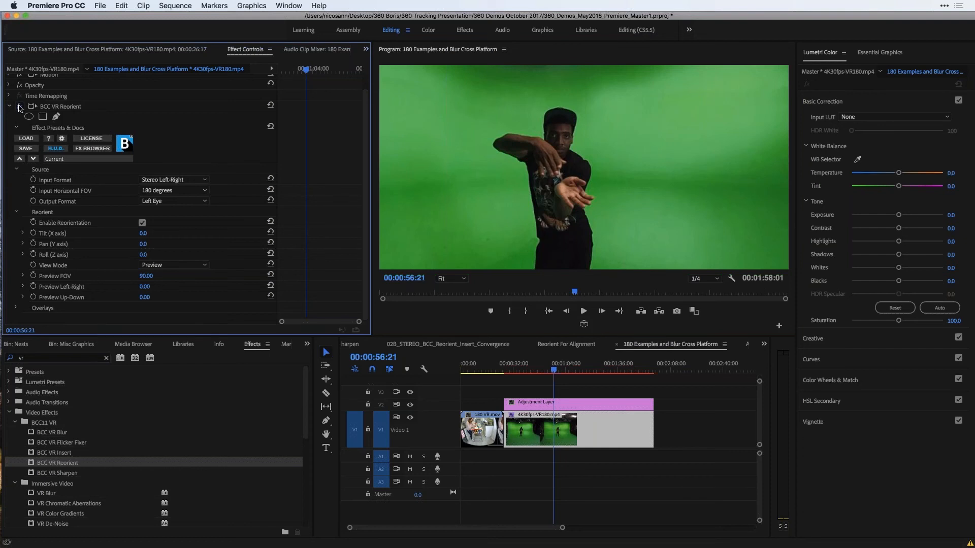
Step: Open the Reorient For Alignment sequence and look through its two Washington clips around the cut between them
left_click(566, 345)
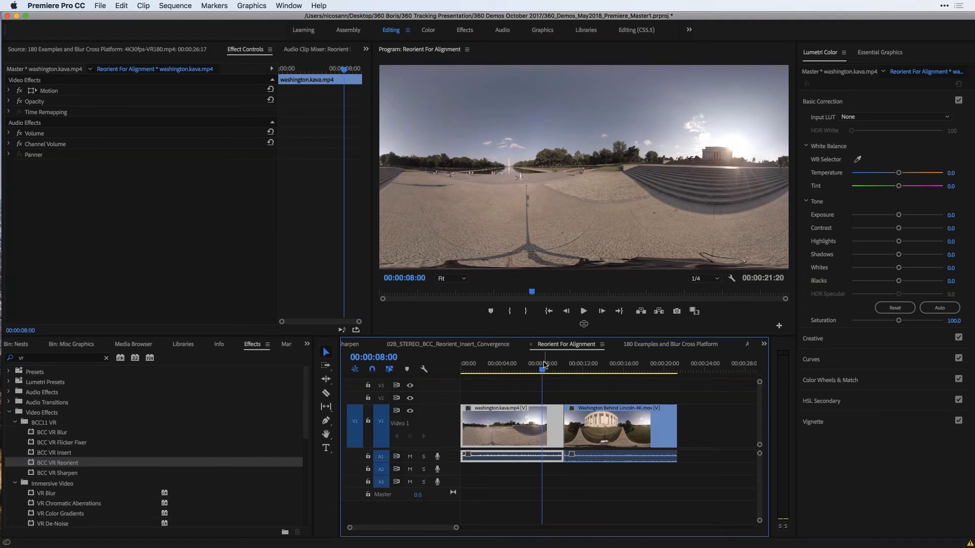
key("space")
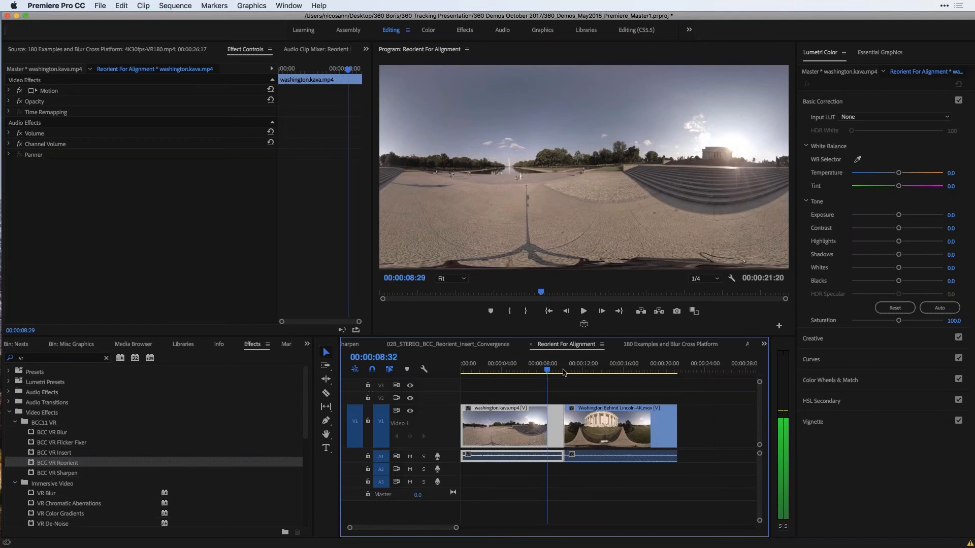
left_click(599, 367)
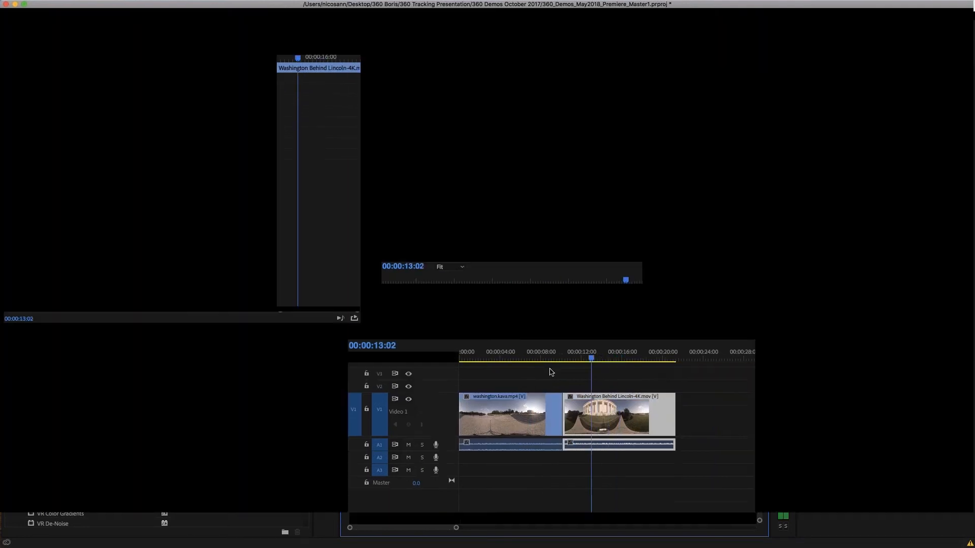
left_click(532, 369)
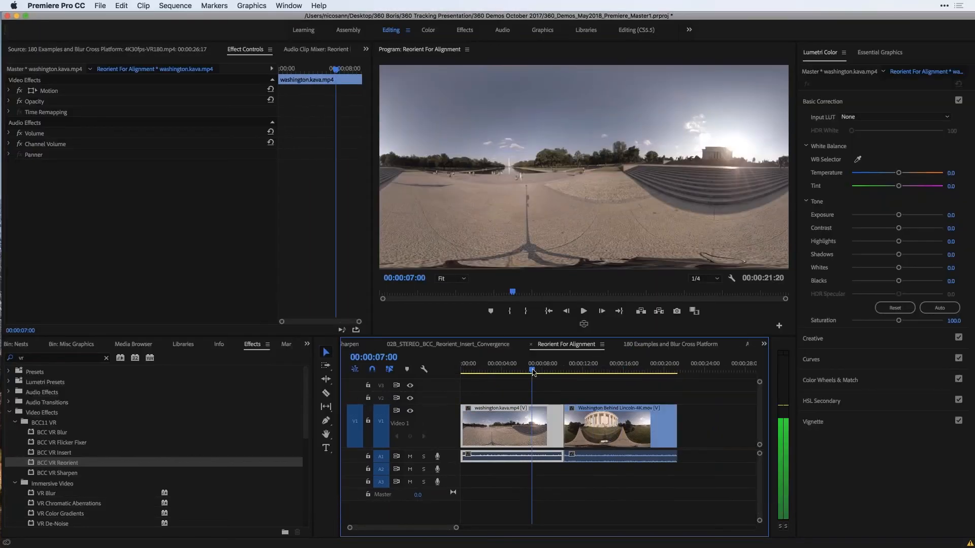
left_click_drag(533, 372, 558, 373)
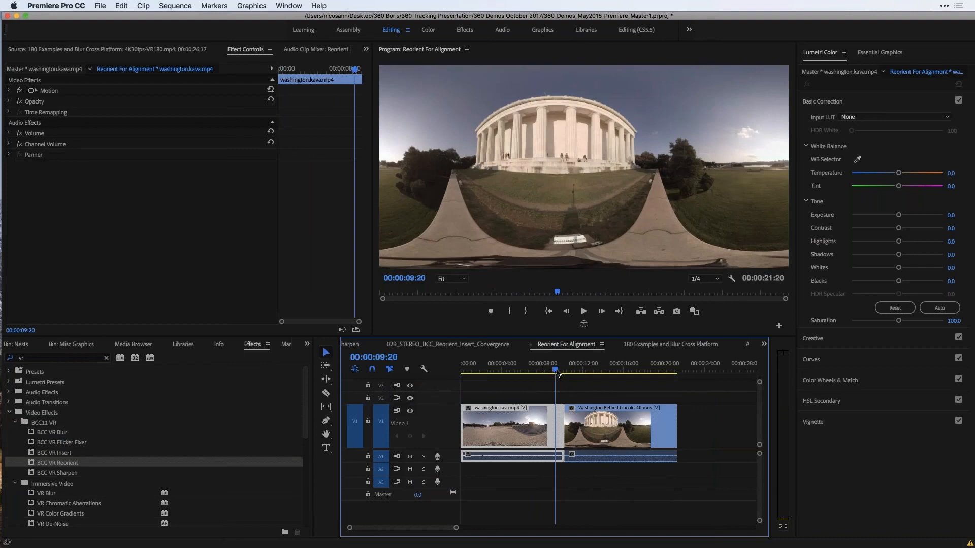
Step: Step back and forth across the cut at 00:00:10:13 to compare where the subject sits in both Washington clips
key("Down")
key("Left")
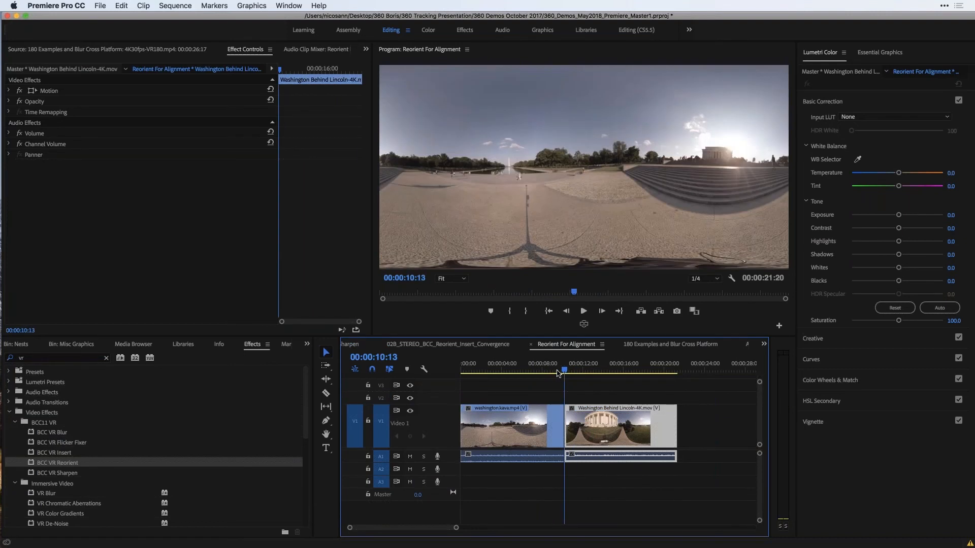
key("Right")
key("Left")
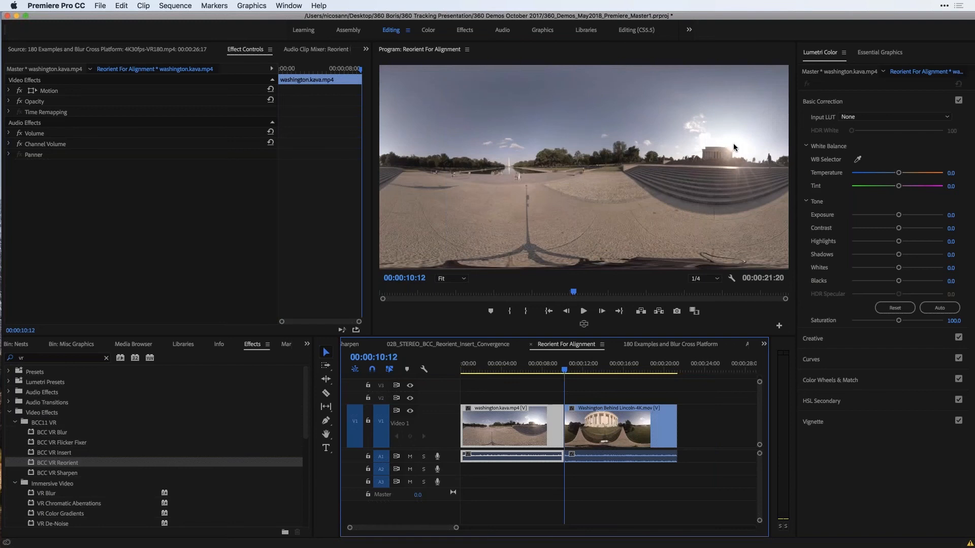
key("Right")
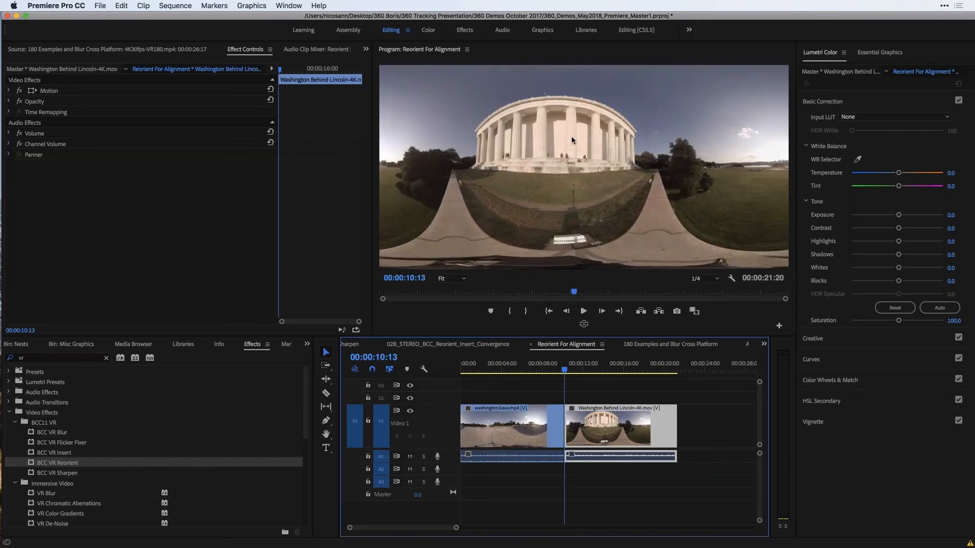
key("Left")
key("Right")
key("Left")
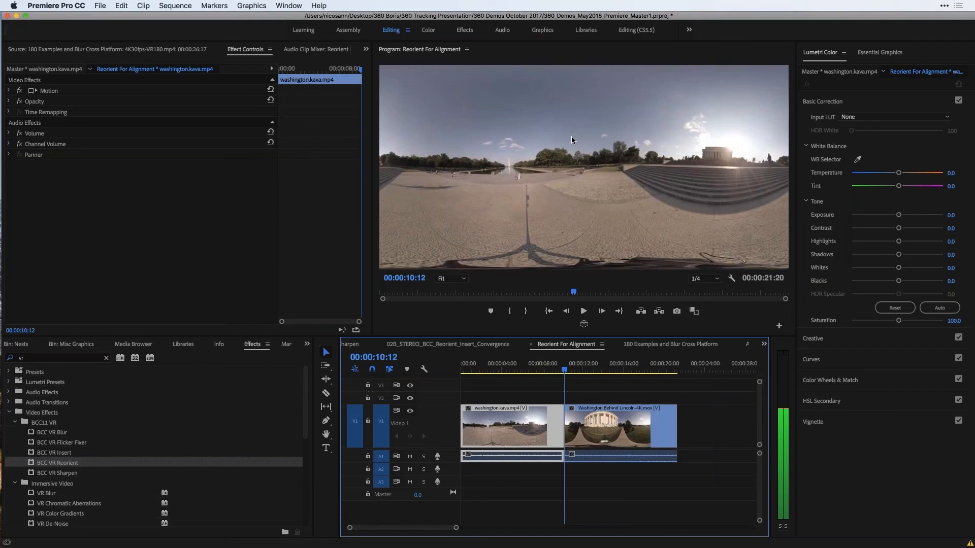
key("Right")
key("Left")
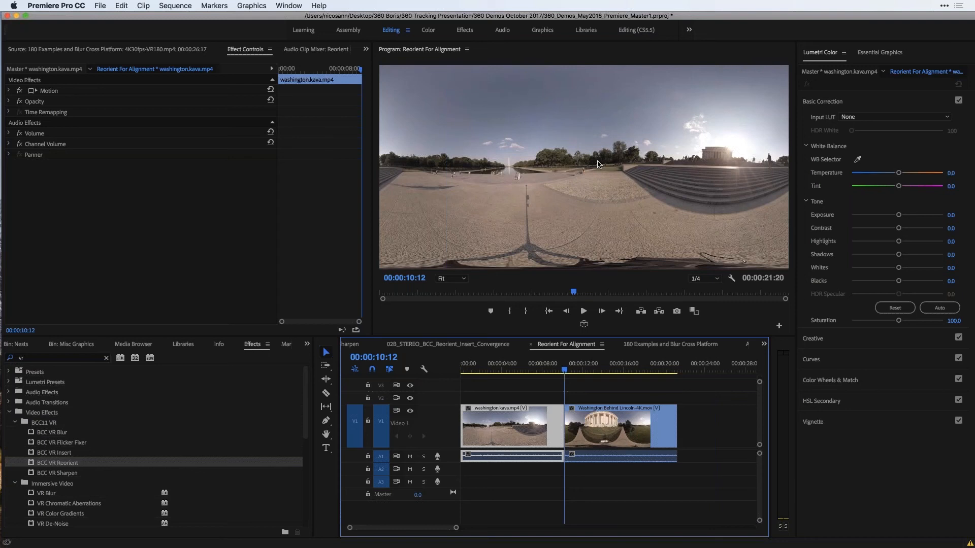
key("Right")
key("space")
Step: Park the playhead at 00:00:13:23 on the second clip and apply BCC VR Reorient to the washington.kava.mp4 clip
left_click(596, 365)
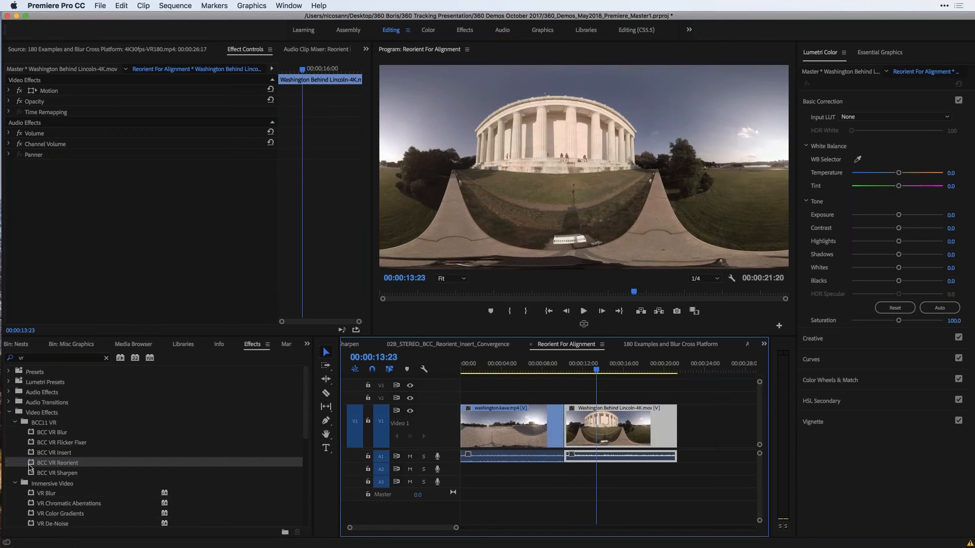
left_click_drag(30, 464, 498, 424)
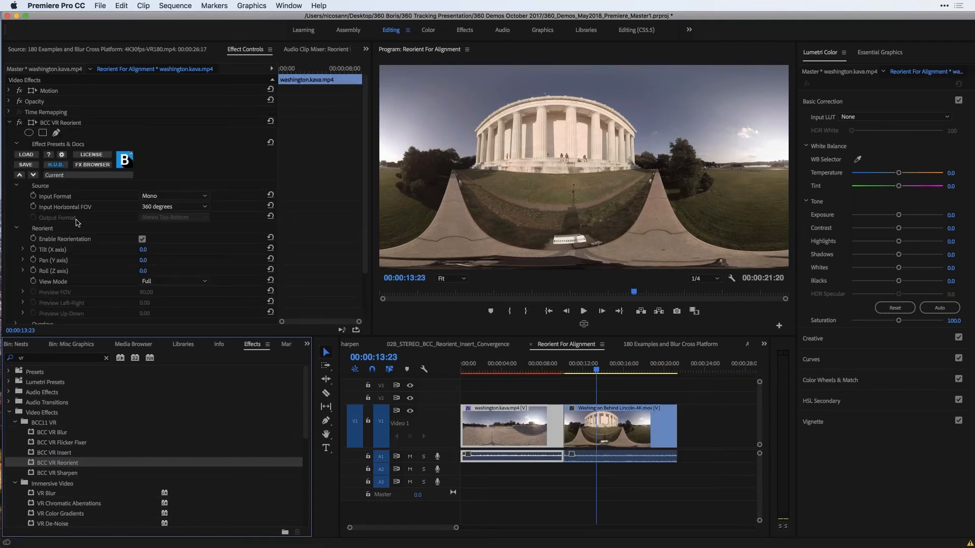
scroll(77, 220, "down", 3)
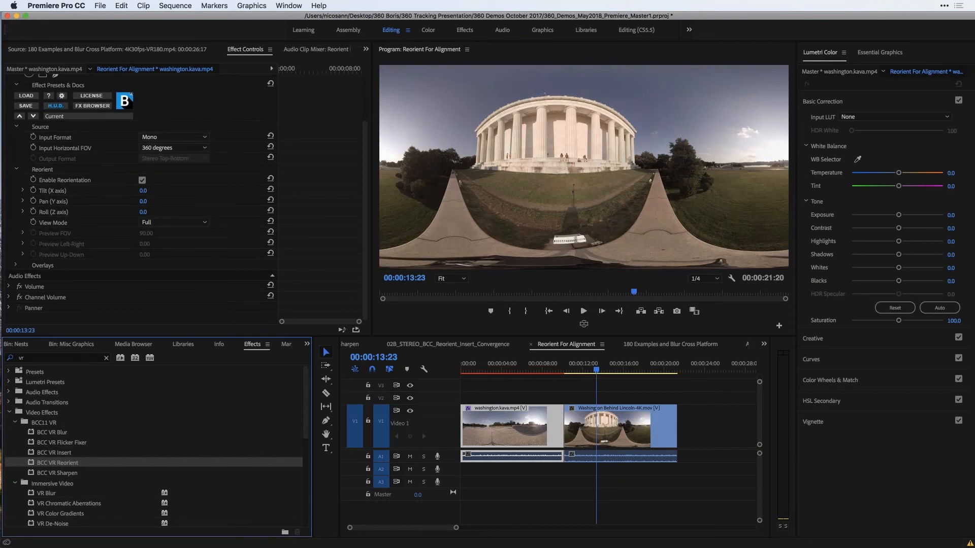
Step: Show the program monitor's comparison view as a vertical split between the reference frame and the current frame
left_click(694, 312)
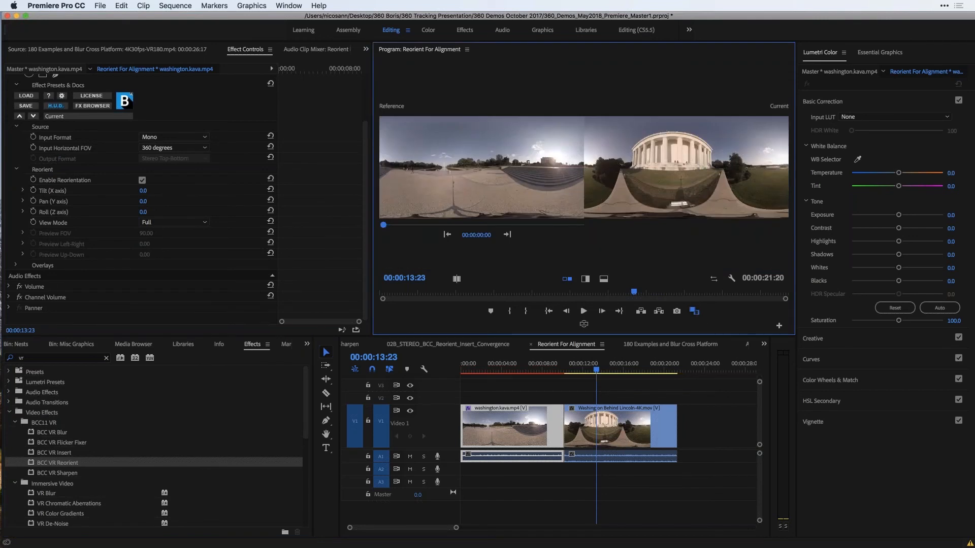
left_click(585, 279)
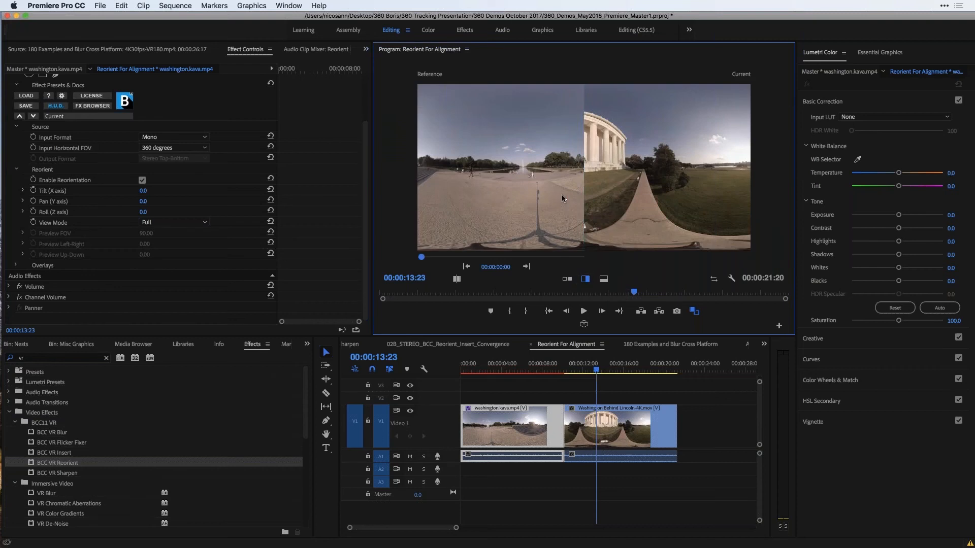
Step: Shift the comparison split toward the reference frame and turn on a Top-Left P.I.P. and Overlay Guides in BCC VR Reorient
left_click_drag(561, 194, 538, 197)
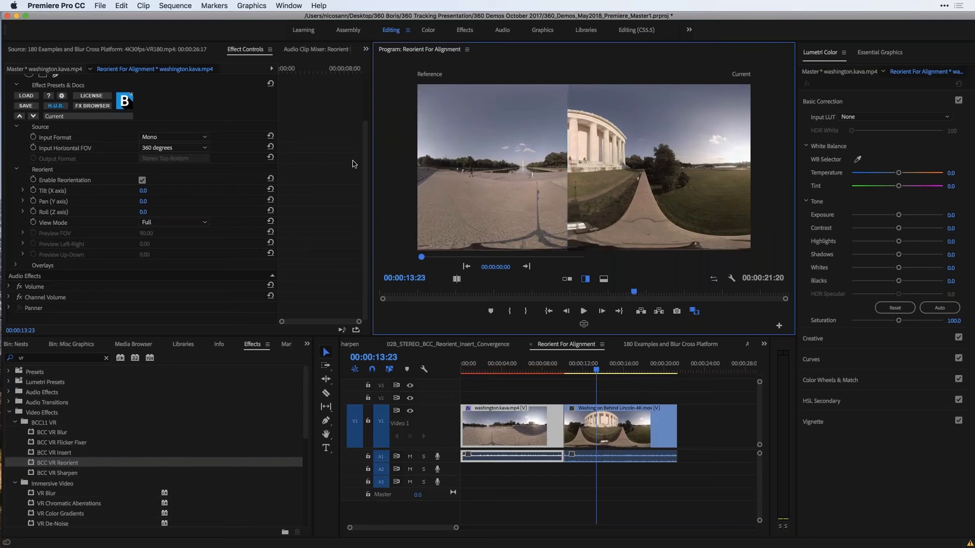
left_click(360, 175)
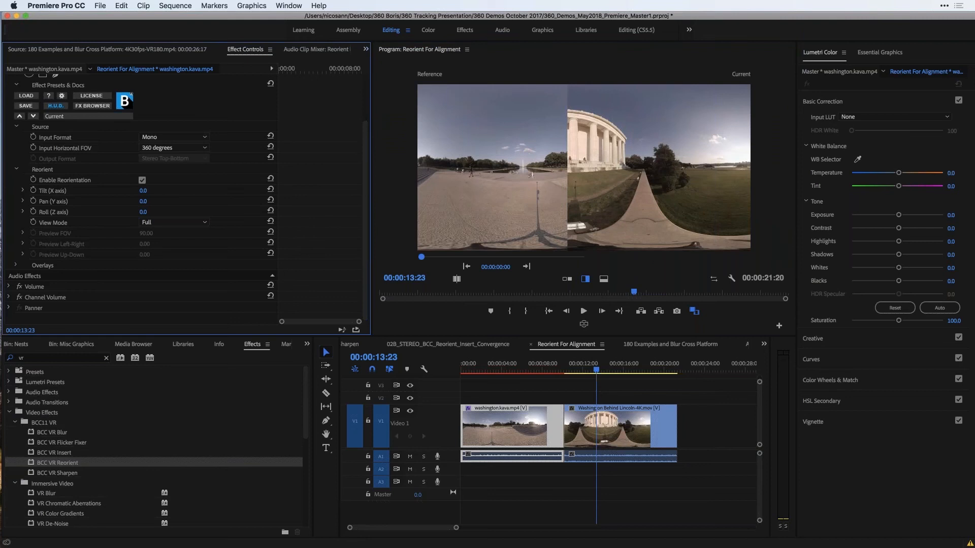
left_click(16, 267)
left_click(158, 276)
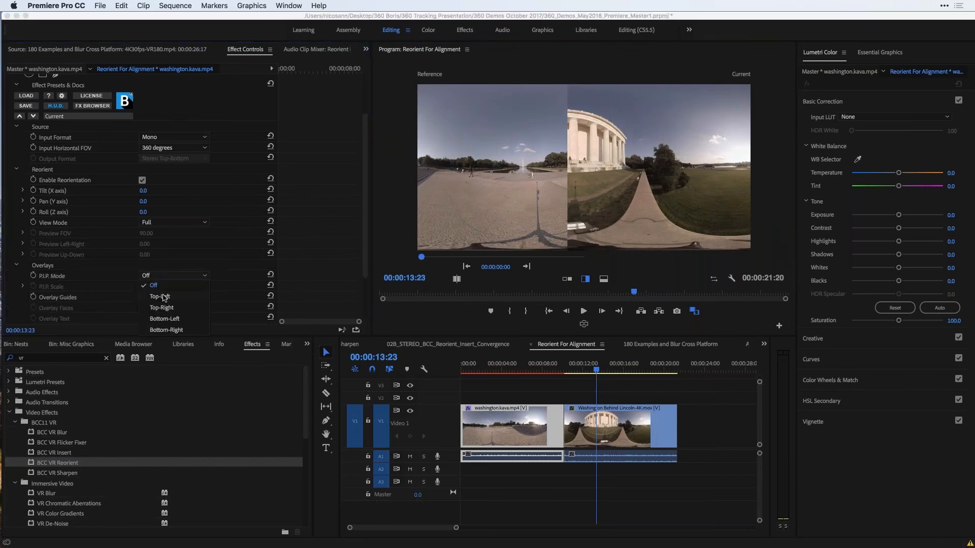
left_click(162, 297)
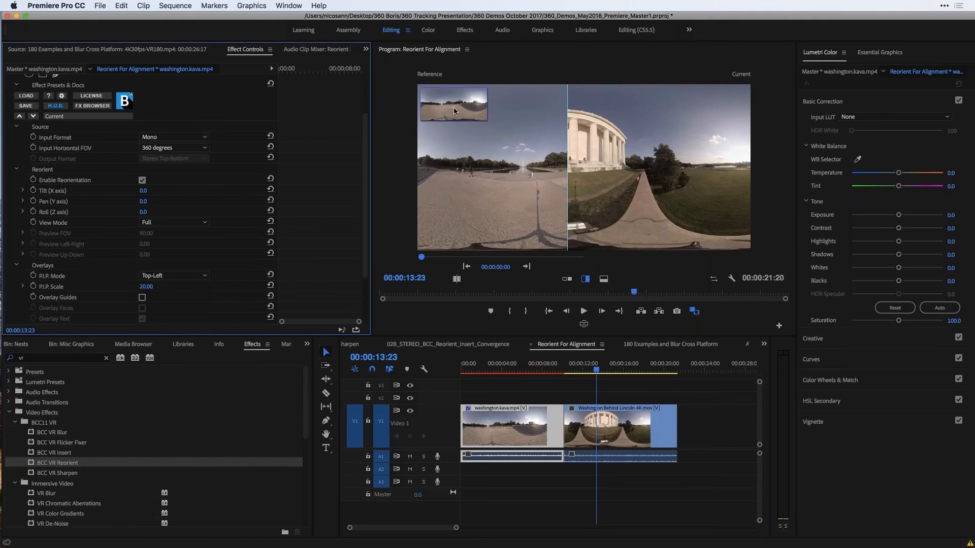
left_click(140, 297)
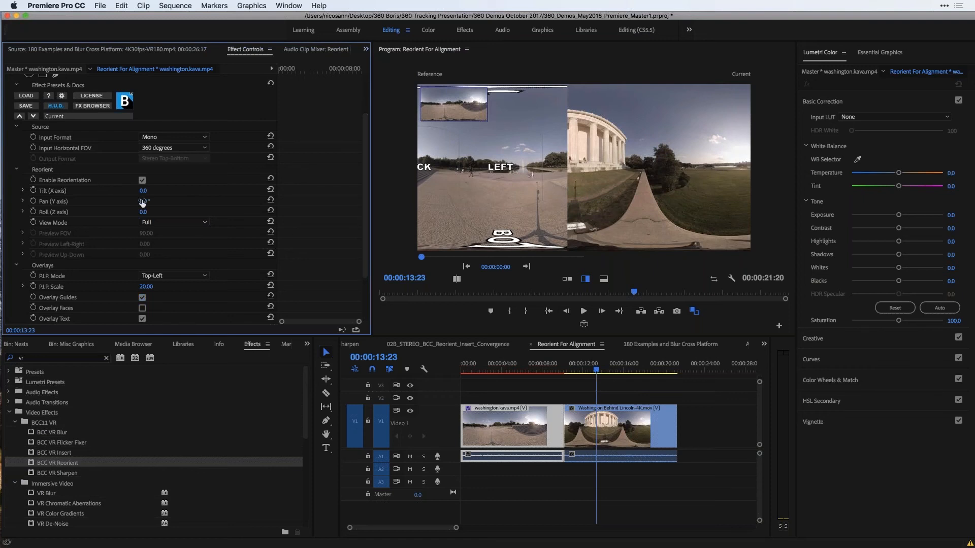
Step: Set the washington.kava.mp4 clip's reorient pan to 229.0° and readjust the comparison split to check alignment against the second clip
left_click_drag(142, 204, 143, 204)
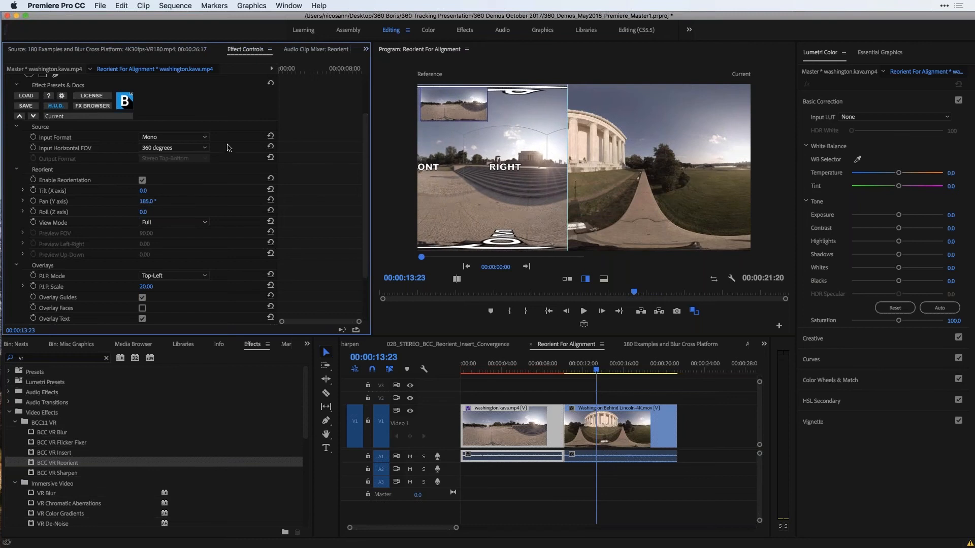
left_click_drag(144, 203, 146, 204)
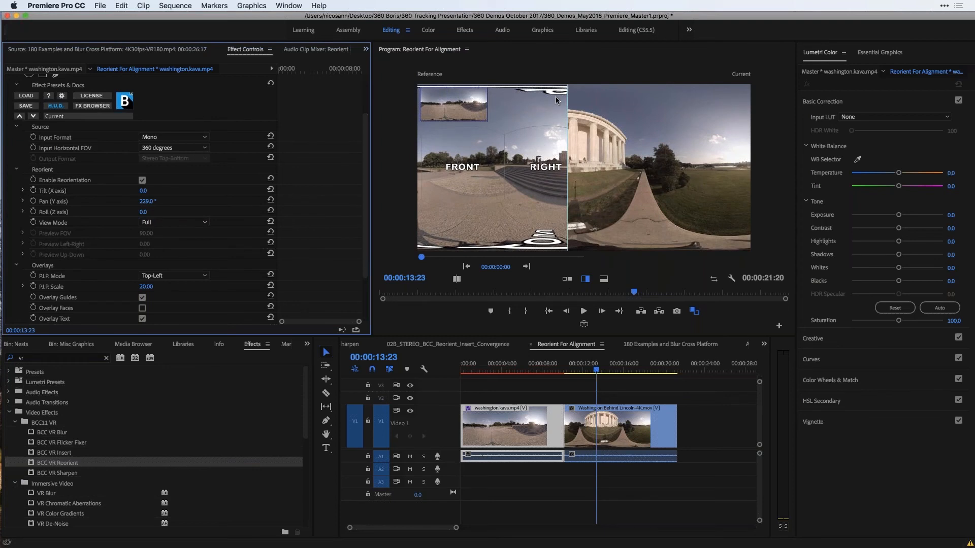
mouse_move(567, 191)
left_mouse_down()
mouse_move(652, 194)
mouse_move(398, 182)
mouse_move(571, 183)
left_mouse_up()
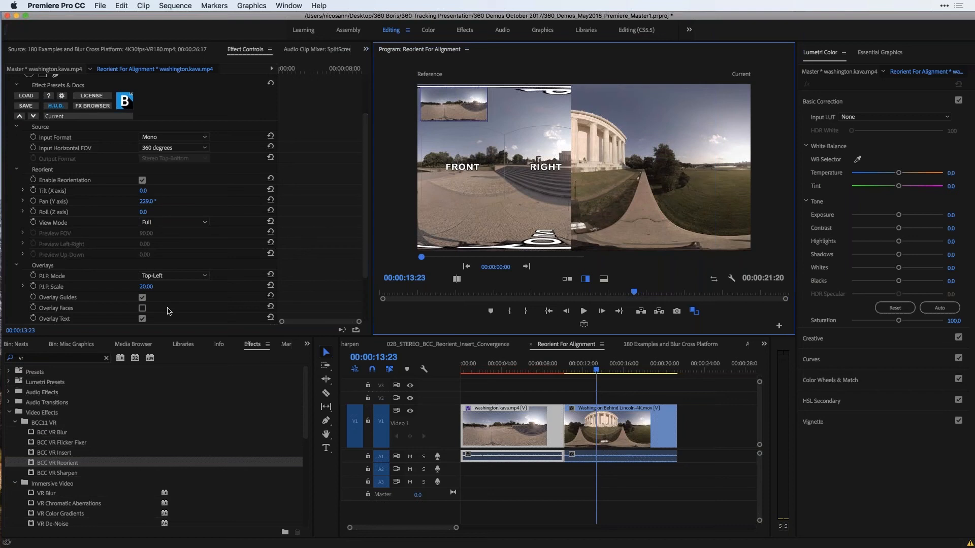
Step: Turn on Overlay Faces in BCC VR Reorient and set the overlay opacity to 20
left_click(142, 309)
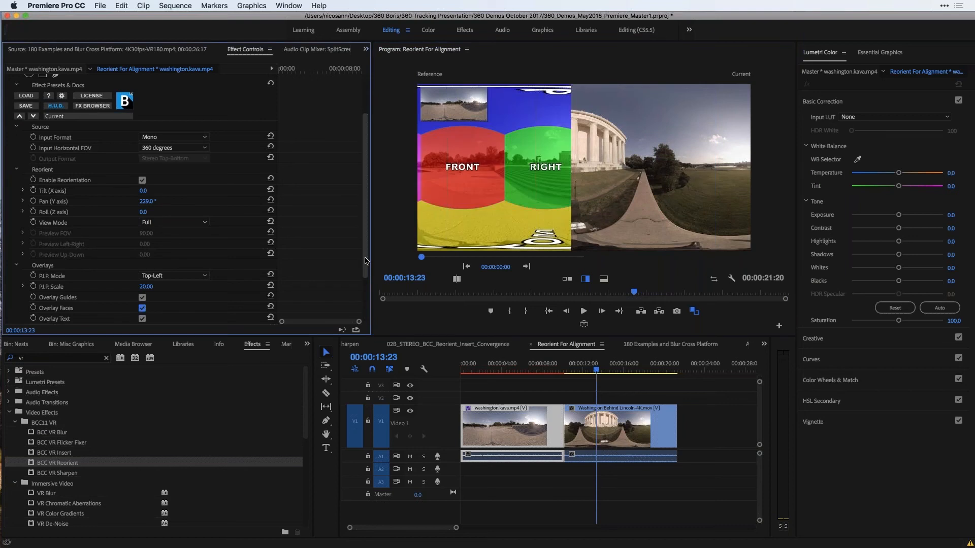
scroll(366, 261, "down", 3)
left_click(148, 278)
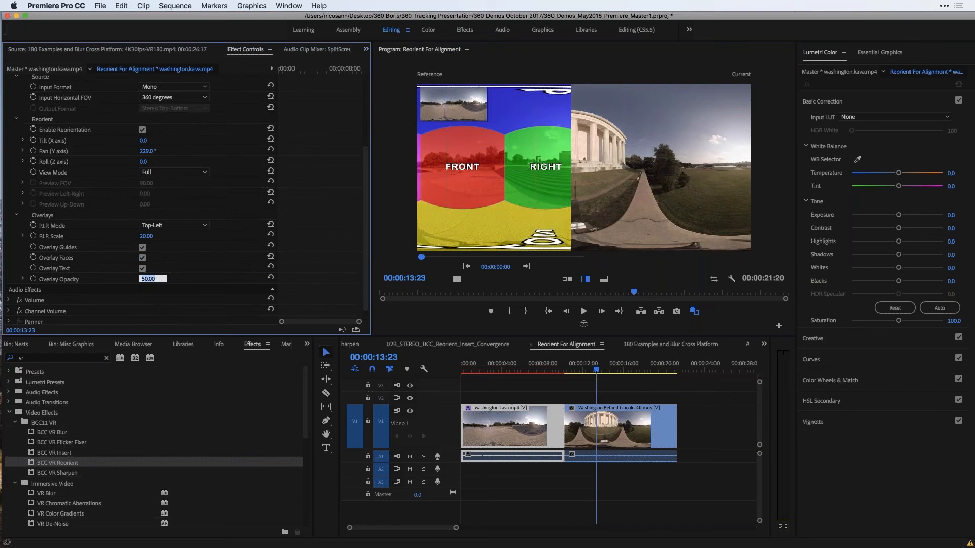
type("20")
key("Return")
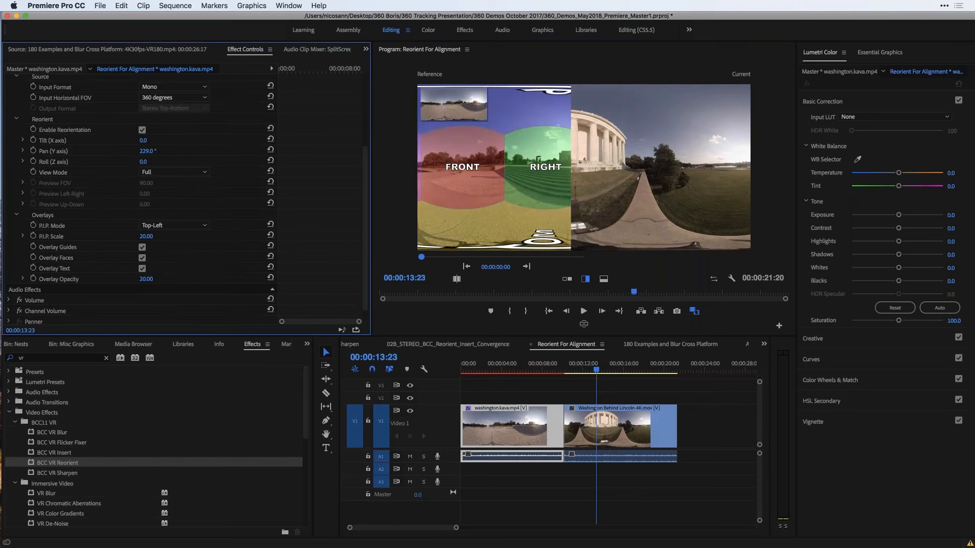
Step: Remove the BCC VR Reorient effect from the washington.kava.mp4 clip
scroll(64, 127, "up", 6)
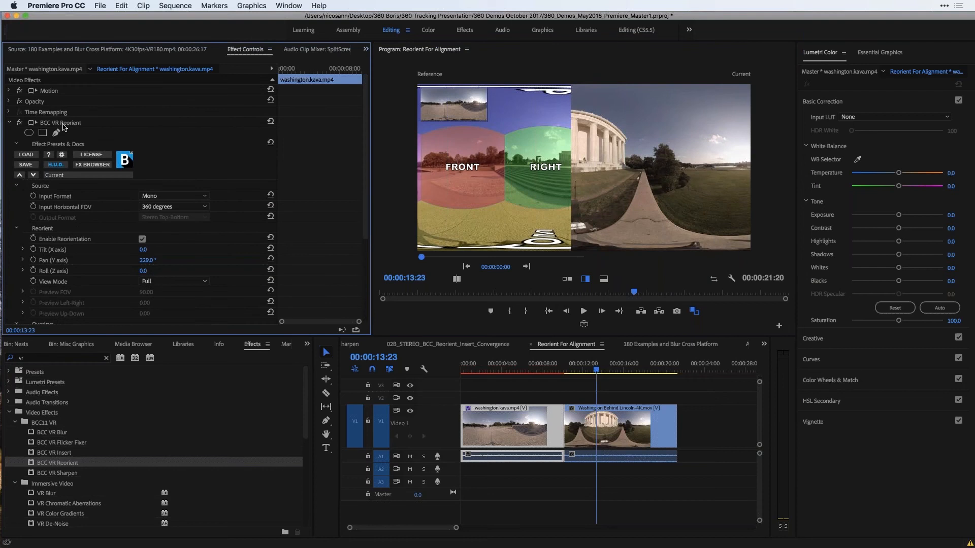
left_click(63, 125)
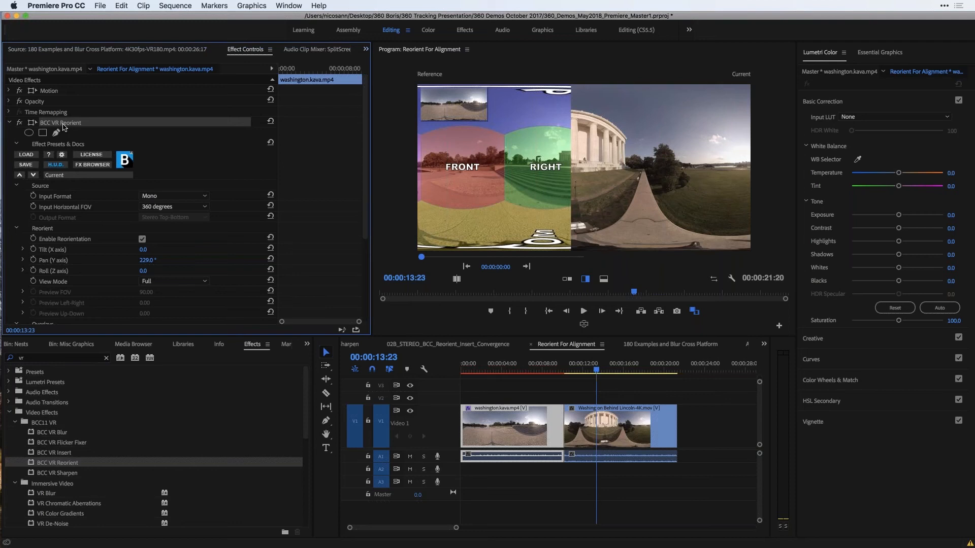
key("Delete")
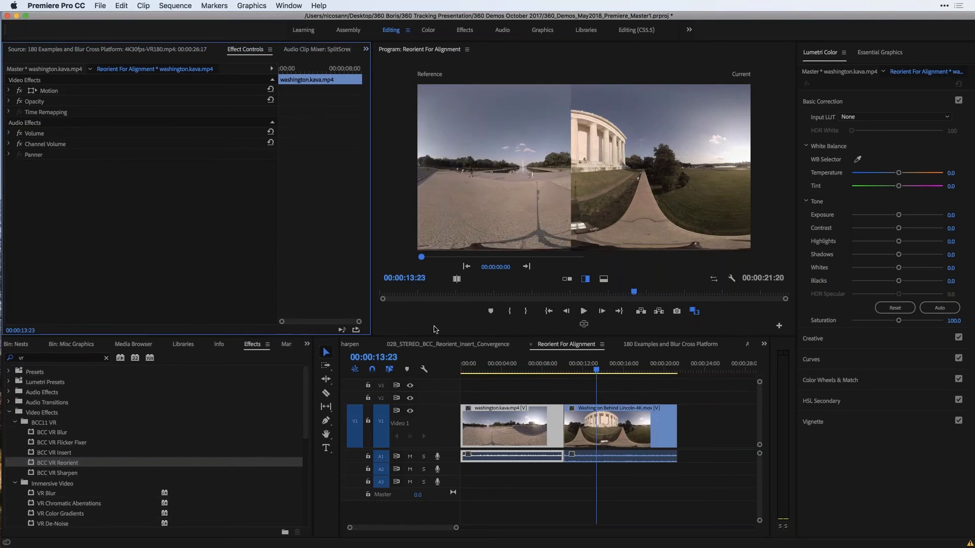
Step: Open the 02_MONO_BCC_Reorient_Insert_Sharpen sequence and view the diver shot in its first two clips
left_click(764, 345)
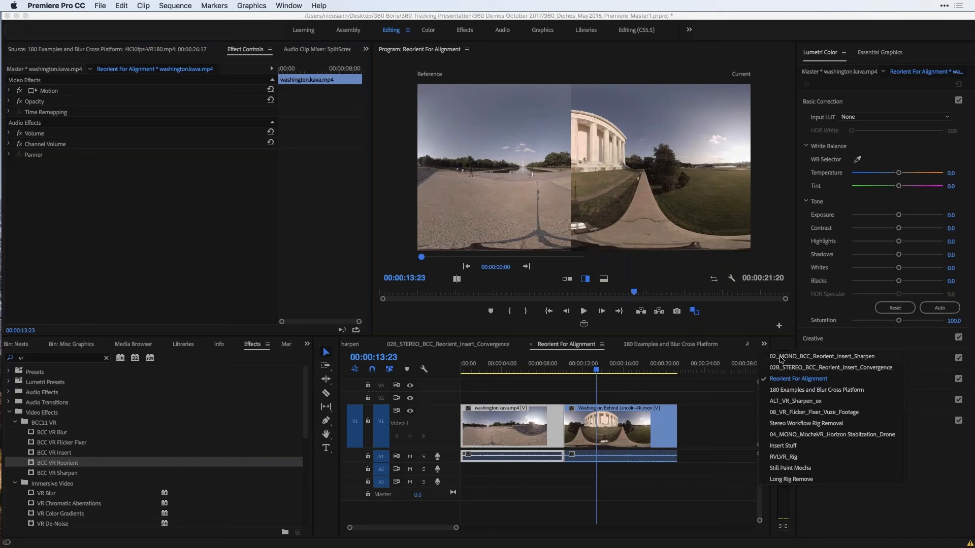
left_click(782, 357)
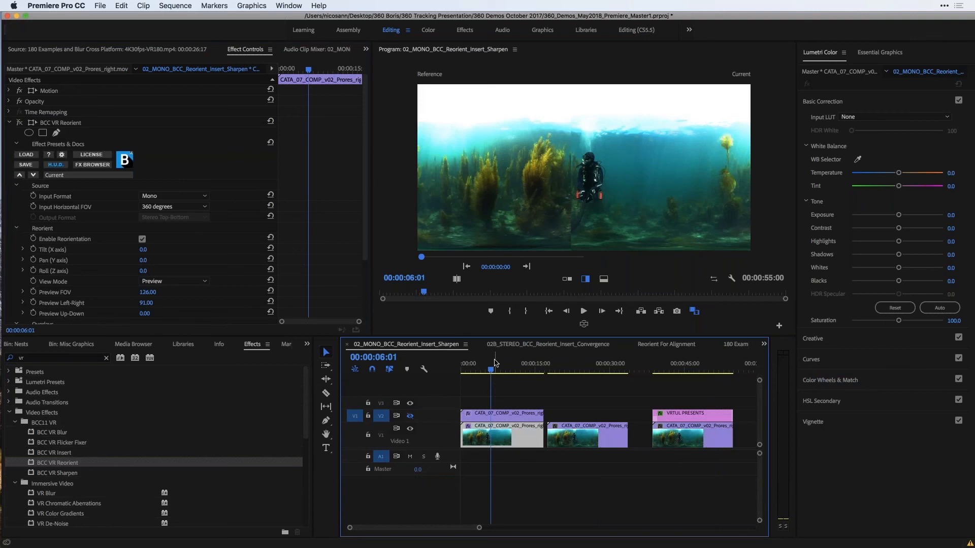
left_click(501, 363)
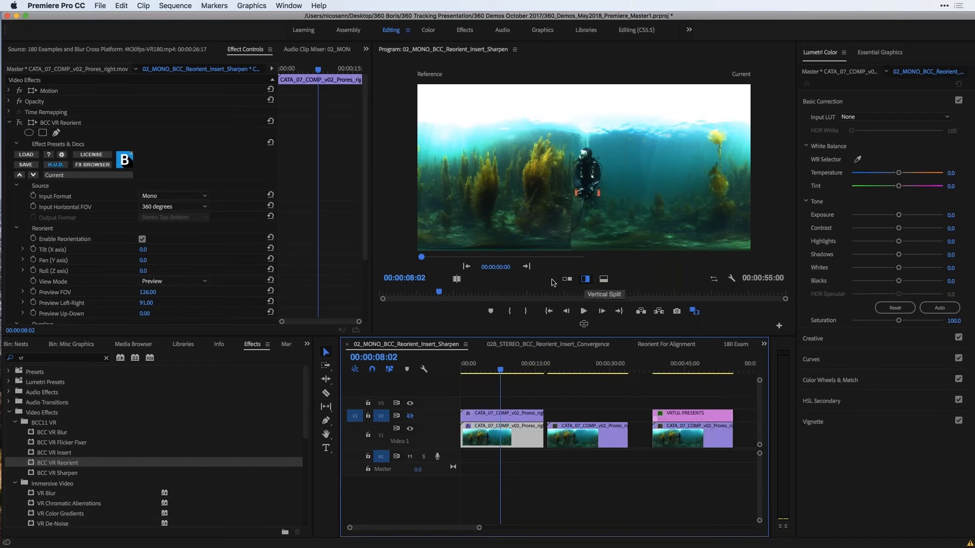
left_click(523, 292)
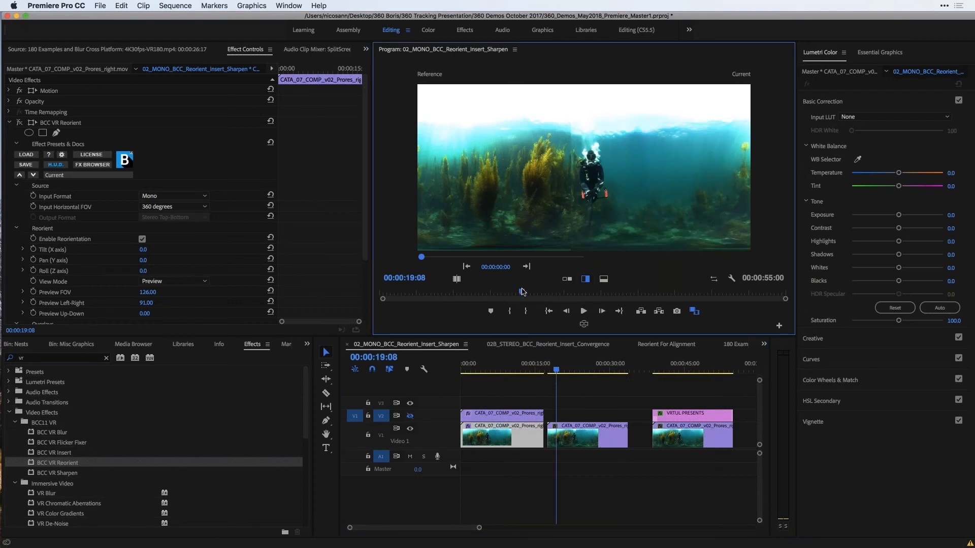
Step: Park the playhead at 00:00:24:22 on the second clip and turn off the program monitor's comparison view
left_click(585, 368)
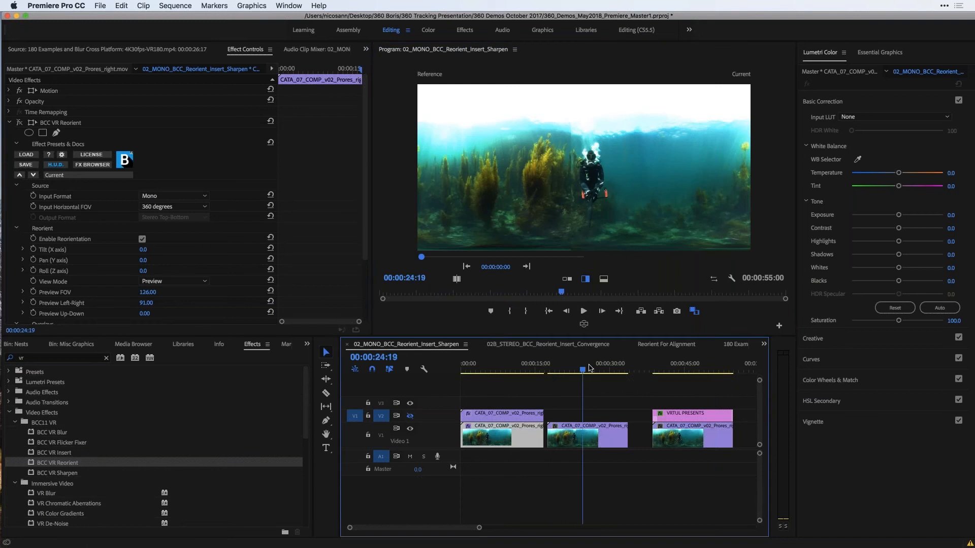
left_click_drag(584, 365, 583, 364)
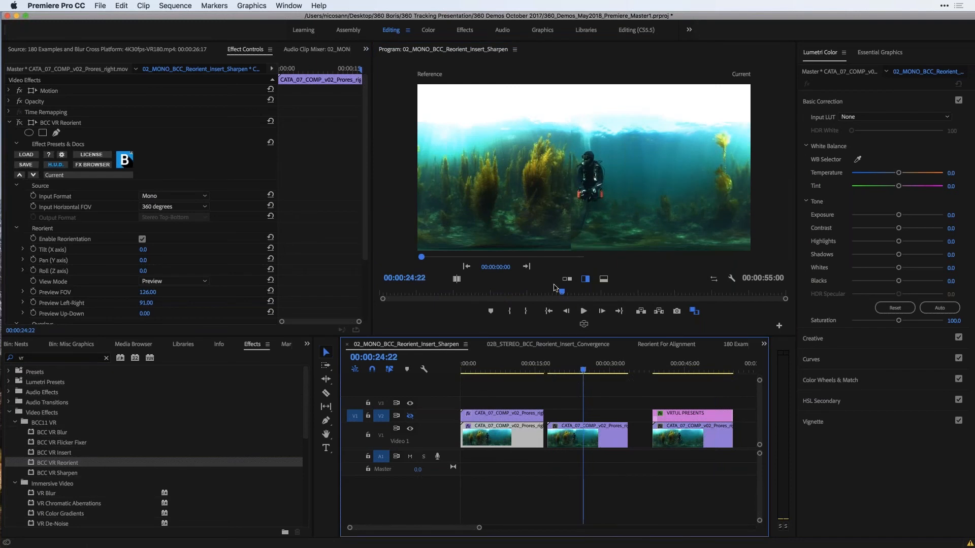
left_click(693, 311)
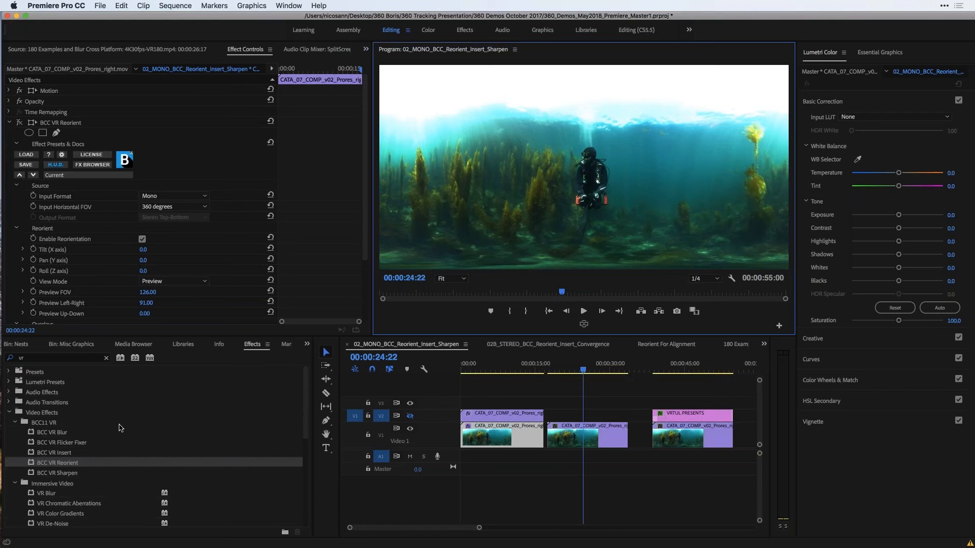
Step: Look through the BCC11 VR and Immersive Video effects and select BCC VR Insert
scroll(121, 428, "down", 3)
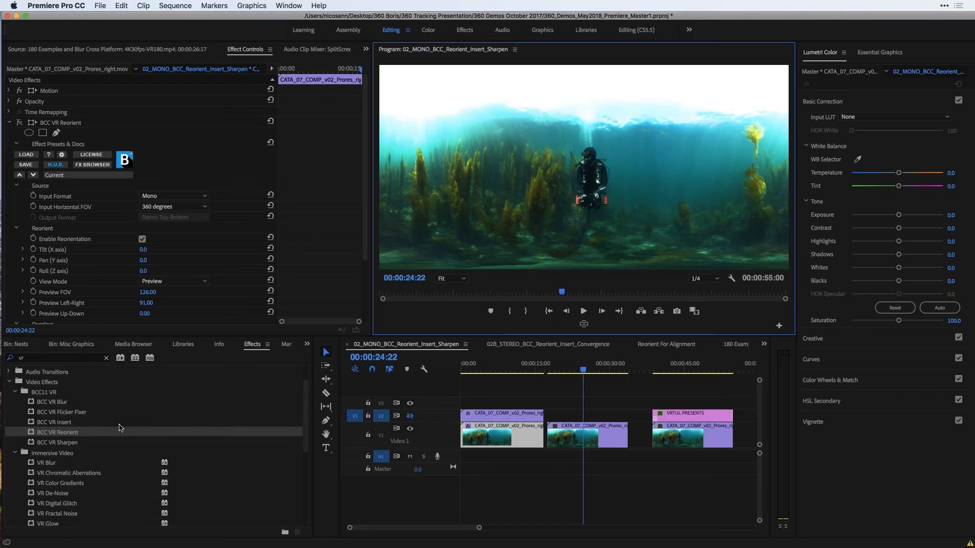
scroll(121, 428, "down", 2)
scroll(121, 428, "down", 3)
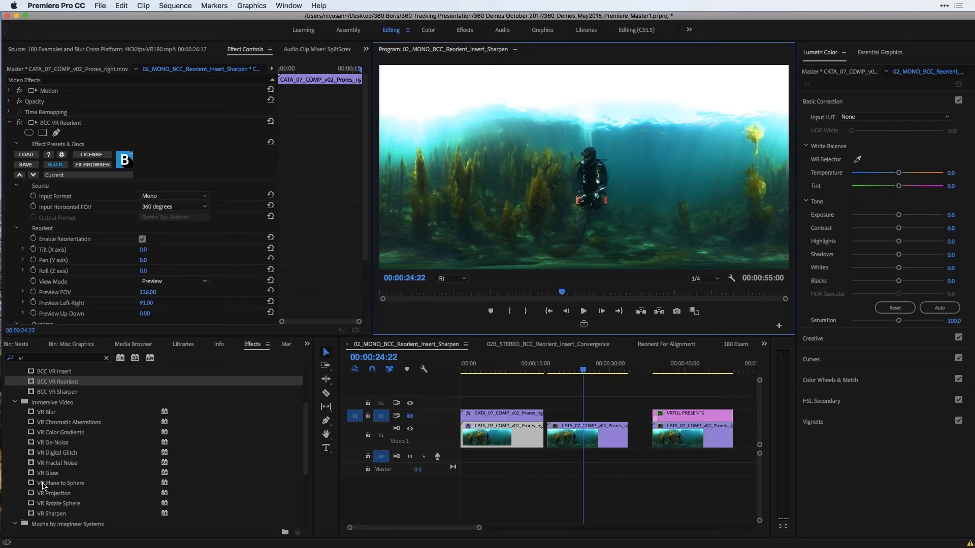
scroll(57, 443, "up", 3)
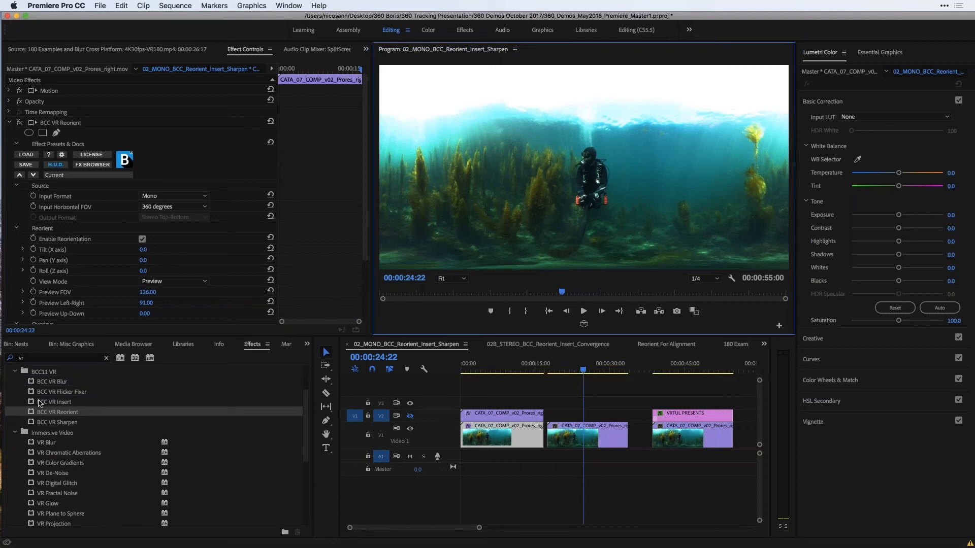
left_click(40, 402)
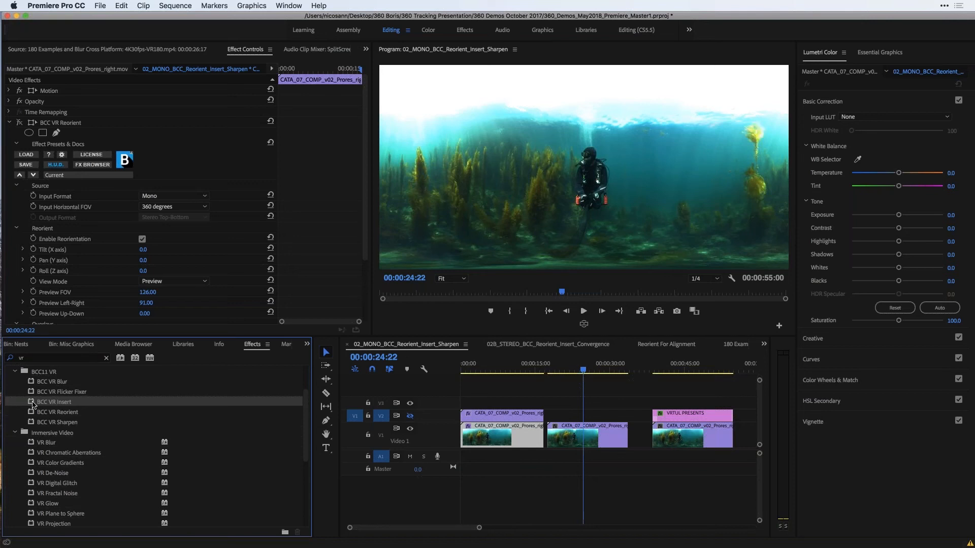
Step: Browse the free Adobe Stock motion graphics templates in Essential Graphics
left_click(880, 53)
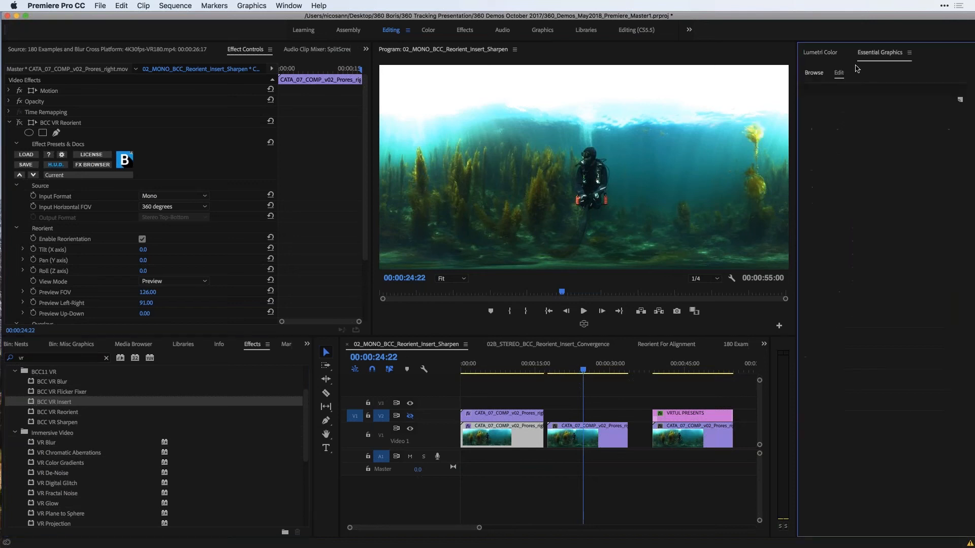
left_click(815, 73)
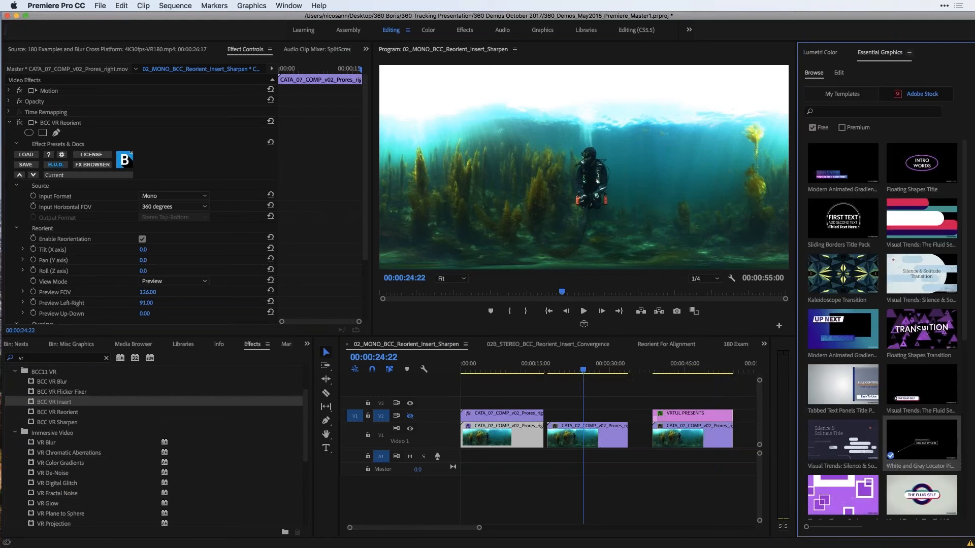
left_click(280, 6)
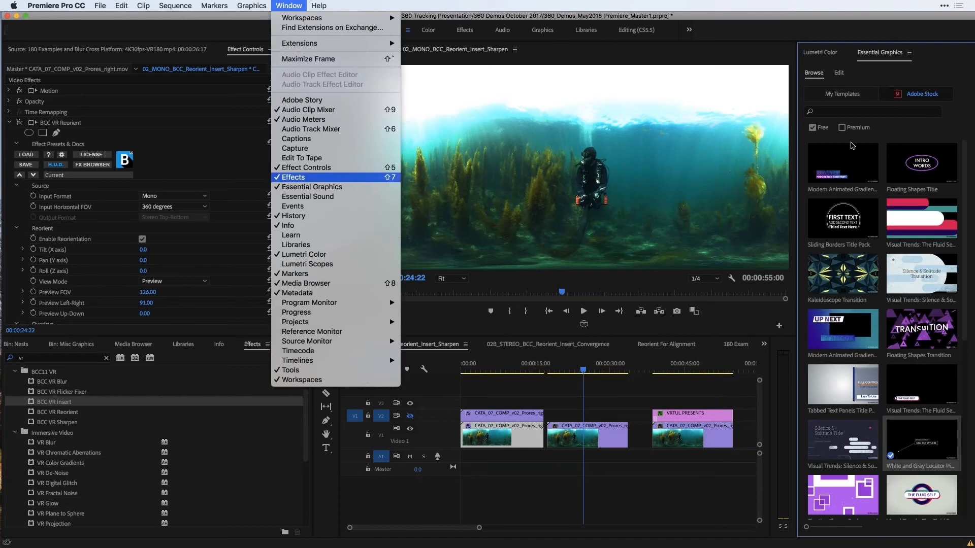
left_click(937, 131)
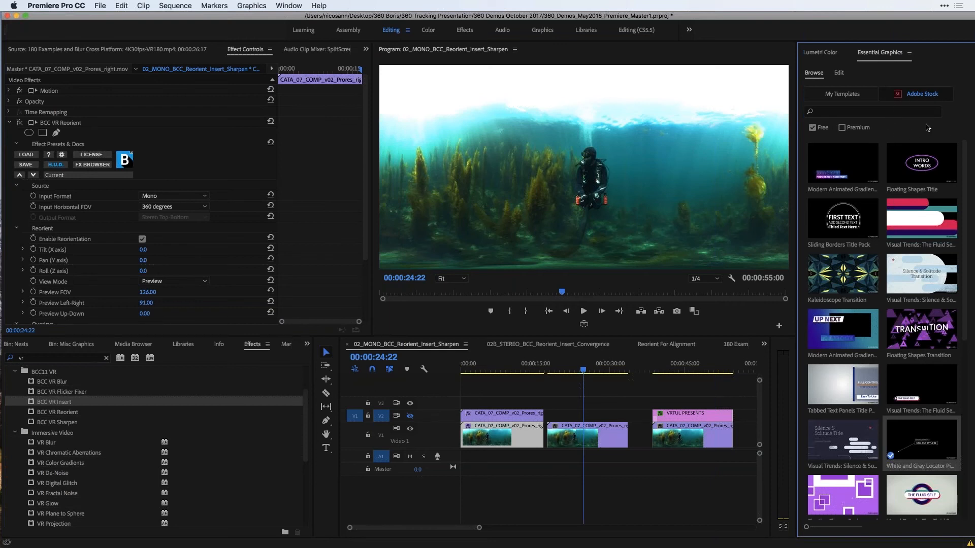
left_click(813, 128)
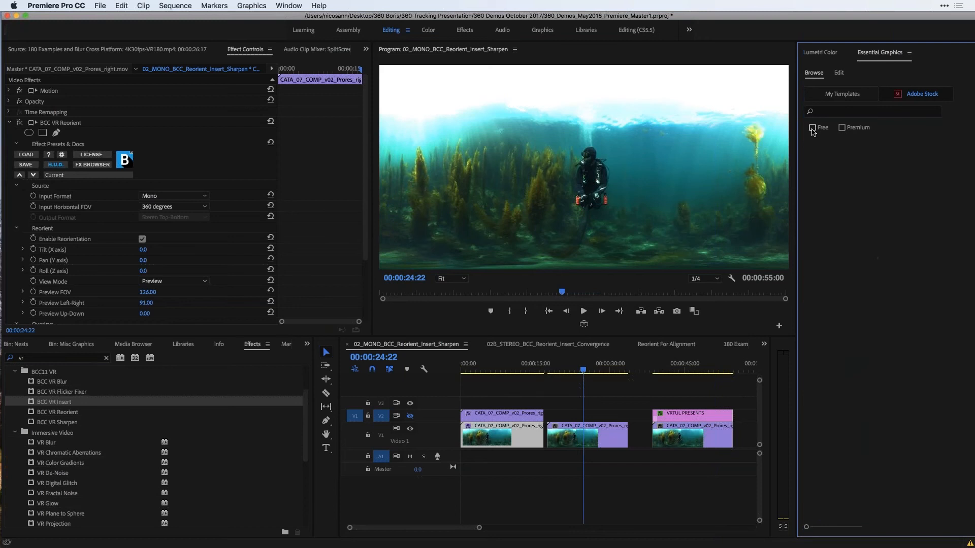
left_click(813, 128)
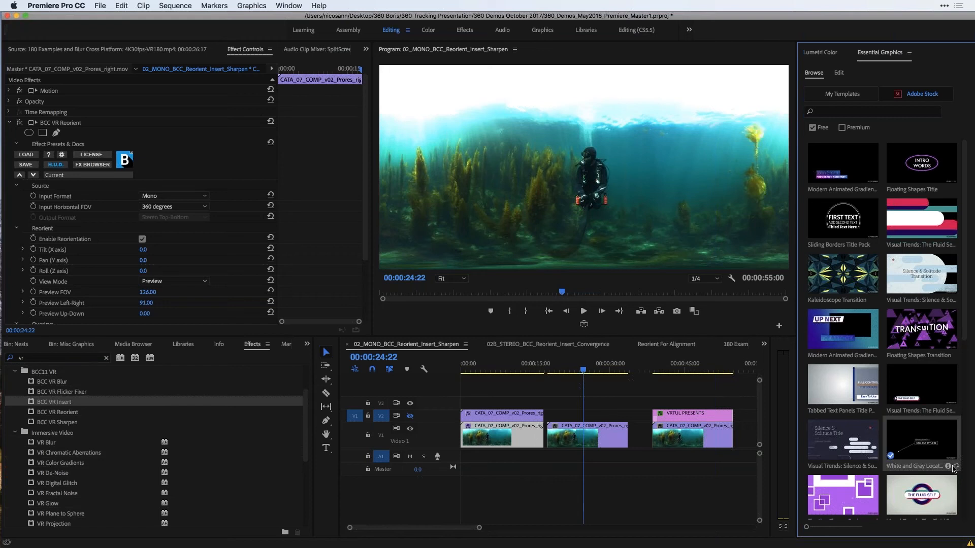
Step: Search the local templates for "whit" and place the White and Gray Locator template on V2 at the start of the second diver clip
left_click(842, 94)
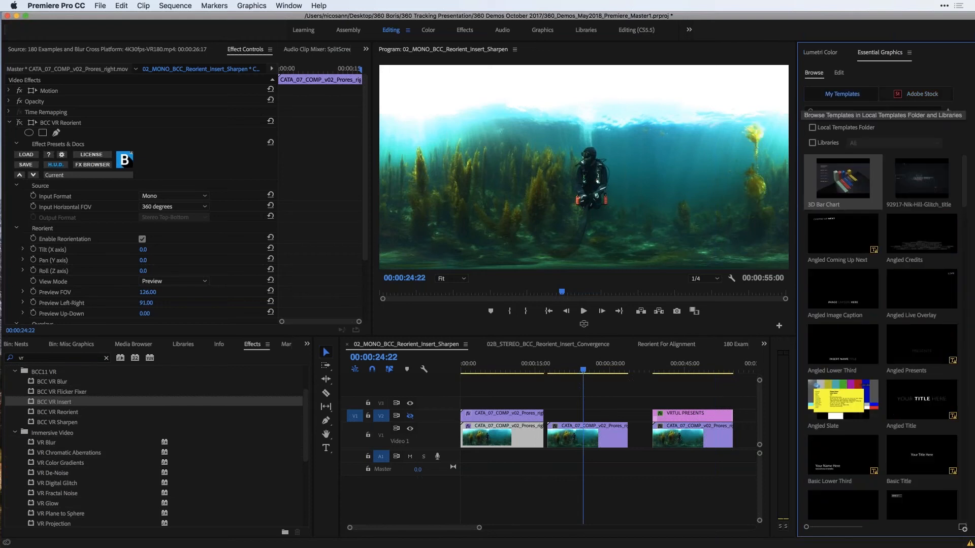
left_click(818, 112)
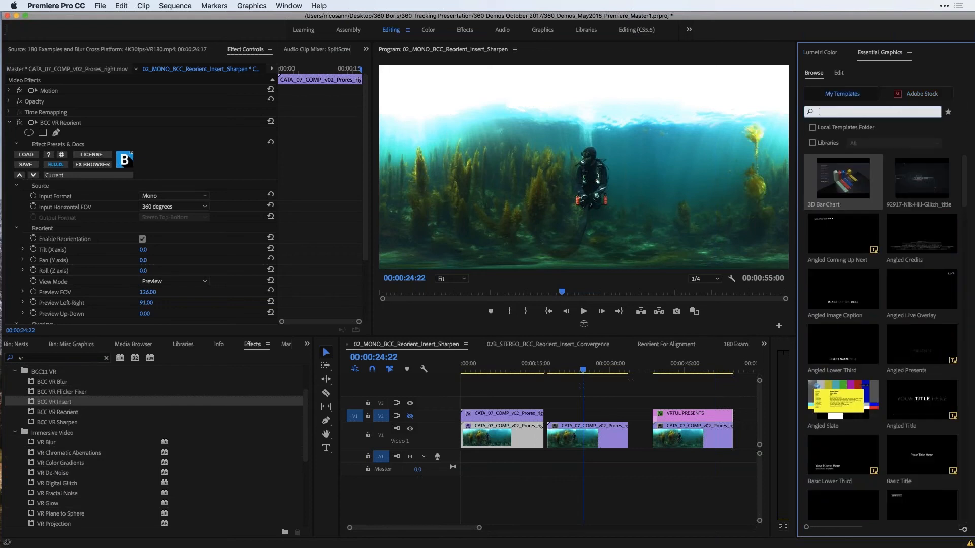
type("whit")
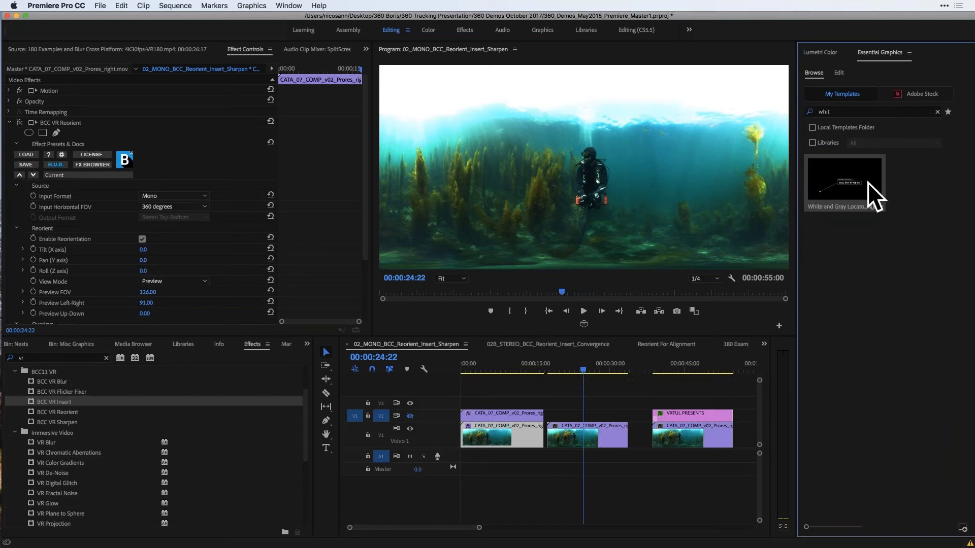
left_click_drag(869, 184, 550, 413)
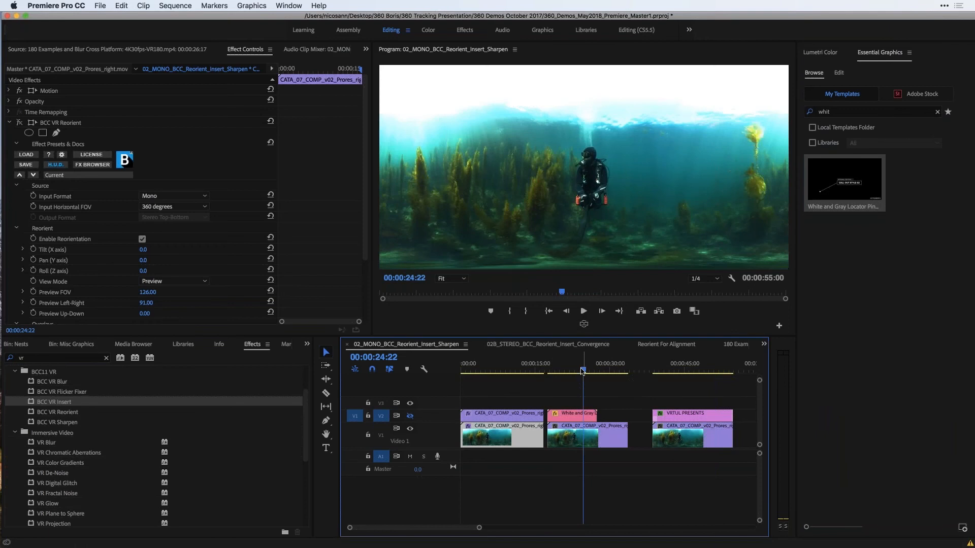
Step: Park the playhead at 00:00:20:07 over the locator graphic, select that graphic and turn on V2's track output
left_click_drag(583, 371, 560, 371)
left_click(569, 414)
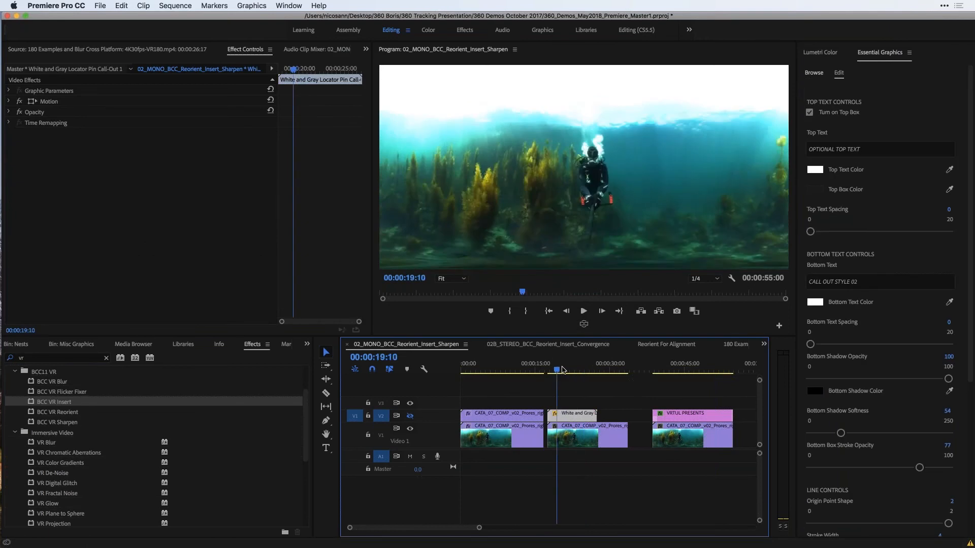
left_click(410, 416)
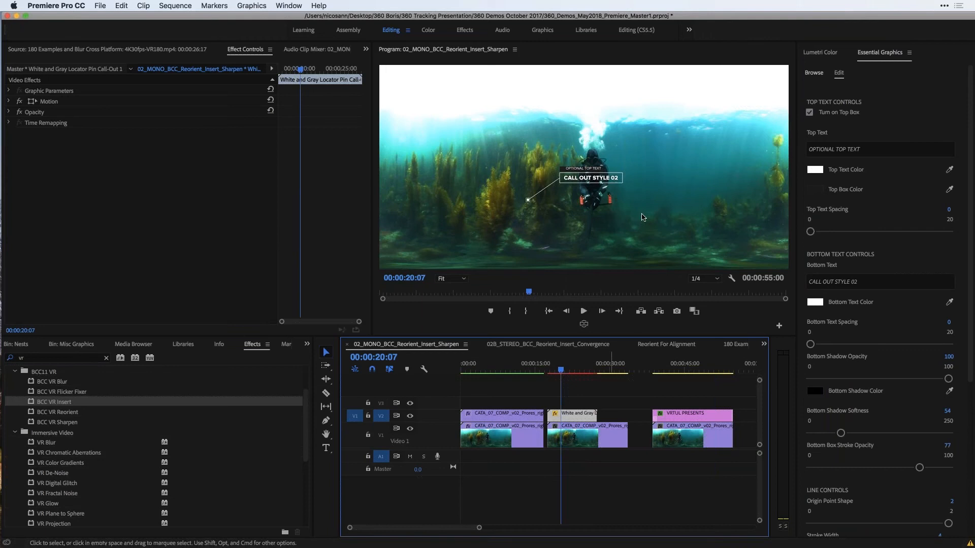
Step: Change the callout's bottom text to "Diver 1" and delete the stray graphic clip from V3
left_click(574, 179)
double_click(574, 179)
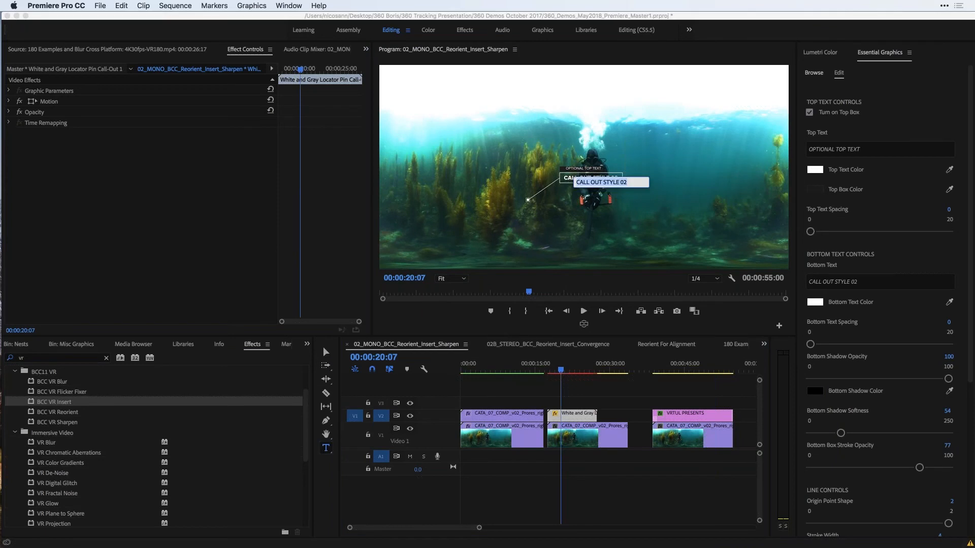
type("Diver 1")
left_click(579, 172)
left_click(587, 179)
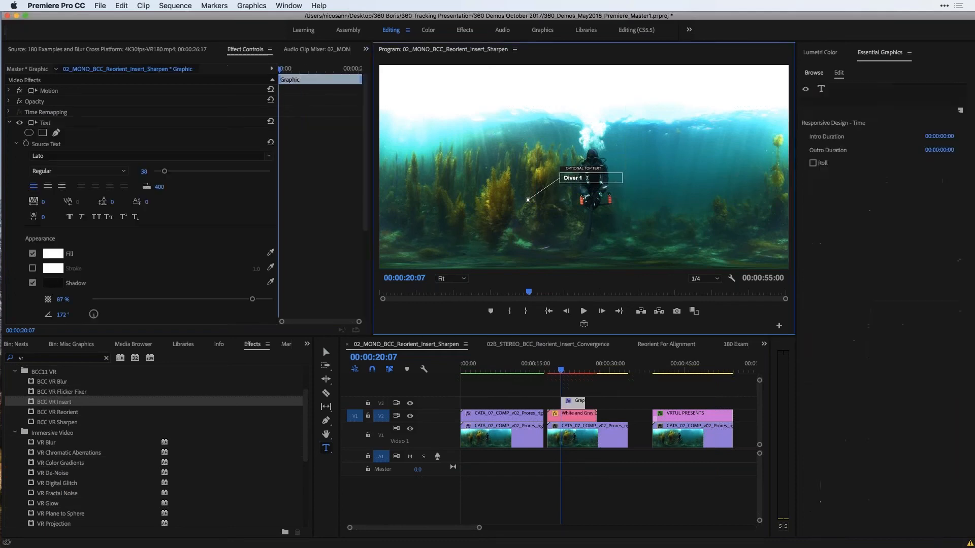
left_click(573, 404)
key("Delete")
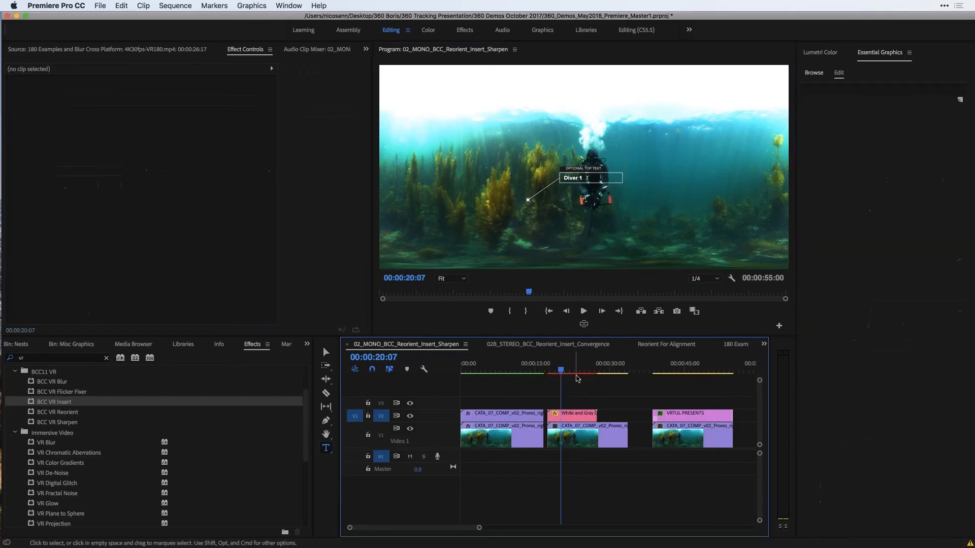
Step: Set the locator graphic's top text to "UNDERWATER"
left_click(572, 418)
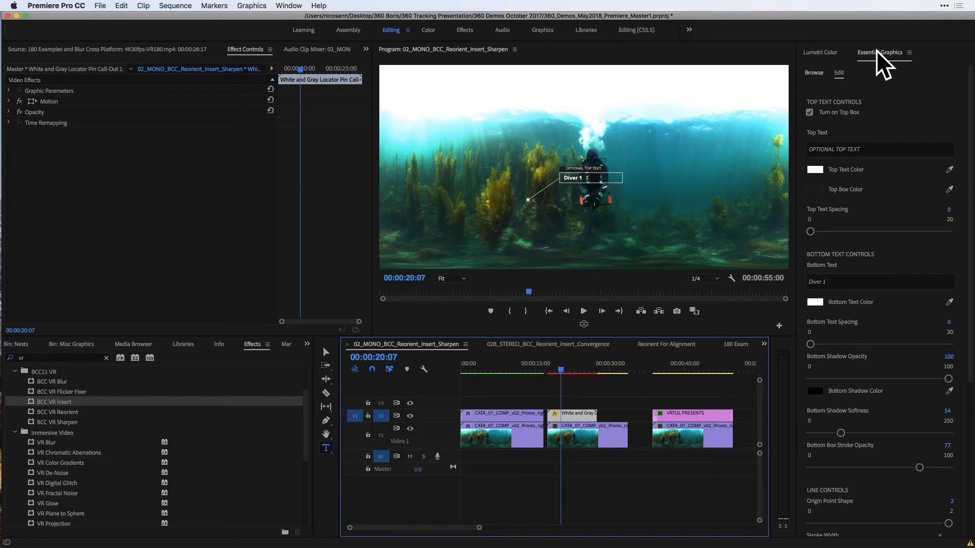
left_click(862, 149)
left_click_drag(863, 149, 809, 149)
type("UNDERWATER")
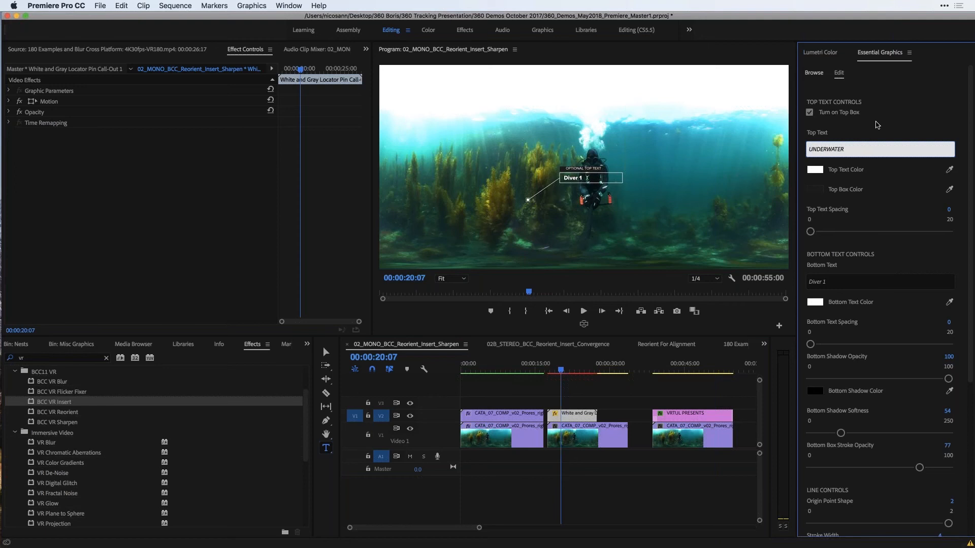
left_click(877, 125)
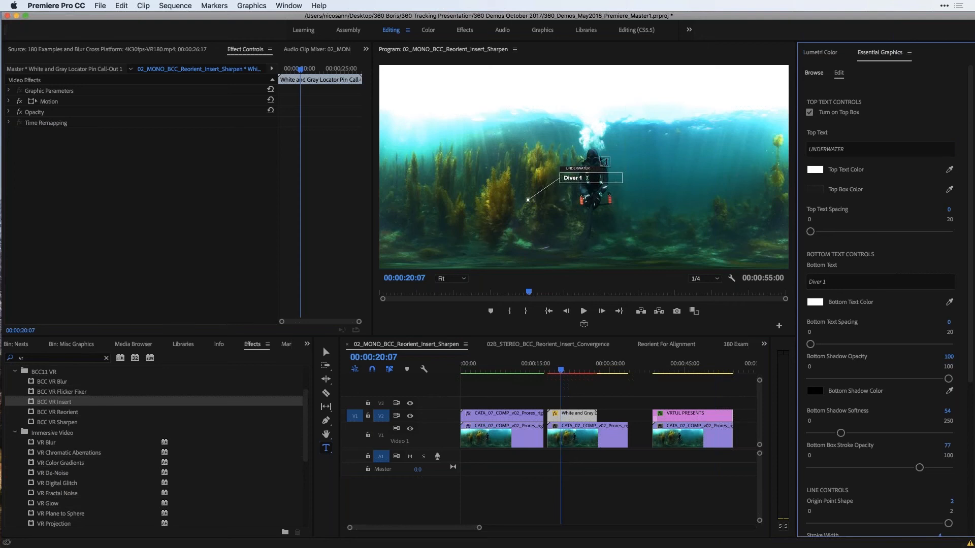
Step: Inspect the callout's distortion in the VR video display, then return to the flat equirectangular view
left_click(585, 328)
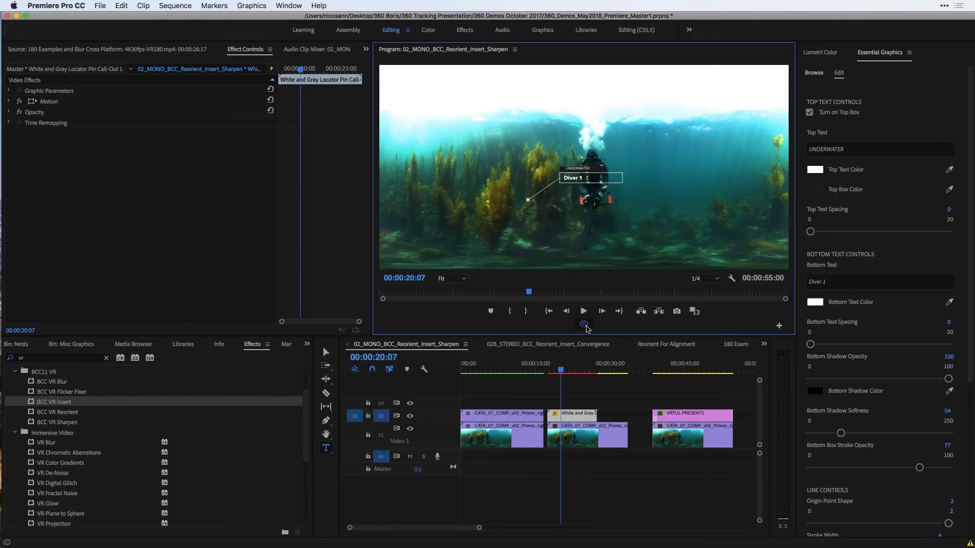
left_click_drag(558, 228, 570, 170)
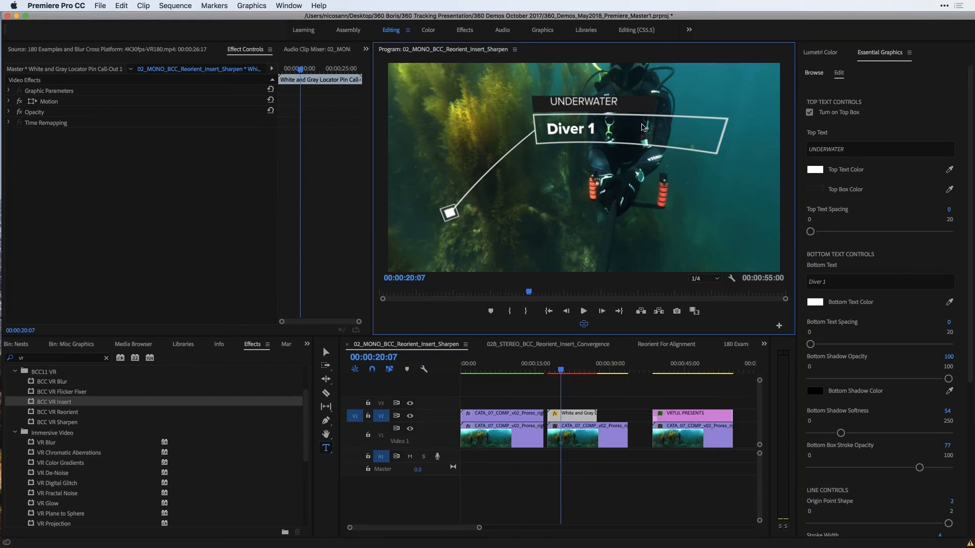
left_click(584, 324)
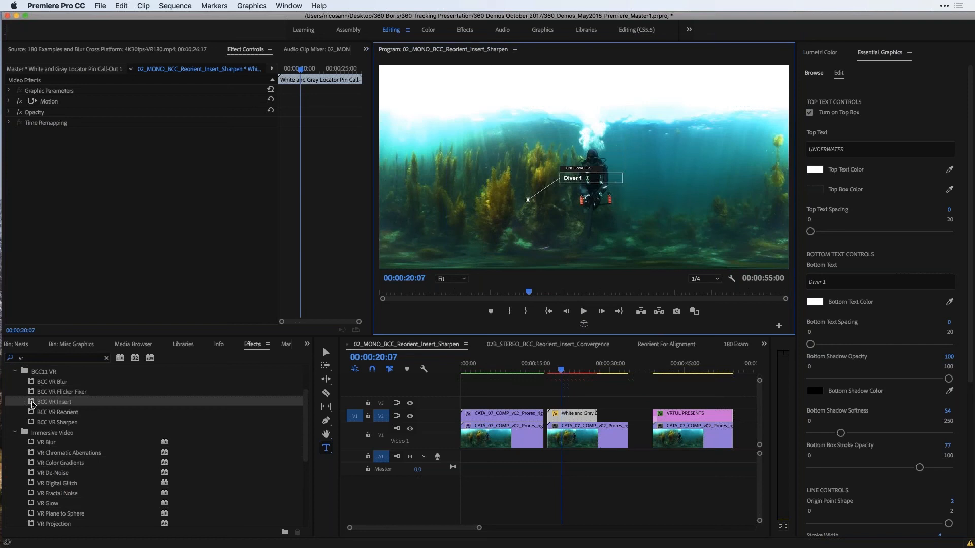
Step: Apply BCC VR Insert to the second diver clip on V1 and set its Insert Layer to Video 2
left_click(31, 404)
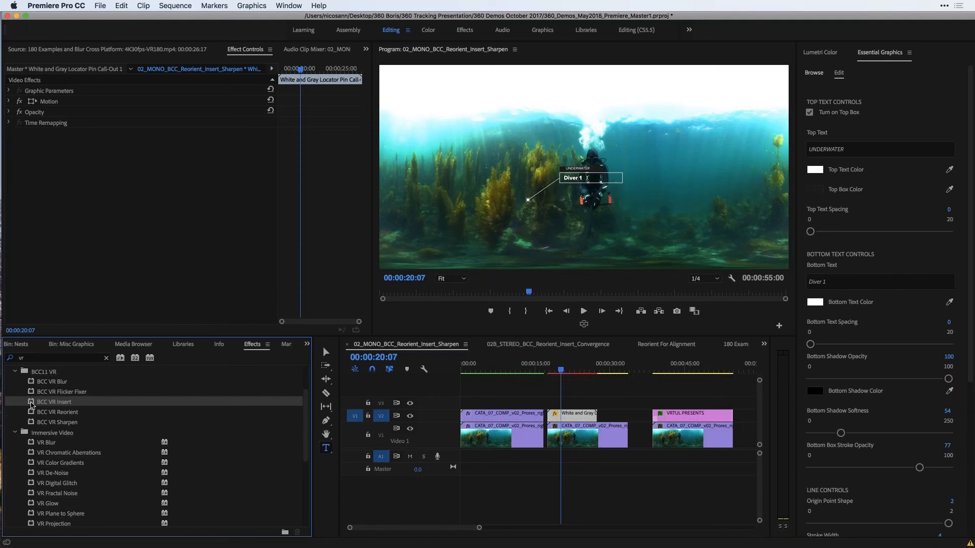
left_click_drag(31, 404, 575, 440)
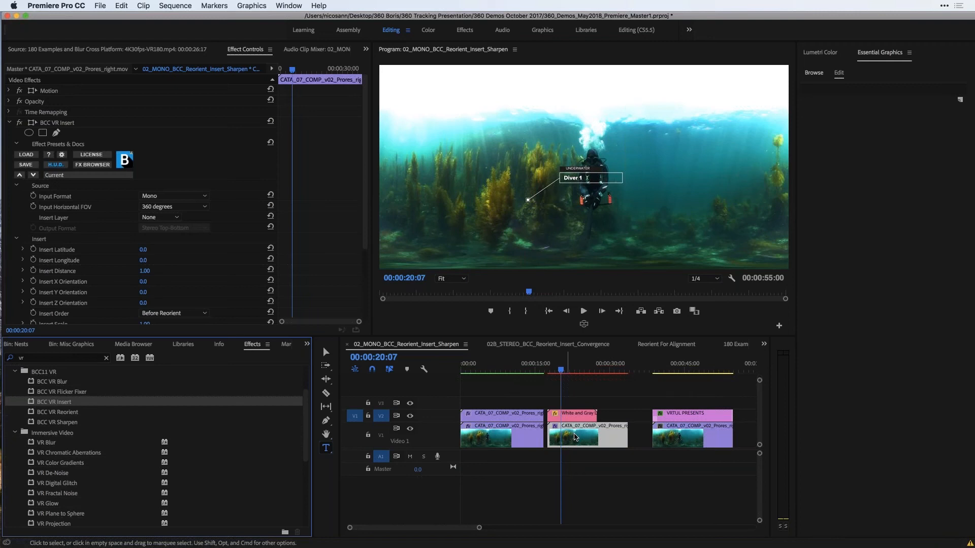
left_click(580, 439)
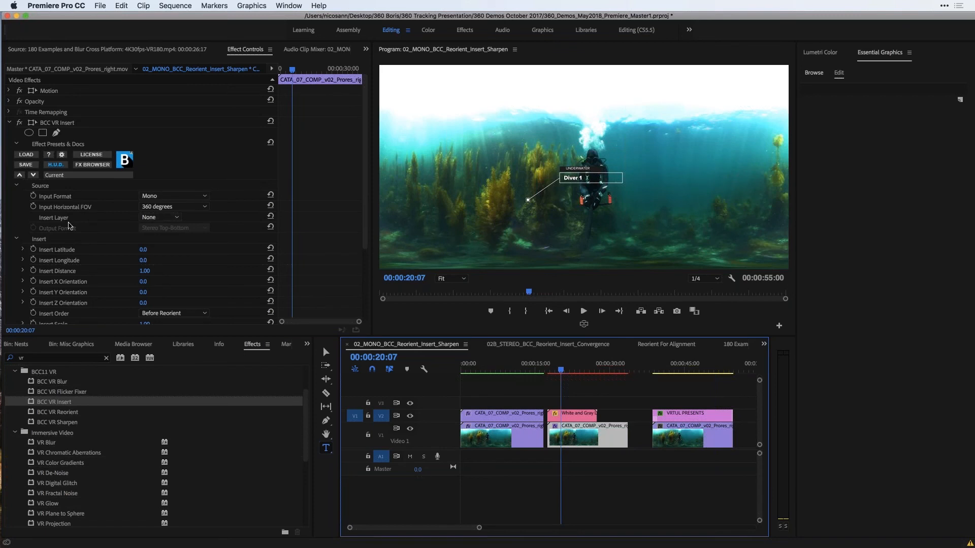
left_click(157, 220)
left_click(162, 251)
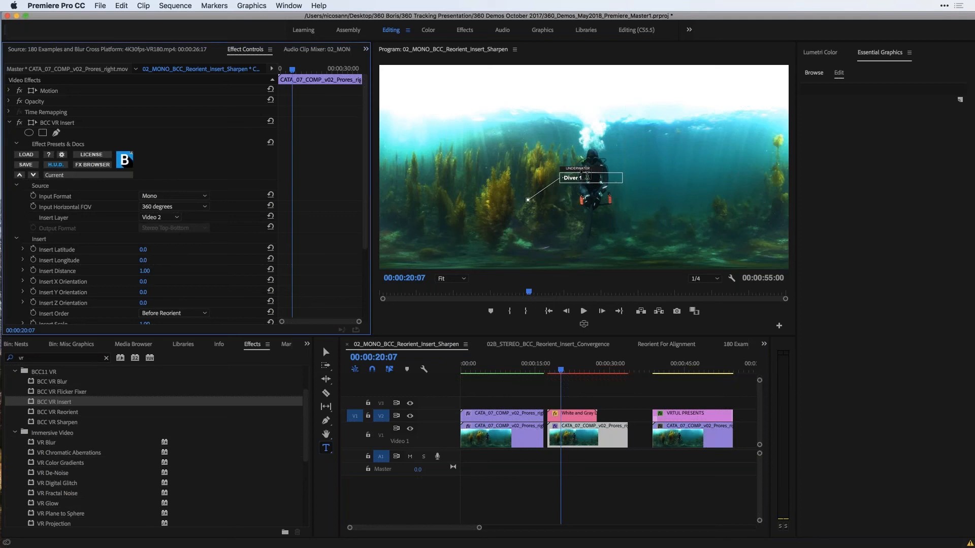
Step: Disable the callout graphic on V2 and set BCC VR Insert's Insert Scale to 6.50 on the clip below
left_click(576, 416)
right_click(576, 415)
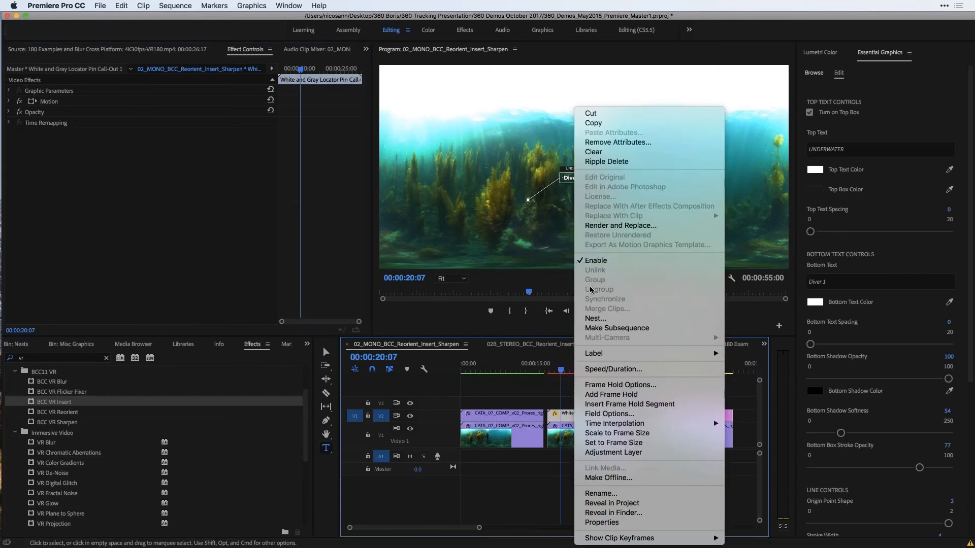
left_click(596, 261)
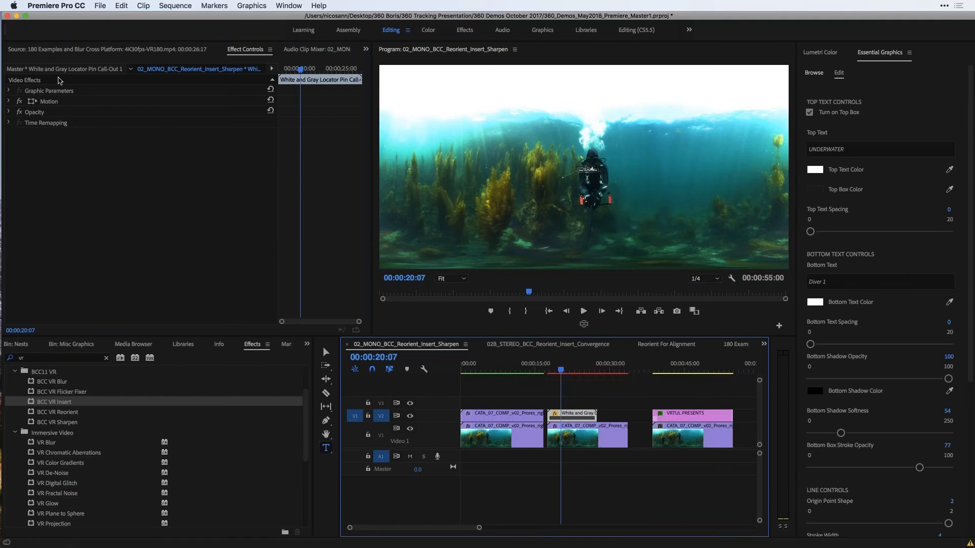
left_click(570, 434)
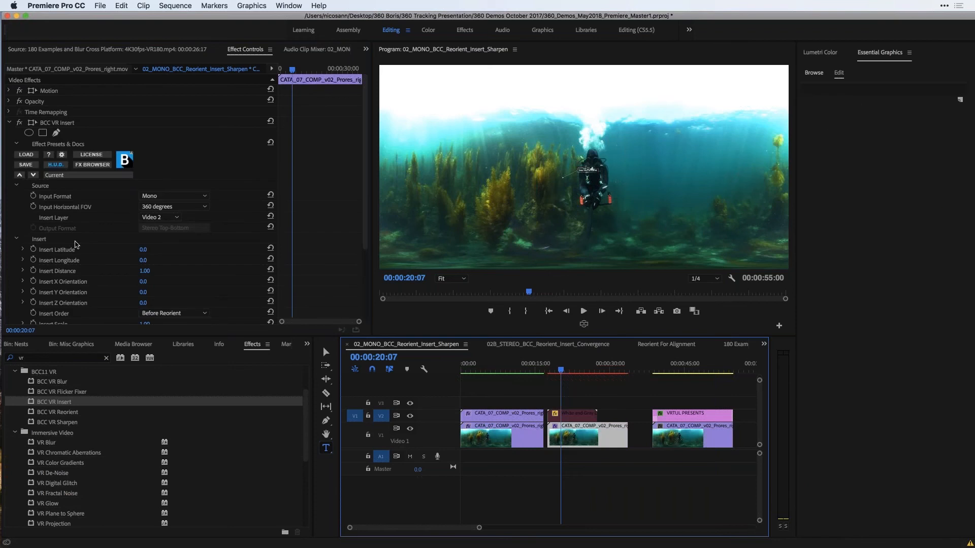
scroll(105, 279, "down", 2)
left_click_drag(144, 305, 145, 307)
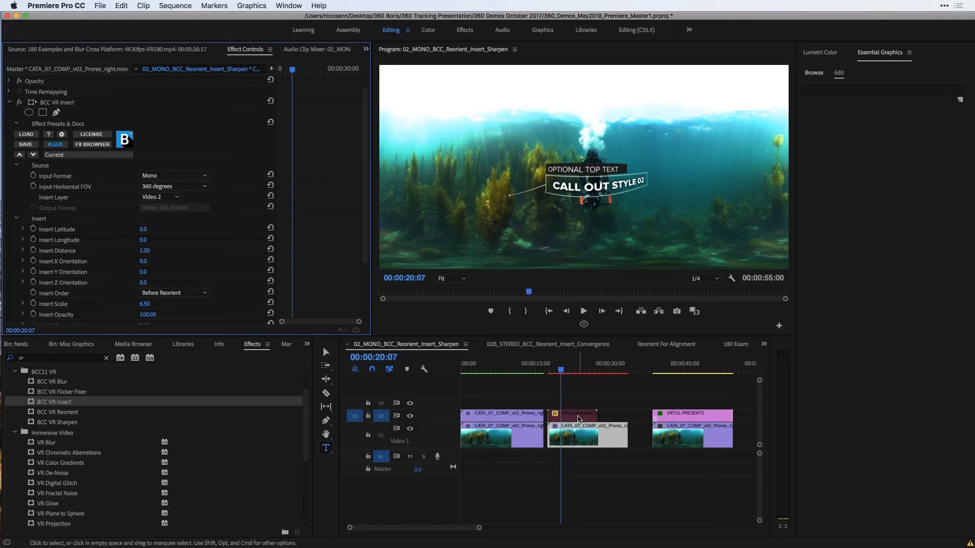
Step: Bypass BCC VR Insert on the second diver clip and re-enable the callout graphic on V2
left_click(19, 103)
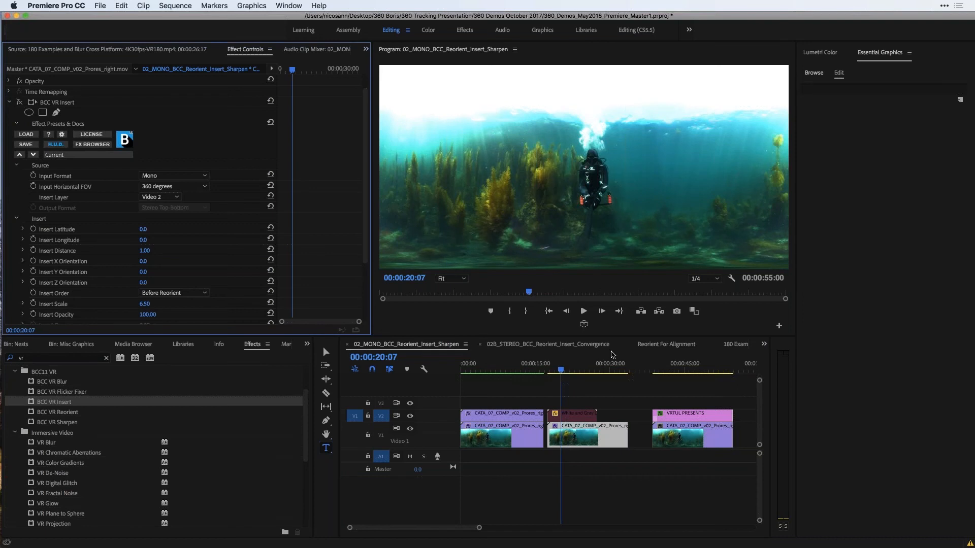
right_click(580, 417)
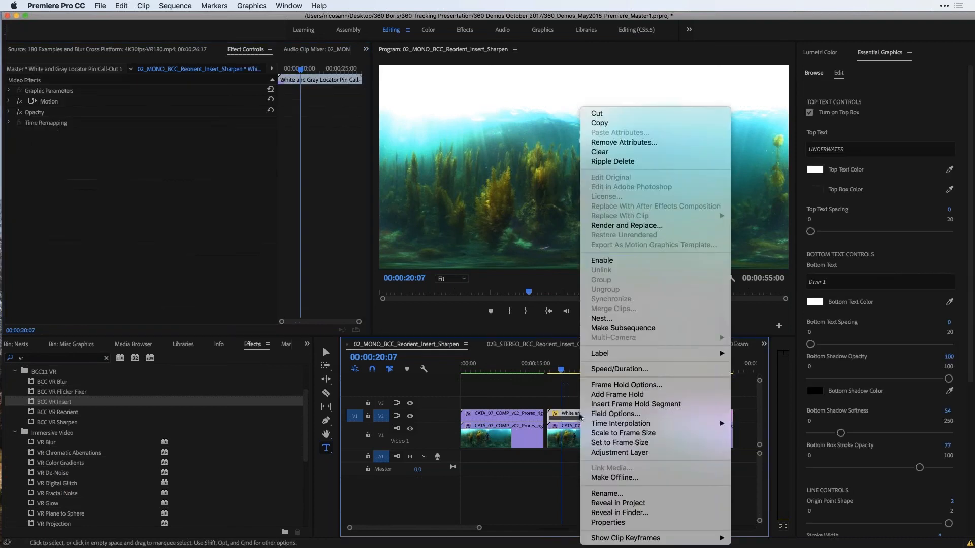
left_click(632, 260)
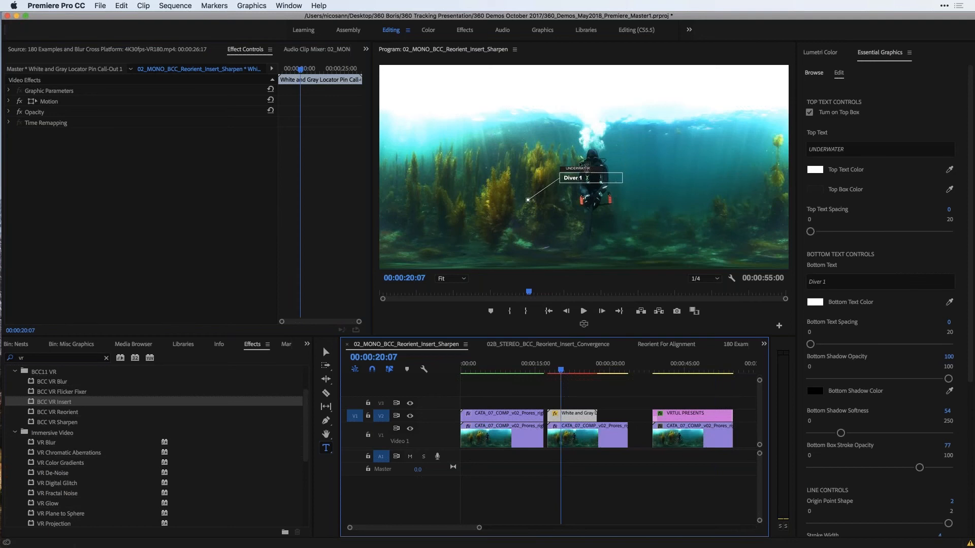
Step: Nest the callout graphic on V2 as a sequence named "TEXT MG"
key("v")
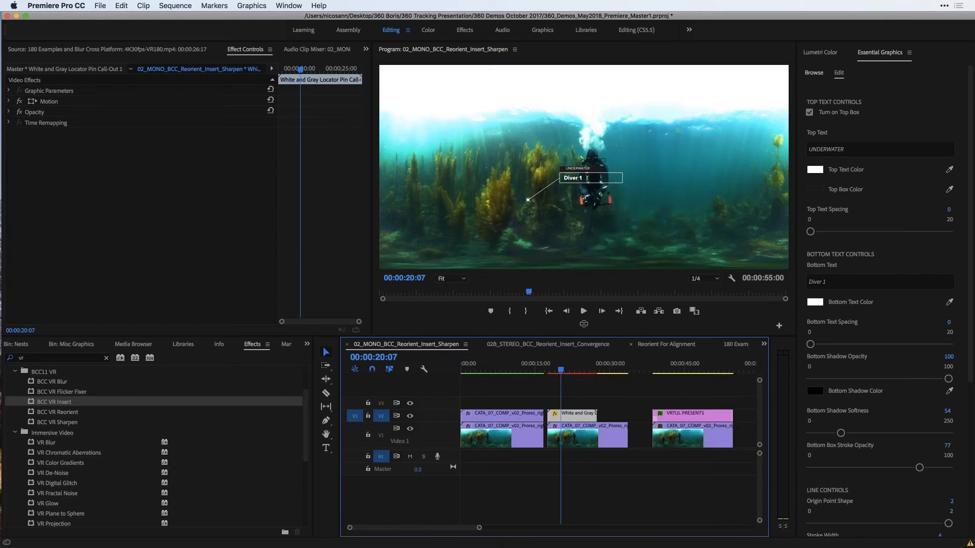
right_click(569, 418)
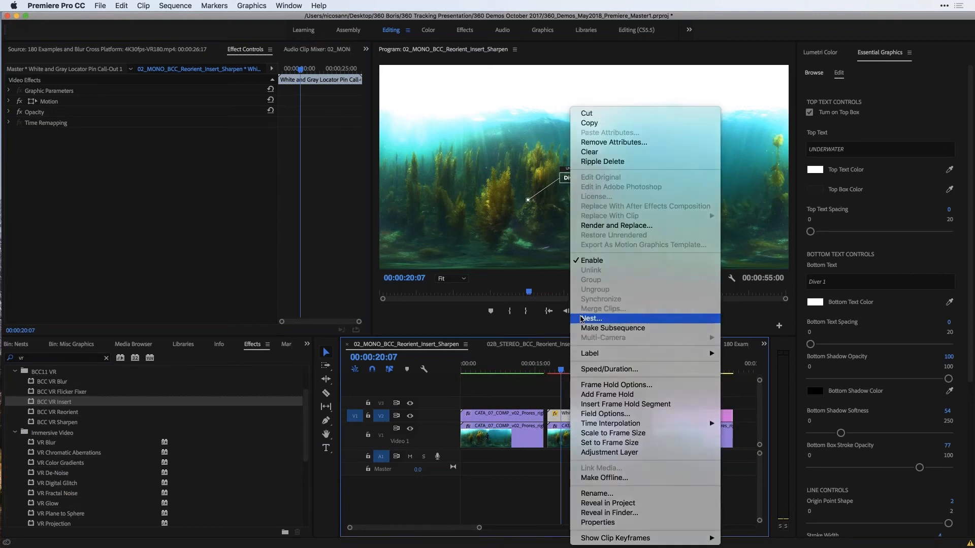
left_click(582, 319)
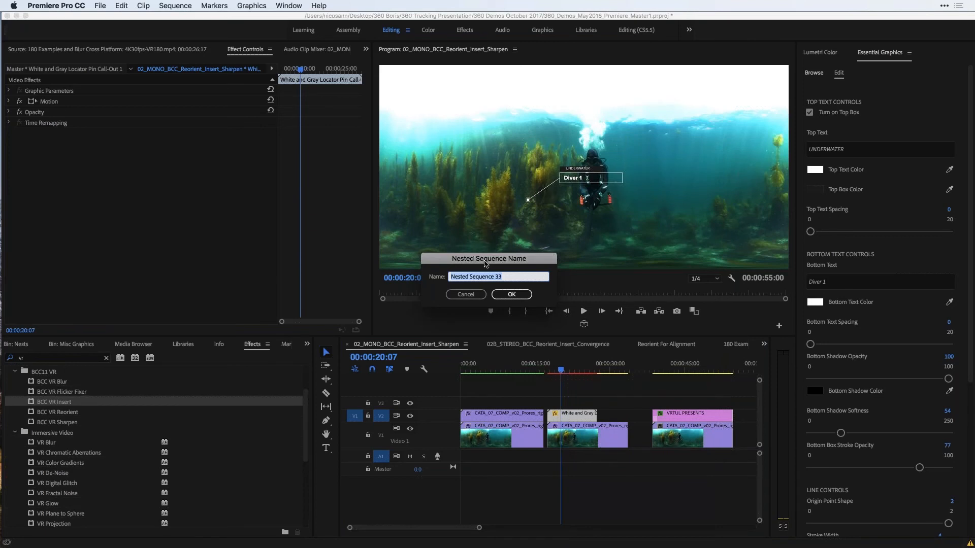
type("TEXT MG")
left_click(511, 296)
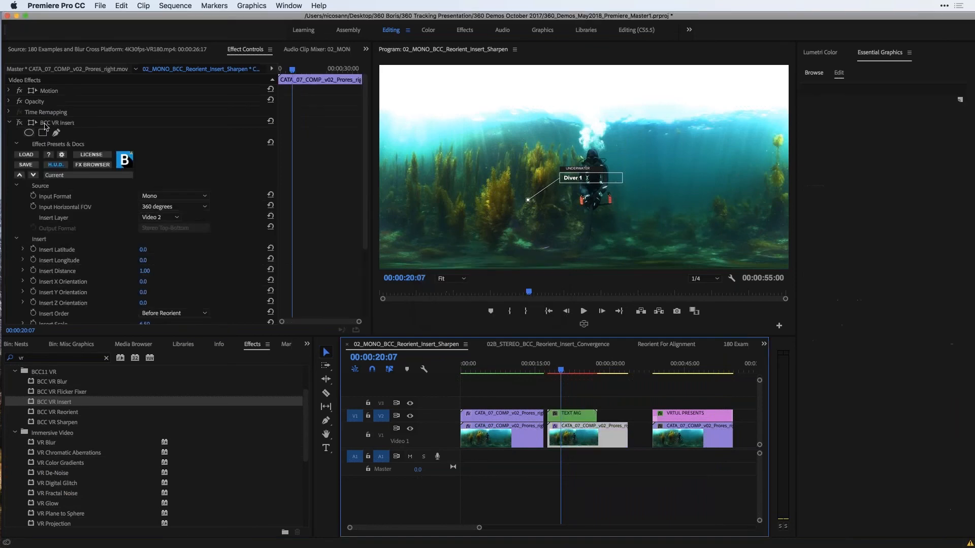
Step: Replace BCC VR Insert on the second diver clip with a fresh copy and disable the TEXT MG nest above it
left_click(48, 125)
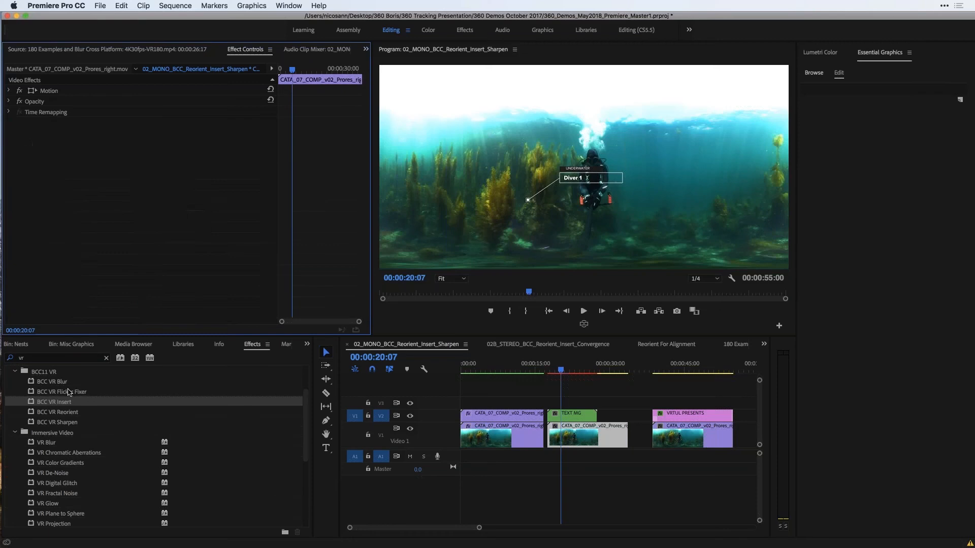
left_click_drag(32, 403, 589, 439)
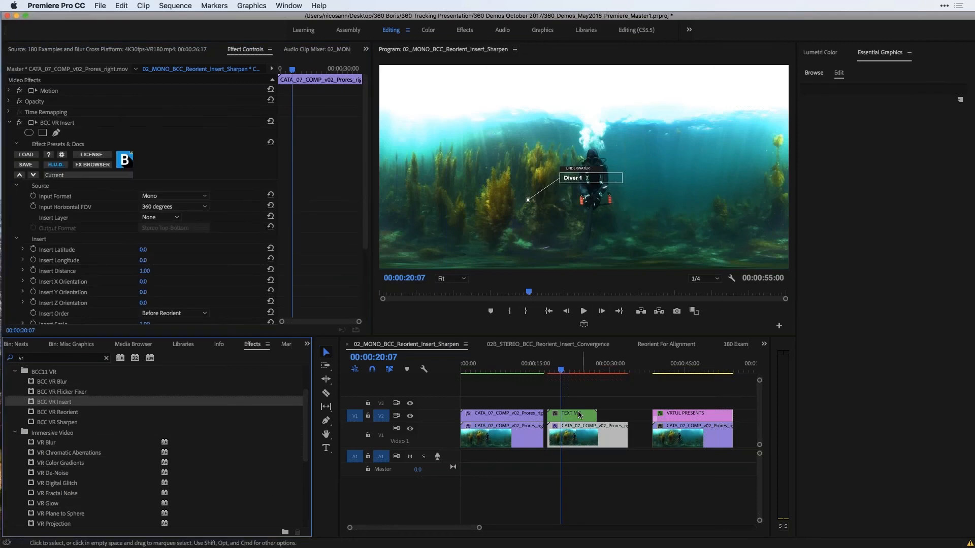
left_click(579, 415)
right_click(578, 417)
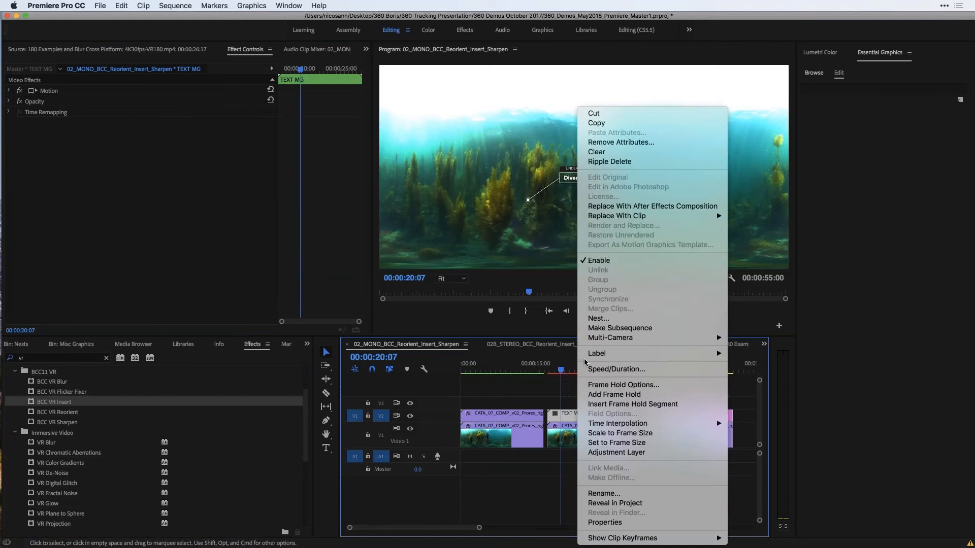
left_click(581, 260)
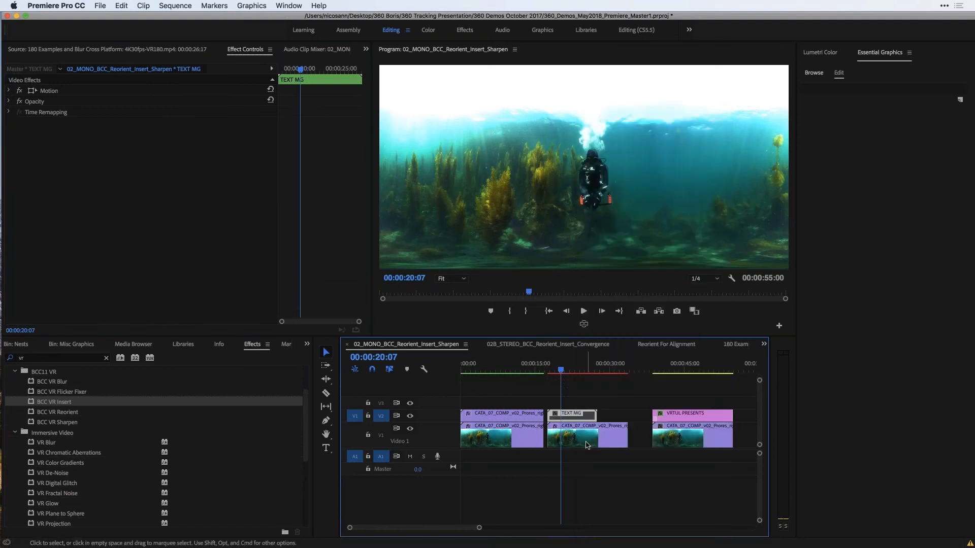
Step: Set the second diver clip's BCC VR Insert to use Video 2 as Insert Layer with an Insert Scale of 7.90
left_click(586, 446)
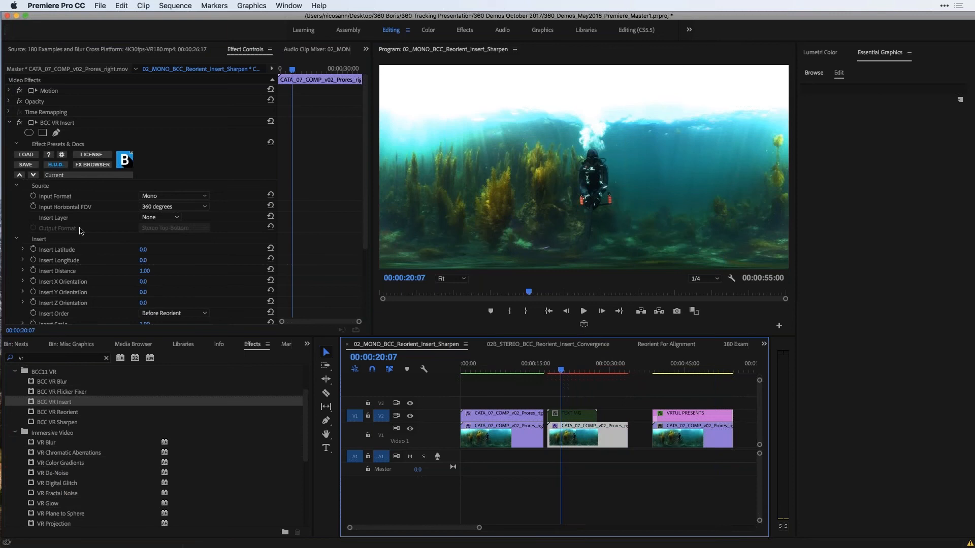
left_click(159, 217)
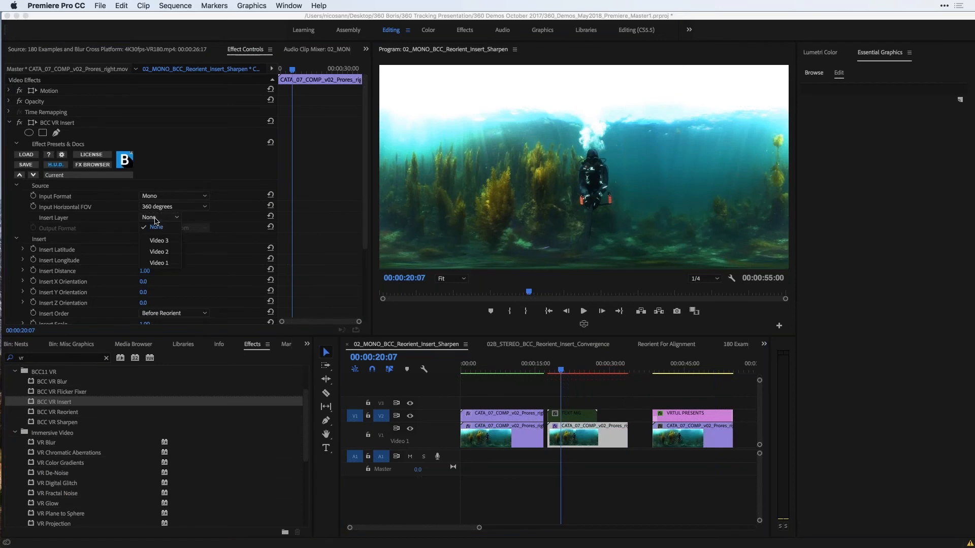
left_click(162, 251)
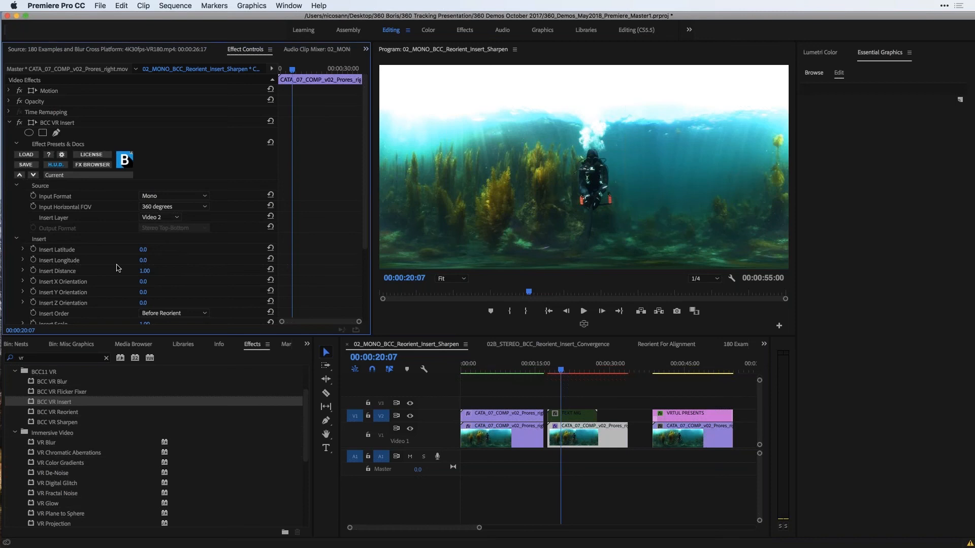
scroll(118, 267, "down", 3)
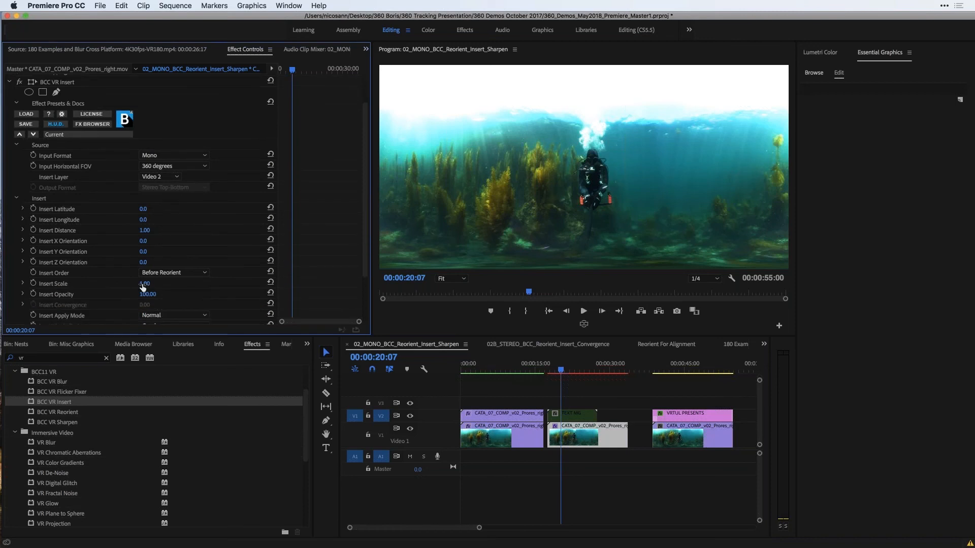
left_click_drag(144, 284, 144, 284)
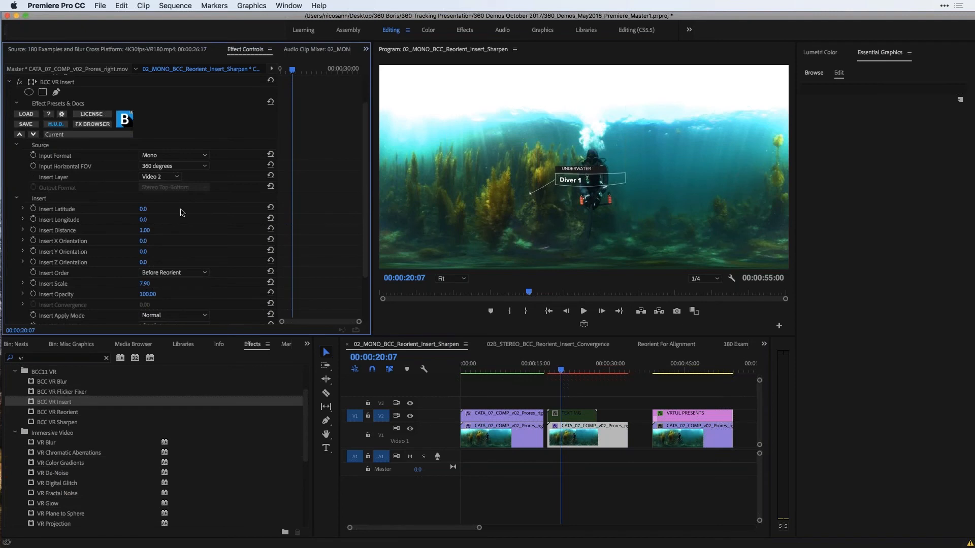
Step: Set BCC VR Insert to Insert Latitude -46.0° and Insert Longitude -65.0°, with Insert Repeat on Front+Back
left_click_drag(143, 210, 171, 209)
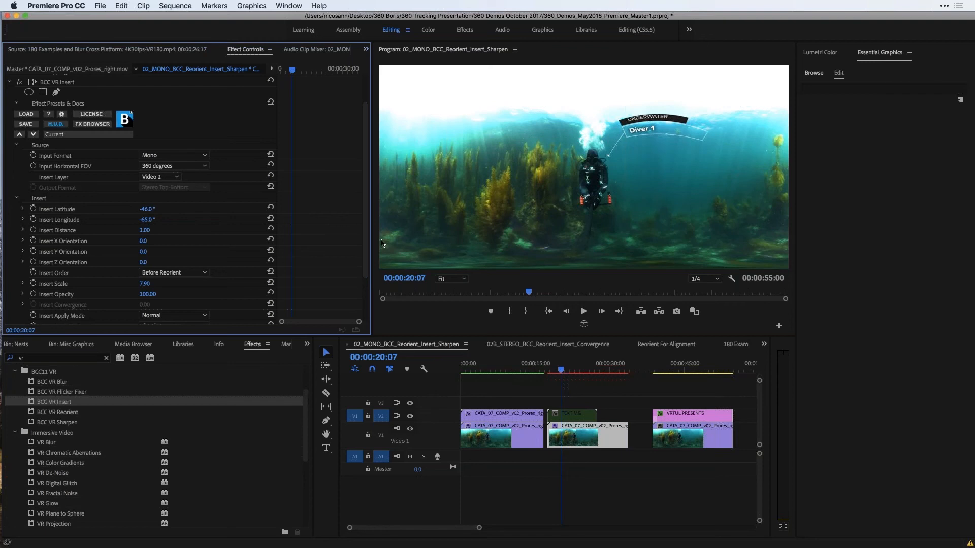
scroll(366, 281, "down", 3)
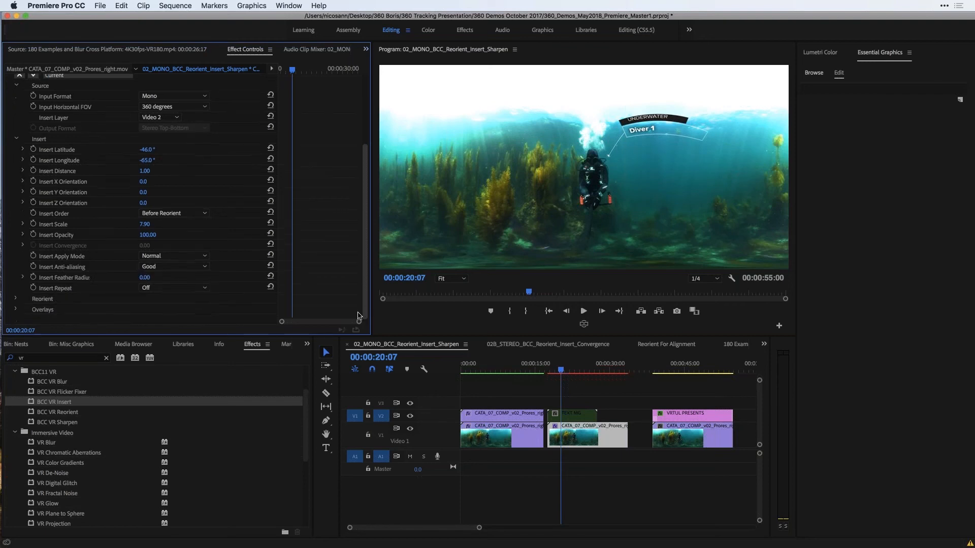
scroll(368, 300, "down", 3)
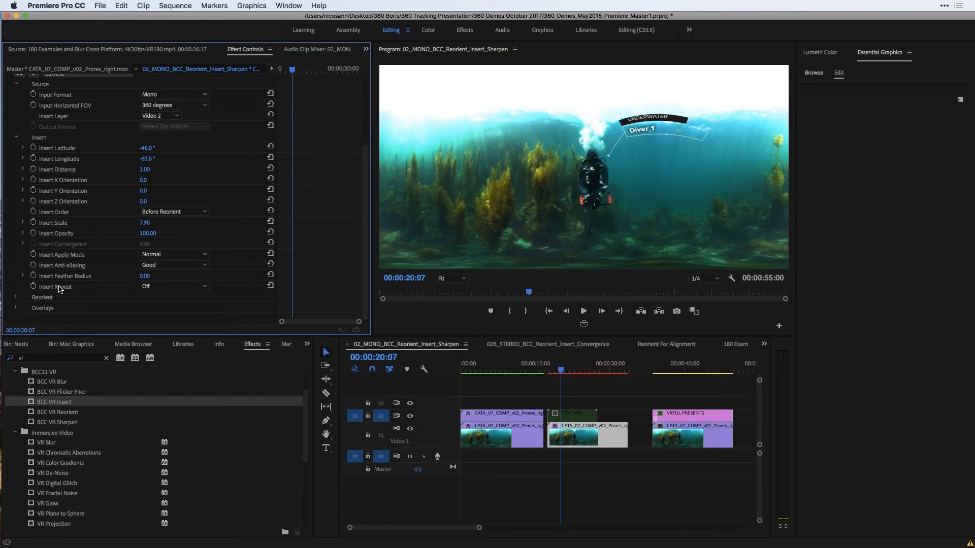
left_click(163, 287)
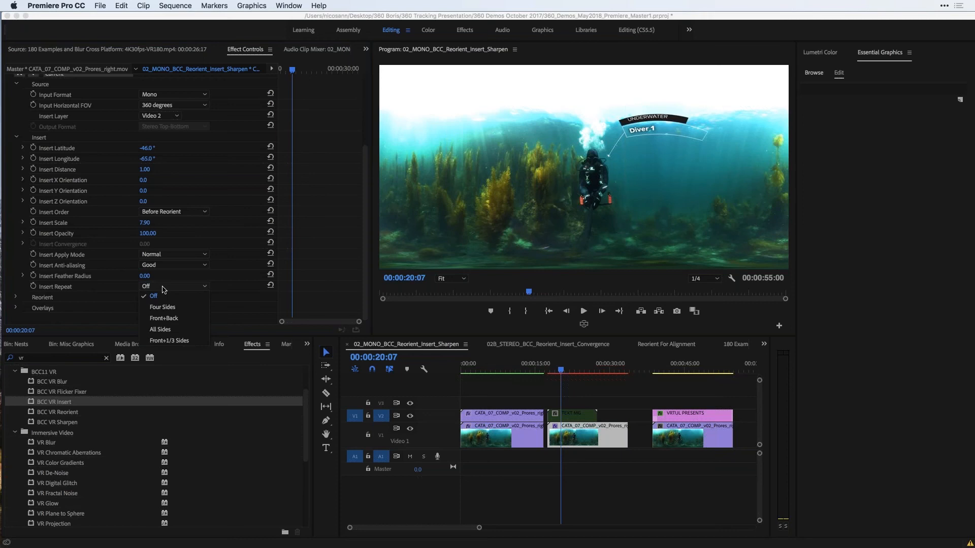
left_click(173, 323)
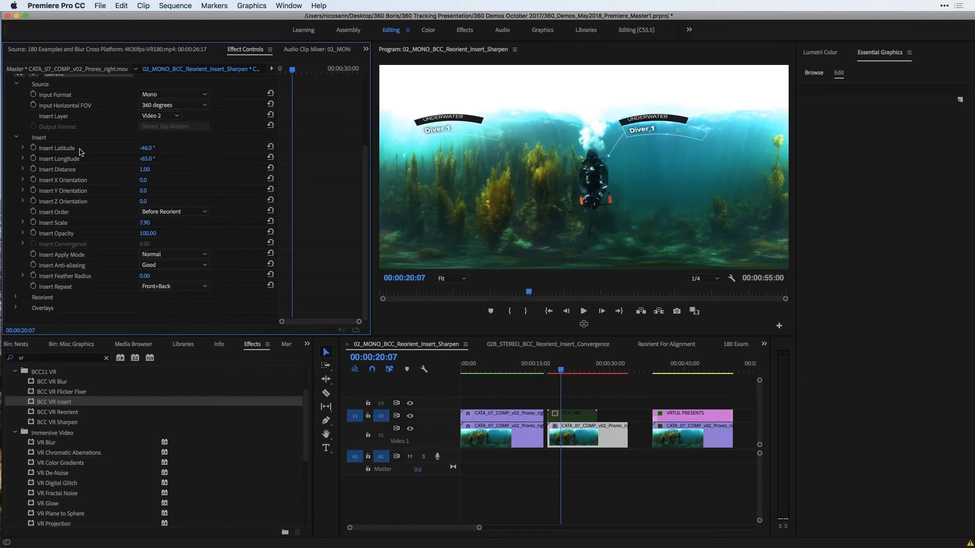
Step: Reset Insert Latitude and Insert Longitude to their defaults and try Insert Repeat on All Sides
left_click(271, 147)
left_click(270, 157)
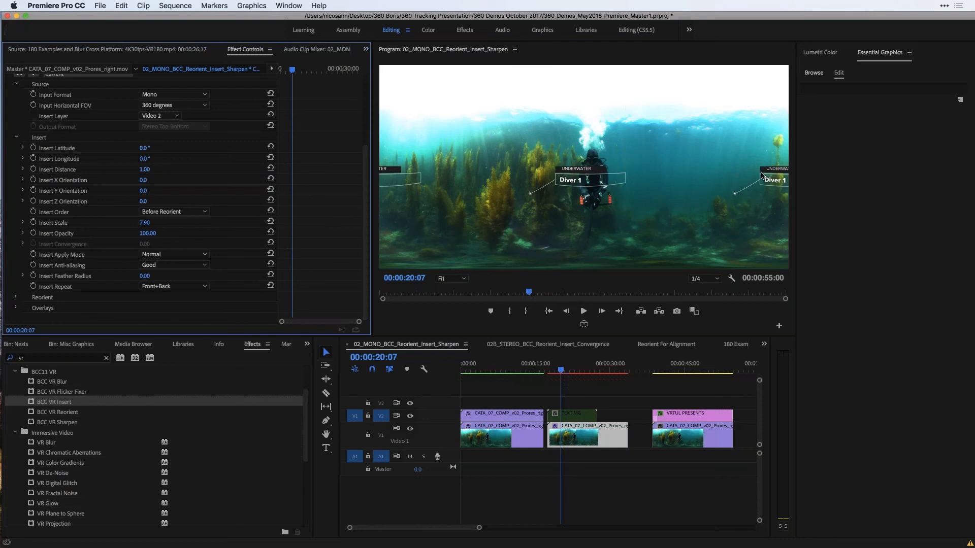
left_click(192, 287)
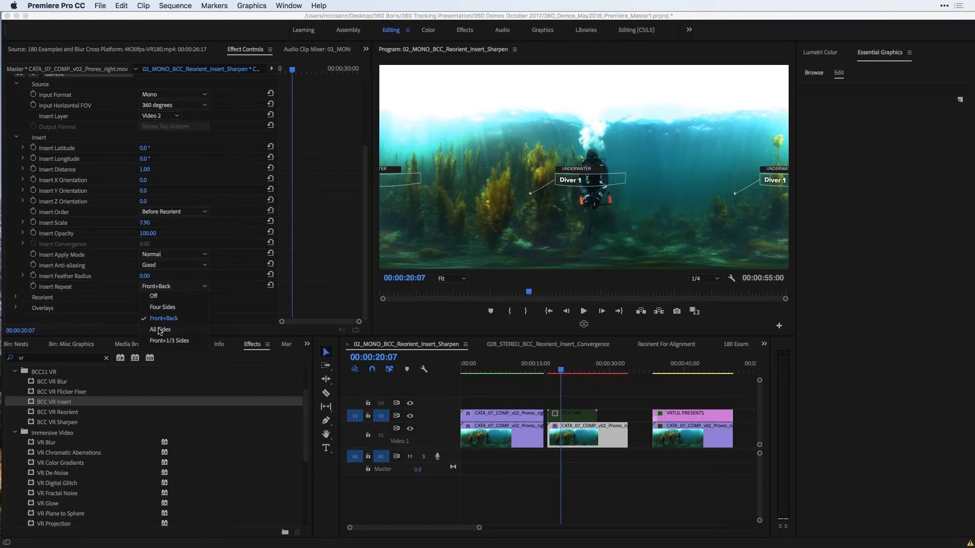
left_click(160, 330)
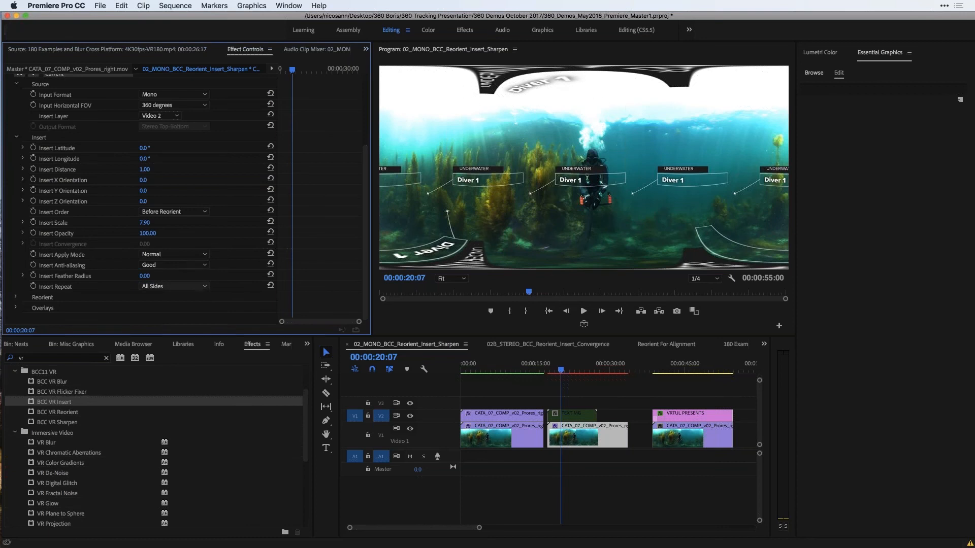
Step: Set Insert Repeat to Four Sides with Insert Latitude -40.0° and Insert Longitude -64.0°, and preview the callouts
left_click(173, 287)
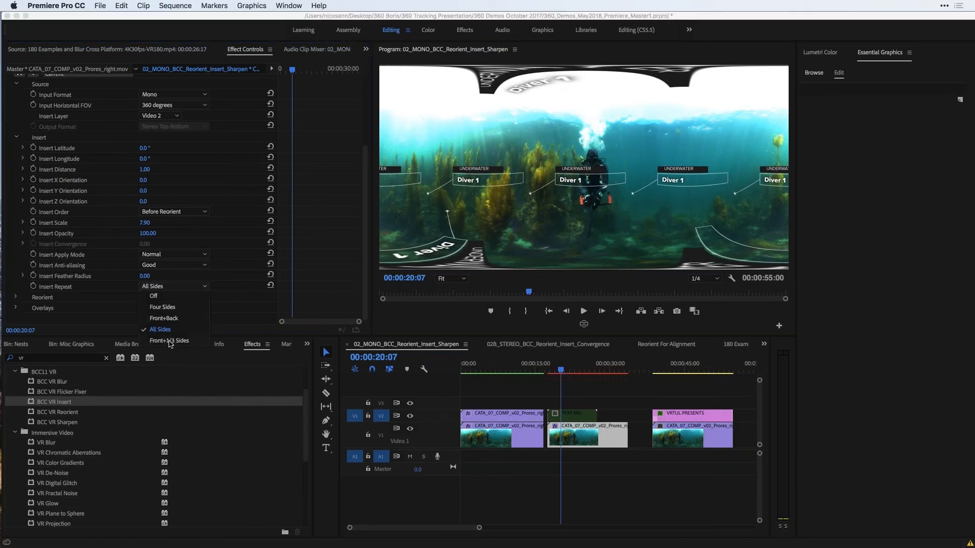
left_click(168, 307)
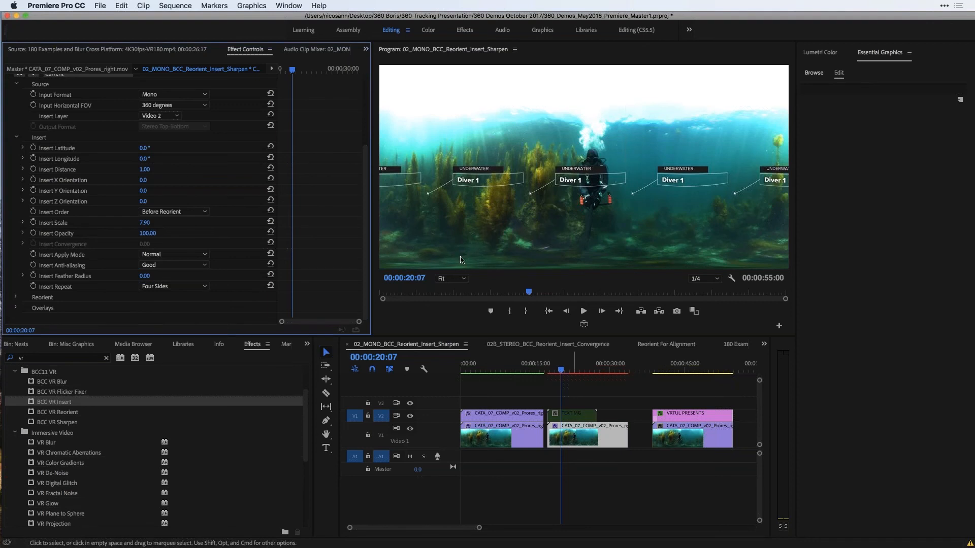
left_click_drag(140, 149, 157, 159)
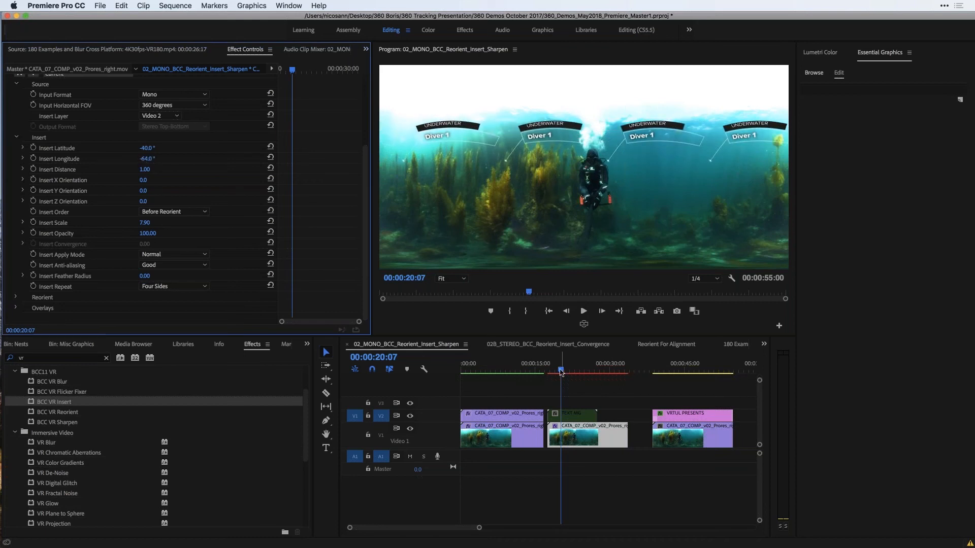
left_click_drag(559, 369, 558, 371)
key("space")
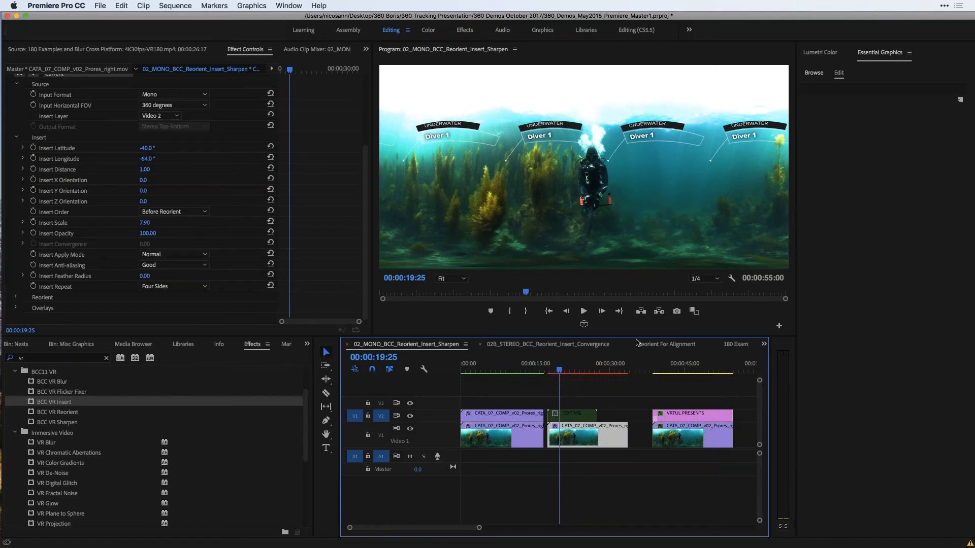
Step: Examine the VRTUL PRESENTS credits graphic over the third diver clip at several points along the timeline
left_click(681, 364)
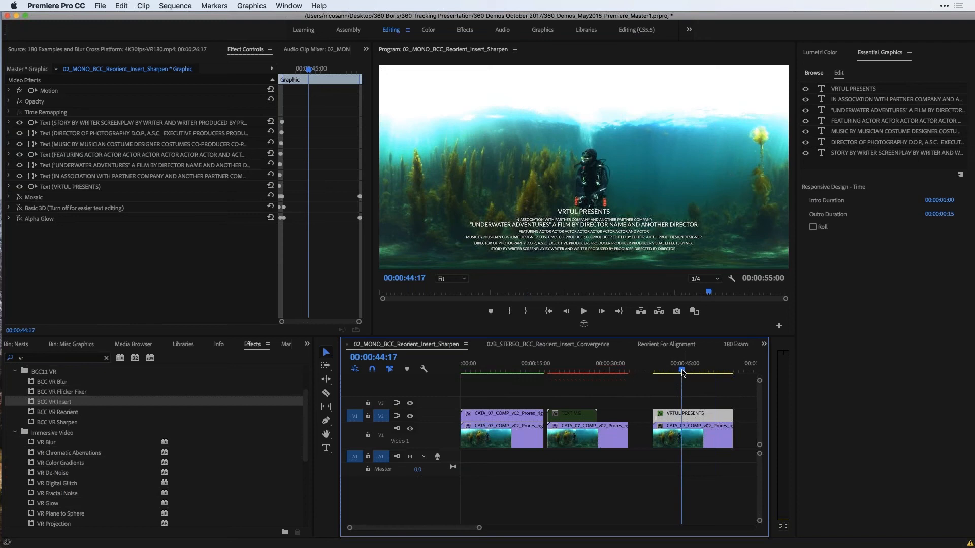
mouse_move(681, 370)
left_mouse_down()
mouse_move(652, 373)
mouse_move(696, 374)
mouse_move(687, 376)
left_mouse_up()
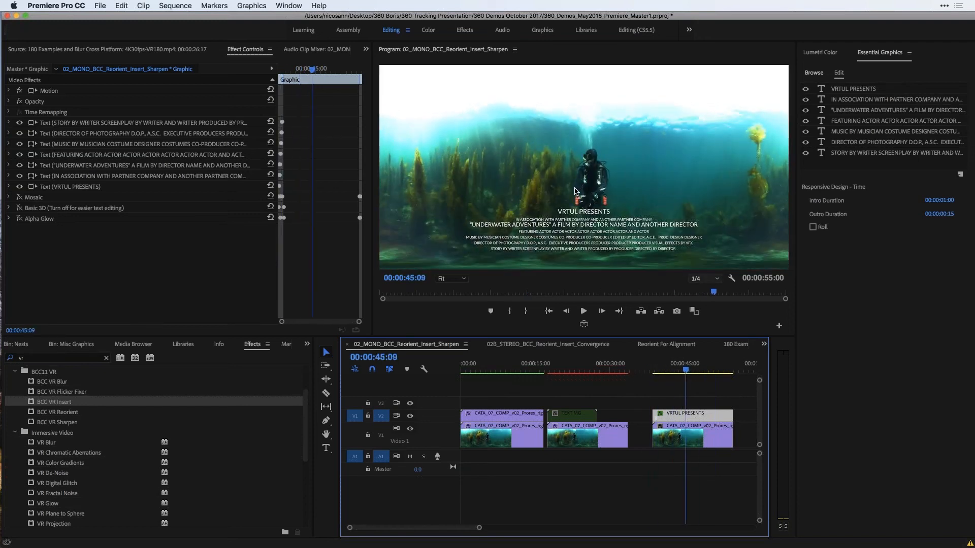
left_click(698, 418)
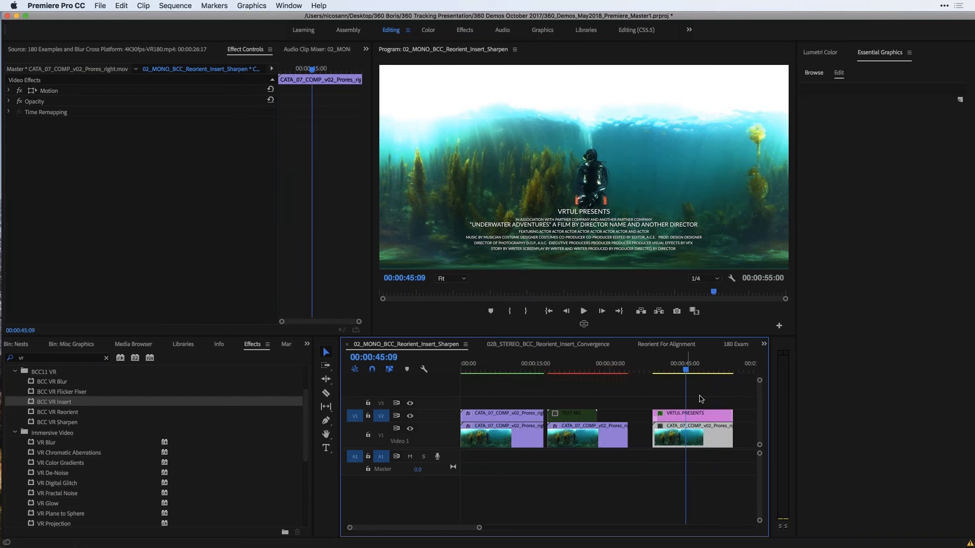
left_click(696, 416)
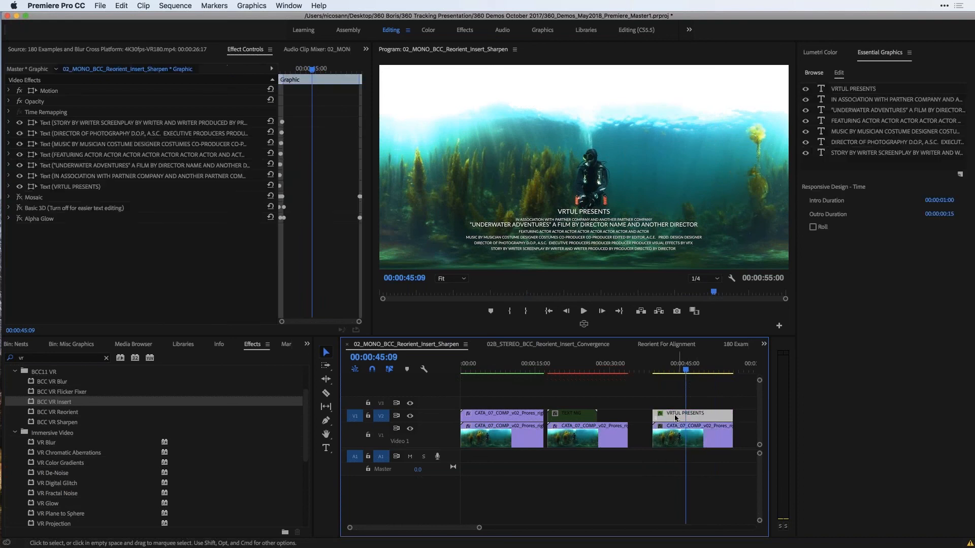
left_click(658, 380)
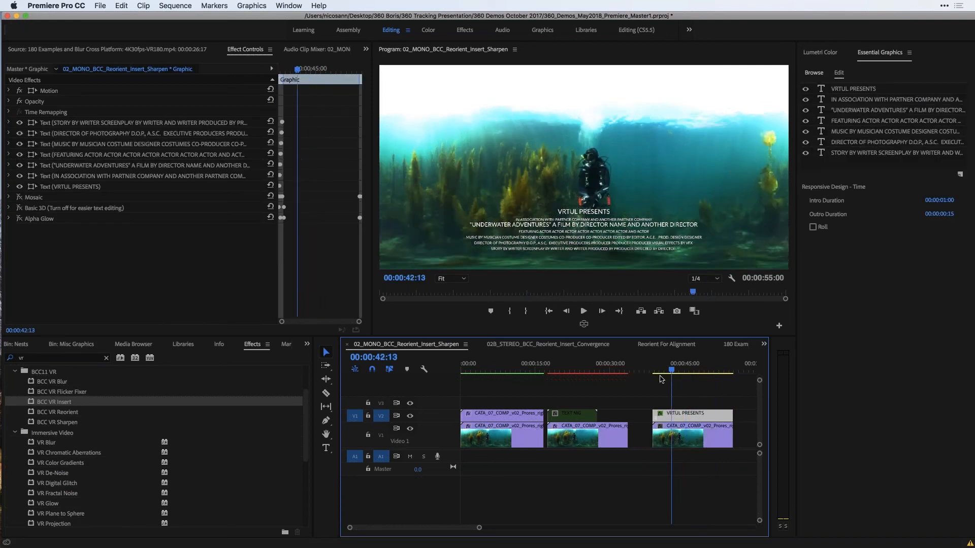
left_click(654, 380)
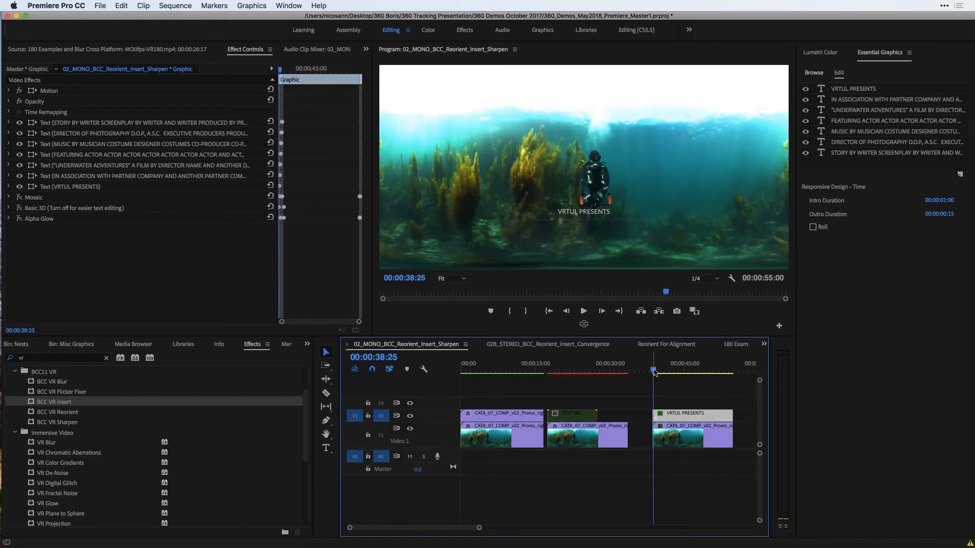
left_click(663, 373)
left_click(671, 372)
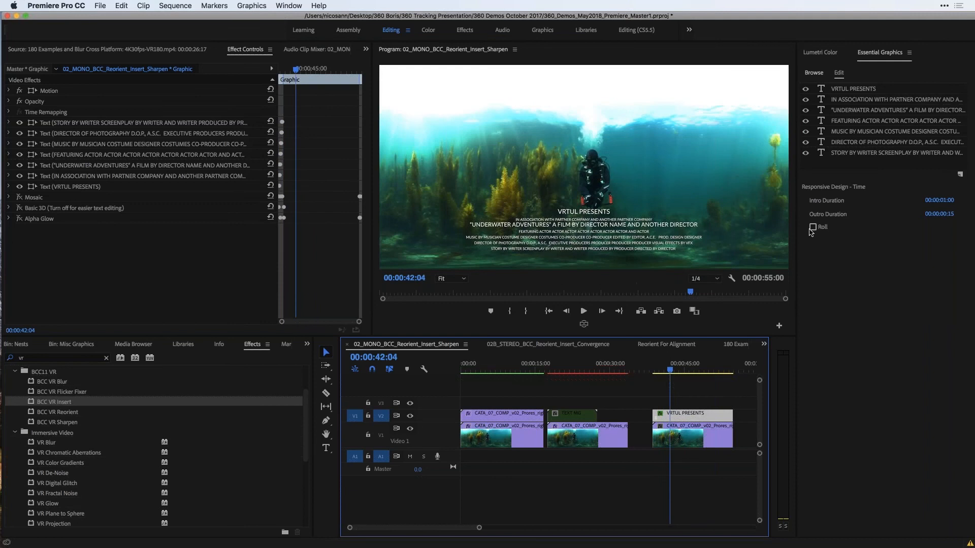
Step: Turn on Roll for the VRTUL PRESENTS credits graphic and scrub through its scrolling animation
left_click(813, 227)
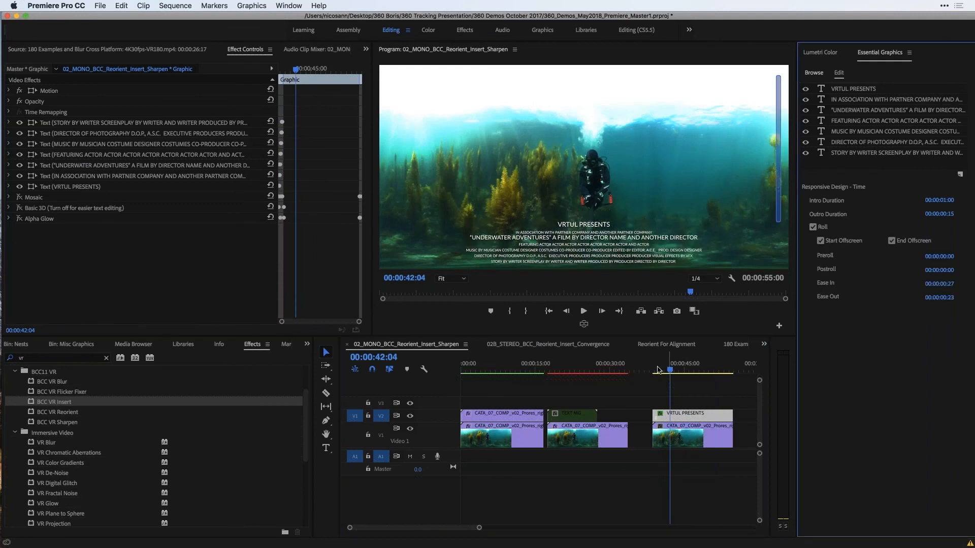
left_click(680, 369)
left_click_drag(711, 368, 668, 366)
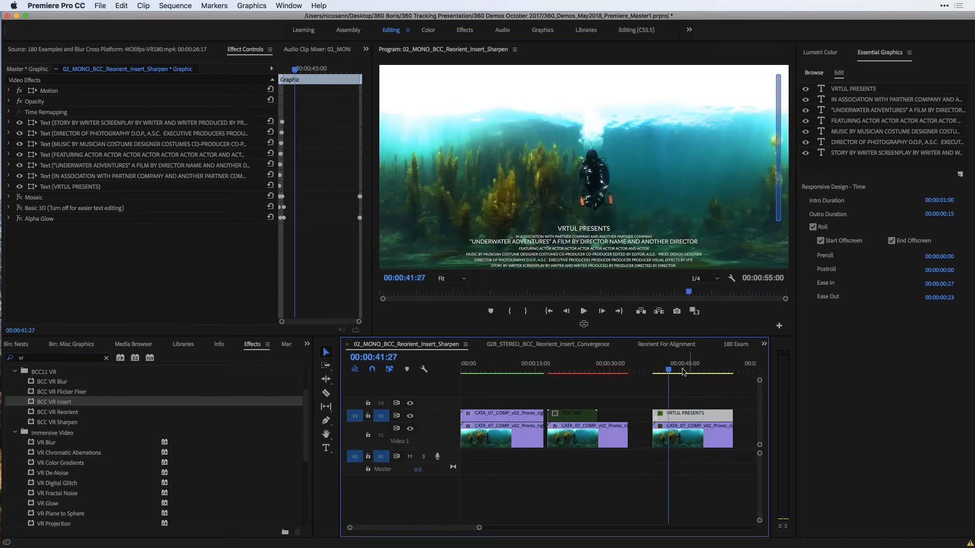
mouse_move(689, 370)
left_mouse_down()
mouse_move(733, 370)
mouse_move(671, 370)
left_mouse_up()
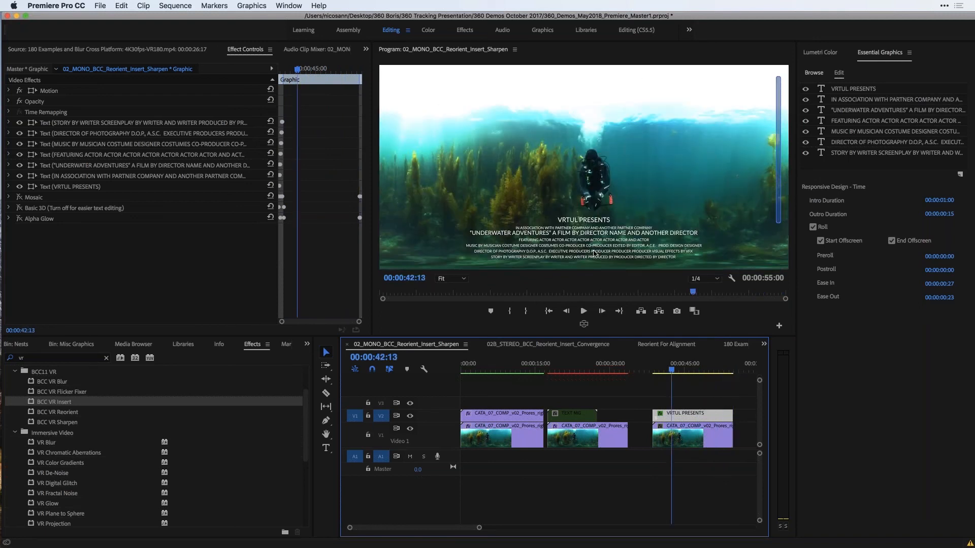
Step: Nest the VRTUL PRESENTS graphic with the default sequence name and apply BCC VR Insert to the diver clip beneath it
right_click(677, 417)
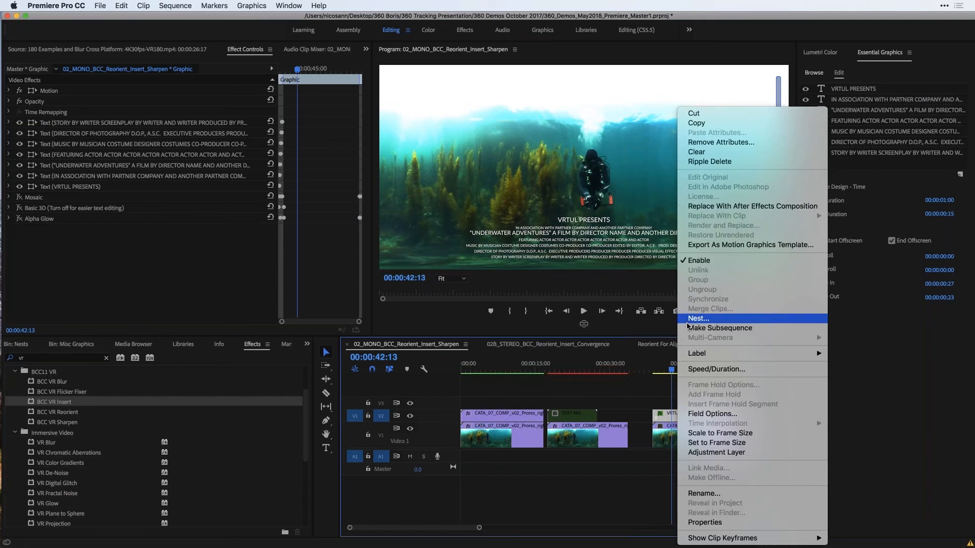
left_click(725, 320)
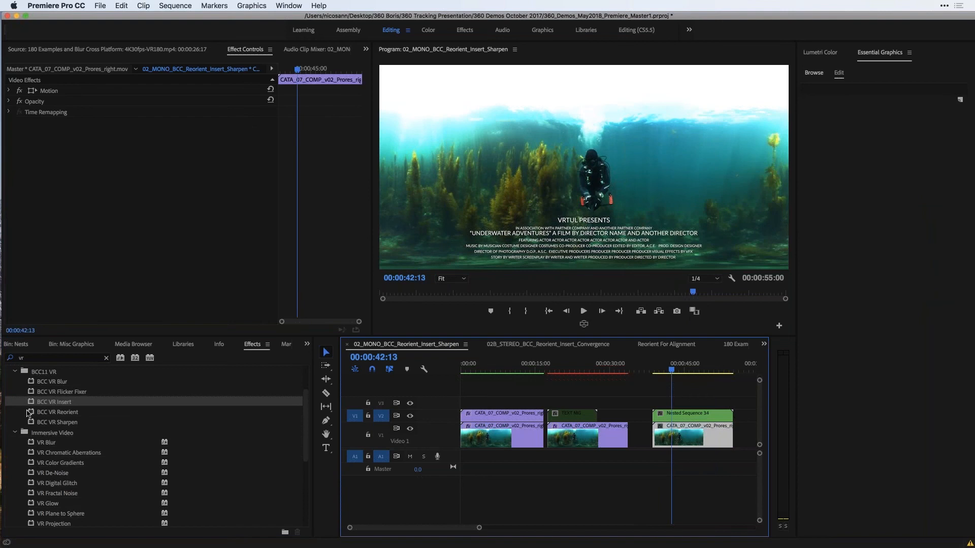
left_click_drag(28, 403, 684, 435)
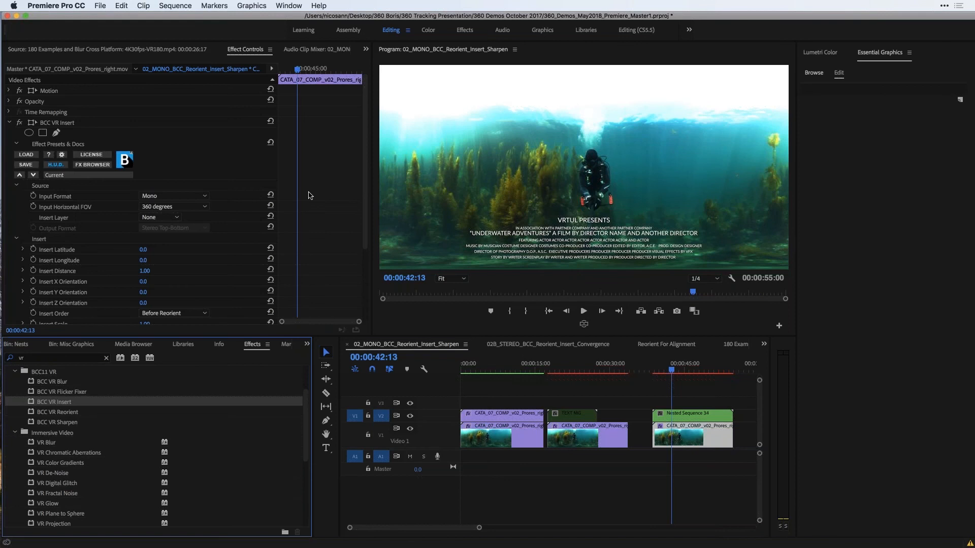
Step: Set the third diver clip's Insert Layer to Video 2 and disable the nested credits sequence above it
left_click(156, 218)
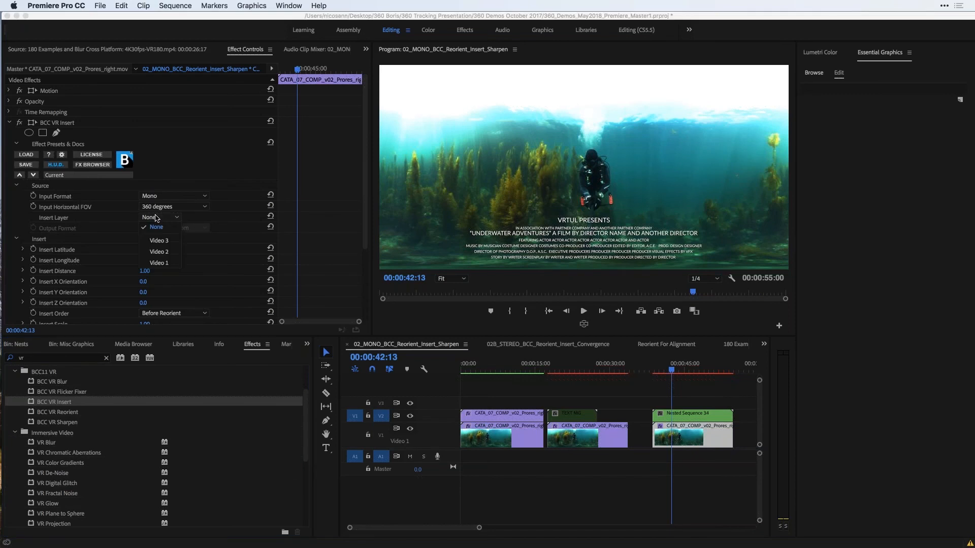
left_click(160, 252)
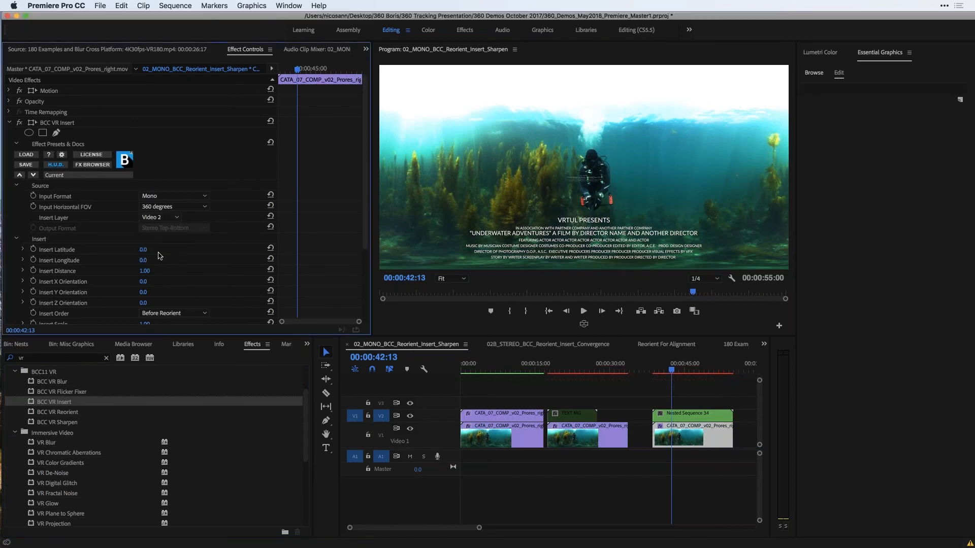
left_click(686, 413)
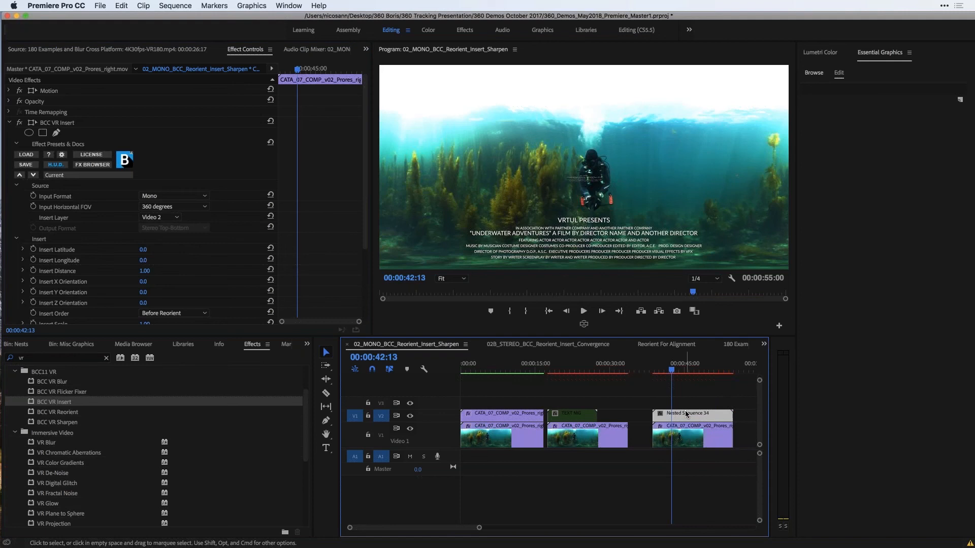
right_click(691, 413)
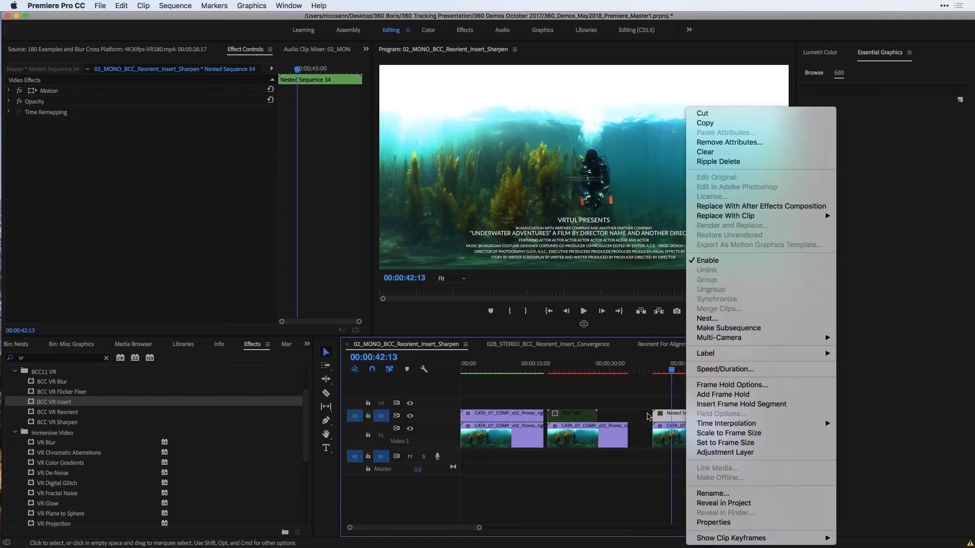
left_click(712, 261)
left_click(584, 179)
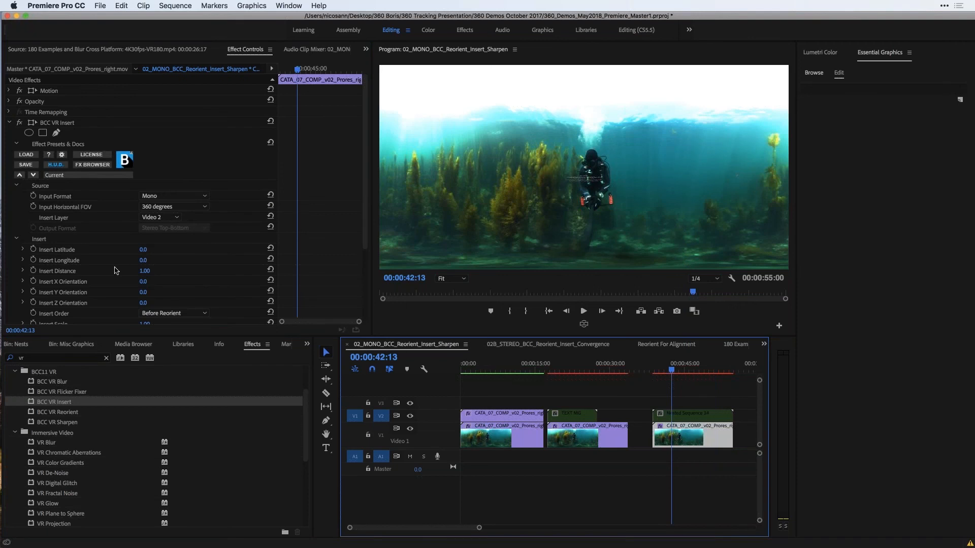
Step: Set the inserted credits' scale to 8.70, latitude to -61° and longitude to -99° in the third diver clip's BCC VR Insert
scroll(116, 271, "down", 4)
left_click(144, 284)
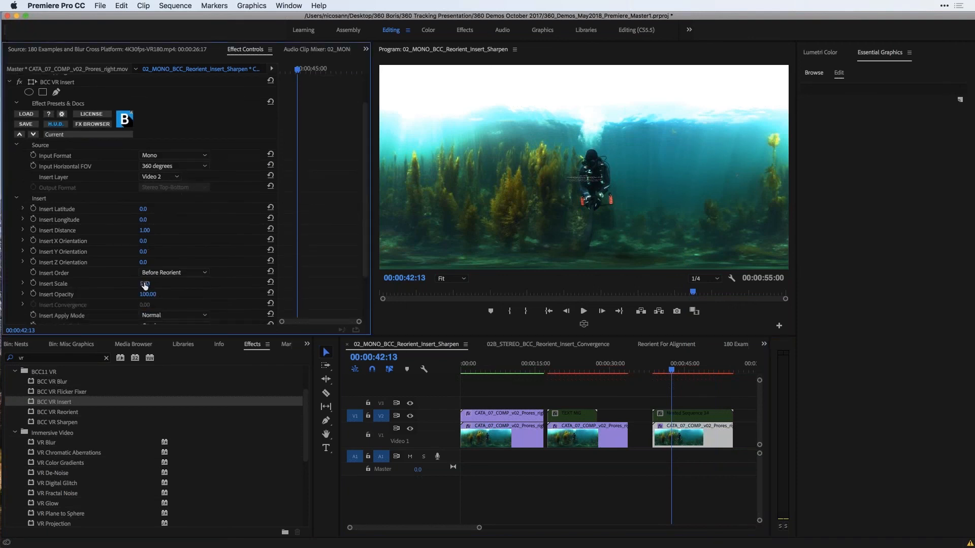
left_click_drag(145, 286, 150, 283)
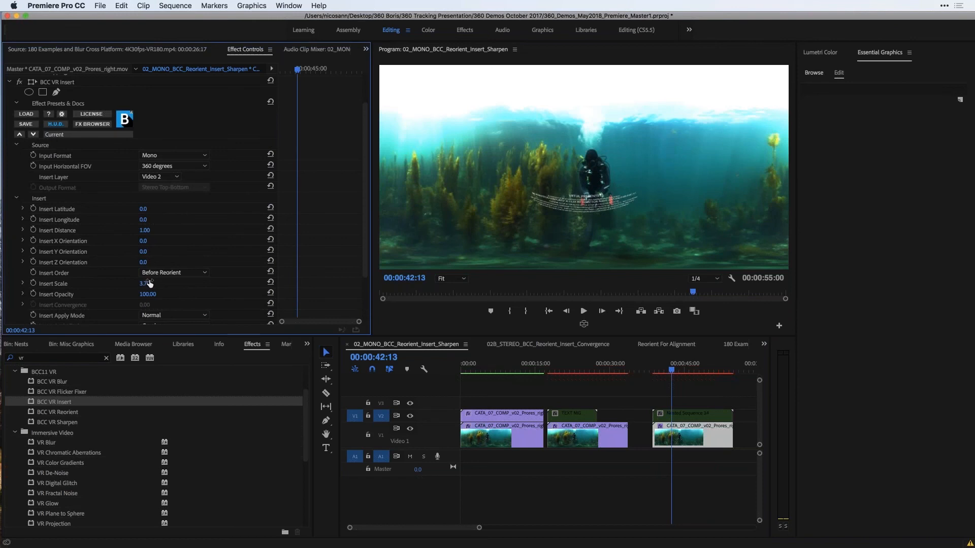
left_click_drag(141, 209, 143, 224)
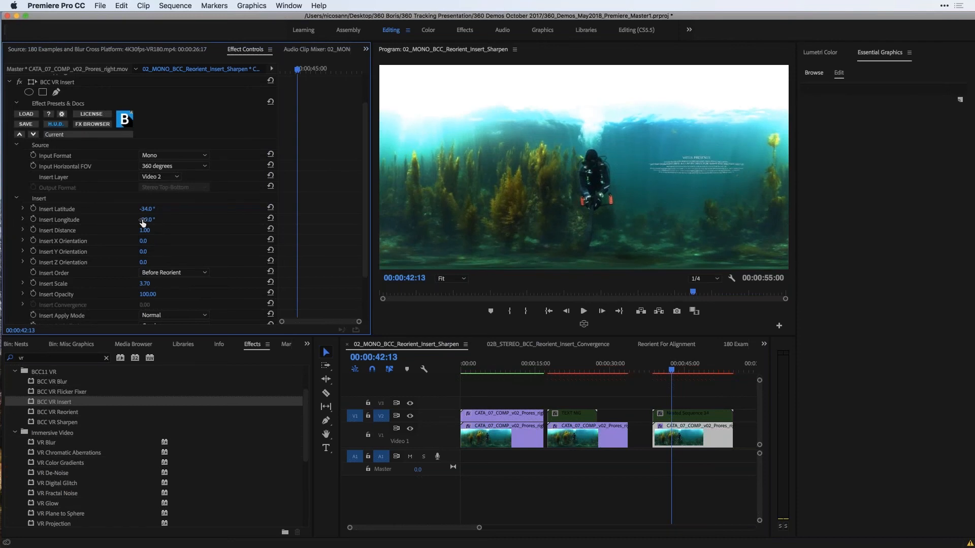
left_click_drag(145, 286, 145, 287)
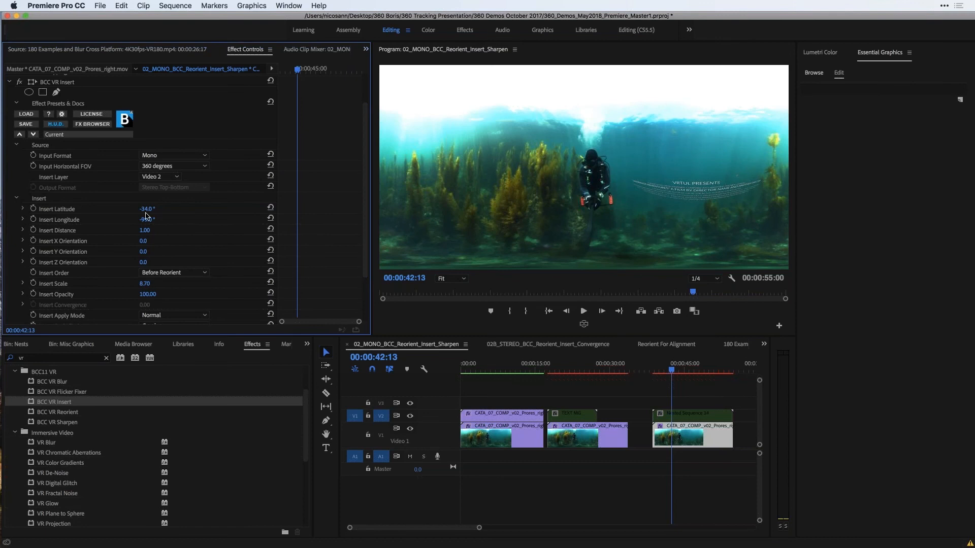
left_click(145, 214)
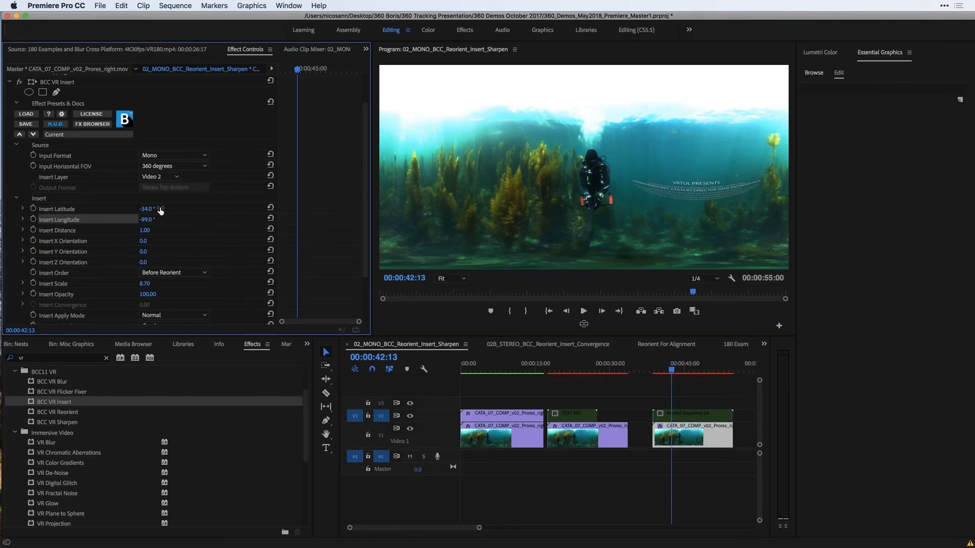
left_click_drag(150, 212, 155, 218)
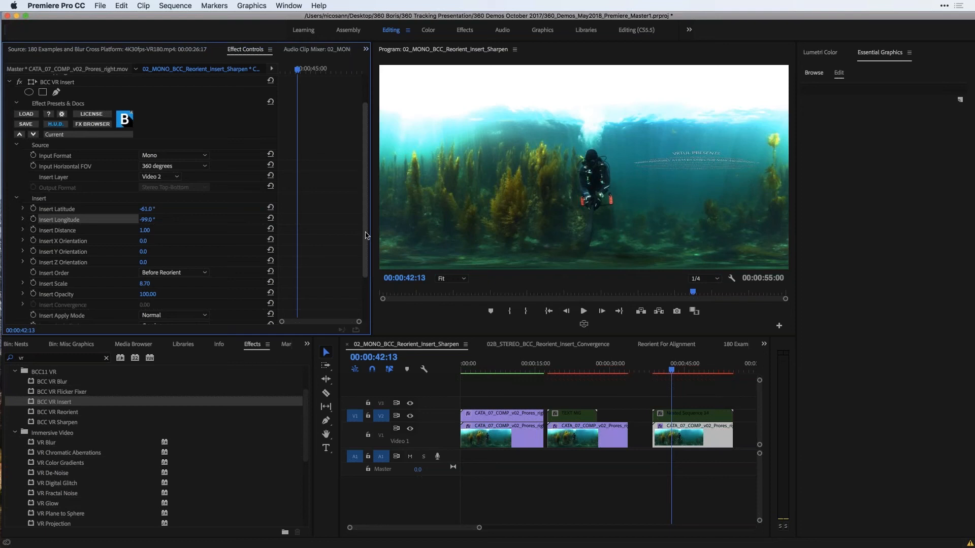
Step: Set the credits' Insert Repeat to Front+Back in BCC VR Insert
left_click_drag(366, 235, 365, 279)
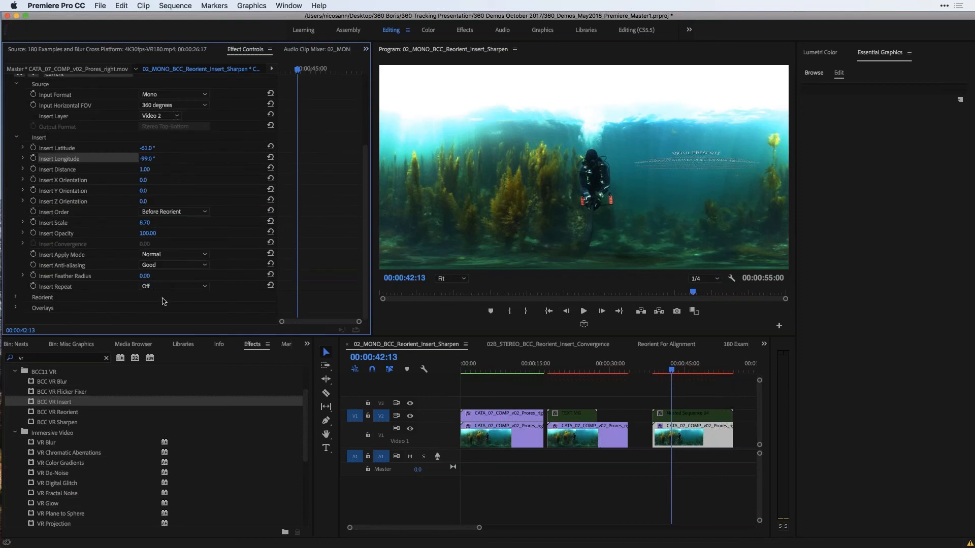
left_click(165, 286)
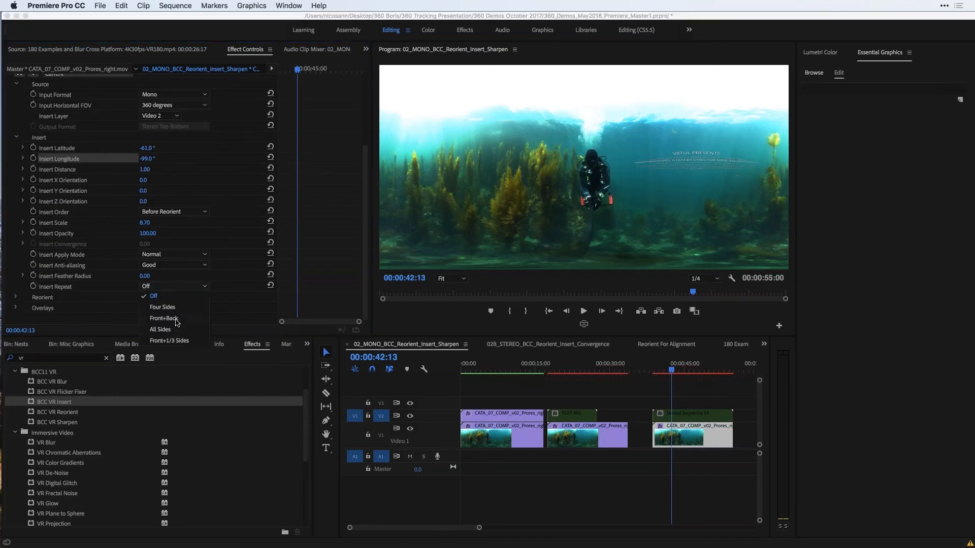
left_click(177, 319)
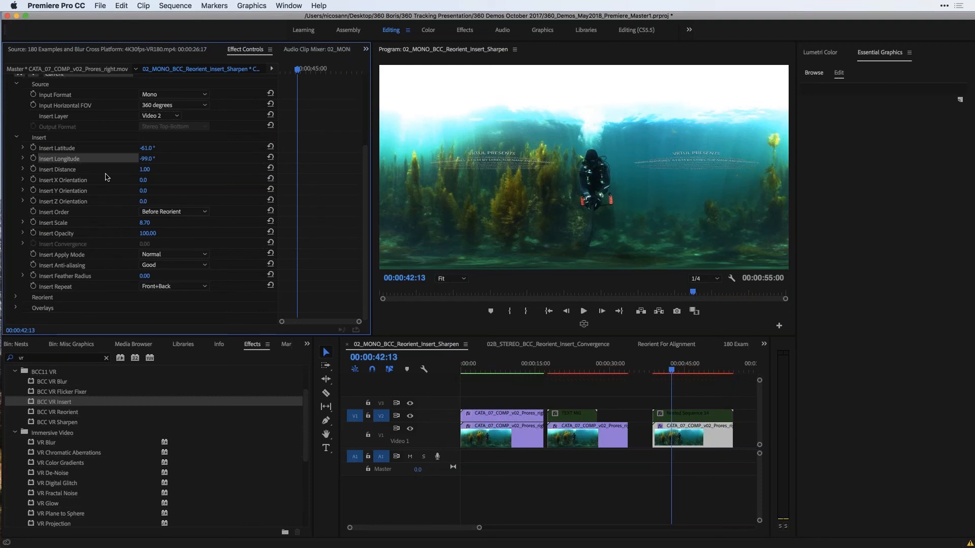
Step: Collapse the BCC VR Insert settings, preview the repeated rolling credits around 42 seconds and select their nested sequence
scroll(75, 176, "up", 5)
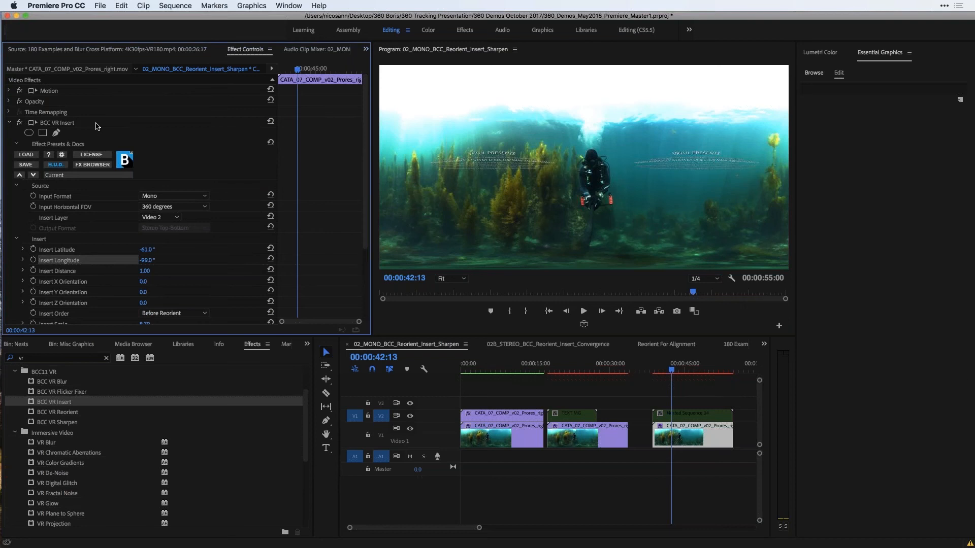
left_click(9, 123)
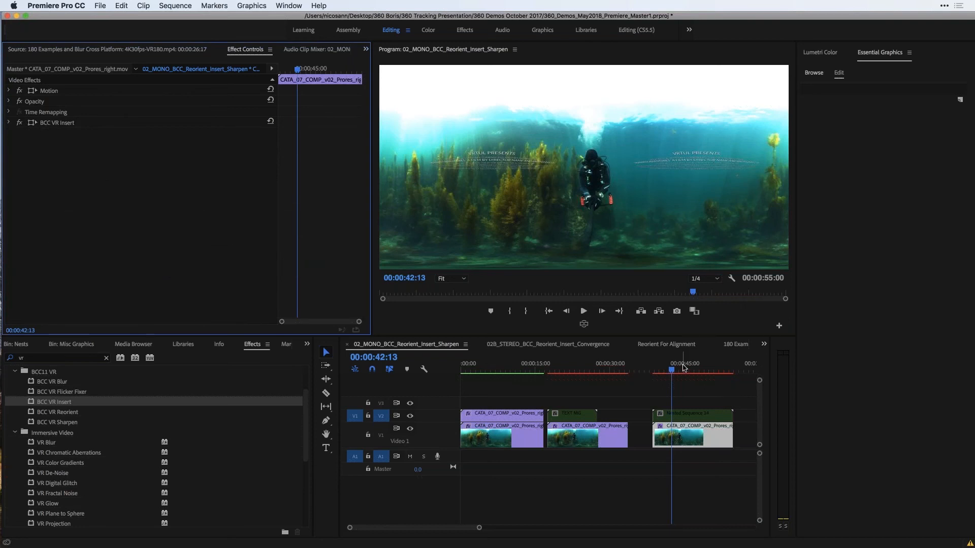
mouse_move(683, 369)
left_mouse_down()
mouse_move(707, 369)
mouse_move(673, 371)
left_mouse_up()
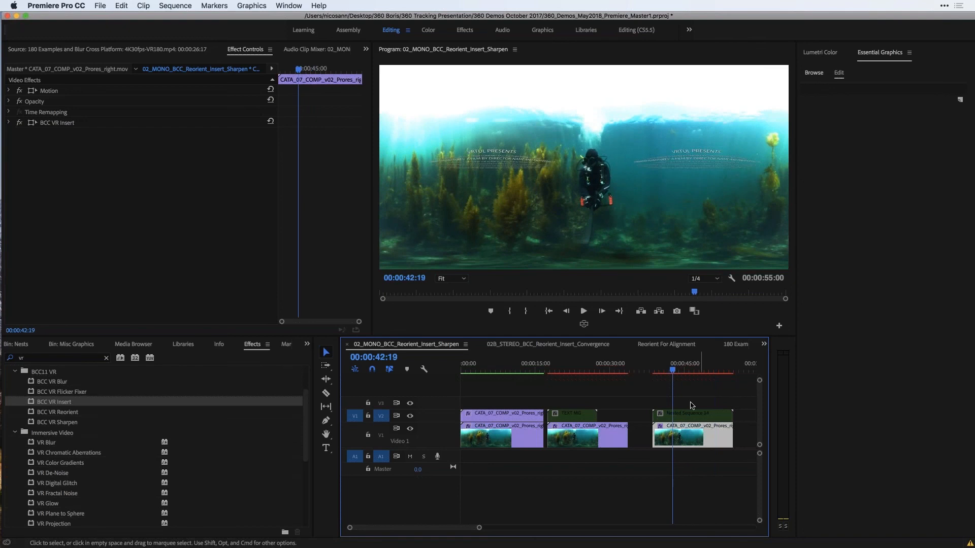
left_click(681, 411)
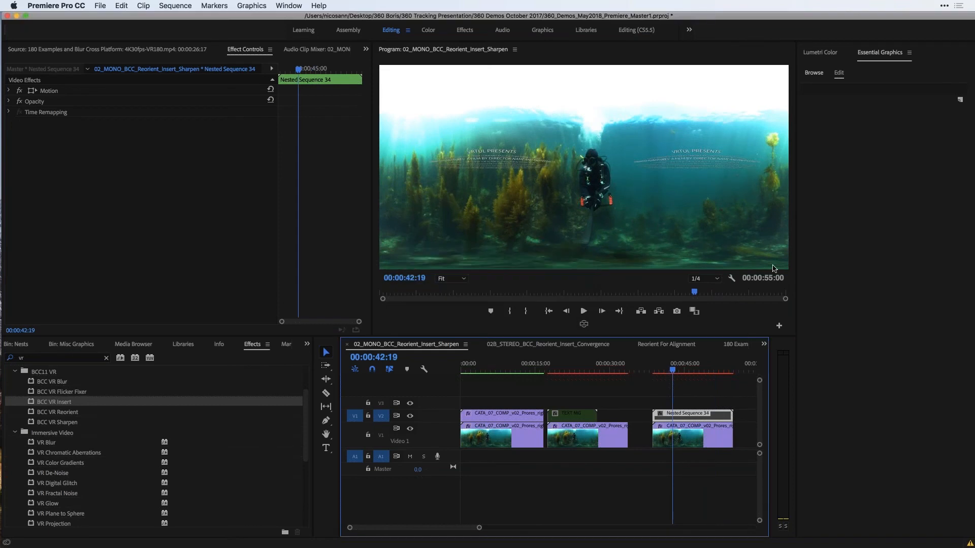
Step: Open the 180 Examples and Blur Cross Platform sequence and select the 4K30fps-VR180.mp4 clip
left_click(731, 347)
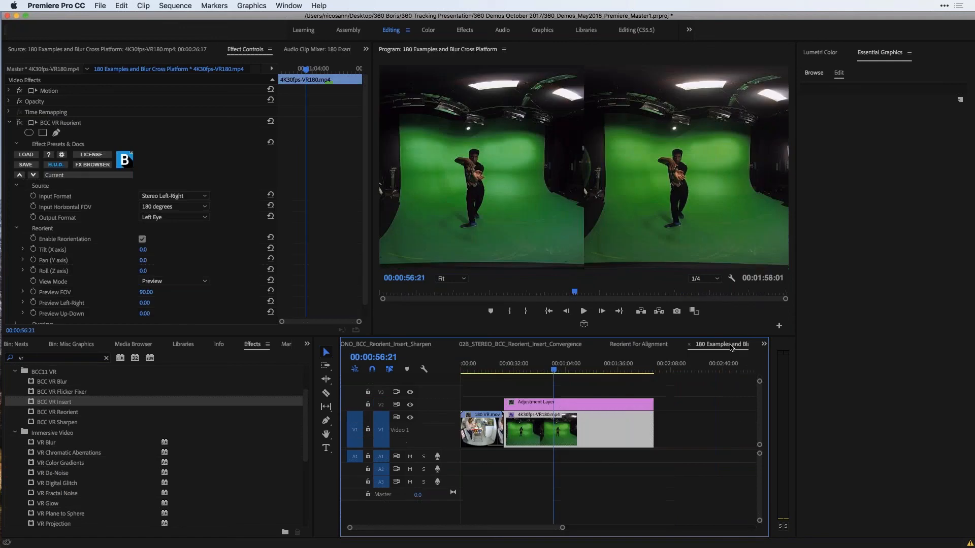
left_click(551, 405)
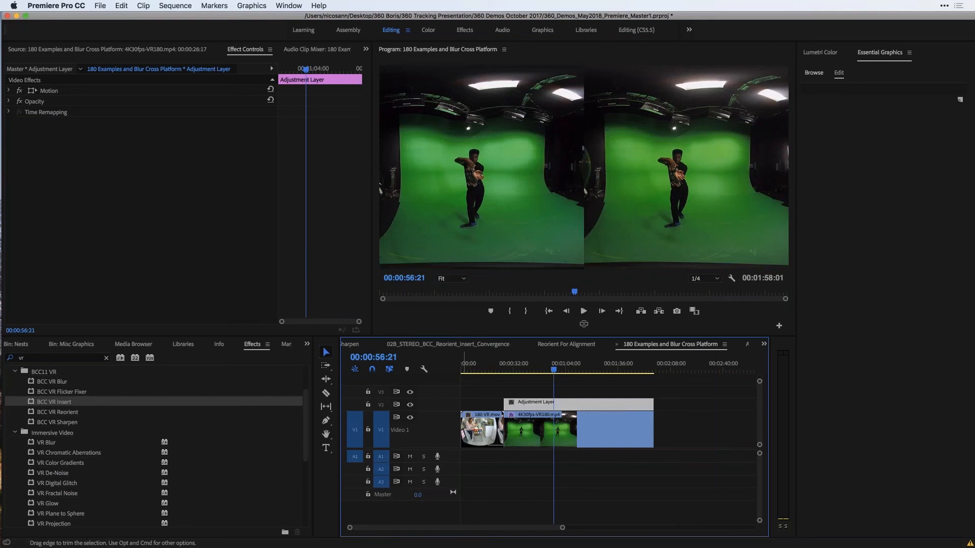
left_click(534, 426)
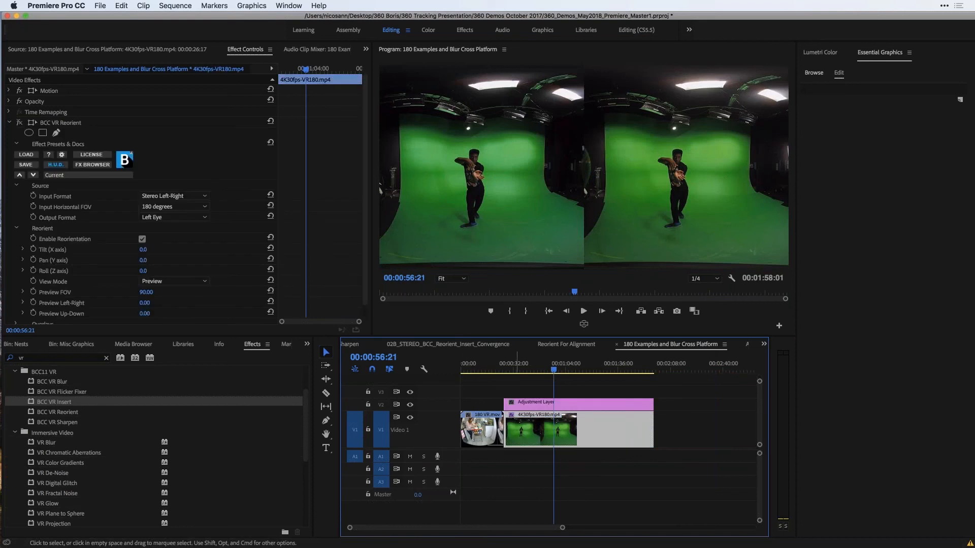
Step: Apply the Immersive Video VR Blur effect to the 4K30fps-VR180.mp4 clip and collapse its BCC VR Reorient settings
scroll(57, 454, "down", 2)
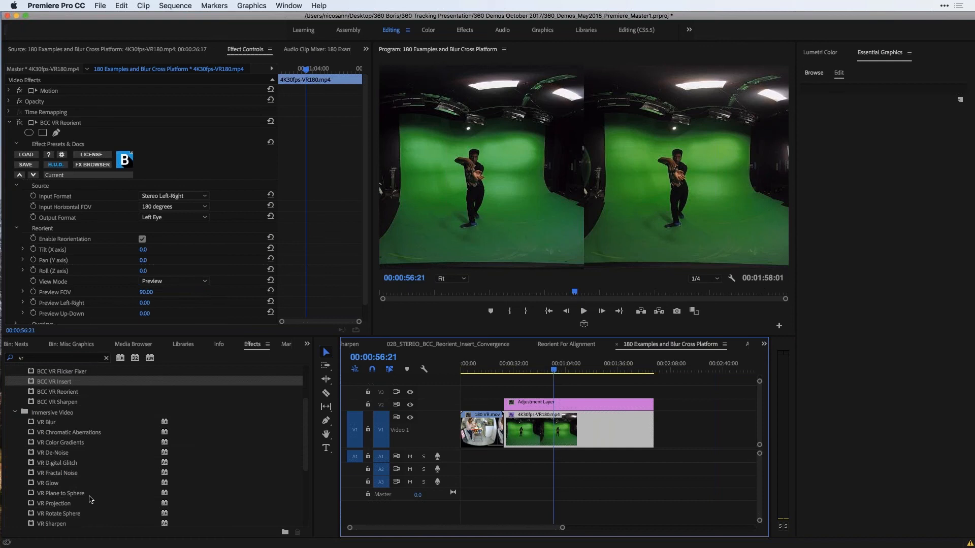
left_click(34, 424)
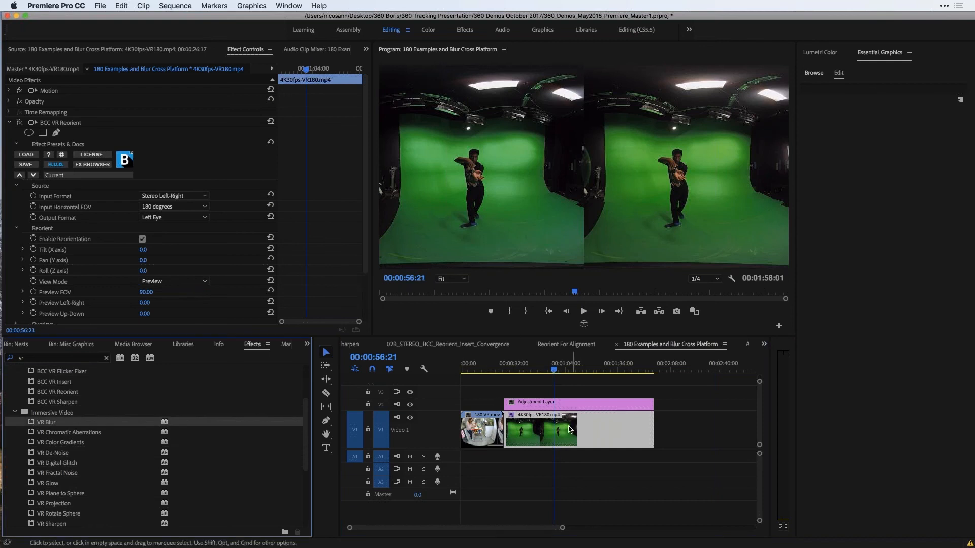
left_click(10, 123)
left_click(10, 123)
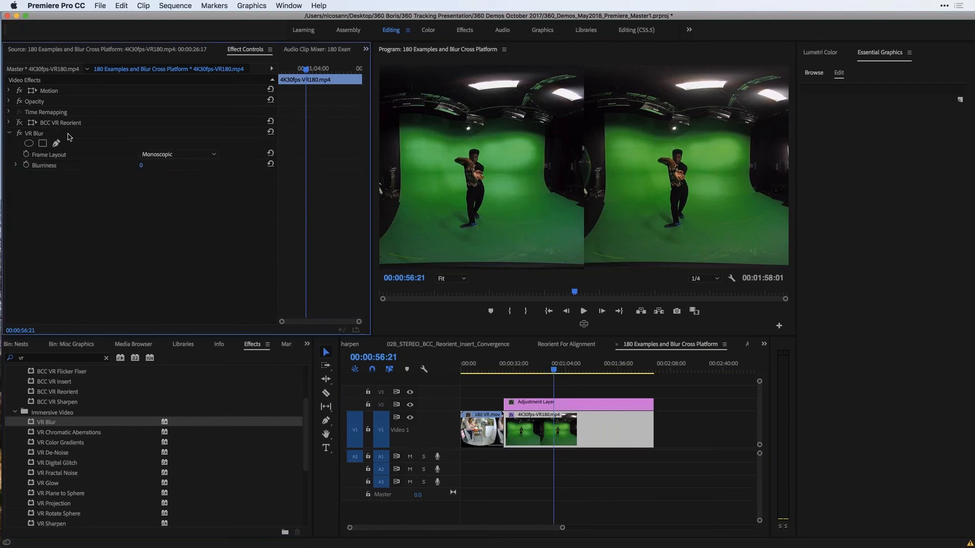
Step: Check VR Blur's Frame Layout options, try a Blurriness of 52 and delete the effect from the clip
left_click(171, 154)
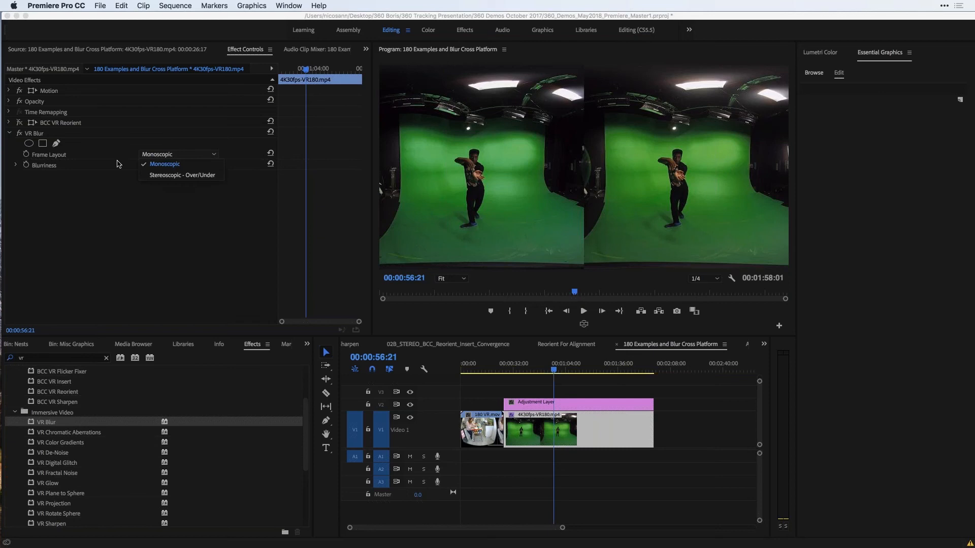
left_click(86, 158)
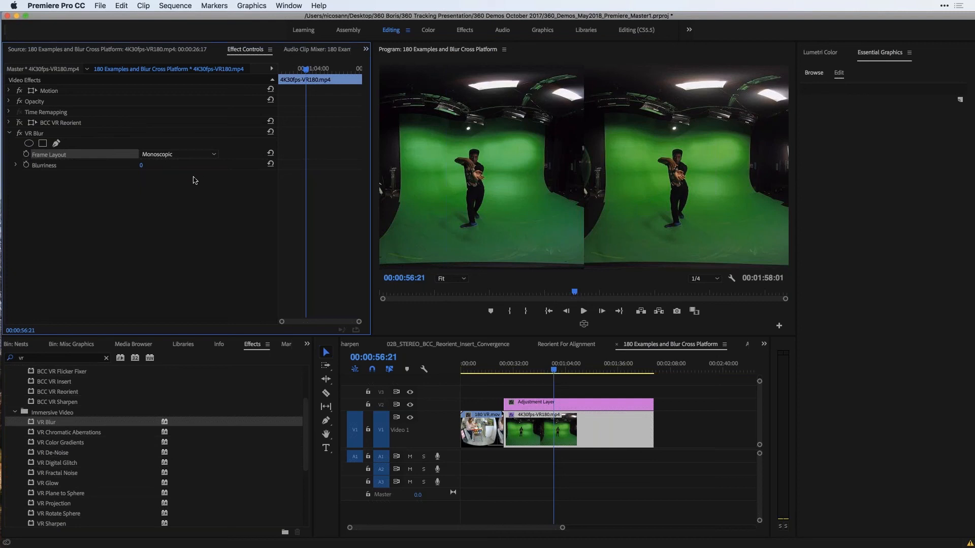
left_click_drag(139, 168, 166, 168)
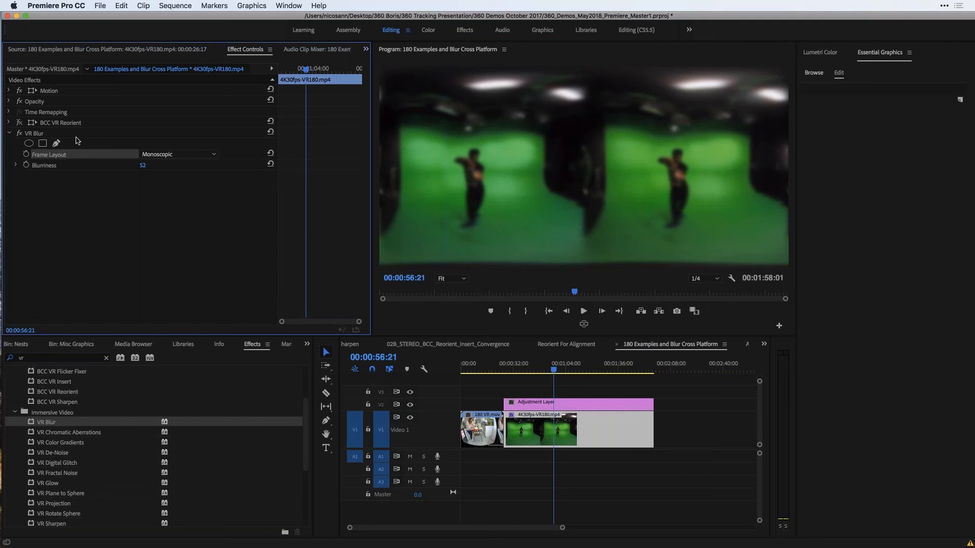
left_click(44, 134)
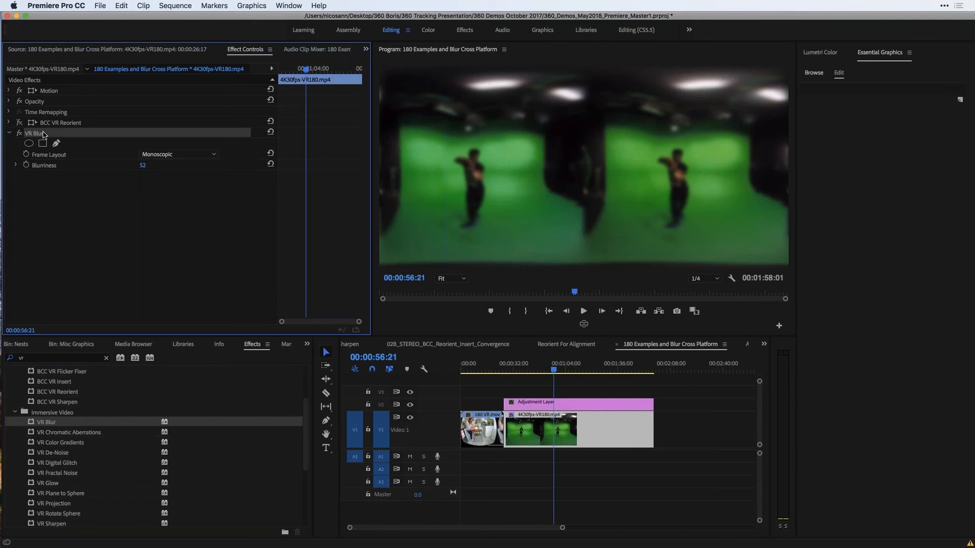
key("Delete")
Step: Apply BCC VR Blur to the 4K30fps-VR180.mp4 clip and set its Input Format to Stereo Left-Right
scroll(31, 384, "up", 3)
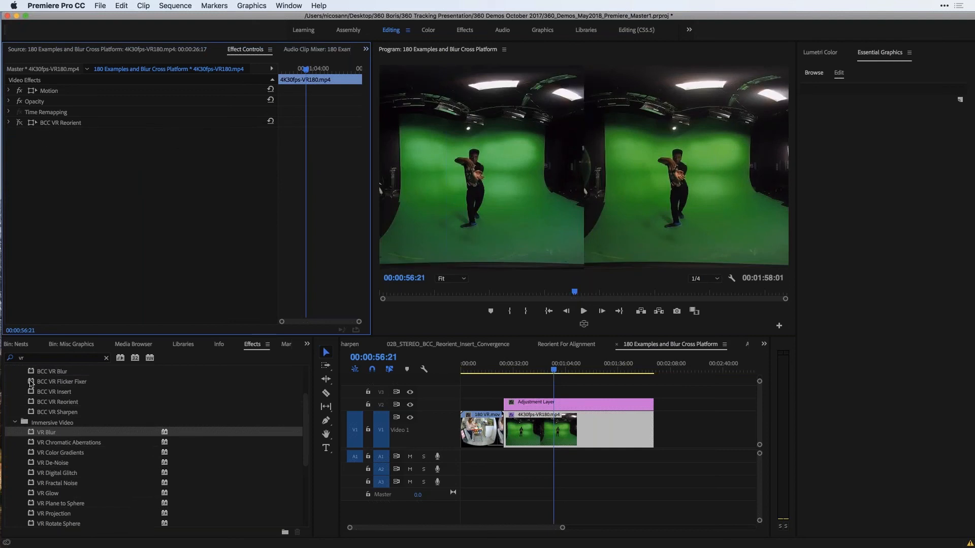
left_click_drag(28, 394, 551, 426)
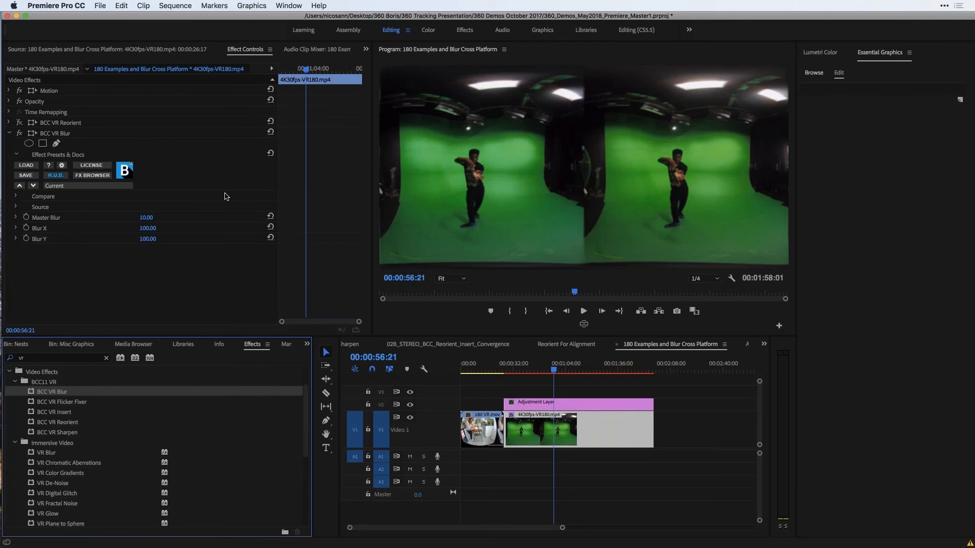
left_click(15, 207)
left_click(163, 217)
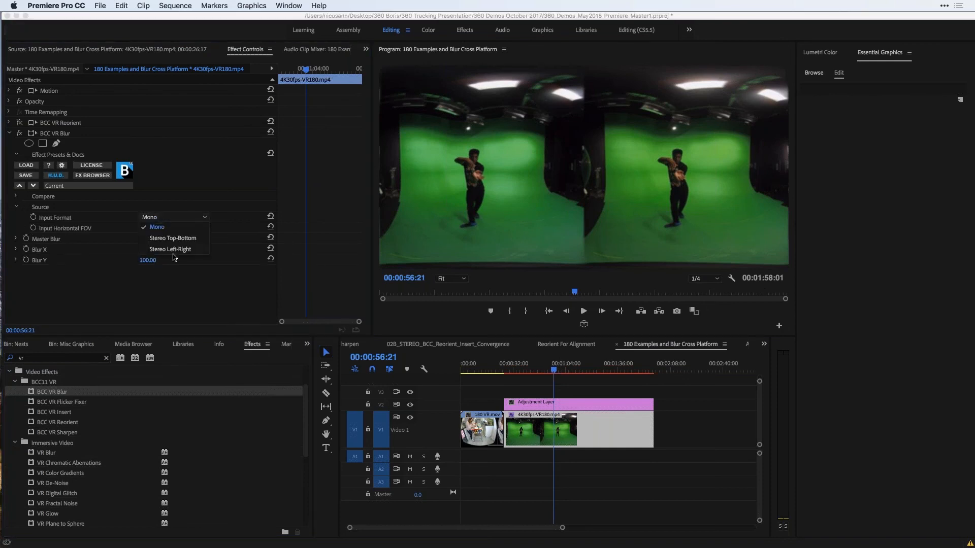
left_click(175, 251)
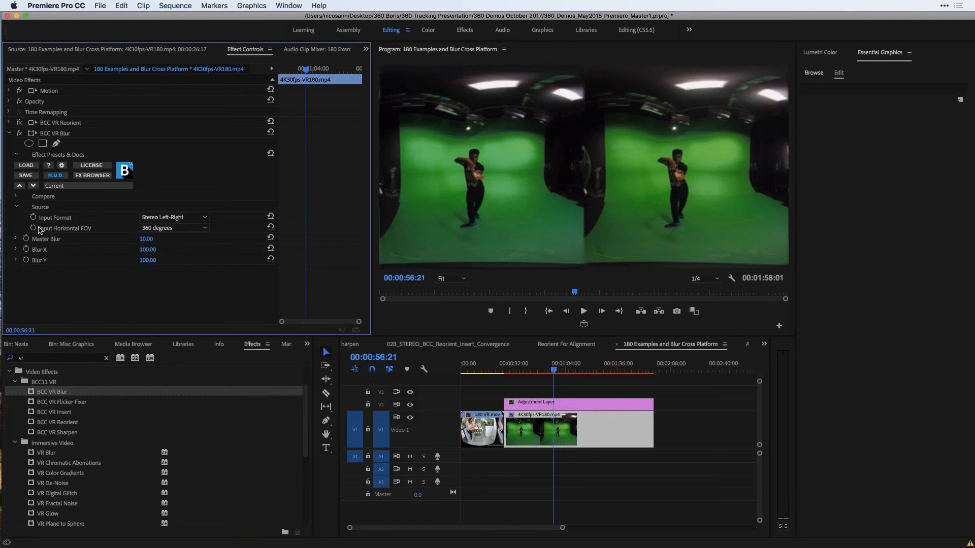
Step: Set BCC VR Blur's Input Horizontal FOV to 180 degrees, with Master Blur 8.00, Blur X 117.00 and Blur Y 89.00
left_click(154, 229)
left_click(164, 250)
left_click_drag(151, 252, 146, 263)
mouse_move(139, 240)
left_mouse_down()
mouse_move(128, 240)
mouse_move(147, 240)
left_mouse_up()
Step: Save the BCC VR Blur settings as a preset named 180 VR Blur in the Desktop's Plugins For Export folder
left_click(25, 176)
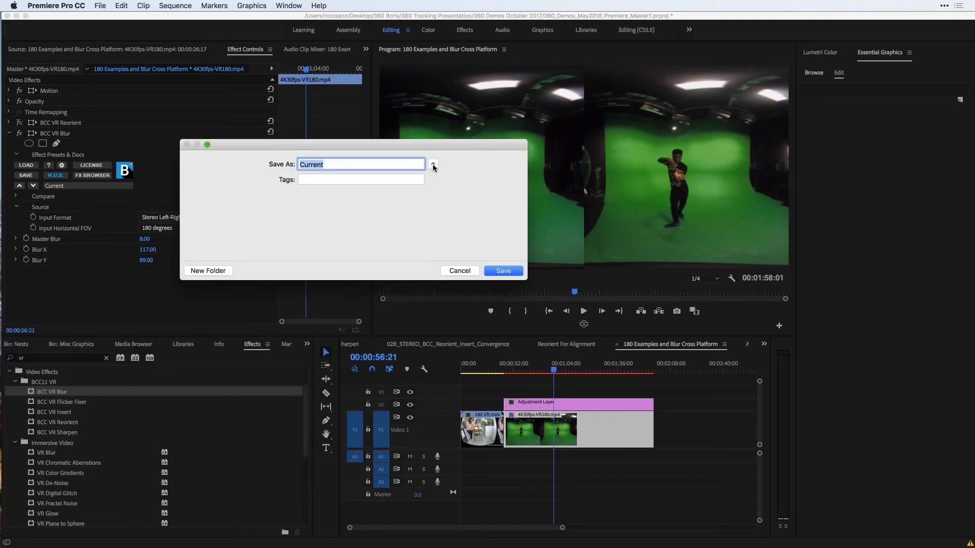
left_click(431, 164)
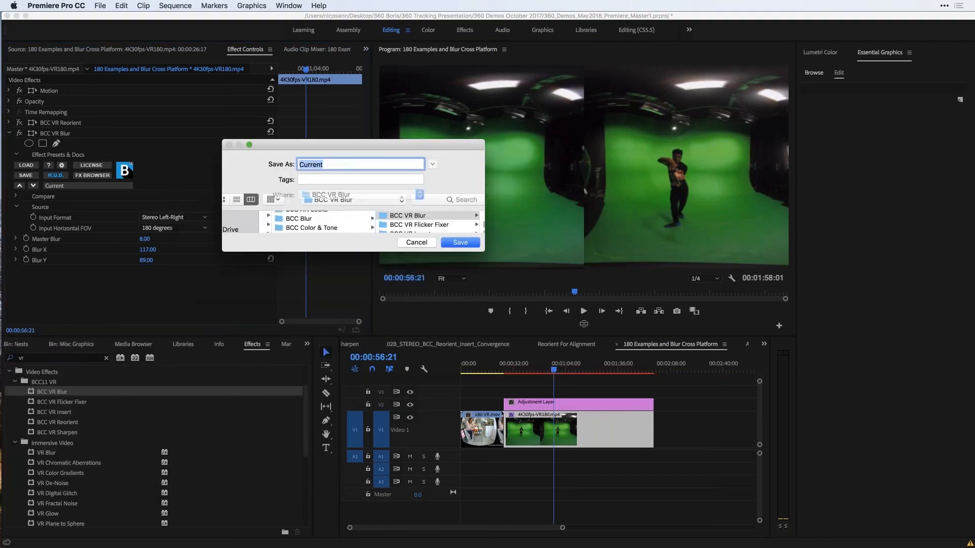
left_click(433, 164)
left_click(223, 256)
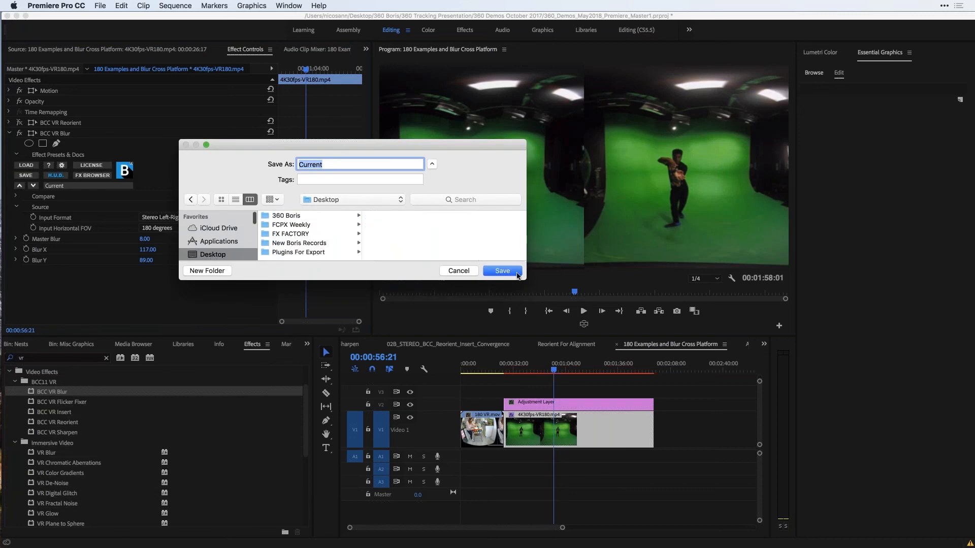
left_click(298, 252)
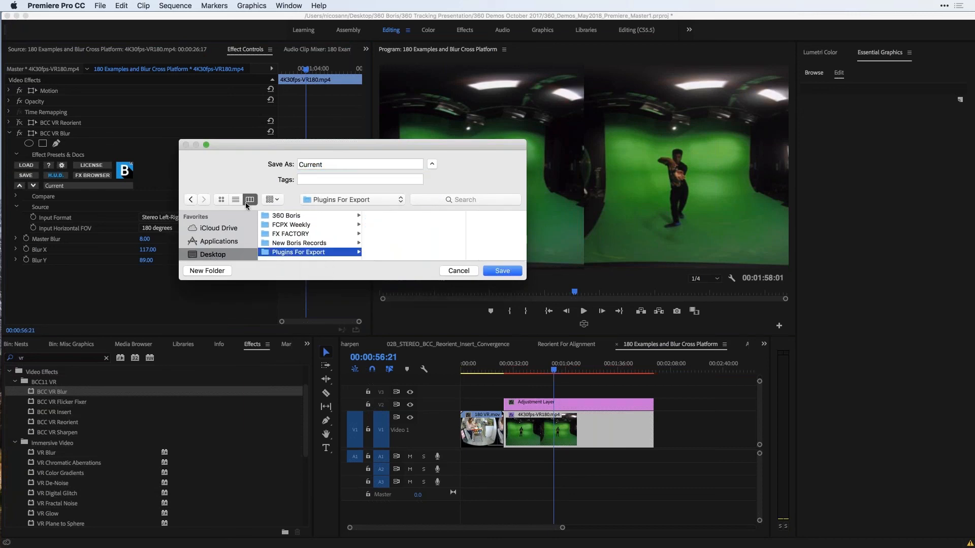
type("18")
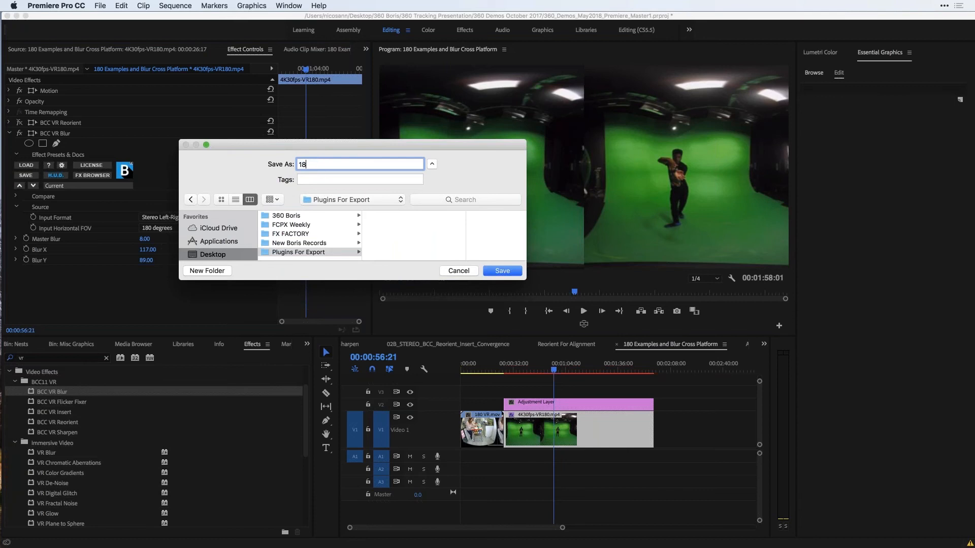
type("0 VR Blur")
left_click(500, 273)
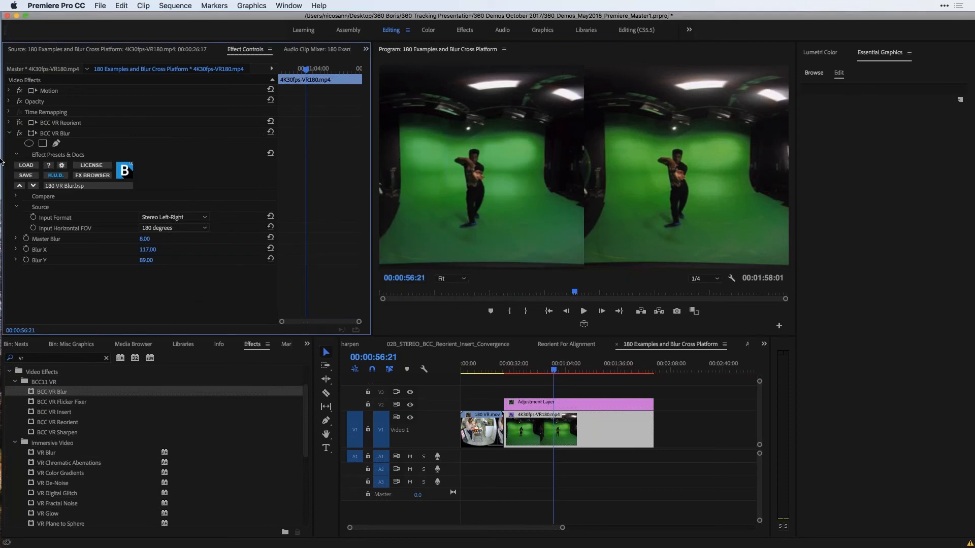
Step: Switch to DaVinci Resolve with the BCC VR UNITS project open
mouse_move(2, 162)
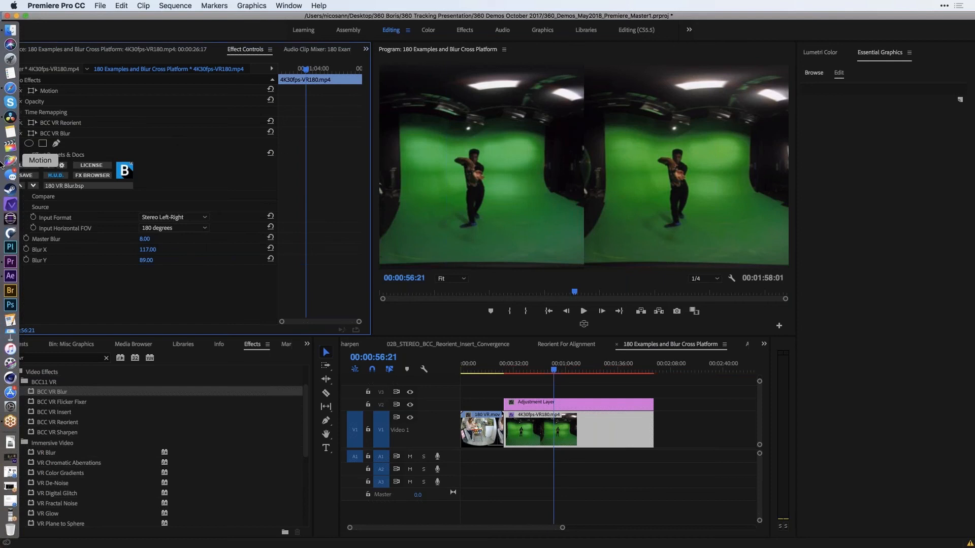
left_click(10, 118)
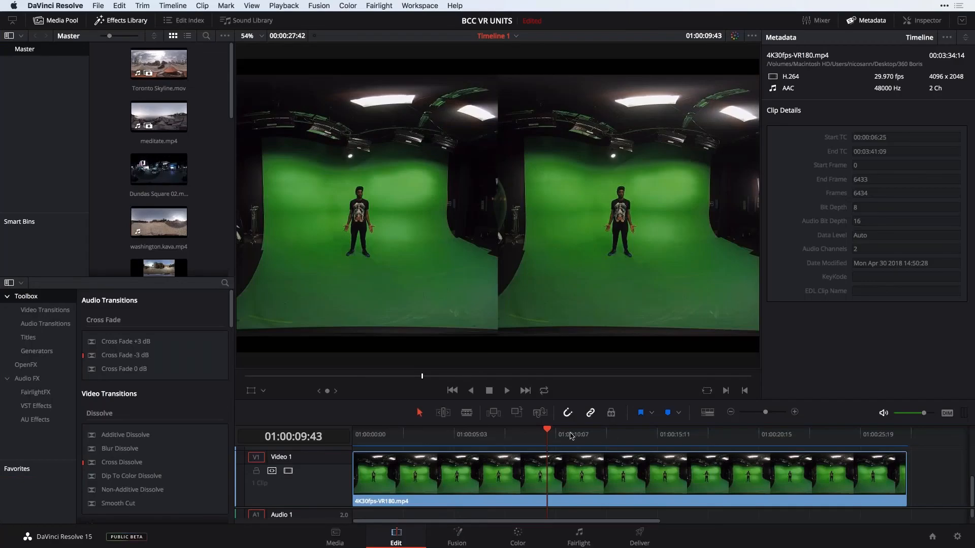
Step: Search the OpenFX filters for VR and apply BCC VR Blur to the 4K30fps-VR180.mp4 clip on Video 1
left_click_drag(589, 437, 615, 437)
left_click_drag(678, 457, 593, 475)
left_click(523, 489)
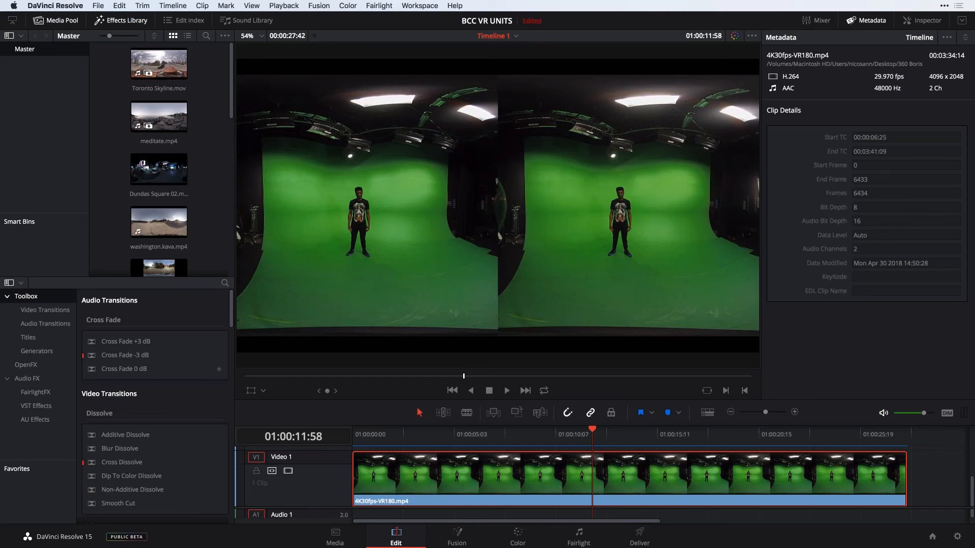
left_click(28, 367)
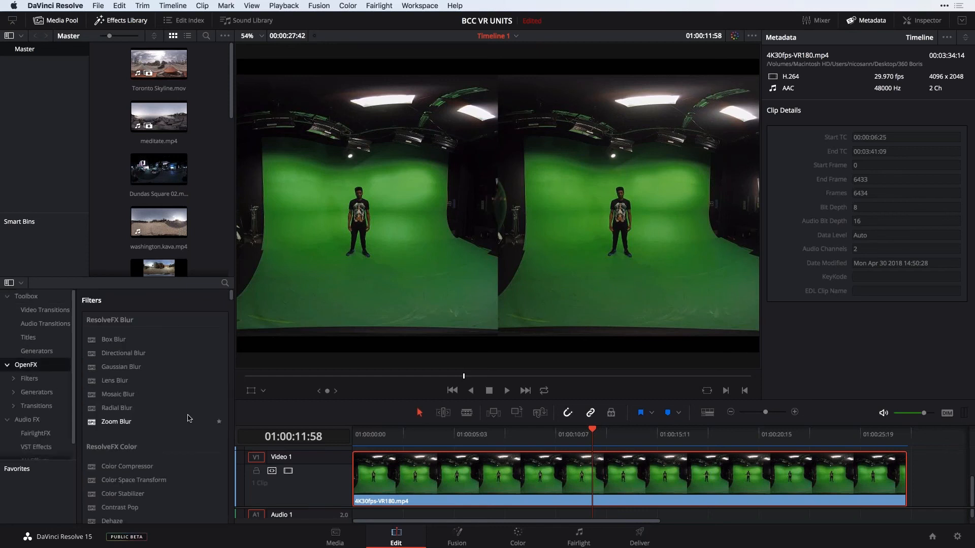
left_click(225, 285)
type("VR")
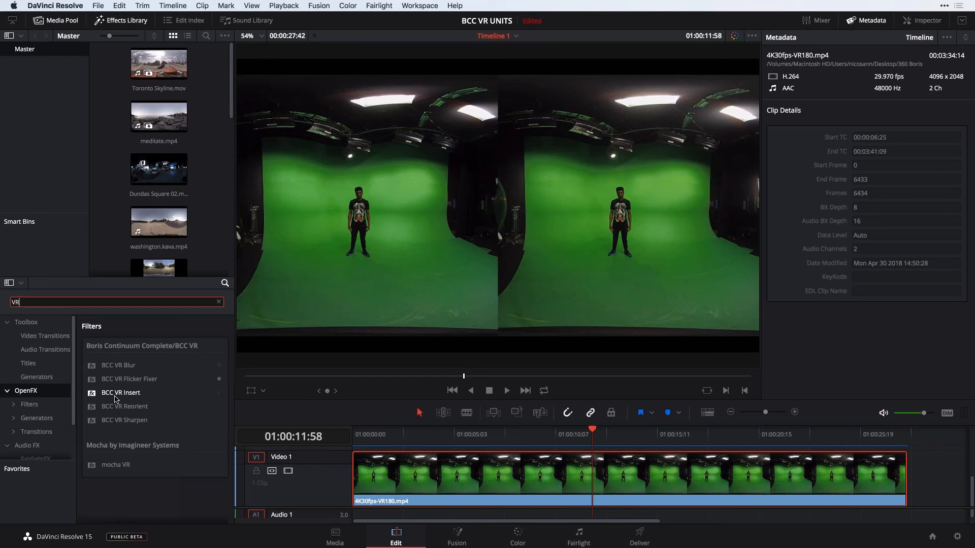
left_click_drag(118, 366, 601, 482)
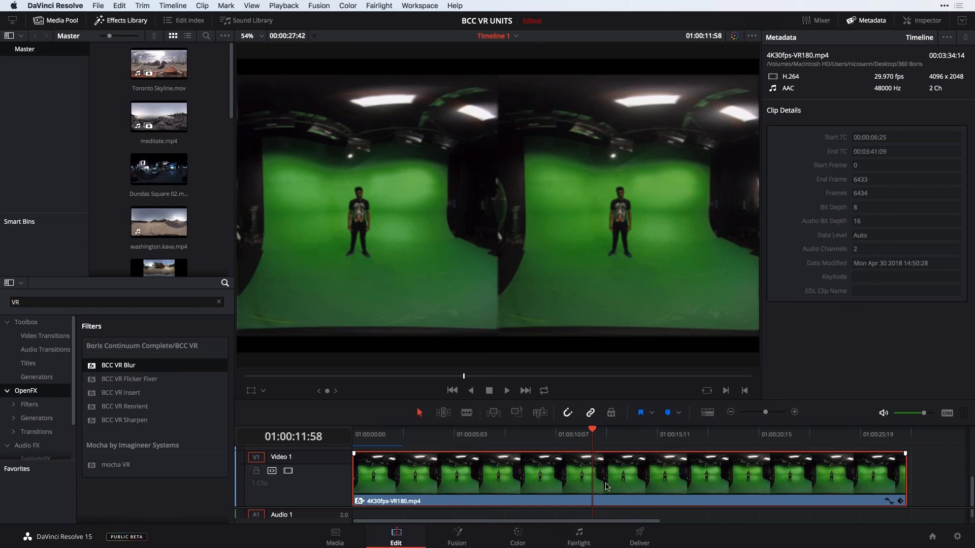
Step: Load the 180 VR Blur.bsp preset from the Desktop's Plugins For Export folder into the clip's BCC VR Blur and expand its Source settings
left_click(916, 20)
left_click(899, 53)
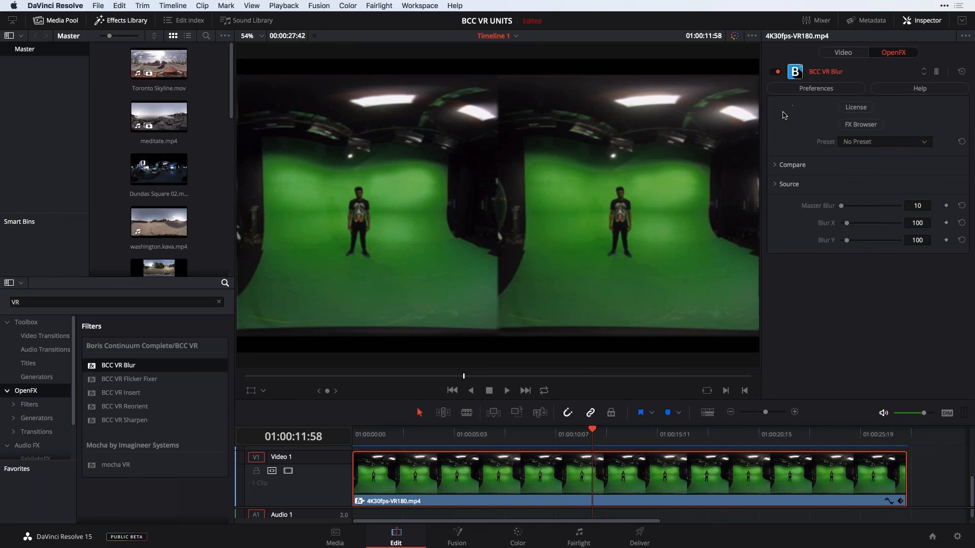
left_click(856, 142)
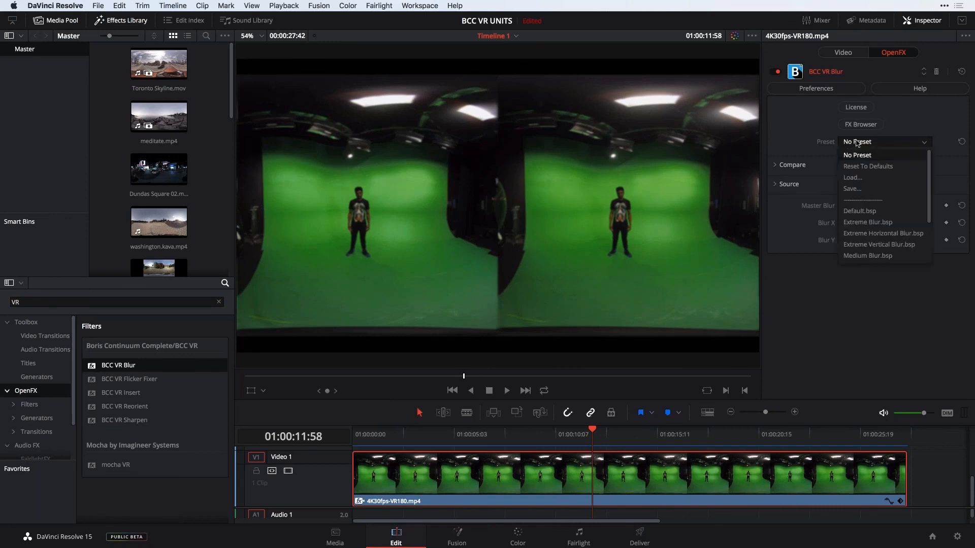
left_click(853, 178)
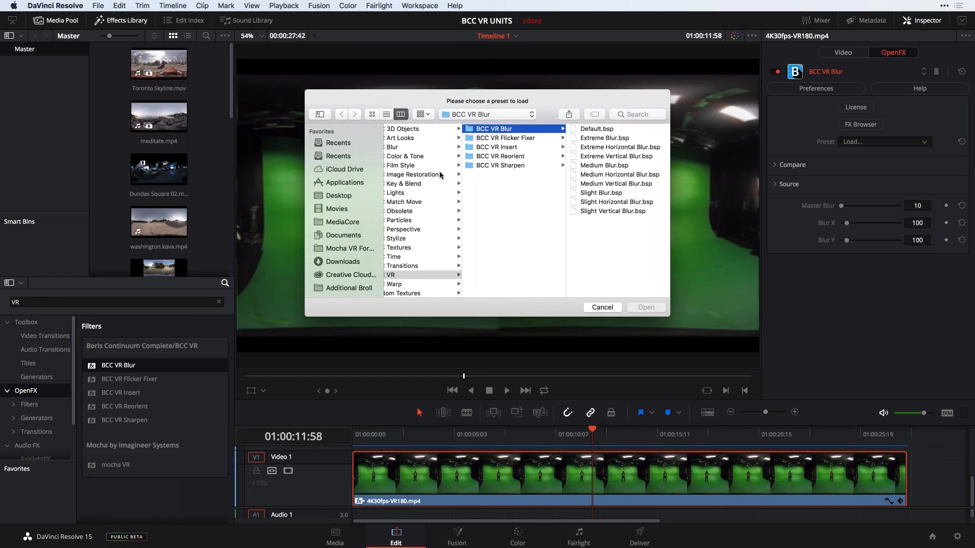
left_click(328, 197)
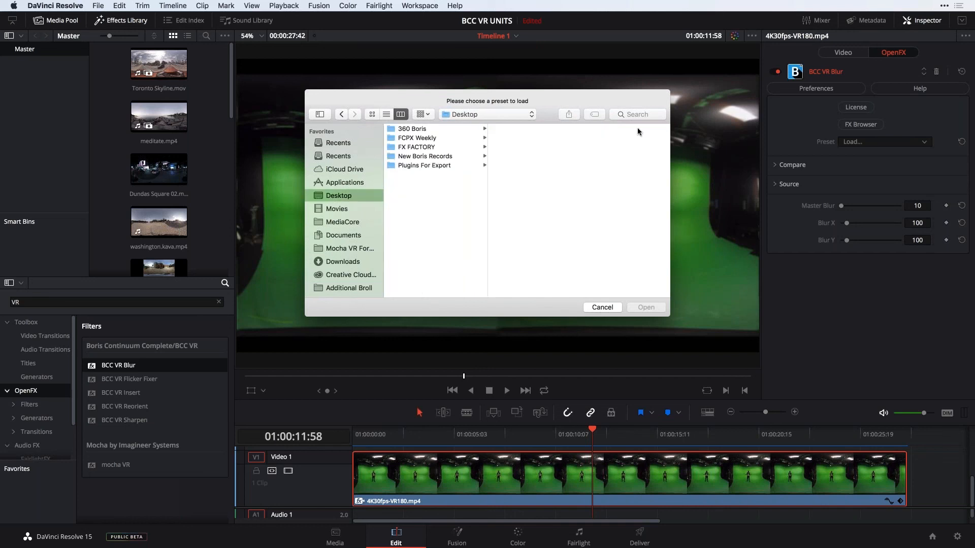
left_click(430, 168)
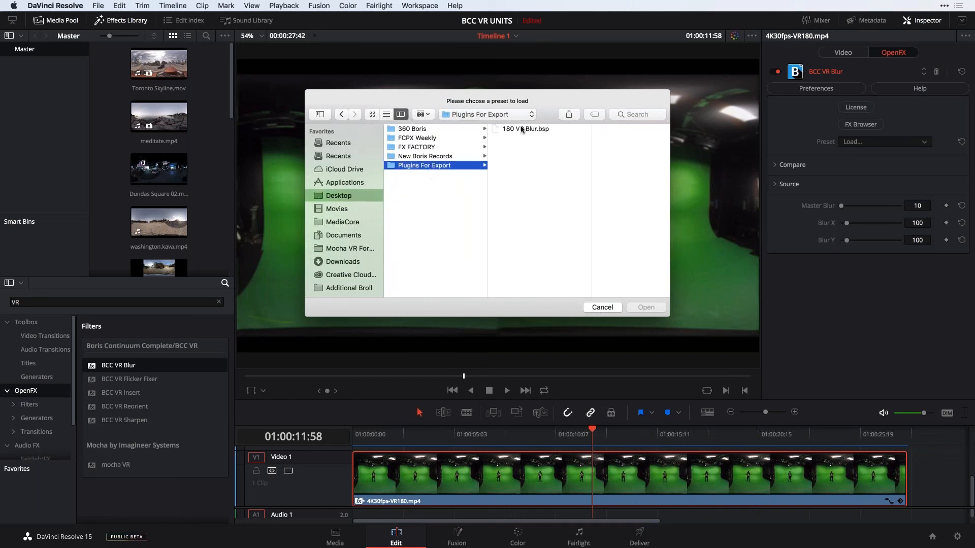
left_click(513, 130)
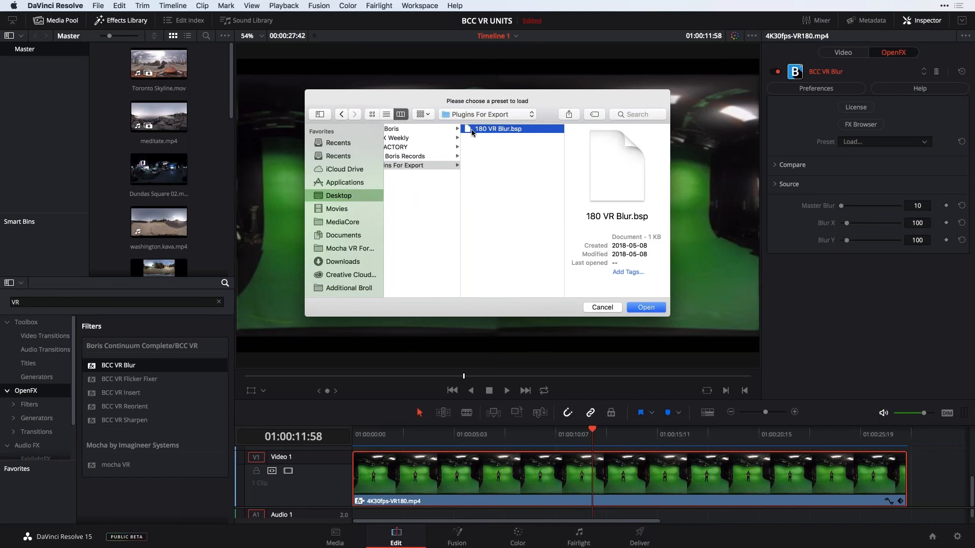
left_click(648, 309)
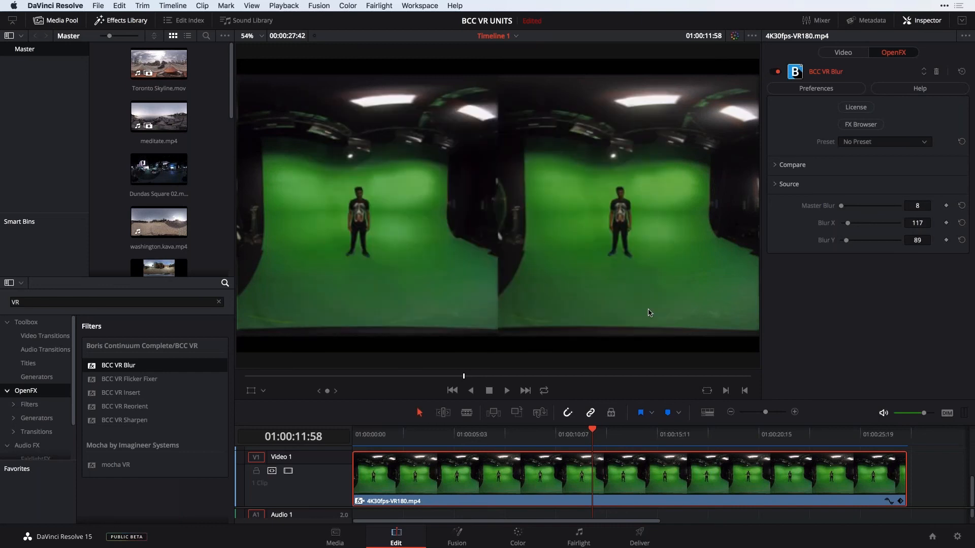
left_click(775, 186)
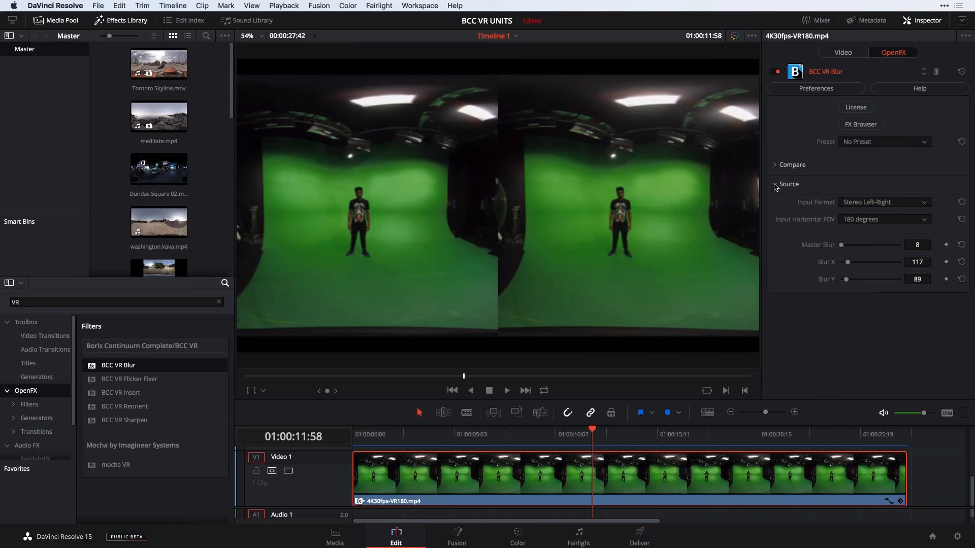
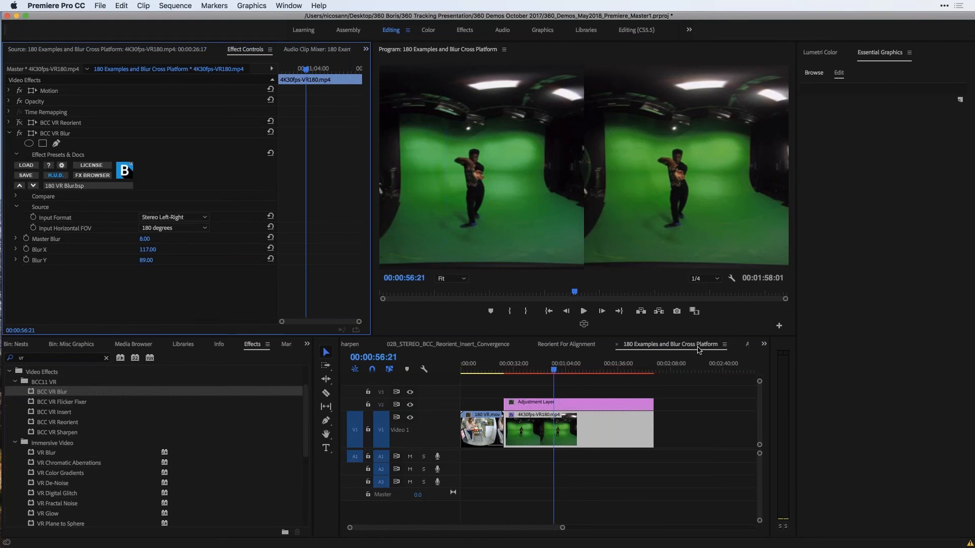
Step: Switch to Premiere Pro and open the ALT_VR_Sharpen_ex sequence
left_click(764, 344)
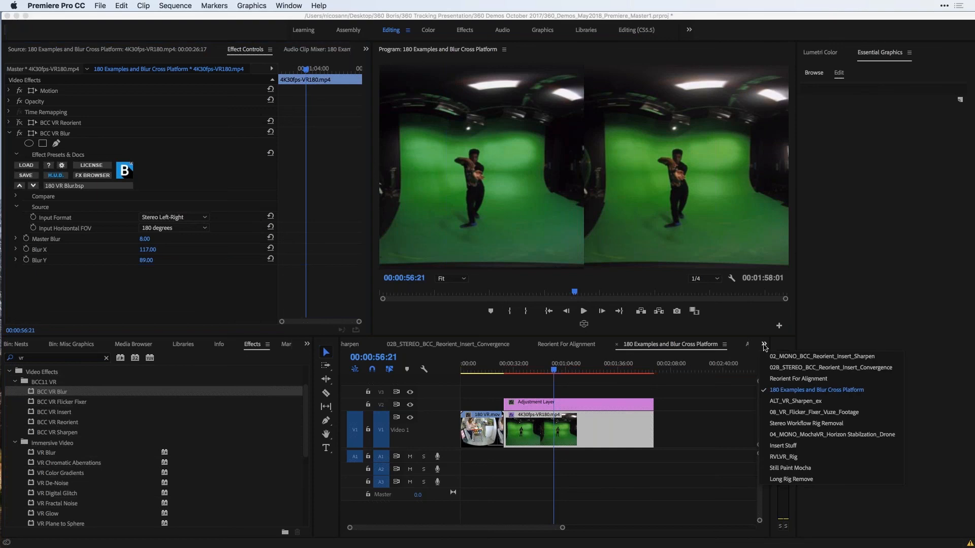
left_click(787, 402)
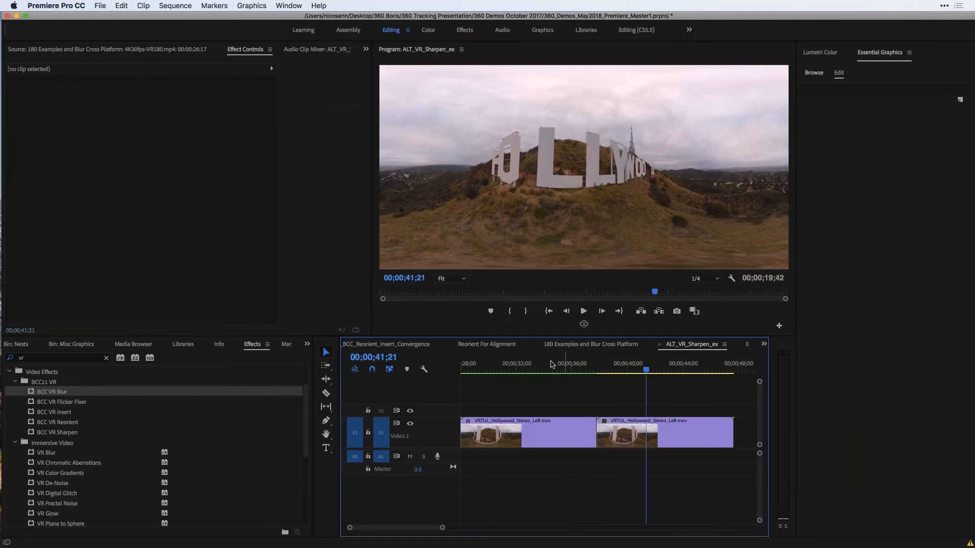
Step: Inspect the first Hollywood clip at about 00;00;30;17 and toggle its BCC VR Sharpen effect for comparison
left_click_drag(551, 364, 493, 369)
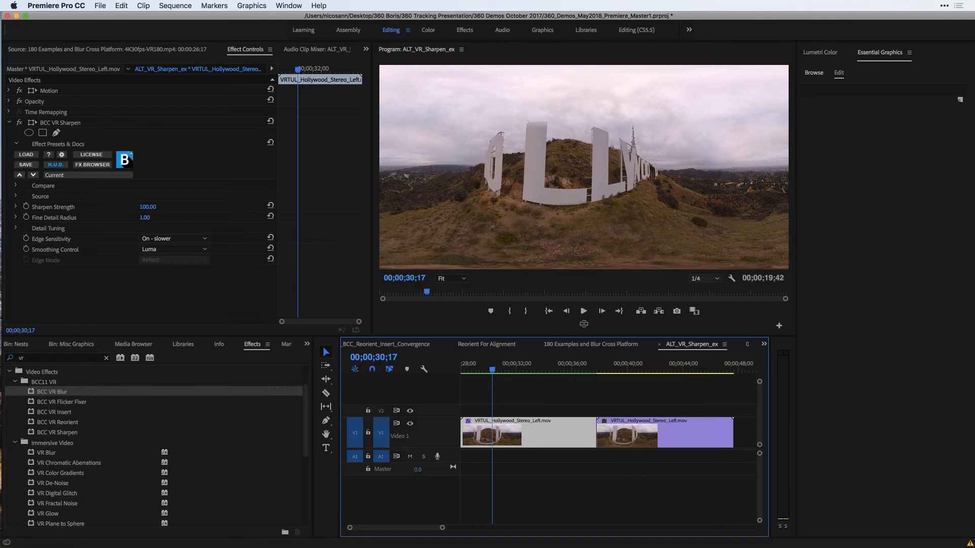
left_click(19, 123)
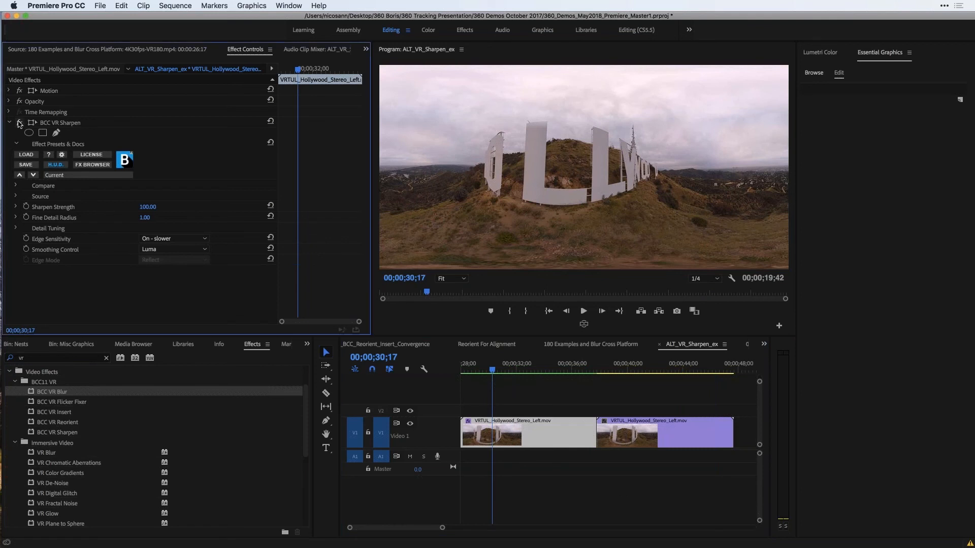
Step: Apply BCC VR Sharpen to the second Hollywood clip, then disable and re-enable the effect to compare the image
left_click(640, 368)
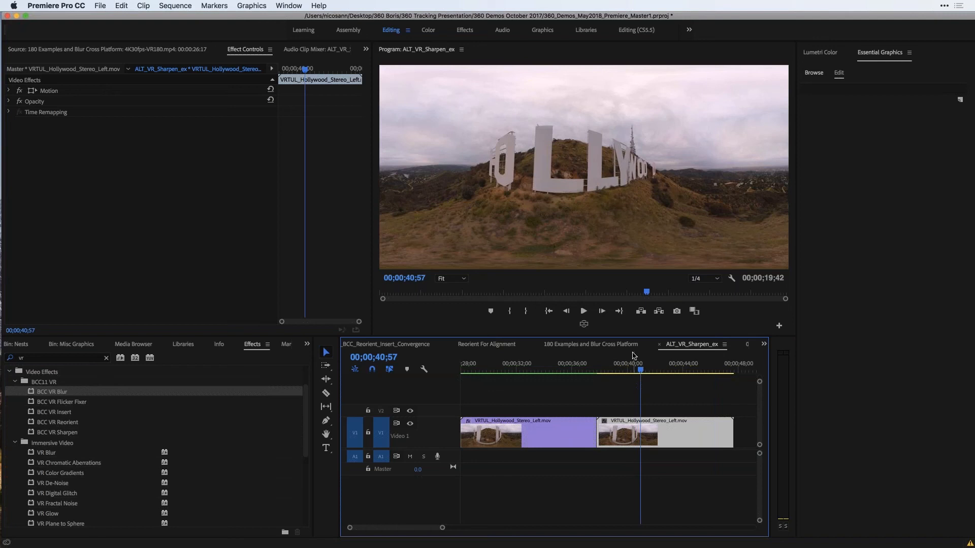
left_click(31, 433)
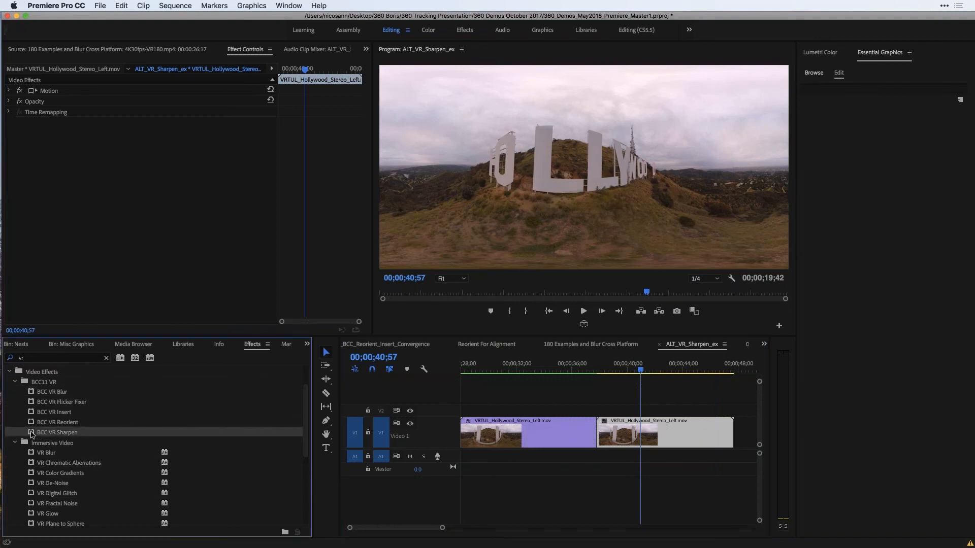
left_click_drag(32, 435, 654, 435)
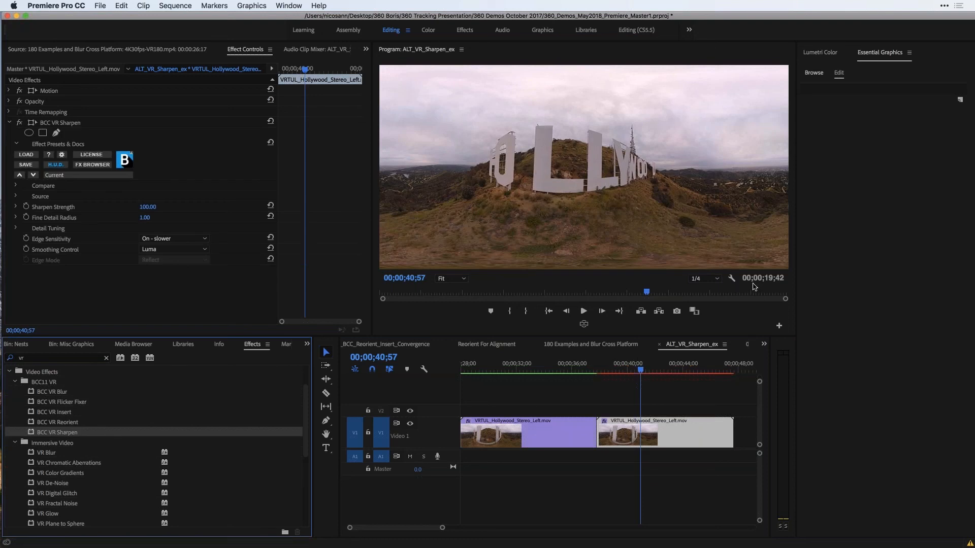
left_click(21, 124)
left_click(20, 123)
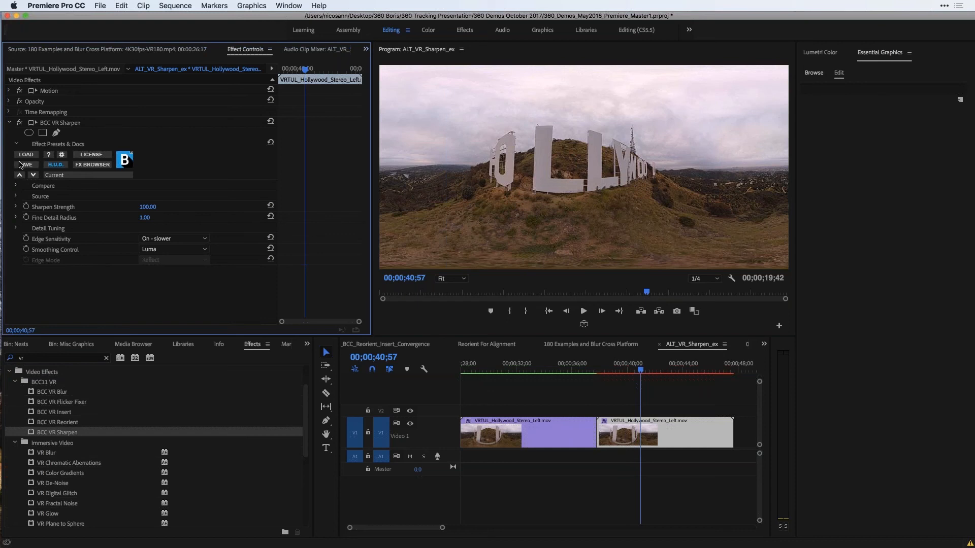
Step: Raise Sharpen Small Details to 13.8 using the effect's on-screen ring control over the second clip's image
left_click(37, 220)
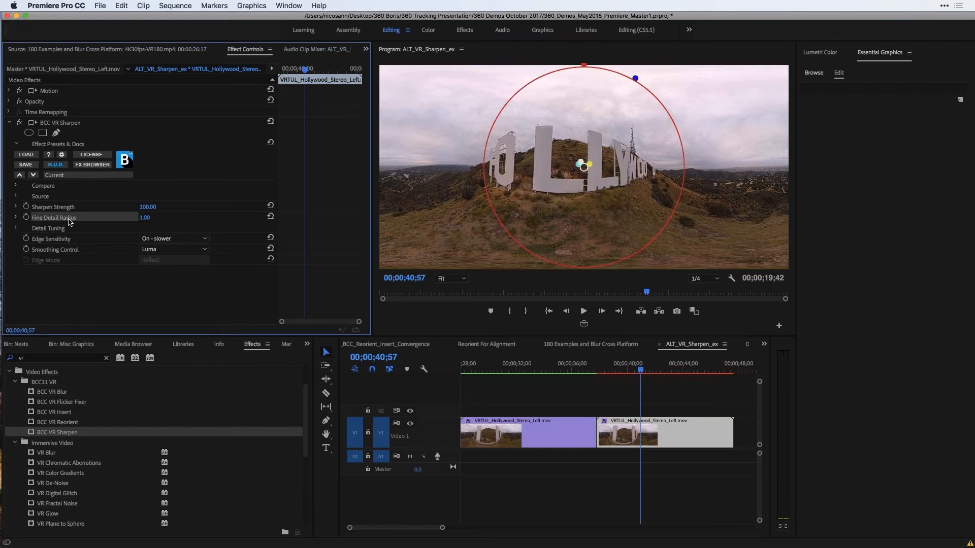
left_click(635, 79)
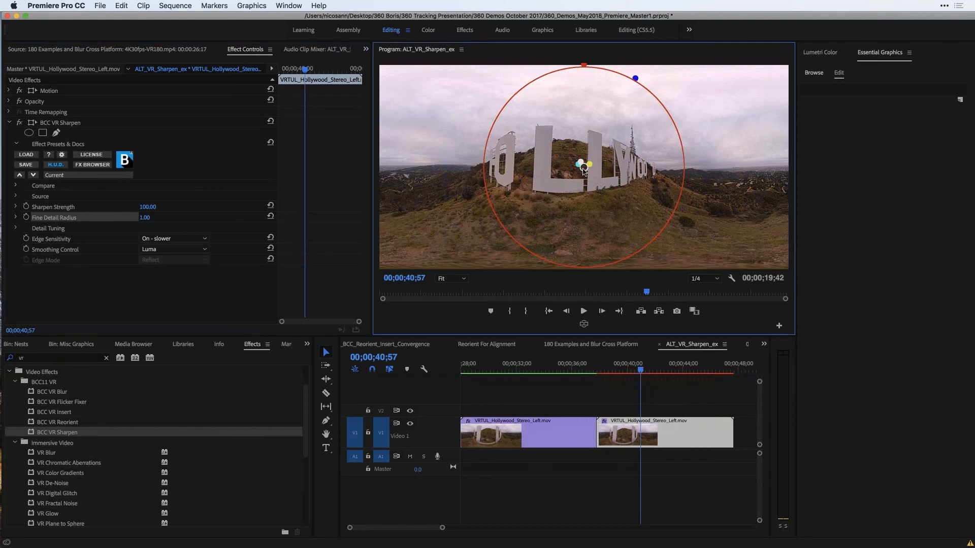
left_click_drag(583, 170, 586, 169)
Step: In Detail Tuning, set Sharpen Fine Details to 87 and Sharpen Small Details to 29
left_click(16, 229)
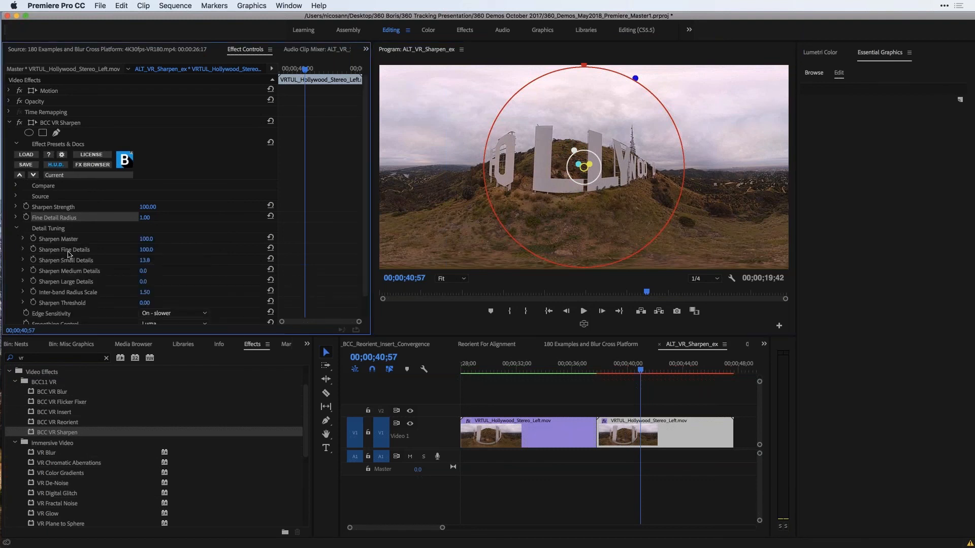
scroll(70, 255, "down", 2)
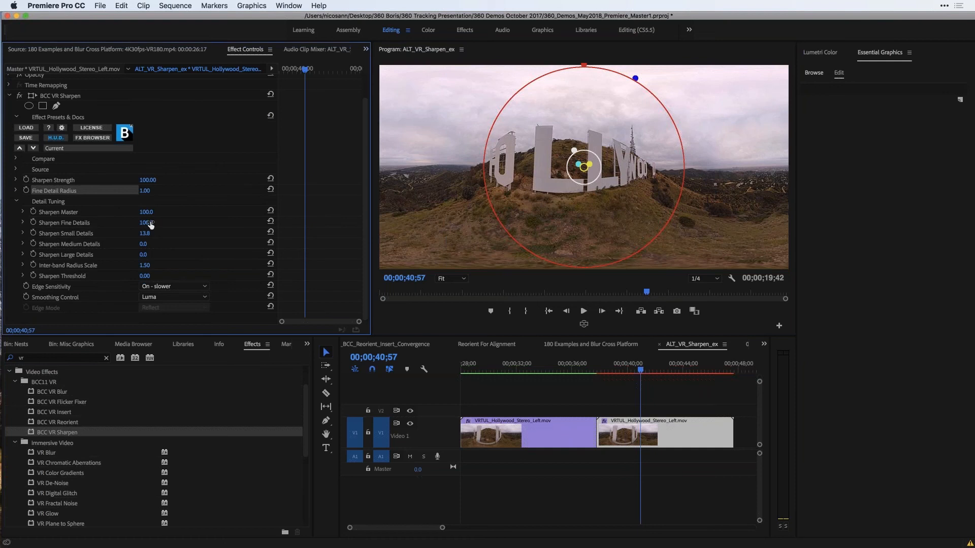
mouse_move(151, 225)
left_mouse_down()
mouse_move(143, 224)
mouse_move(153, 223)
mouse_move(155, 236)
left_mouse_up()
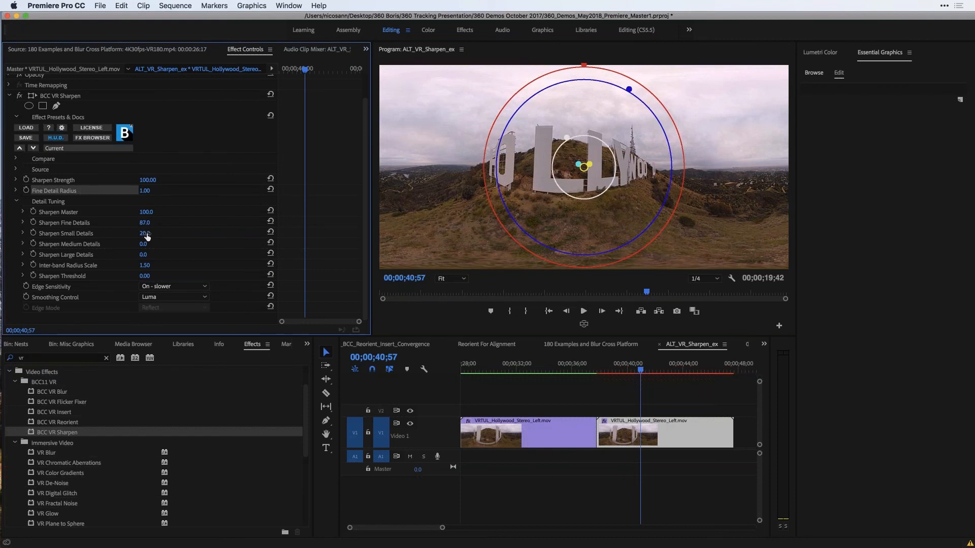
Step: Set the Compare Mode of BCC VR Sharpen to Compare
left_click(17, 159)
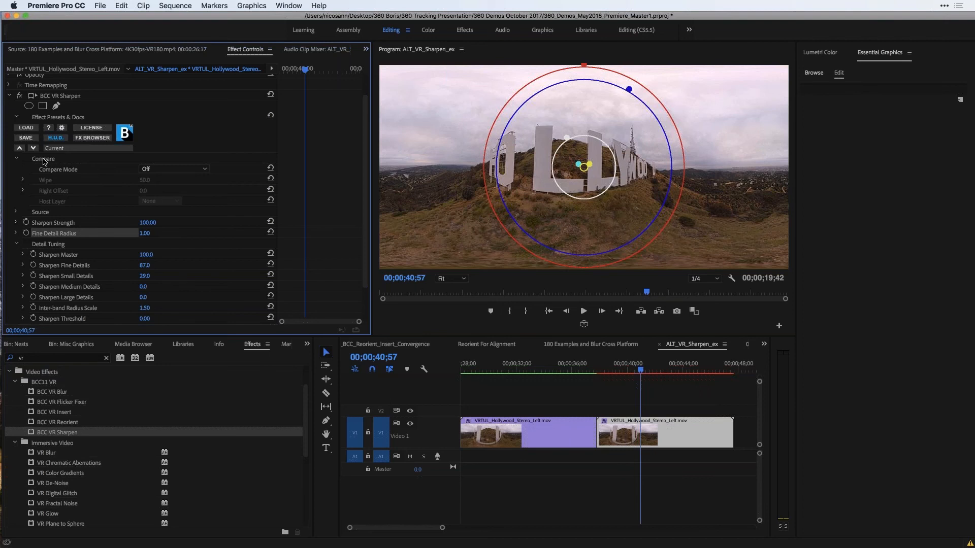
left_click(161, 169)
left_click(161, 170)
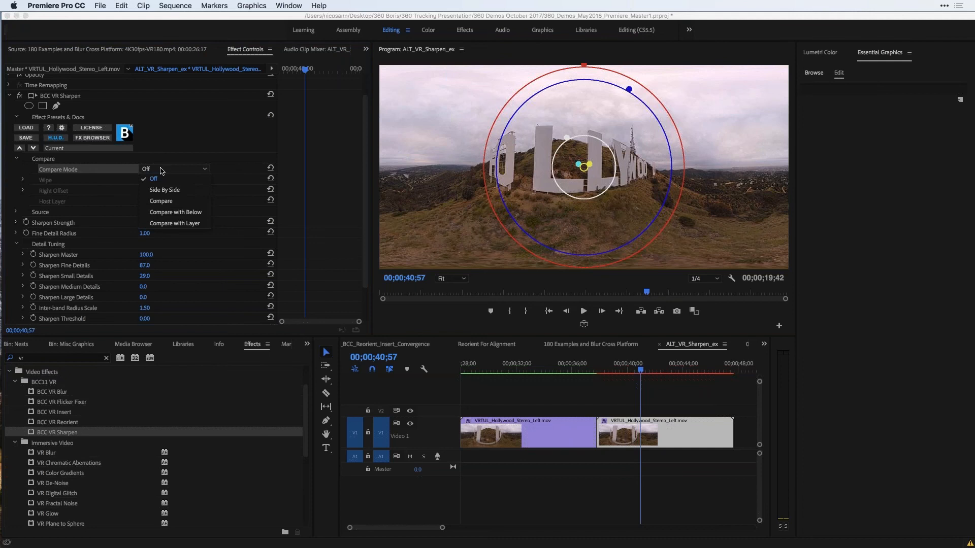
left_click(161, 201)
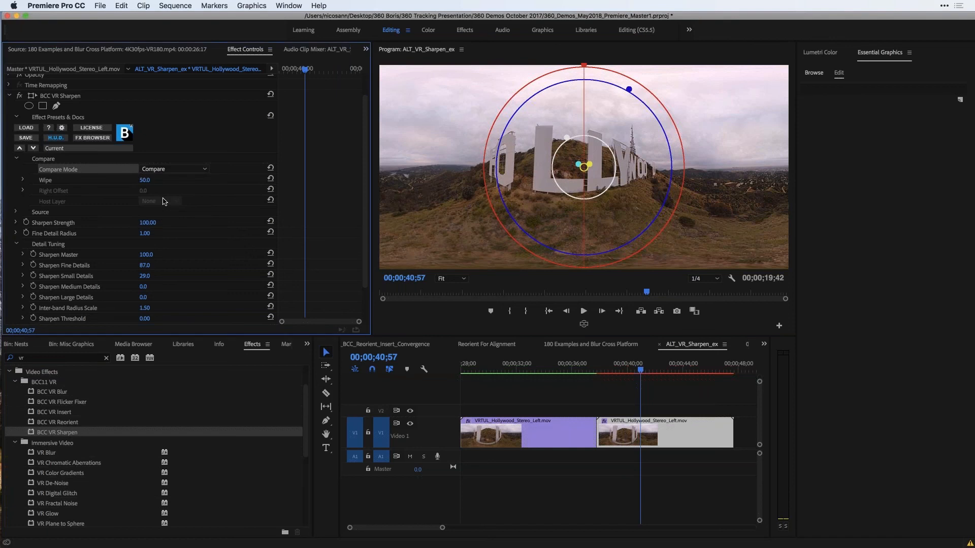
left_click(170, 172)
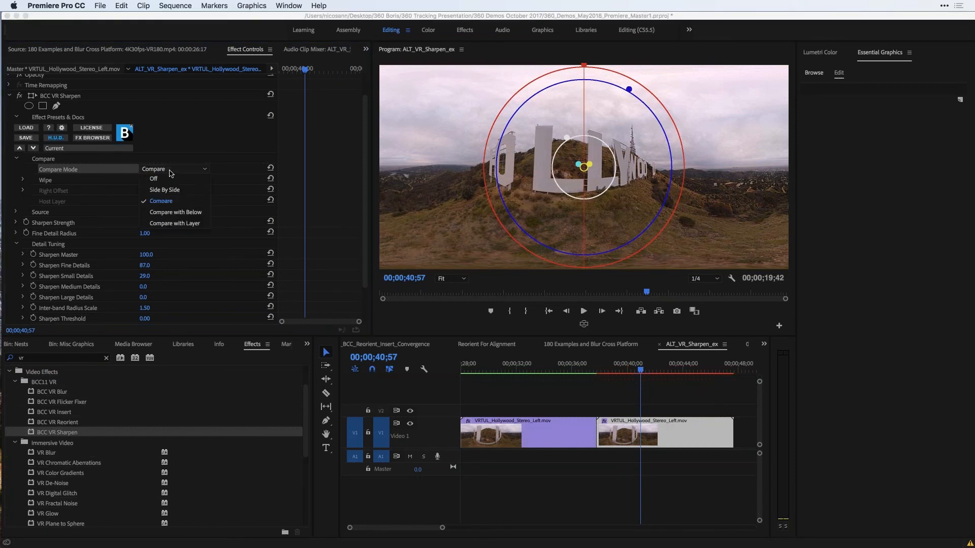
left_click(162, 201)
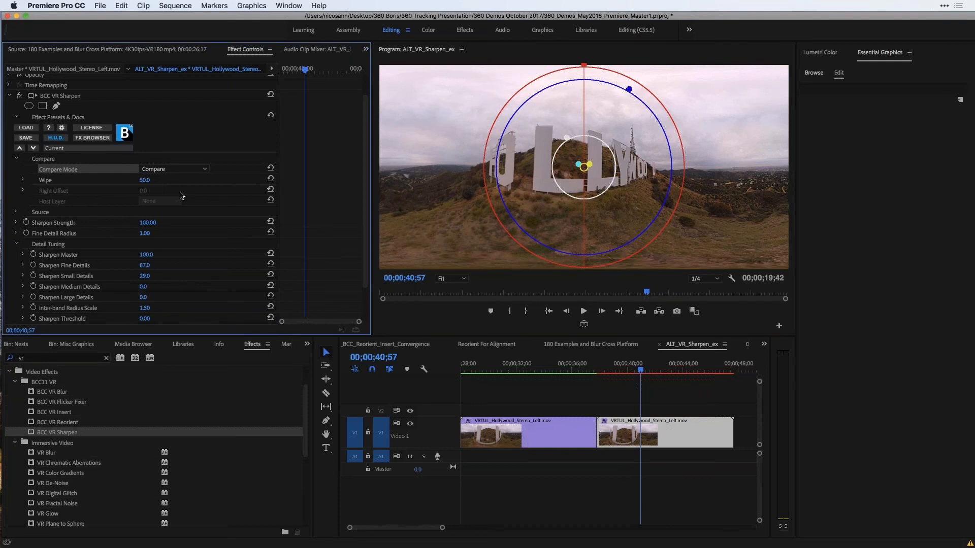
left_click(17, 213)
left_click(17, 213)
Step: Switch Edge Sensitivity repeatedly between On - slower and Off - faster to compare the sharpening, ending on Off - faster
scroll(168, 294, "down", 4)
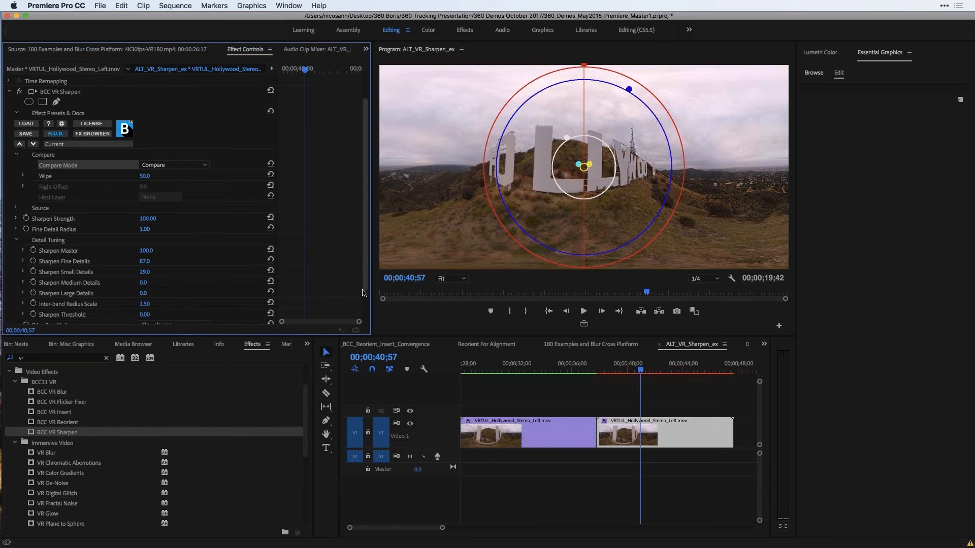
left_click(167, 287)
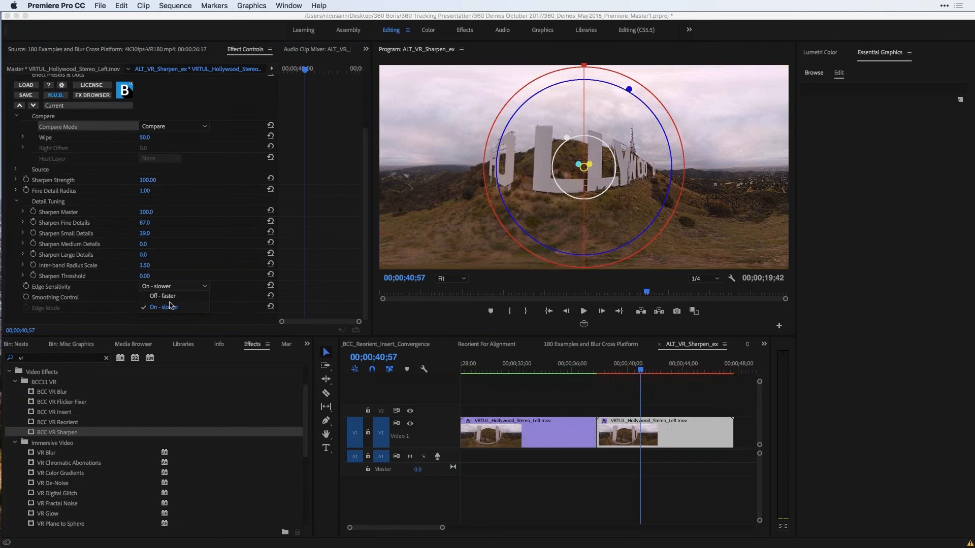
left_click(169, 297)
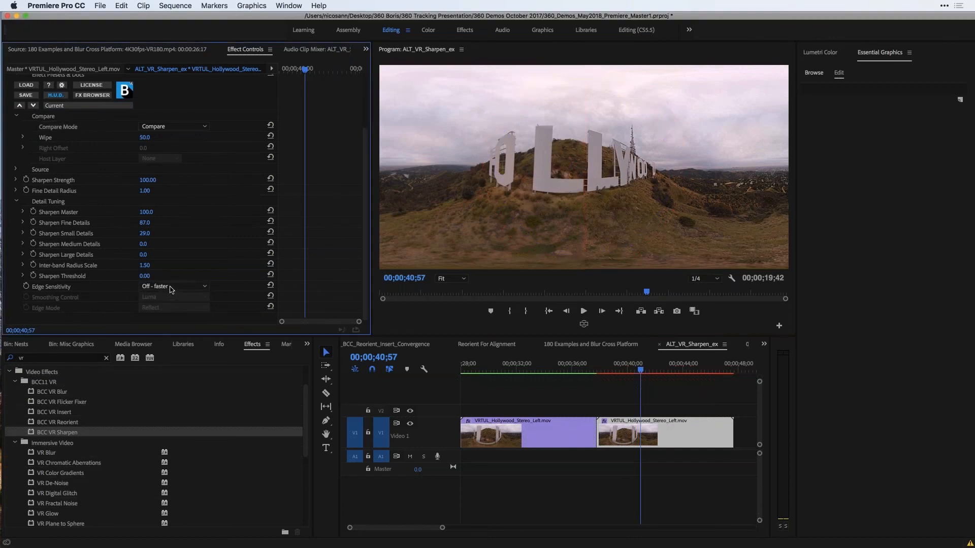
left_click(171, 287)
left_click(169, 297)
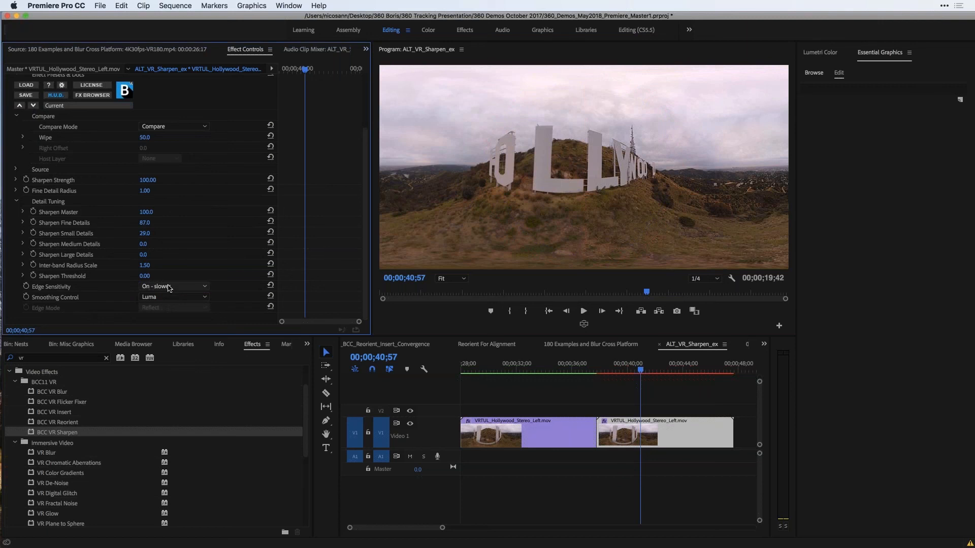
left_click(167, 287)
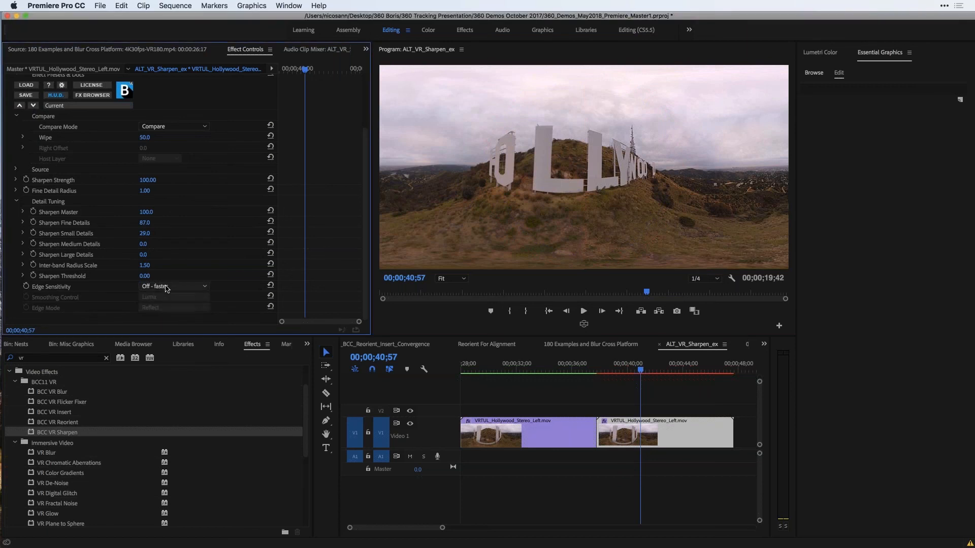
left_click(159, 307)
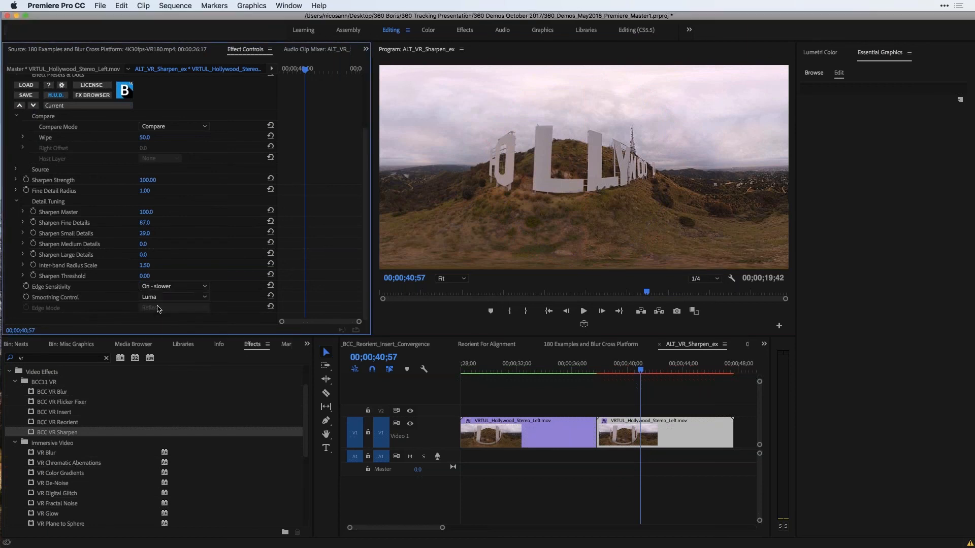
left_click(161, 288)
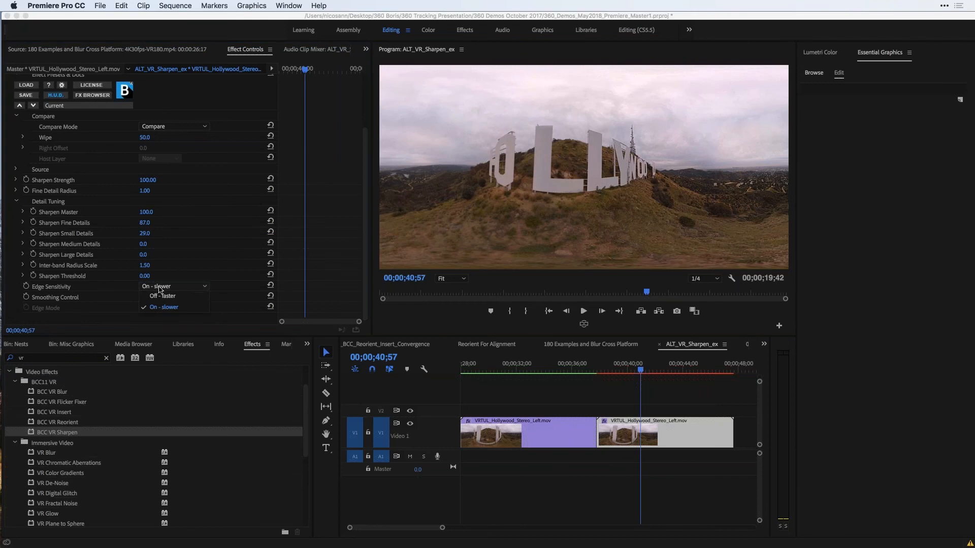
left_click(161, 296)
left_click(161, 287)
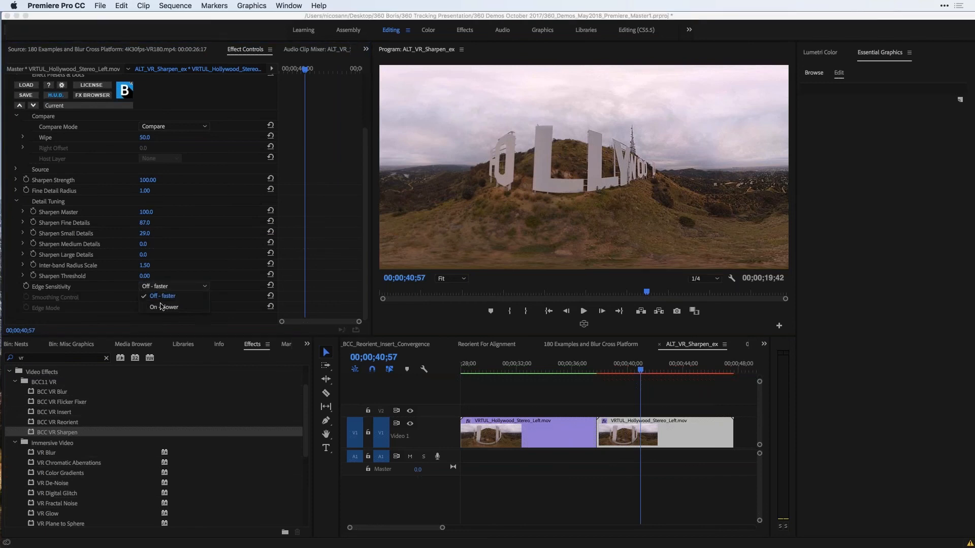
left_click(162, 307)
left_click(162, 288)
left_click(162, 296)
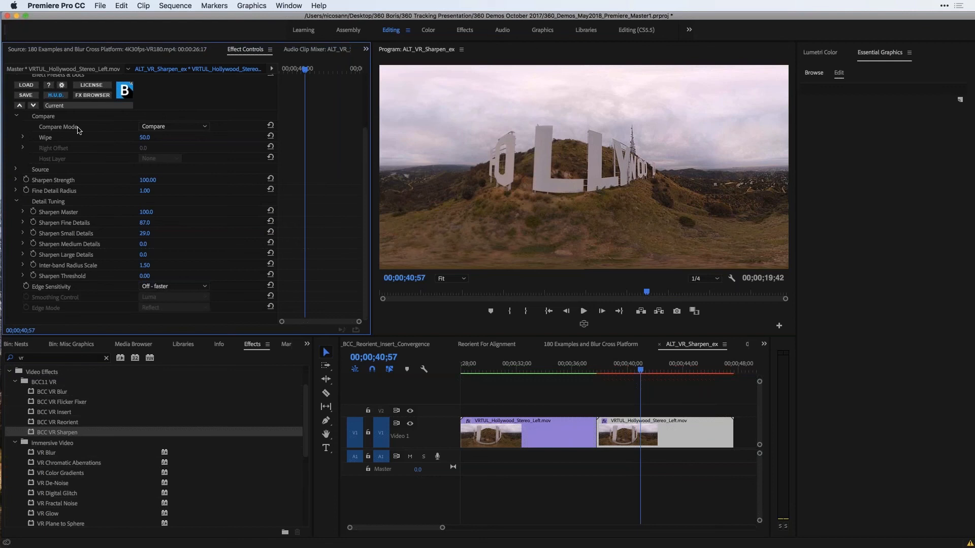
Step: Try the Side By Side compare mode and set its Slide value to 49
scroll(78, 131, "up", 4)
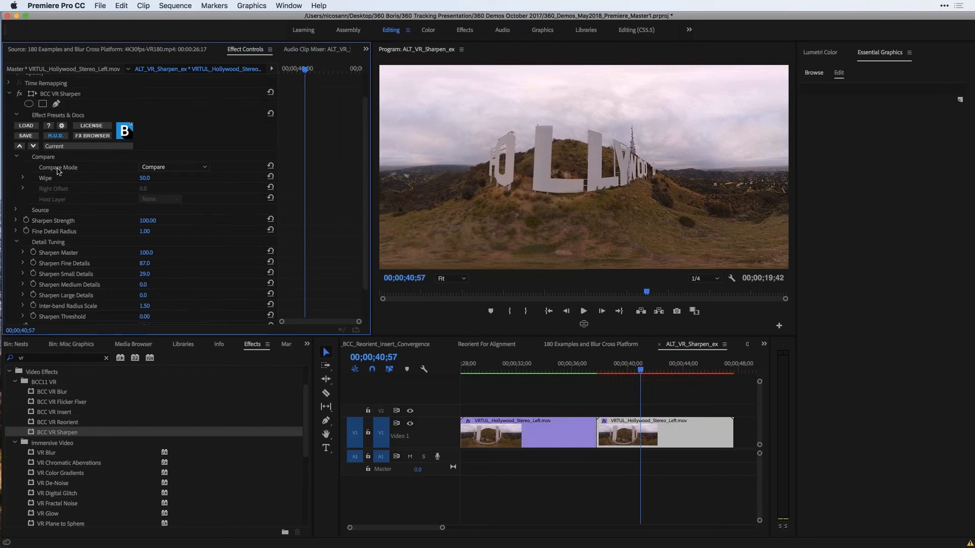
left_click(17, 158)
left_click(17, 158)
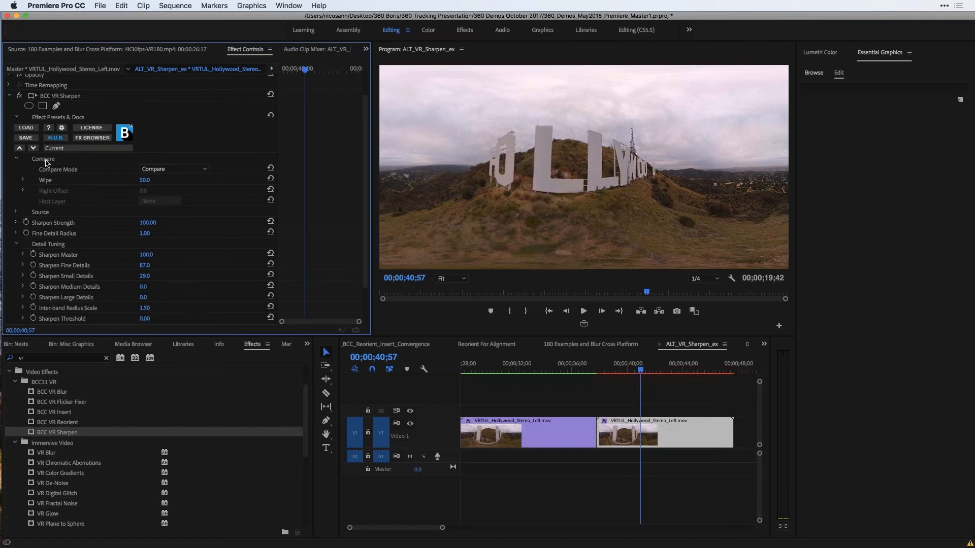
left_click(186, 170)
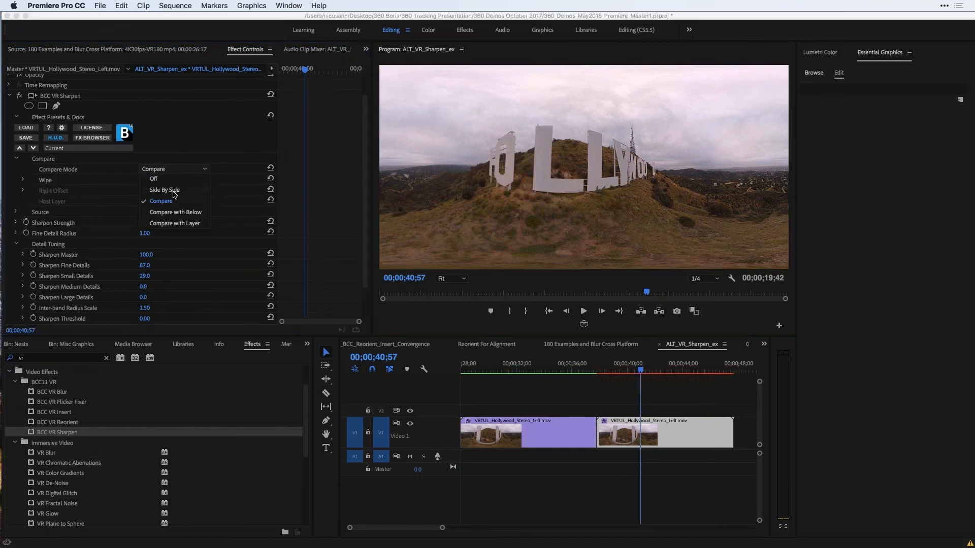
left_click(174, 190)
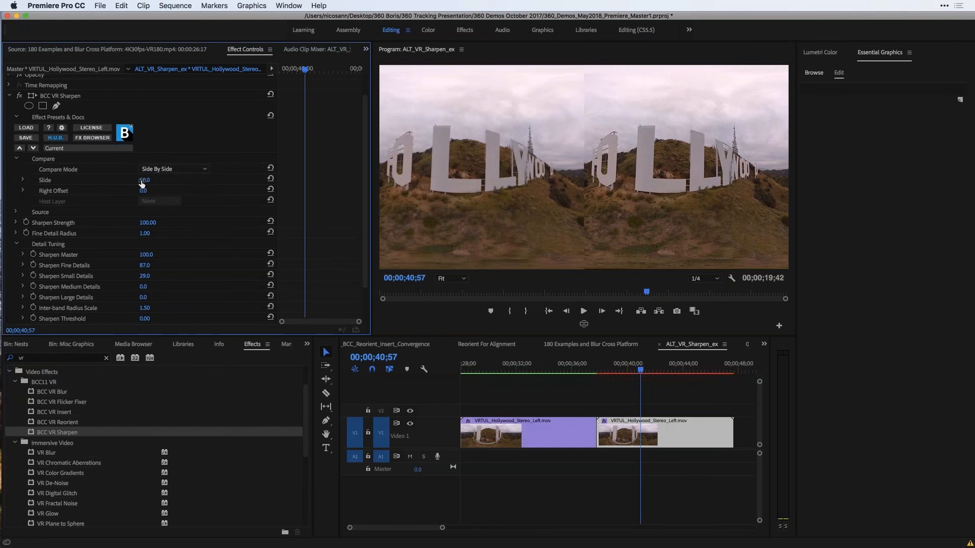
left_click_drag(145, 184, 142, 184)
Step: Set Compare Mode to Compare with the Wipe value at 45
left_click(167, 170)
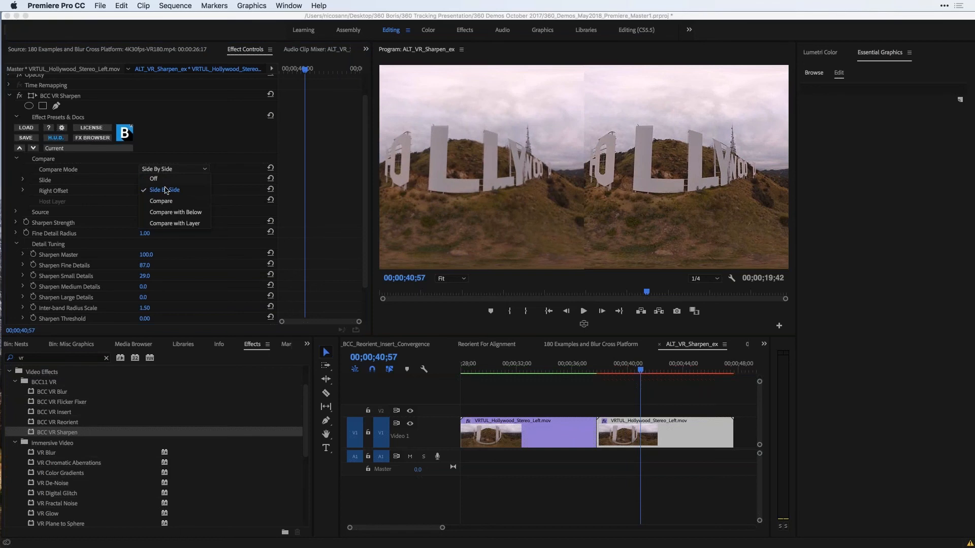
left_click(168, 201)
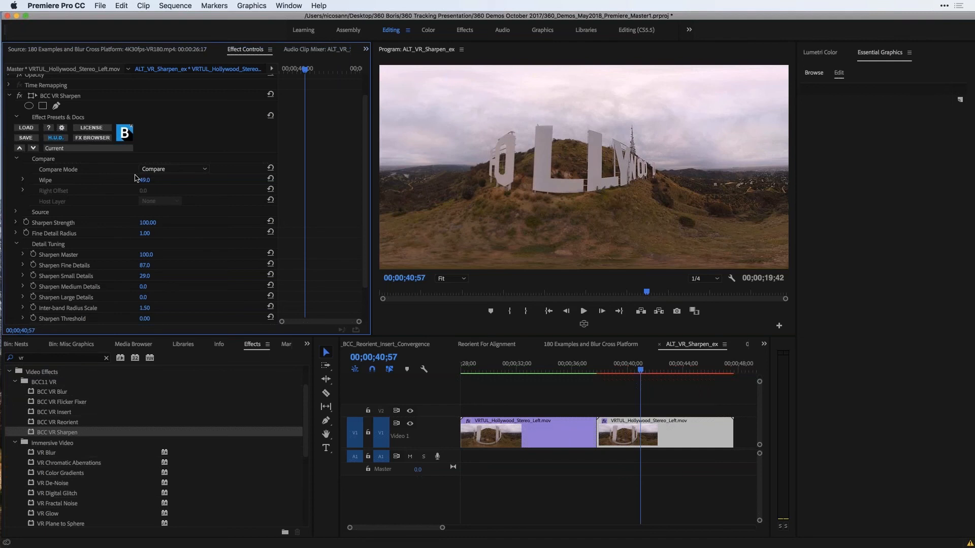
mouse_move(136, 178)
left_mouse_down()
mouse_move(161, 177)
mouse_move(111, 178)
mouse_move(151, 178)
mouse_move(125, 178)
mouse_move(147, 178)
mouse_move(134, 178)
left_mouse_up()
Step: Enlarge the effect settings and program preview areas, then show the program image full screen
left_click_drag(374, 336, 378, 417)
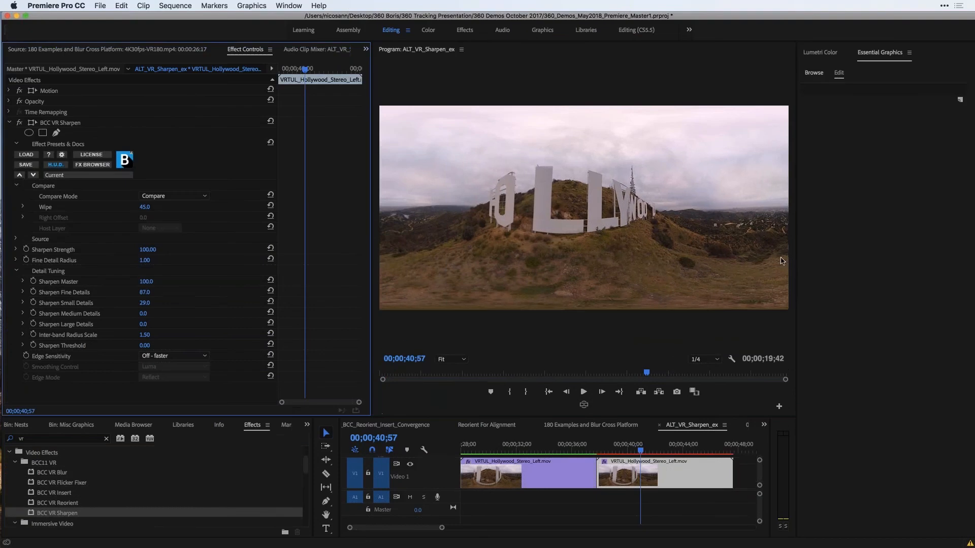
left_click_drag(797, 261, 889, 244)
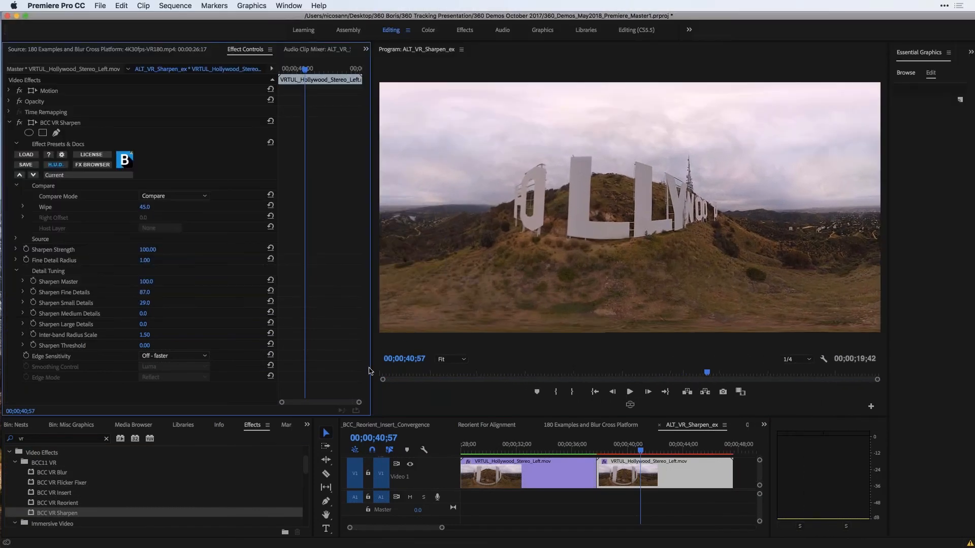
left_click_drag(379, 369, 389, 370)
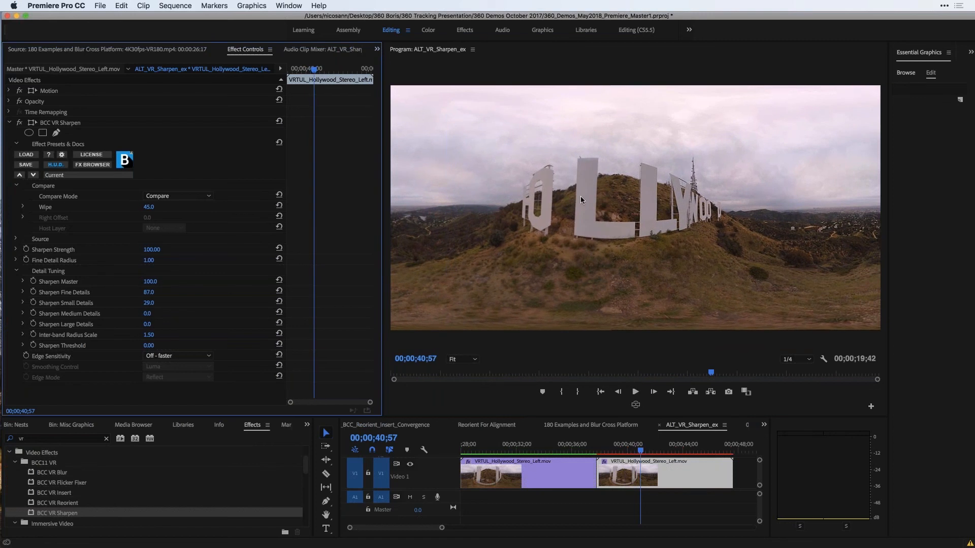
key("ctrl+grave")
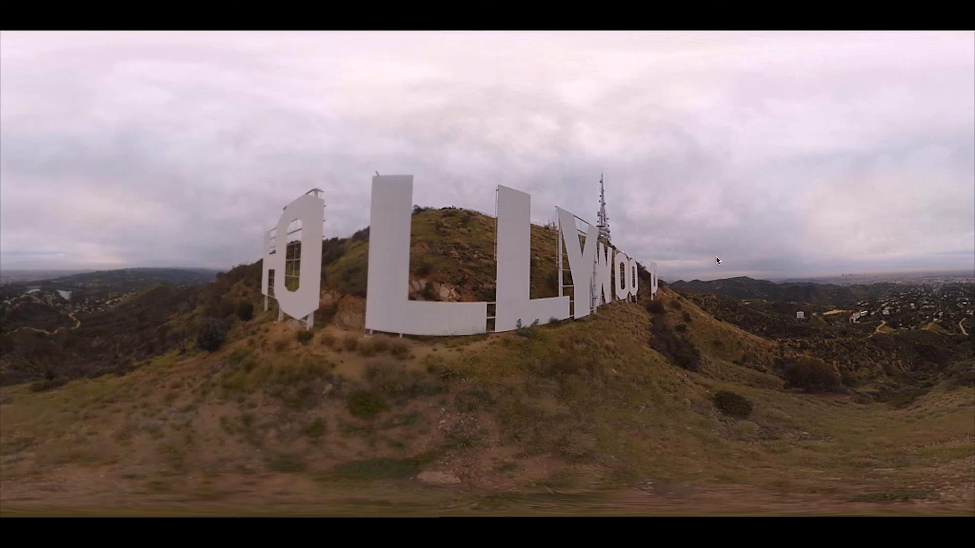
Step: Leave the full-screen preview and set the BCC VR Sharpen Wipe value to 48
key("ctrl+grave")
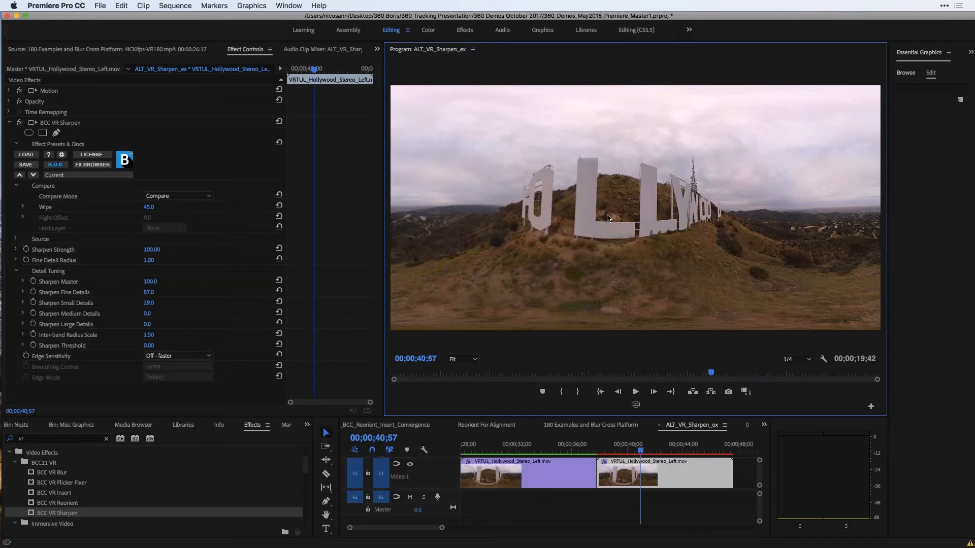
left_click_drag(148, 208, 146, 208)
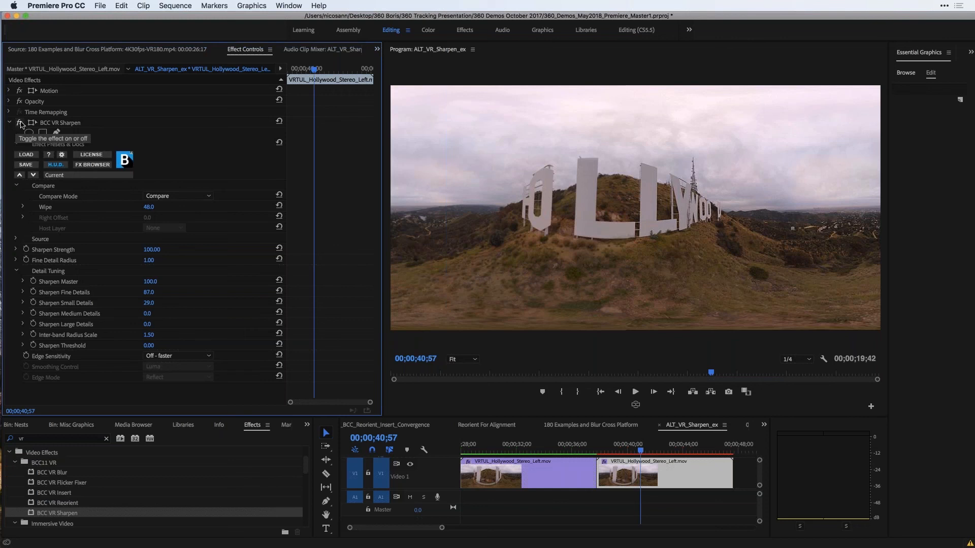
left_click(26, 165)
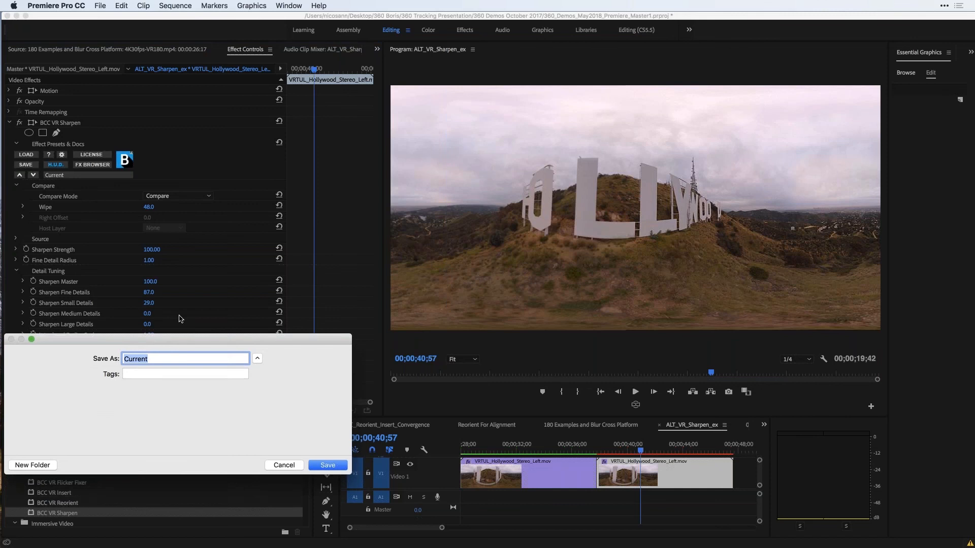
left_click_drag(152, 331, 258, 243)
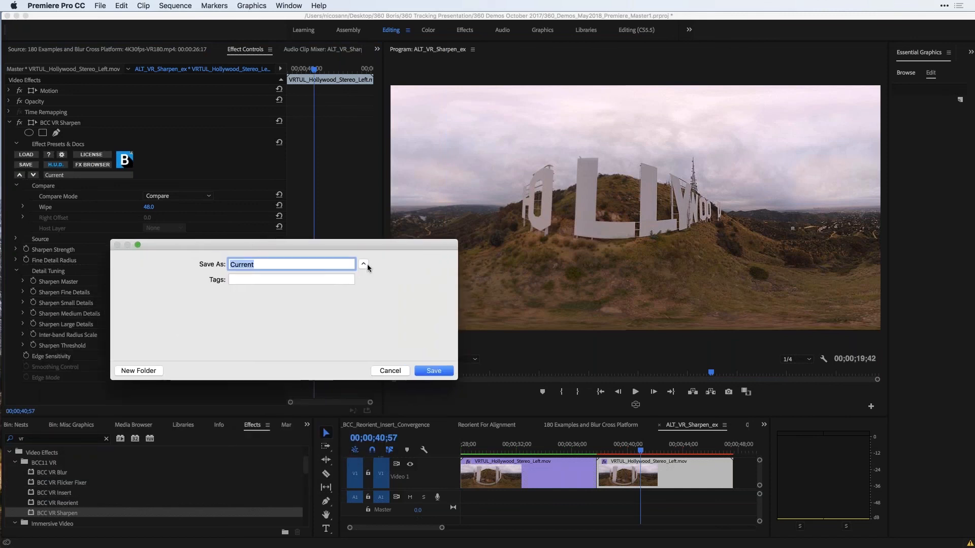
left_click(389, 371)
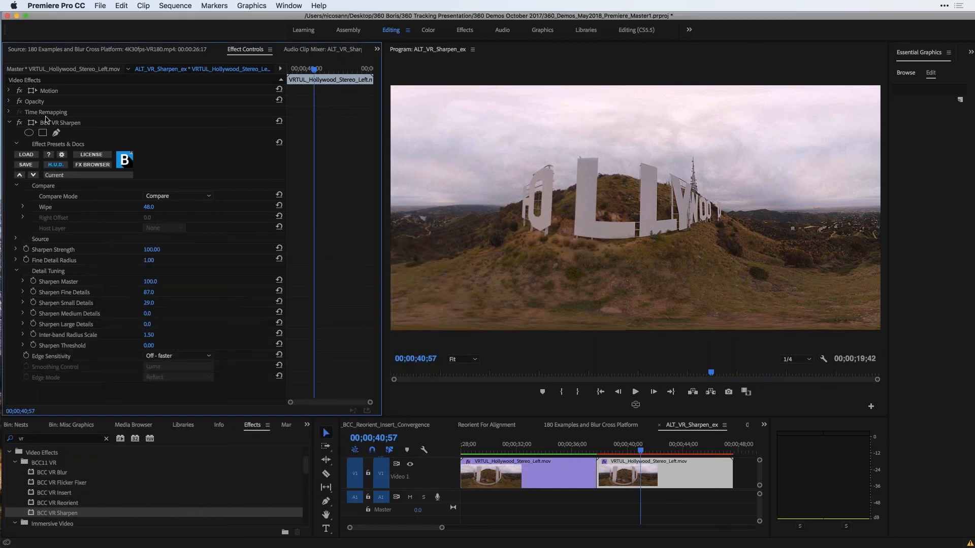
Step: Show the rename and preset-saving options of the BCC VR Sharpen effect, and collapse its settings
left_click(55, 125)
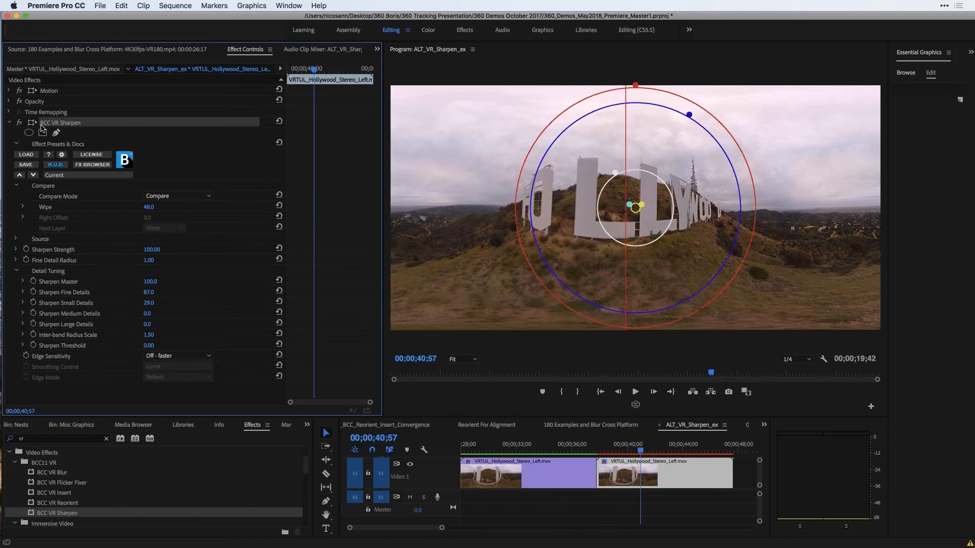
right_click(72, 128)
left_click(113, 145)
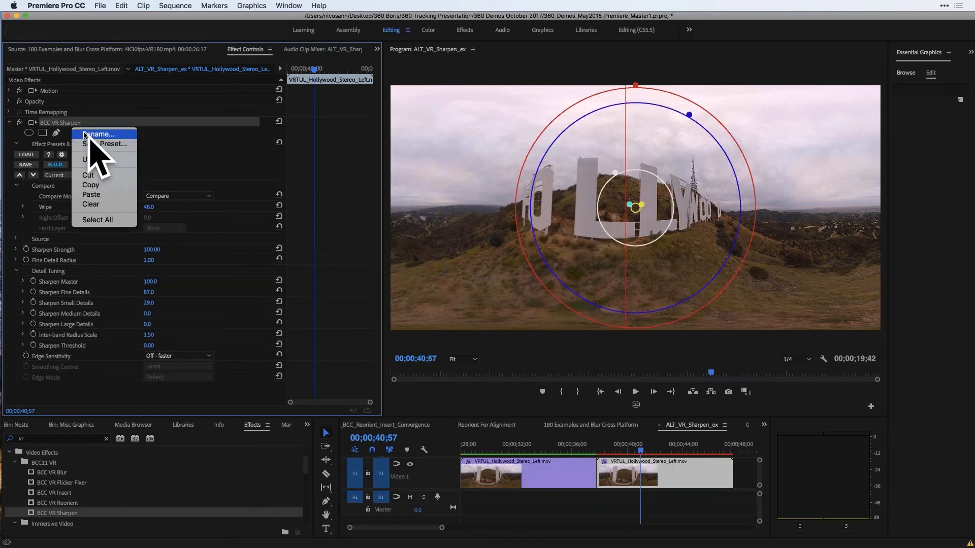
left_click(9, 122)
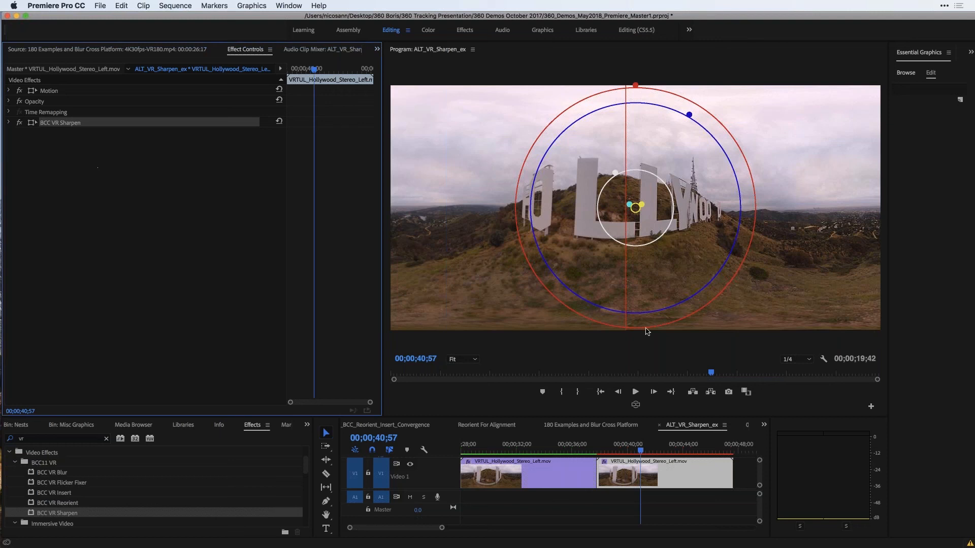
Step: Open the 08_VR_Flicker_Fixer_Vuze_Footage sequence and move the playhead back to its start
left_click(765, 426)
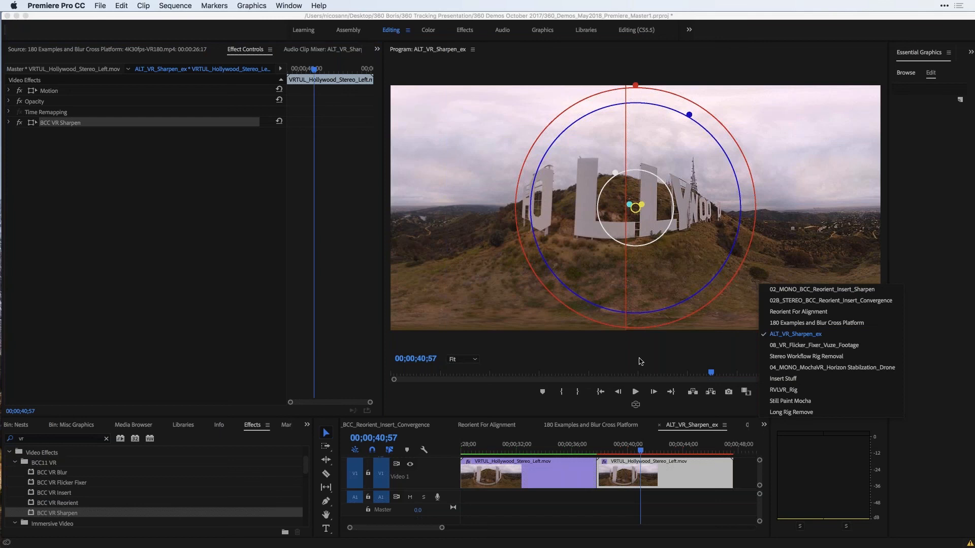
left_click(825, 345)
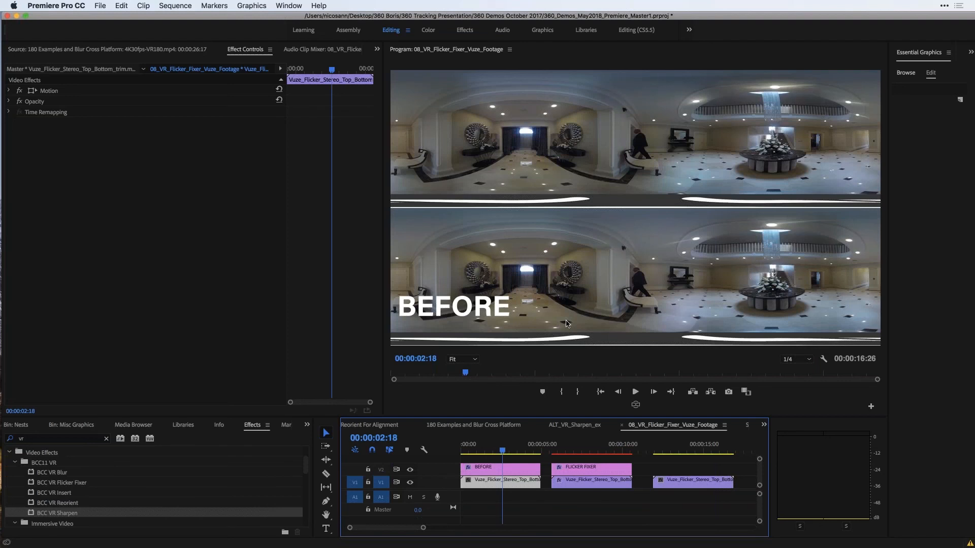
left_click_drag(486, 450, 454, 450)
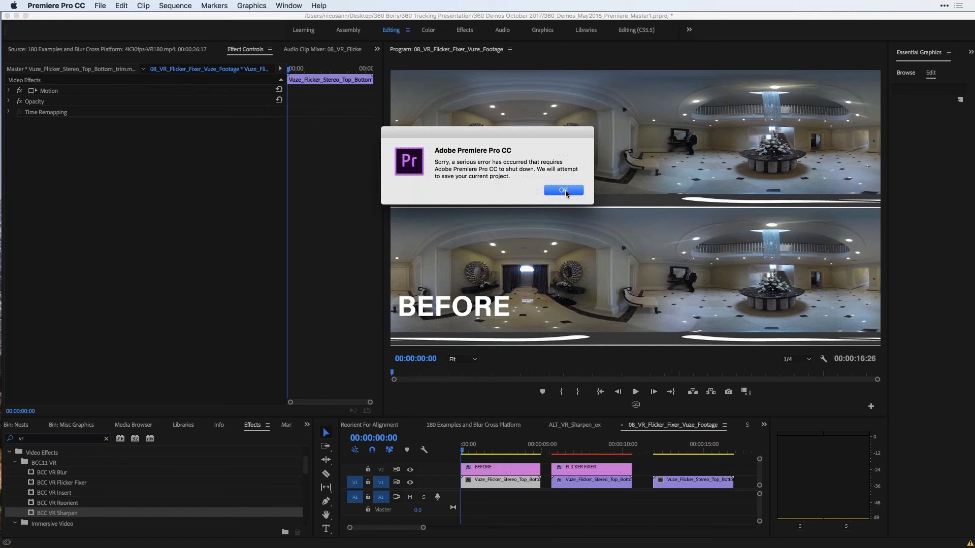
Step: Relaunch Adobe Premiere Pro CC 2018 after the crash, open the recovered project and accept the substitution of its missing font
left_click(566, 193)
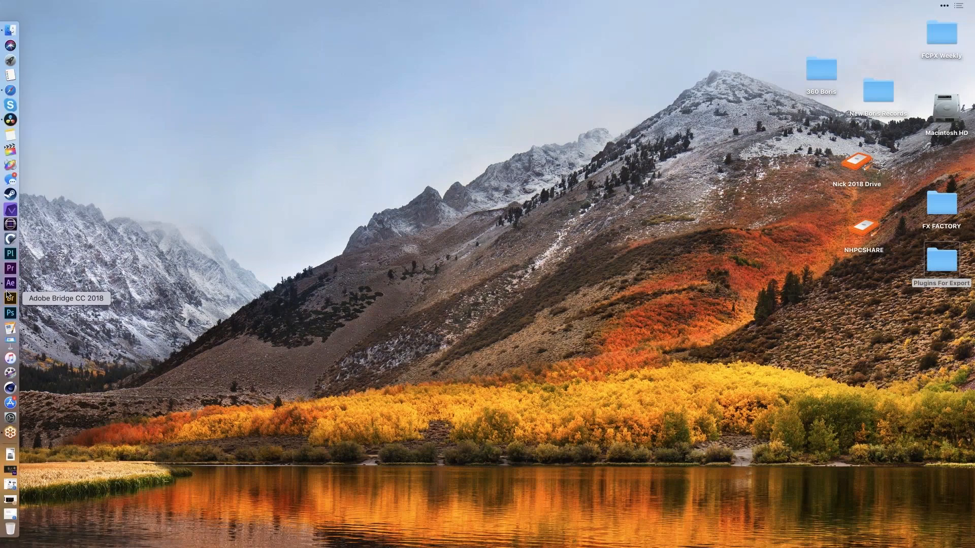
left_click(463, 203)
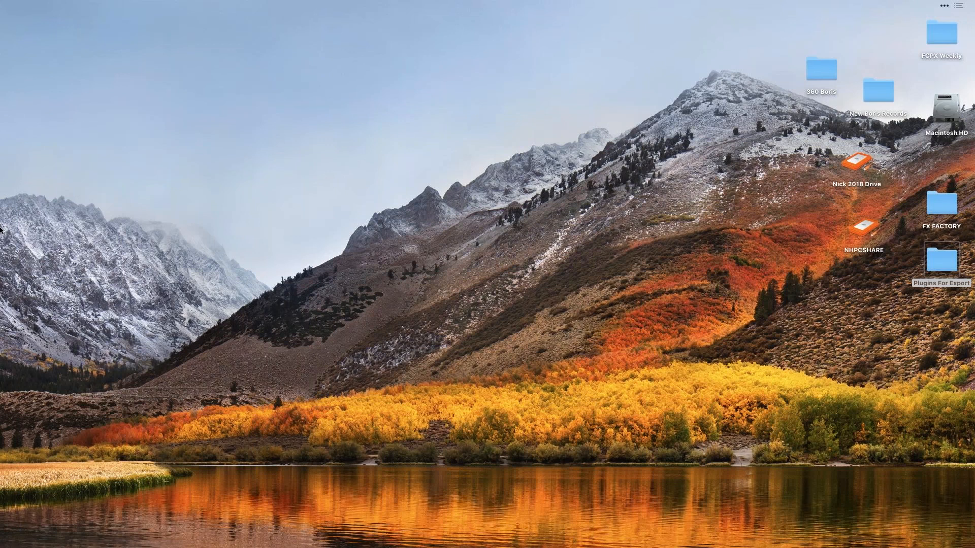
mouse_move(1, 230)
left_click(10, 269)
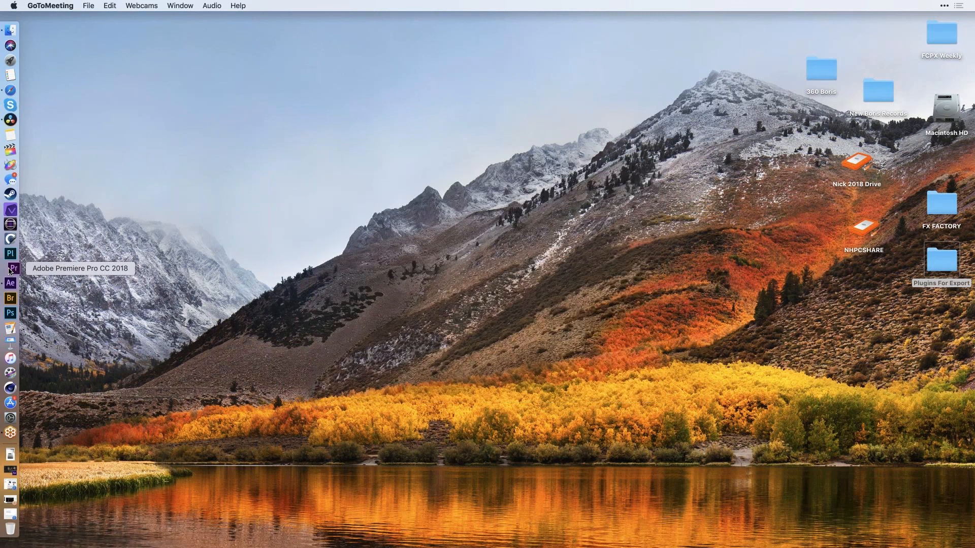
left_click(559, 297)
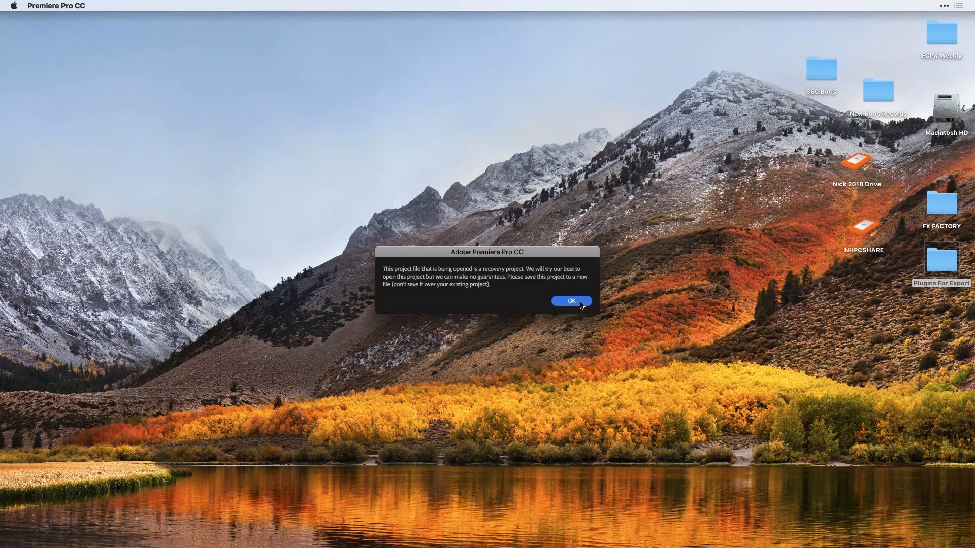
left_click(570, 299)
left_click(639, 257)
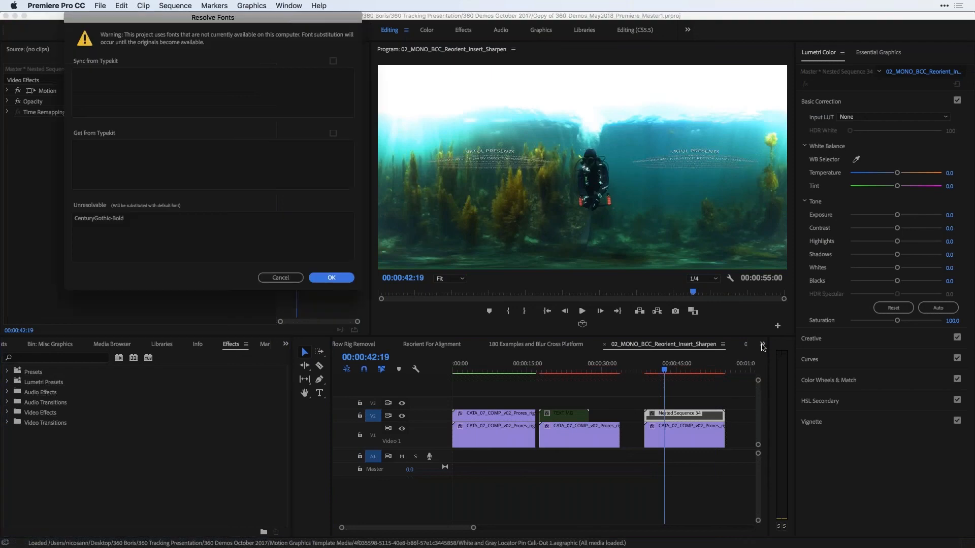
left_click(333, 278)
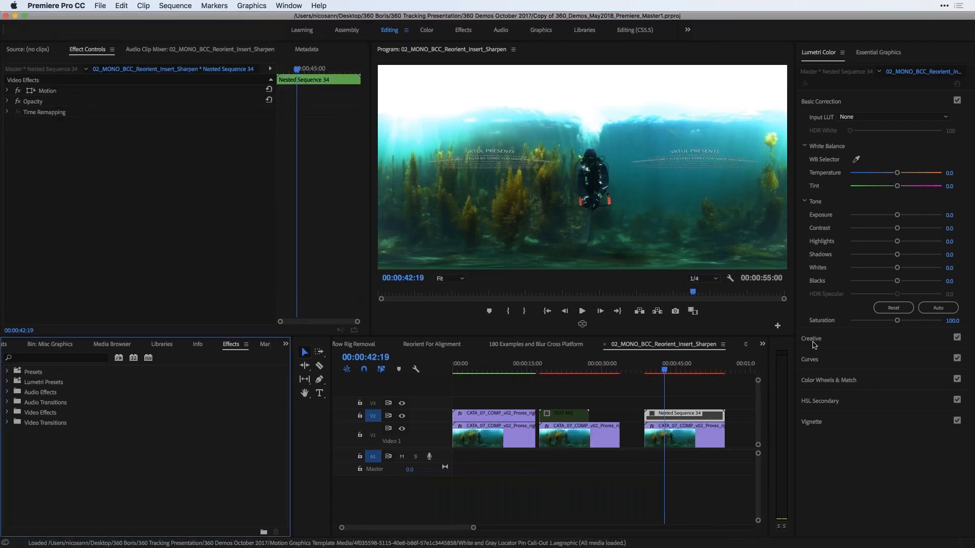
Step: Switch to the 08_VR_Flicker_Fixer_Vuze_Footage sequence and play its BEFORE clip from the start
left_click(762, 344)
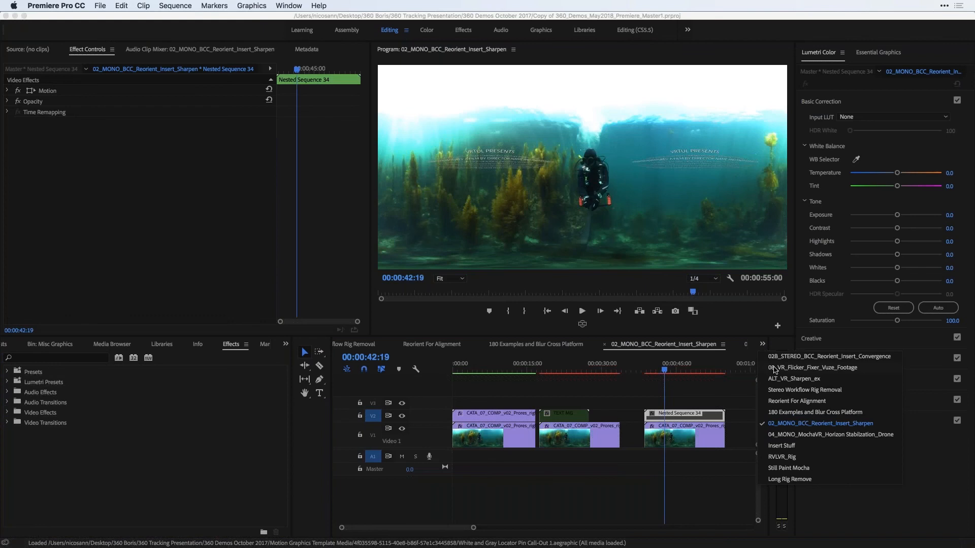
left_click(775, 368)
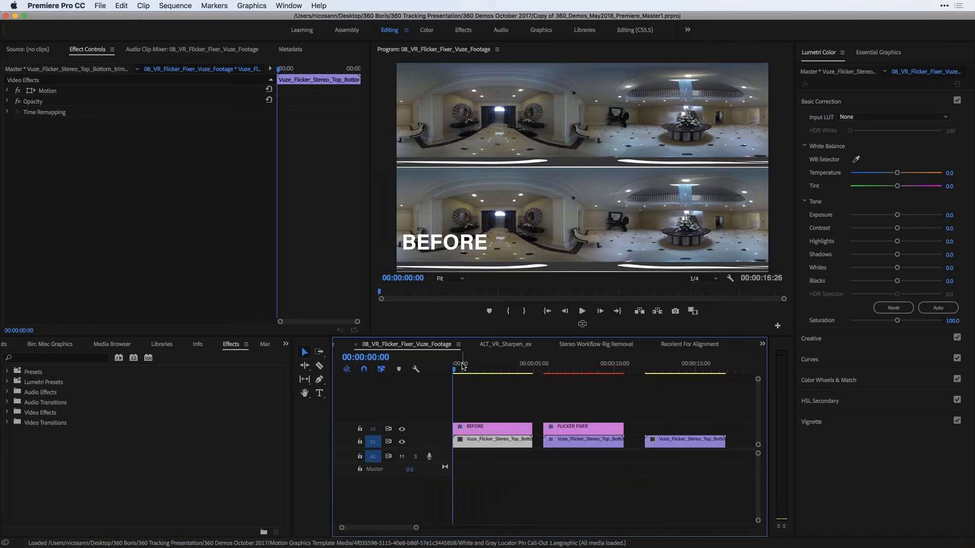
key("shift+4")
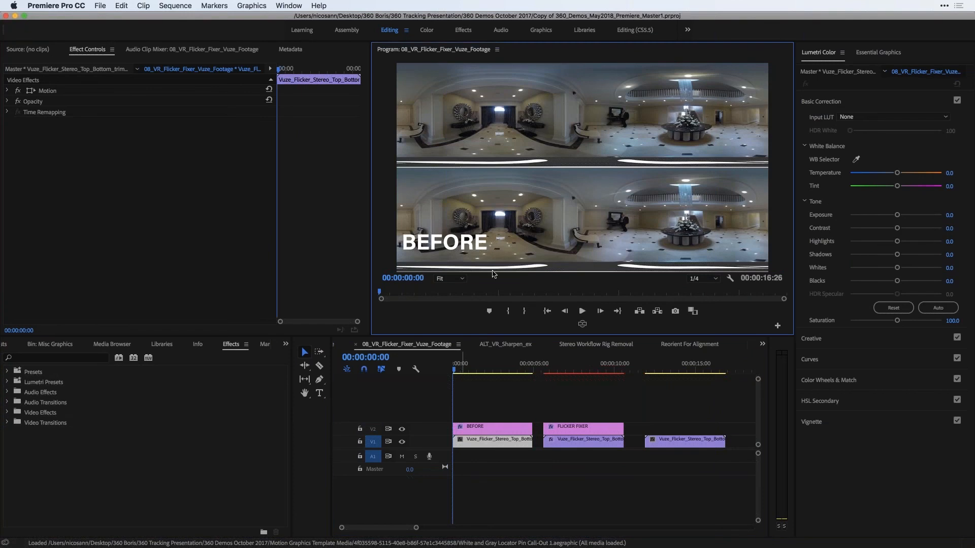
left_click_drag(470, 371, 451, 372)
key("space")
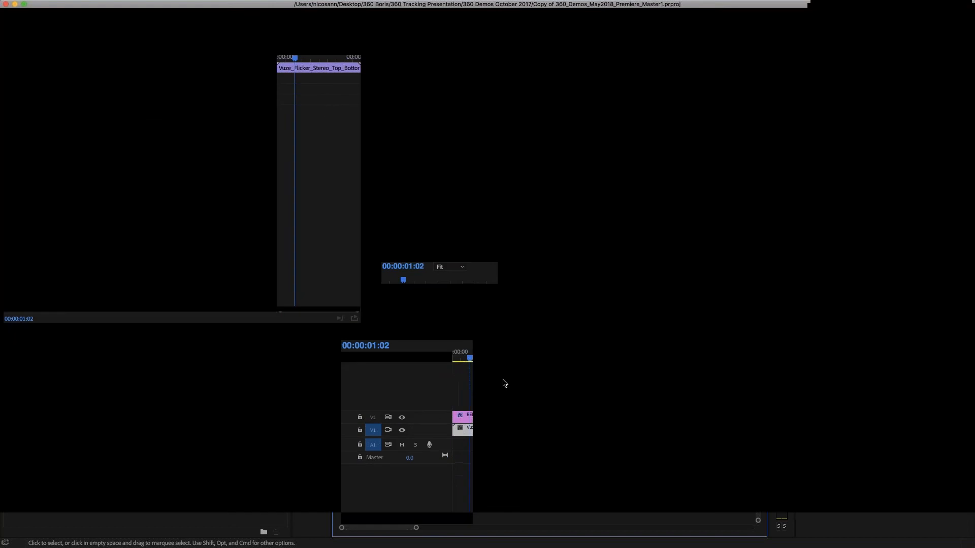
left_click(505, 371)
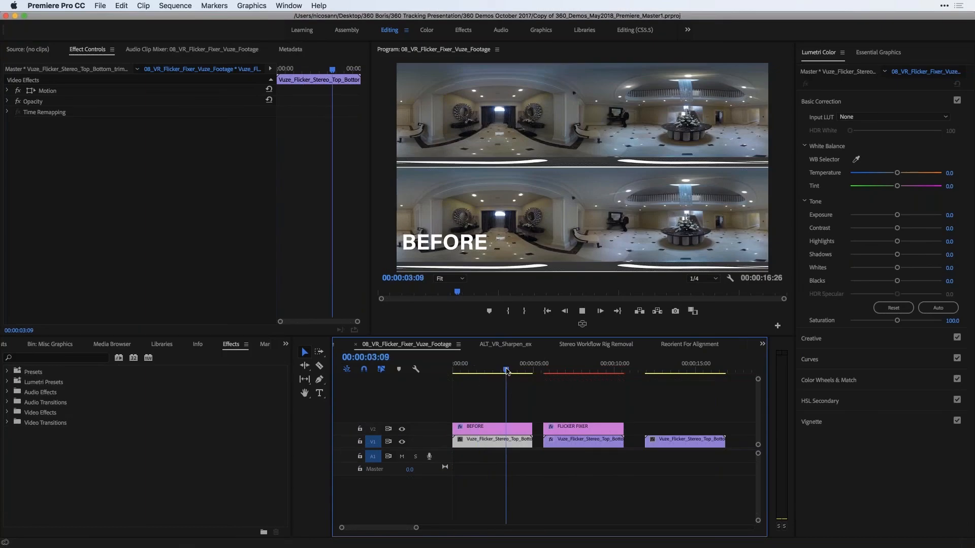
Step: Preview the untitled third clip at 00:00:14:26, and replay the BEFORE clip from the start to examine its flicker
left_click(694, 369)
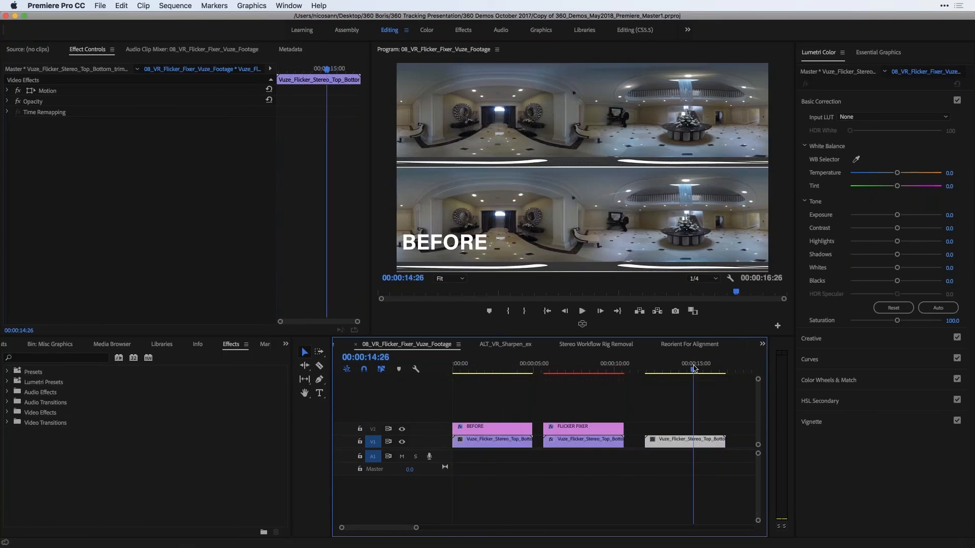
left_click(504, 348)
left_click(406, 344)
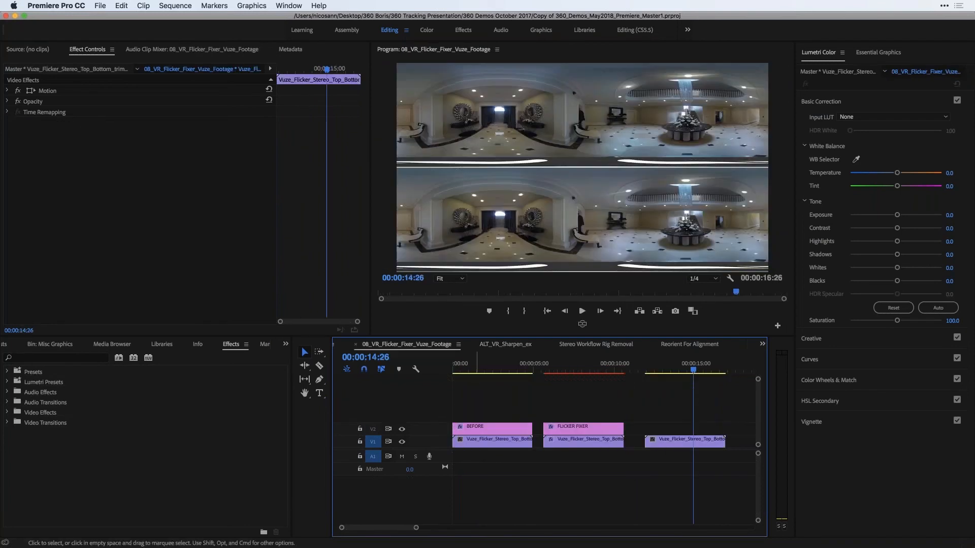
left_click_drag(483, 371, 446, 371)
key("space")
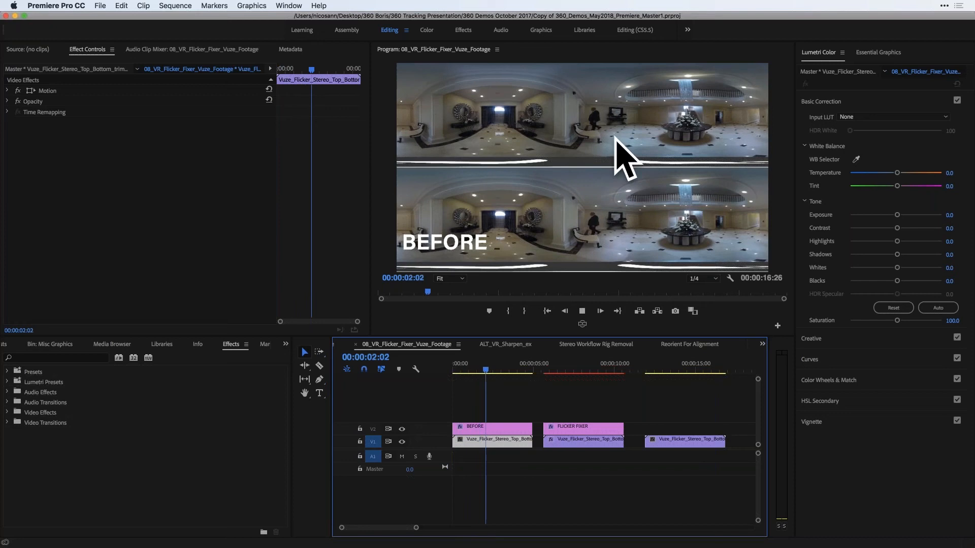
key("ctrl+grave")
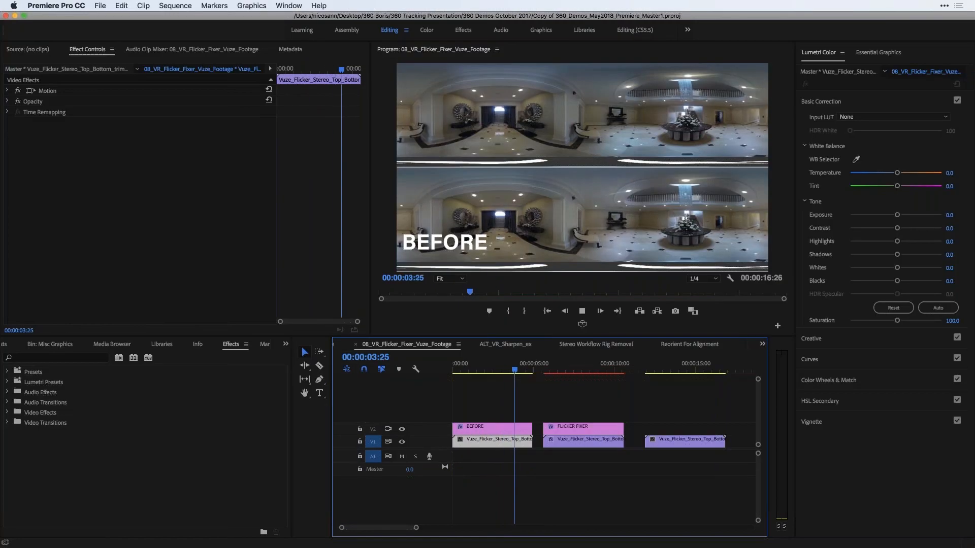
Step: Play the FLICKER FIXER clip from 00:00:06:17 to review the corrected footage
left_click(559, 366)
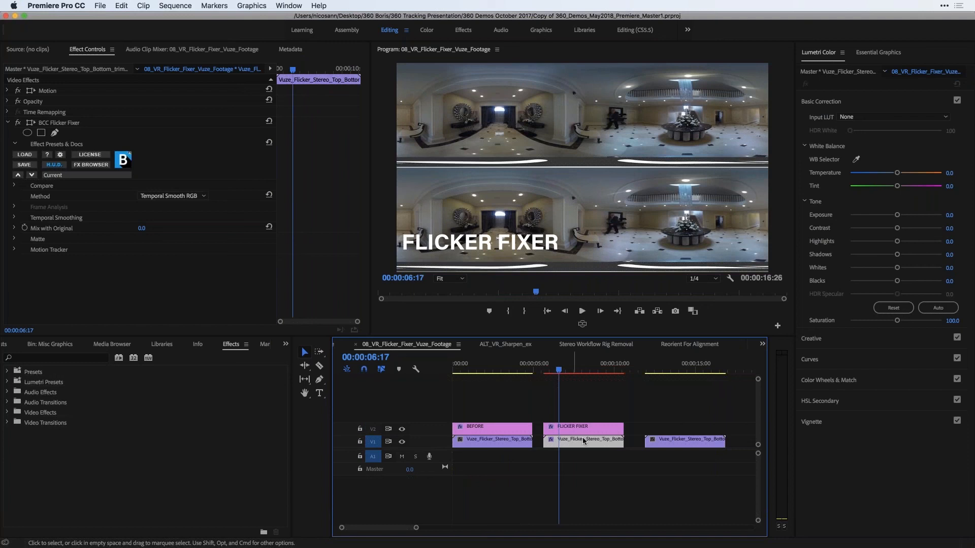
key("space")
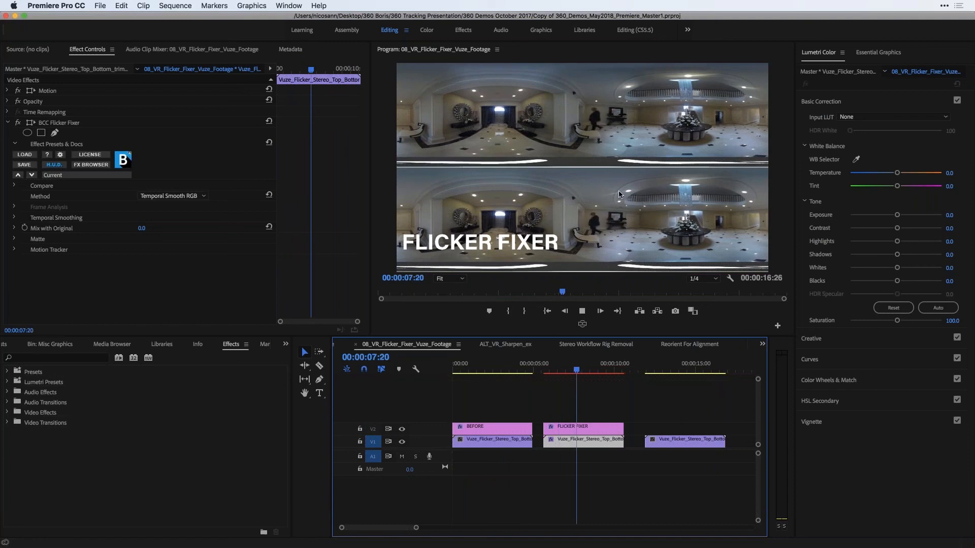
key("space")
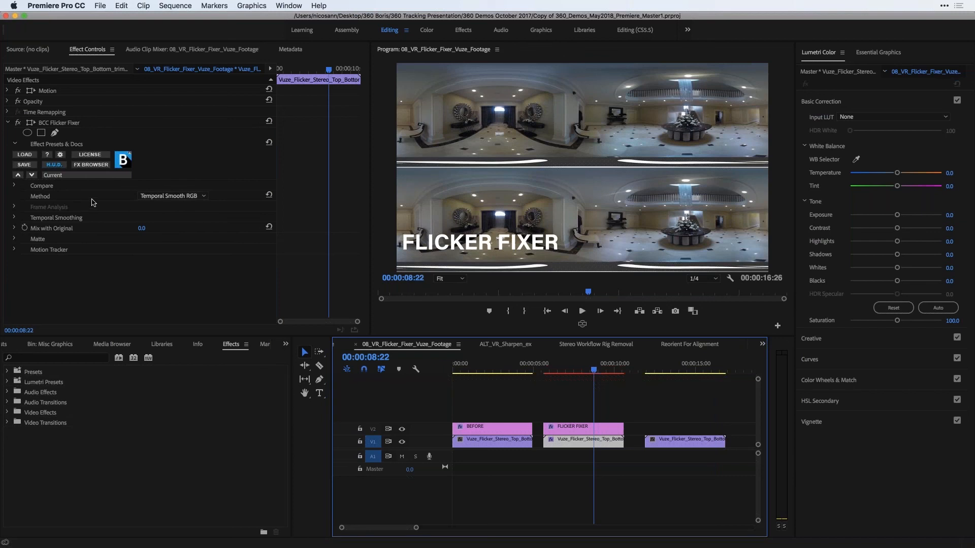
Step: Enlarge the effect settings area and choose Temporal Smooth RGB as the BCC Flicker Fixer method
left_click(190, 104)
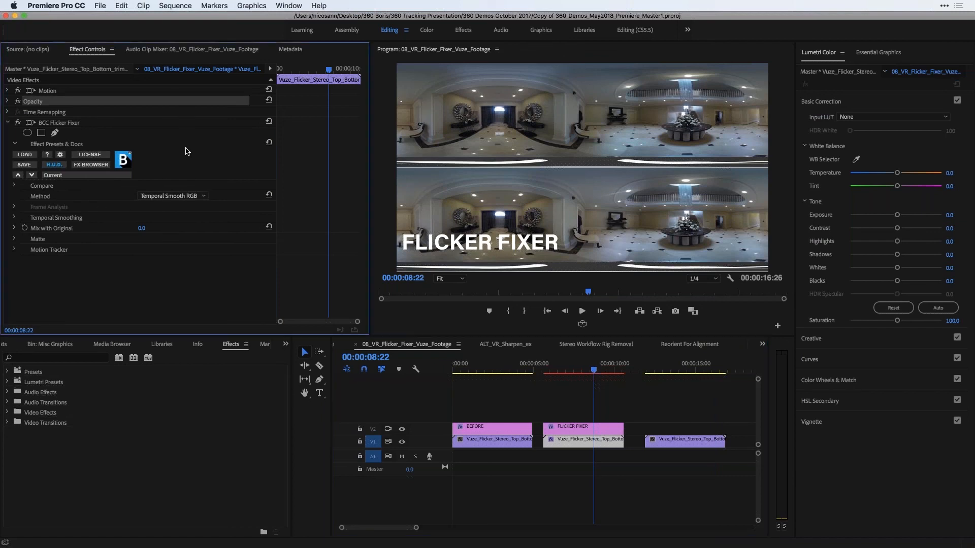
key("grave")
left_click(153, 196)
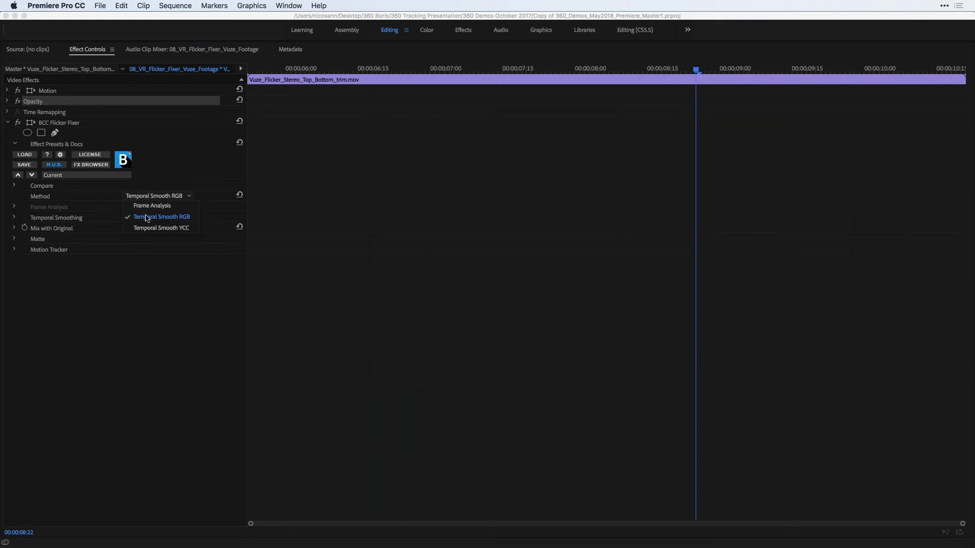
left_click(177, 219)
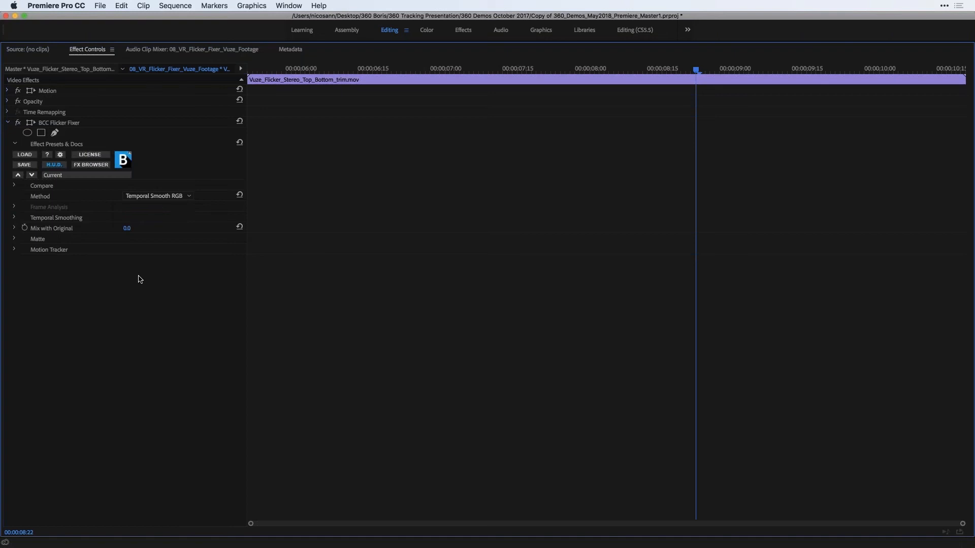
Step: Restore the normal layout and replay the FLICKER FIXER clip from near its beginning
key("grave")
left_click_drag(593, 364, 561, 364)
key("space")
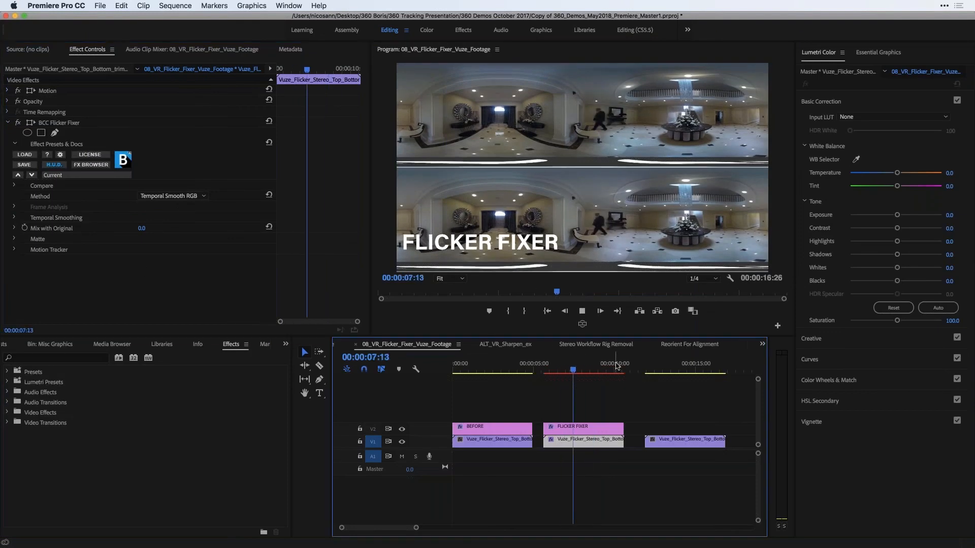
key("space")
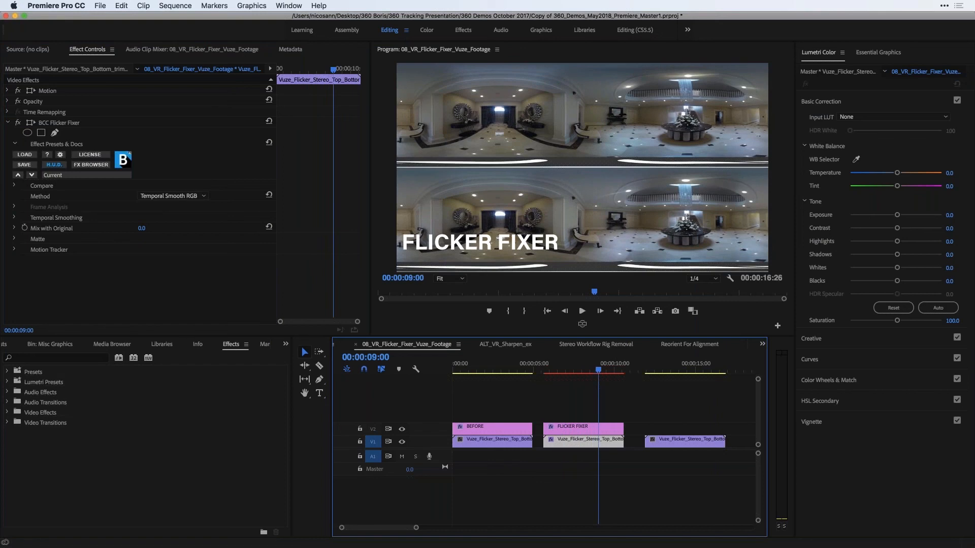
Step: Set the BCC Flicker Fixer compare mode to Side By Side and its slide to 45
left_click(15, 186)
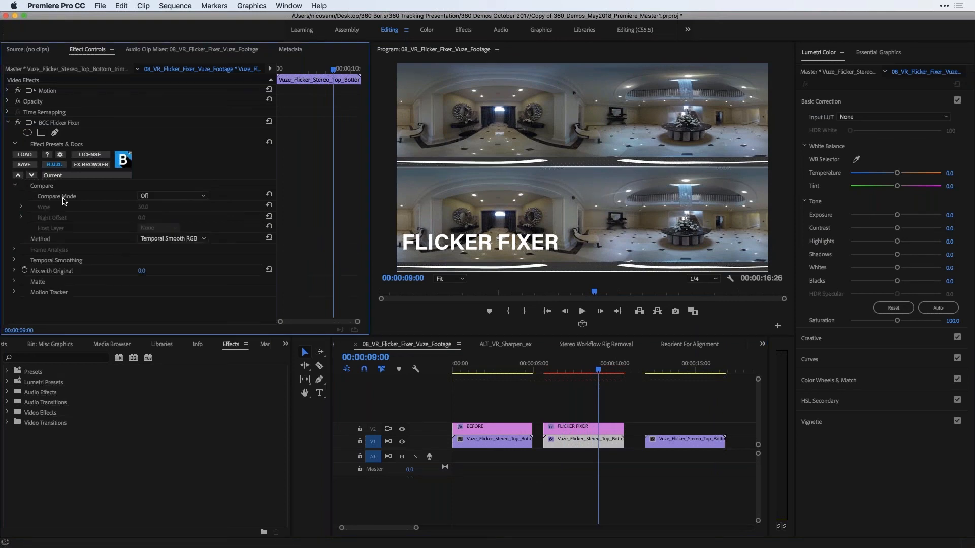
left_click(166, 197)
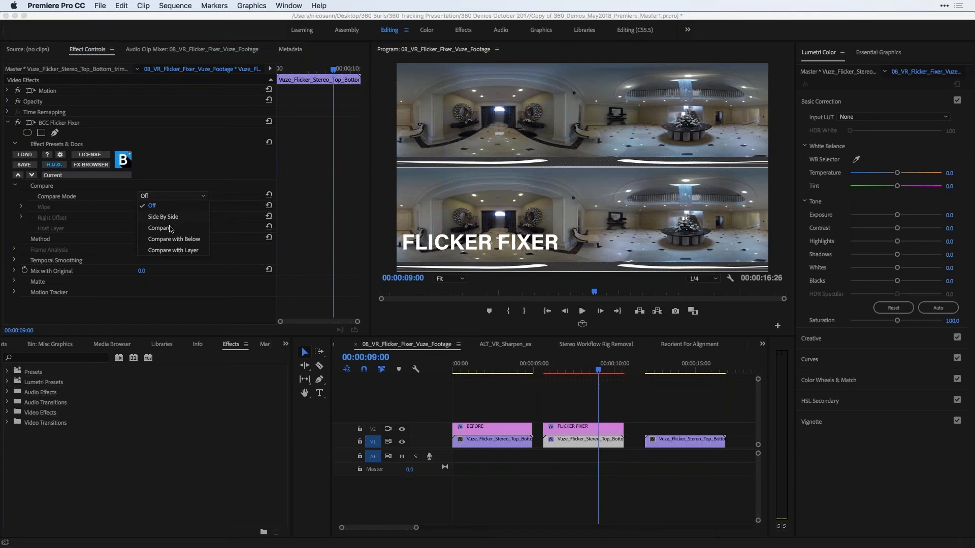
left_click(171, 217)
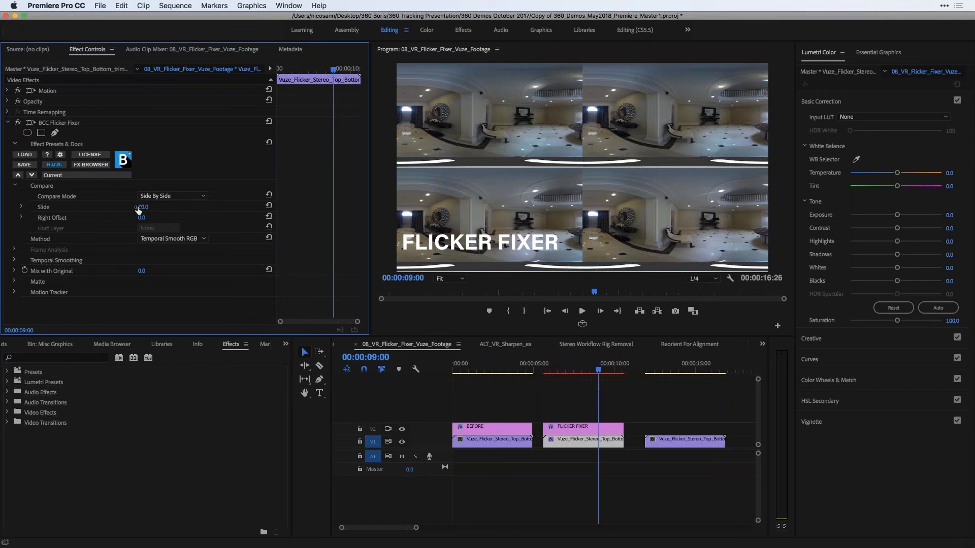
left_click_drag(138, 210, 158, 210)
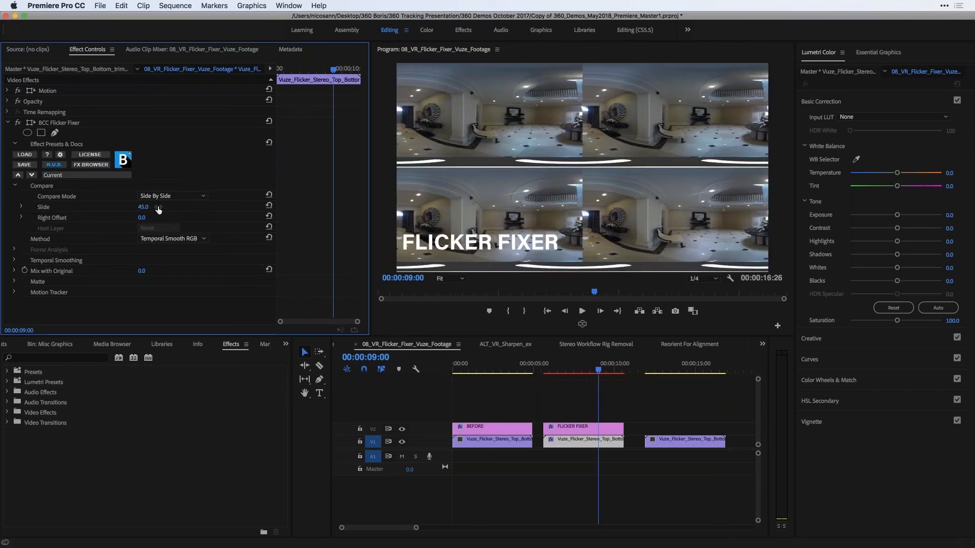
Step: Undo the slide change and switch the BCC Flicker Fixer compare mode to Off
key("super+z")
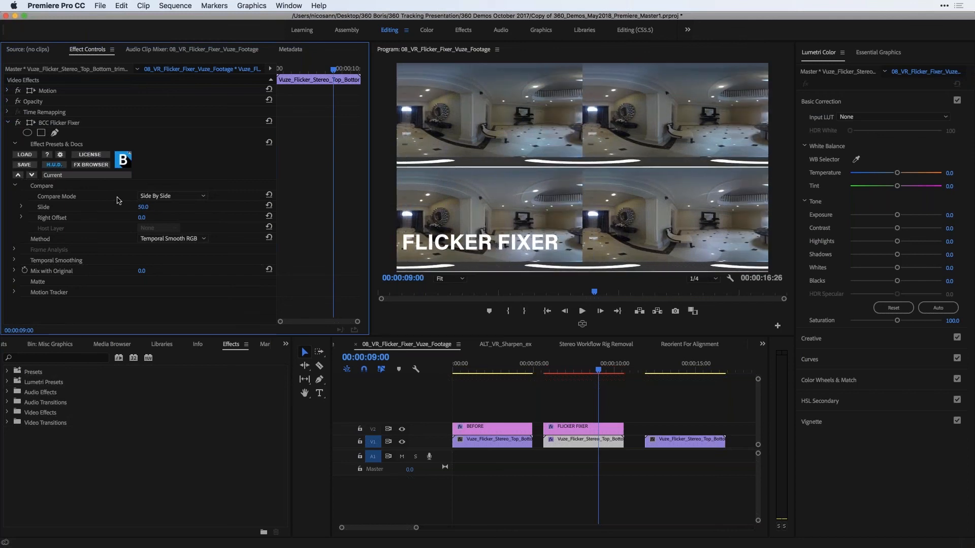
left_click(153, 197)
left_click(154, 206)
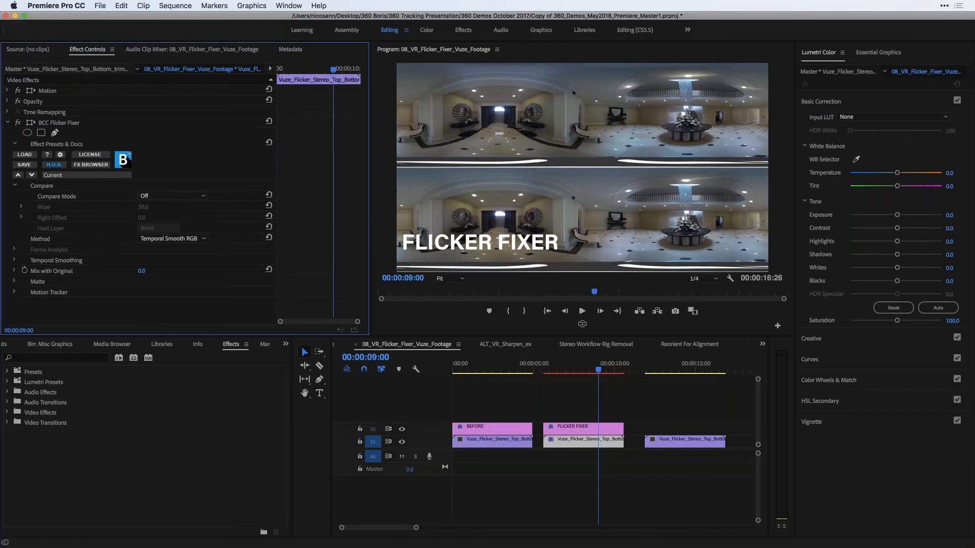
Step: Preview the untitled third Vuze clip at 00:00:13:19
left_click(676, 366)
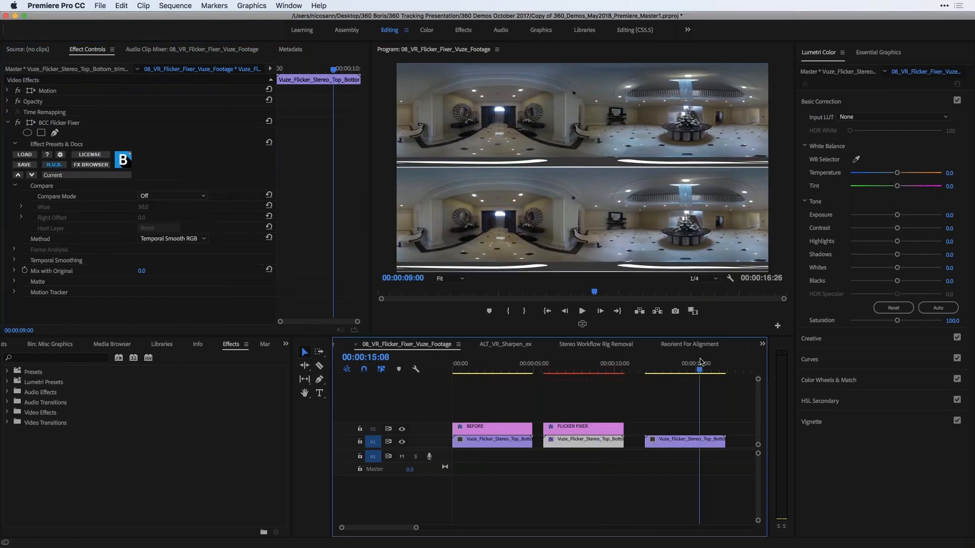
left_click(674, 364)
scroll(674, 364, "right", 10)
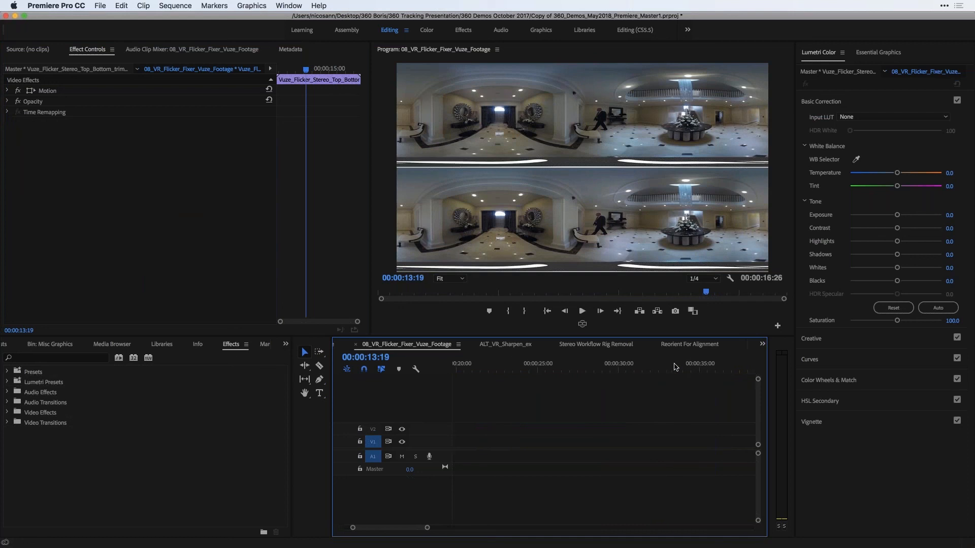
scroll(675, 367, "left", 5)
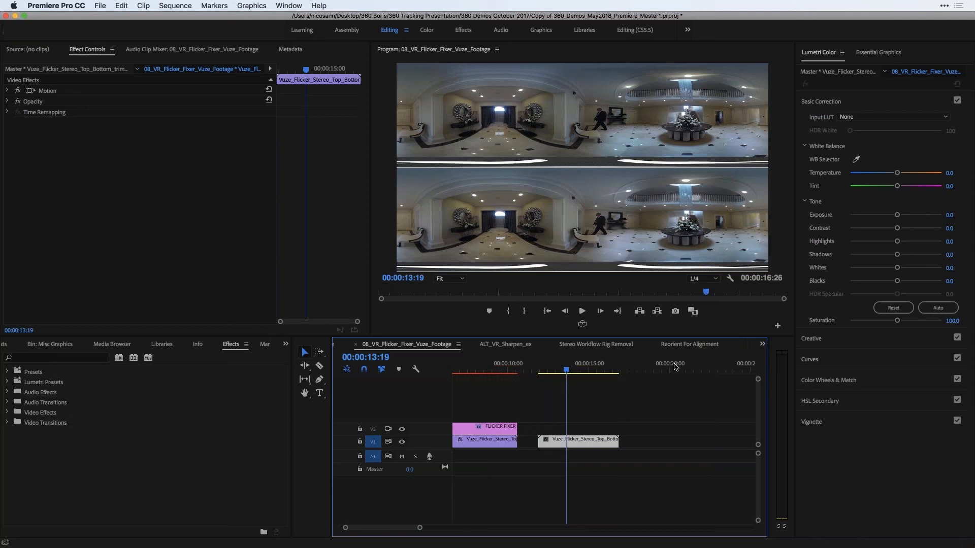
Step: Open the Stereo Workflow Rig Removal sequence and preview the 30Ninjas stereo clip at 00:00:13:07
left_click(763, 345)
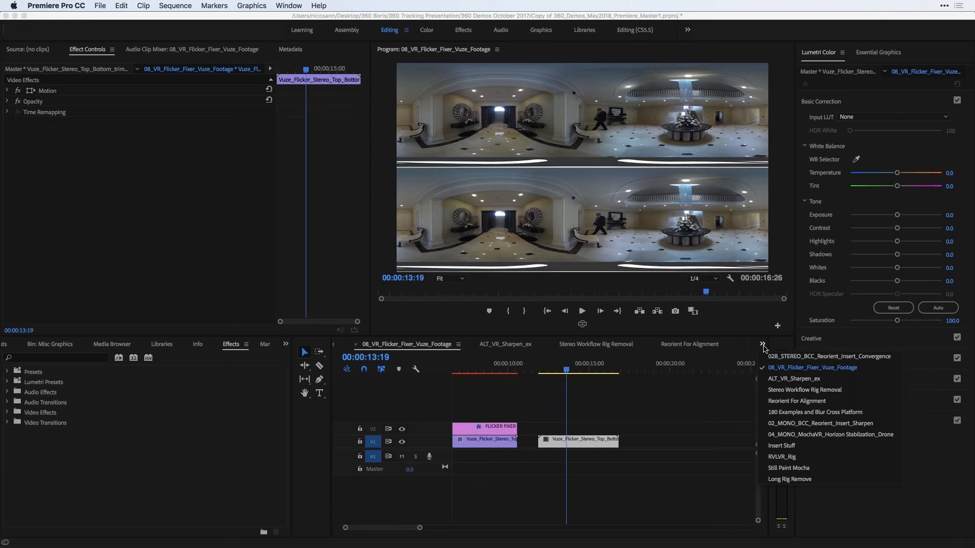
left_click(781, 390)
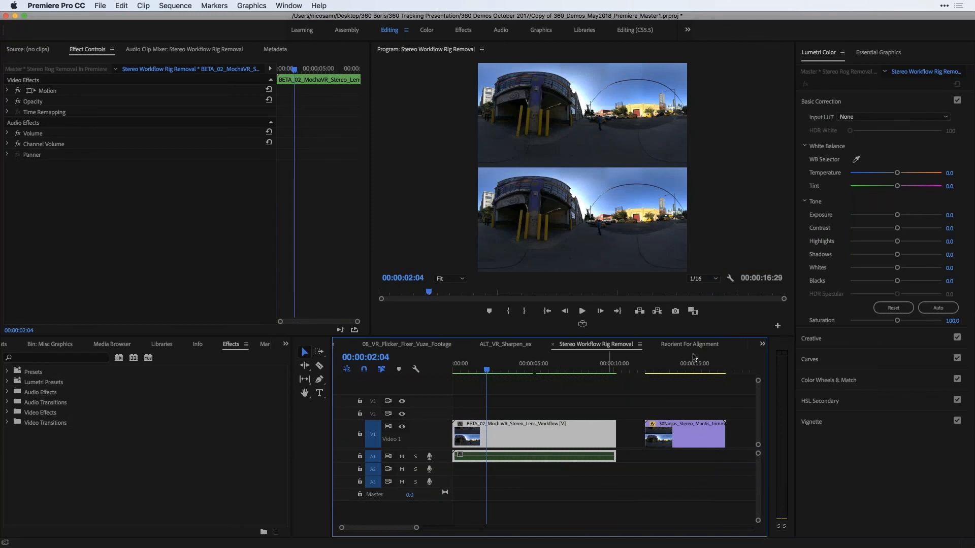
left_click(665, 370)
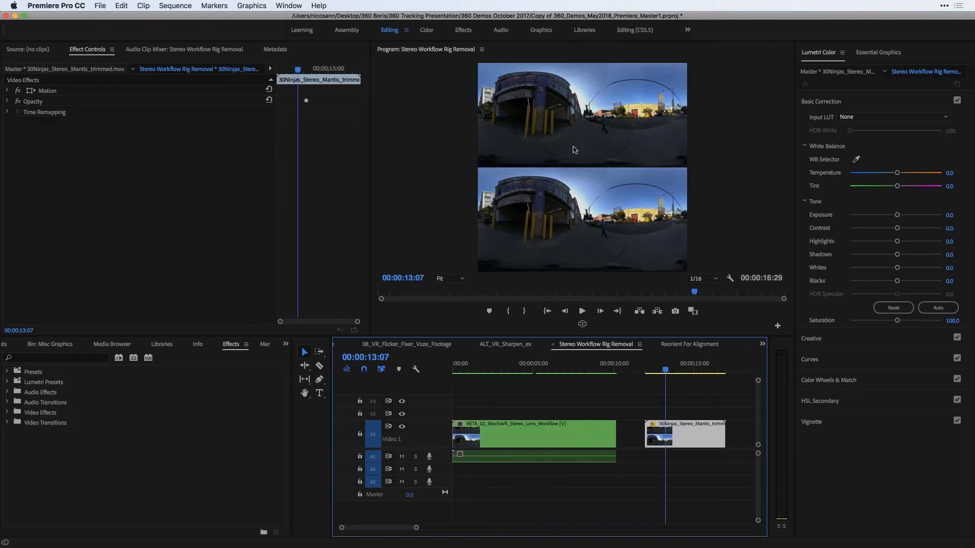
left_click(582, 327)
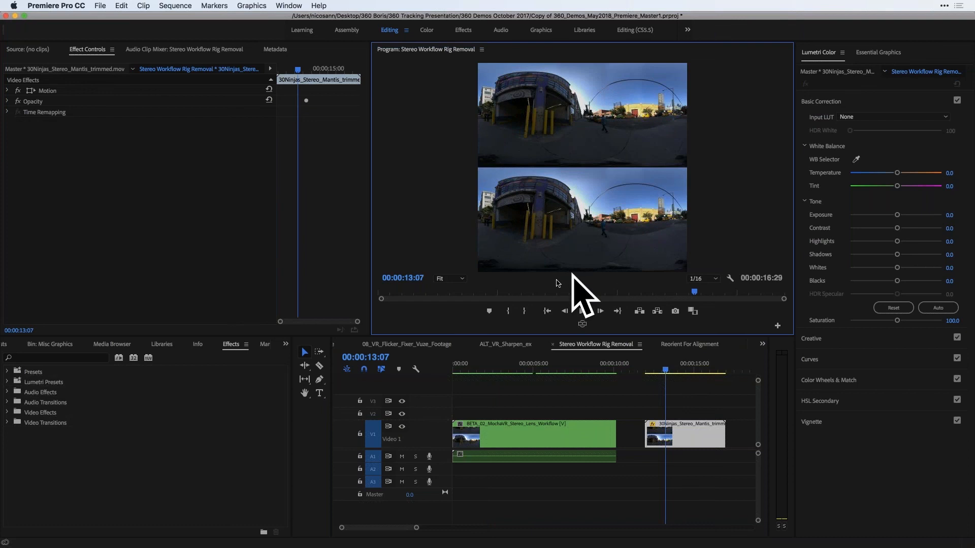
left_click(173, 6)
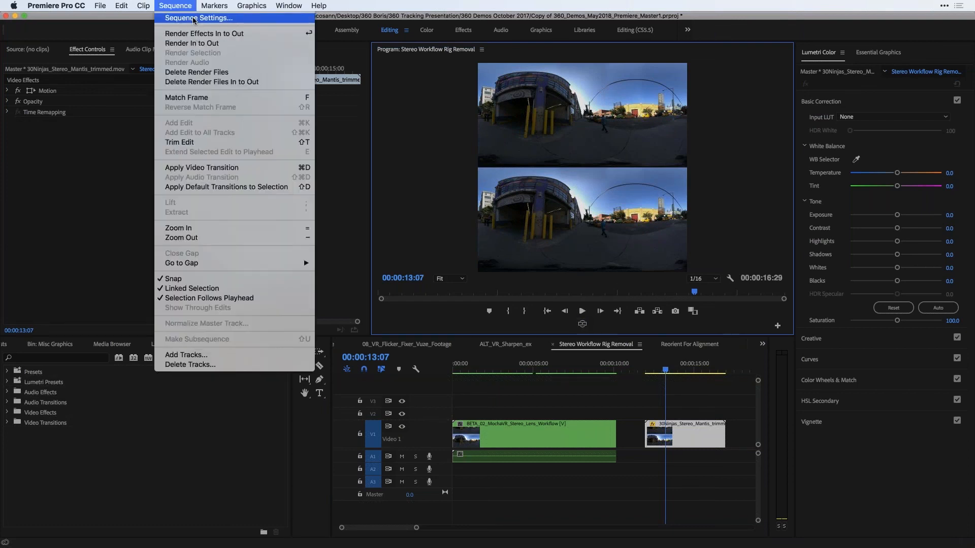
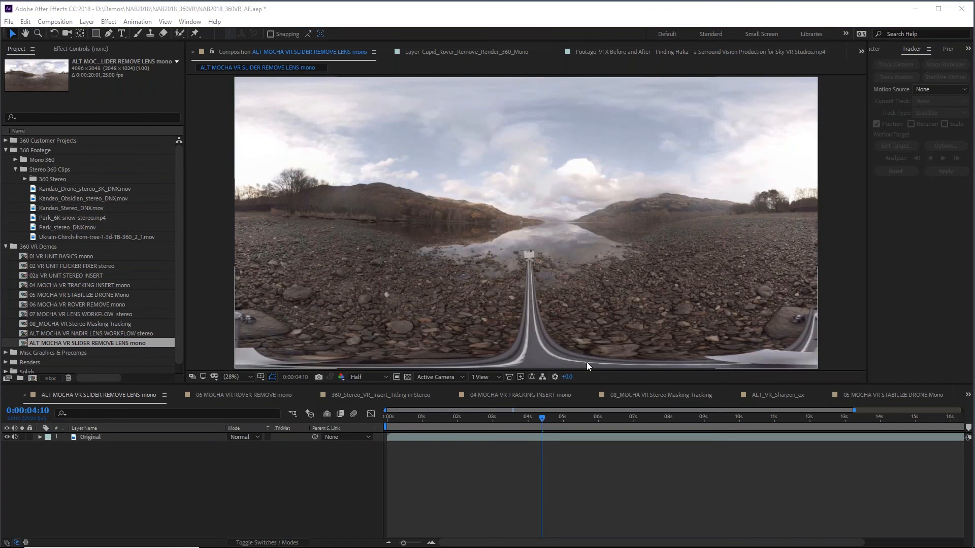
Step: Switch to After Effects, scrub the ALT MOCHA VR SLIDER REMOVE LENS mono composition to examine the slider rail, and enlarge its viewer
left_click_drag(550, 423, 559, 422)
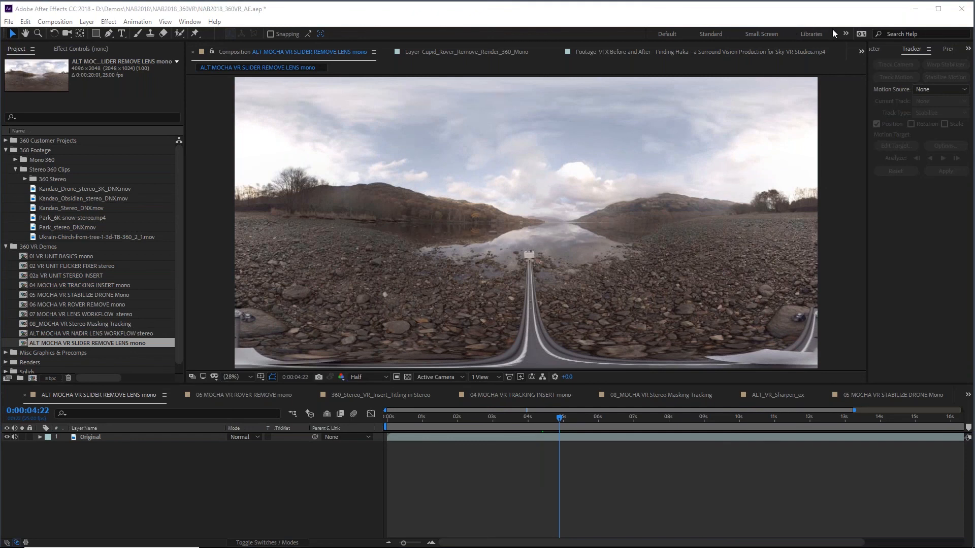
left_click_drag(528, 429, 440, 429)
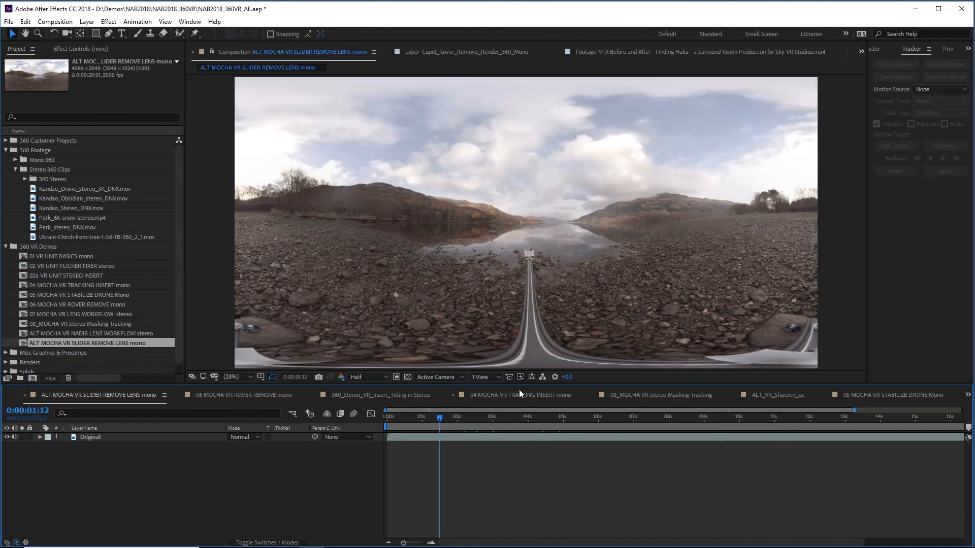
left_click_drag(518, 384, 518, 398)
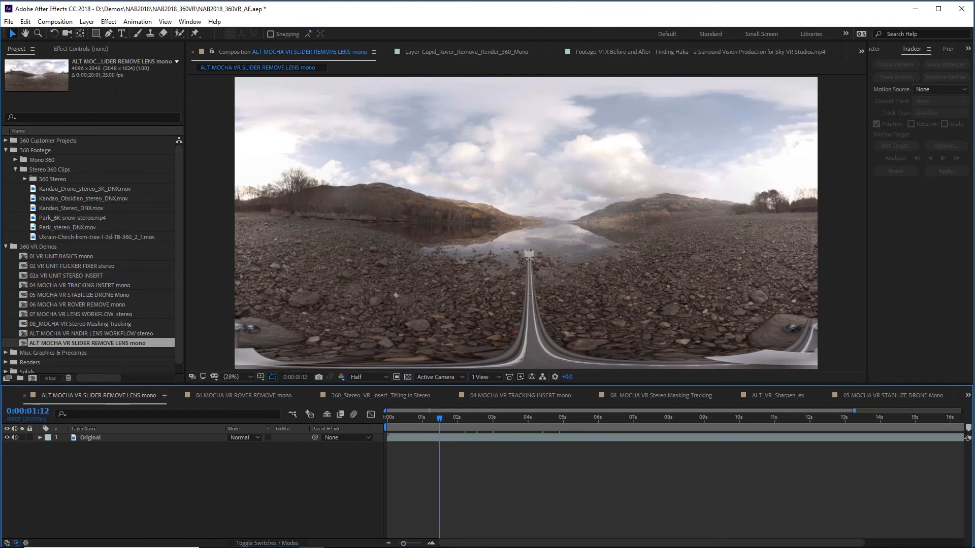
left_click(502, 436)
left_click_drag(499, 436, 475, 438)
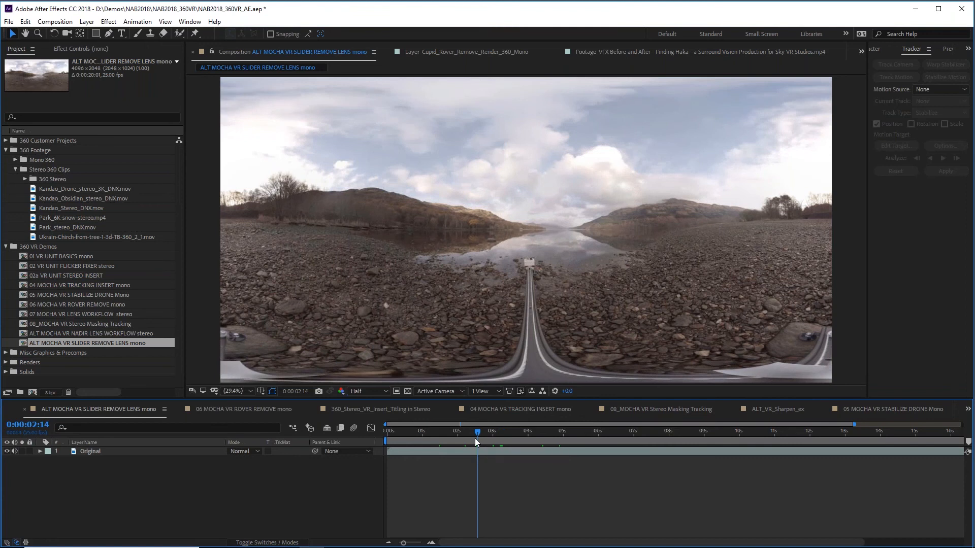
left_click_drag(472, 434, 467, 437)
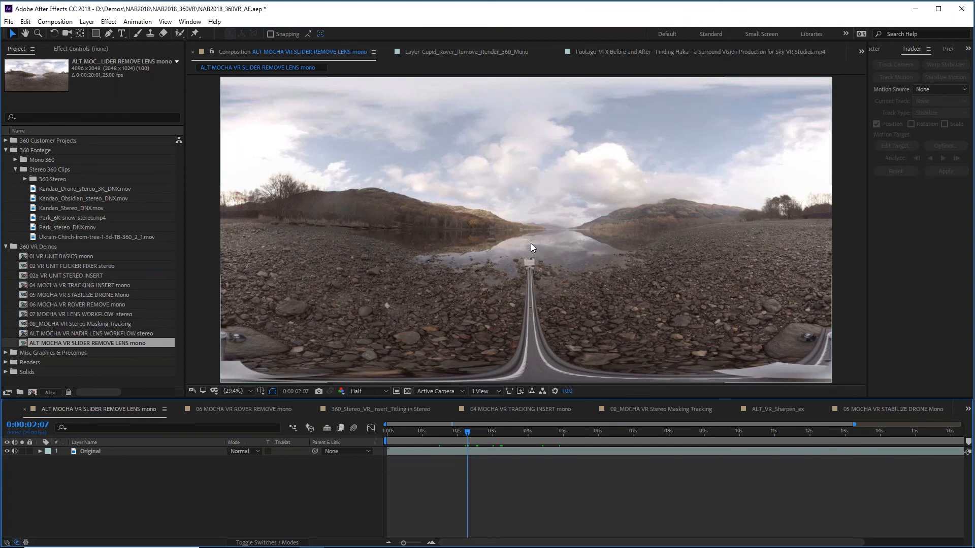
left_click(488, 433)
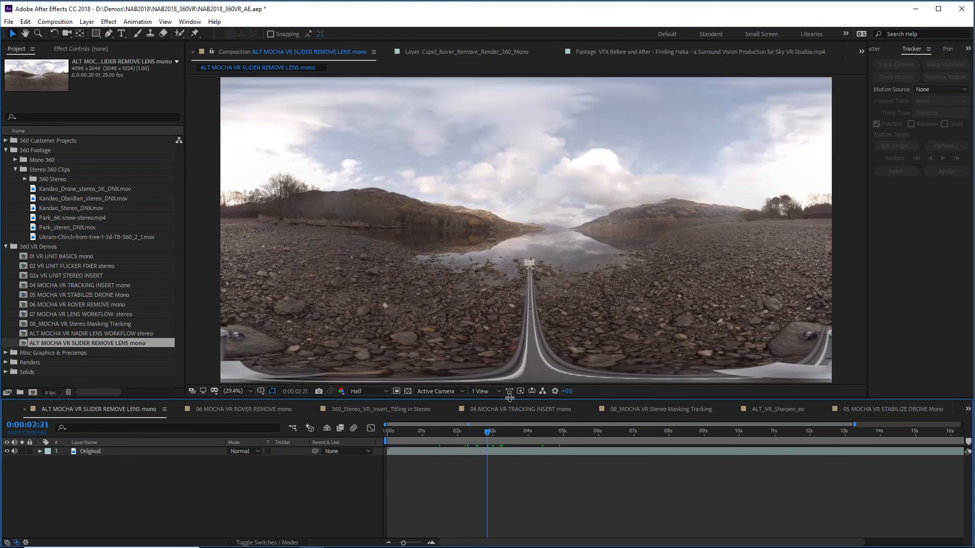
left_click_drag(509, 399, 509, 412)
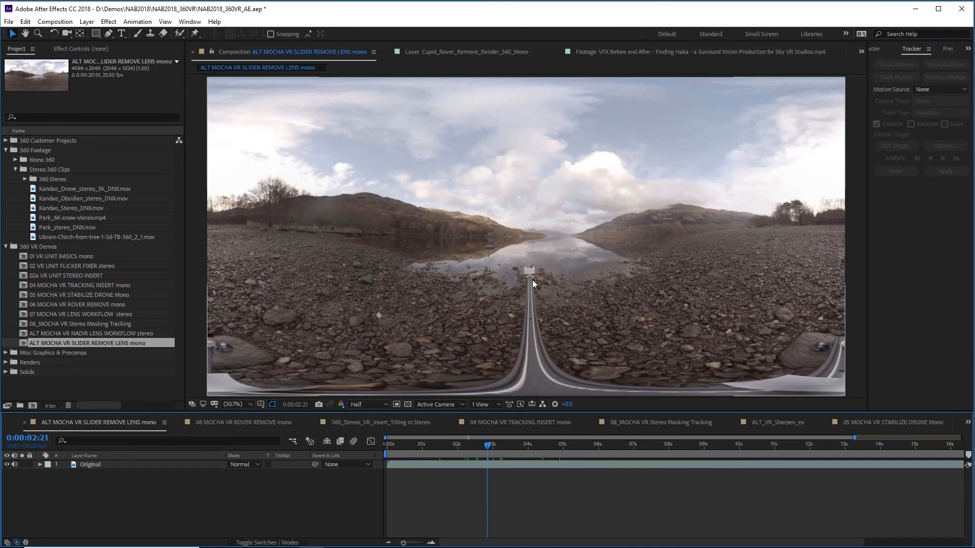
Step: Scrub the slider footage to 0:00:05:20, and play it from 0:00:01:08 to review the camera move along the rail
left_click_drag(470, 450, 576, 451)
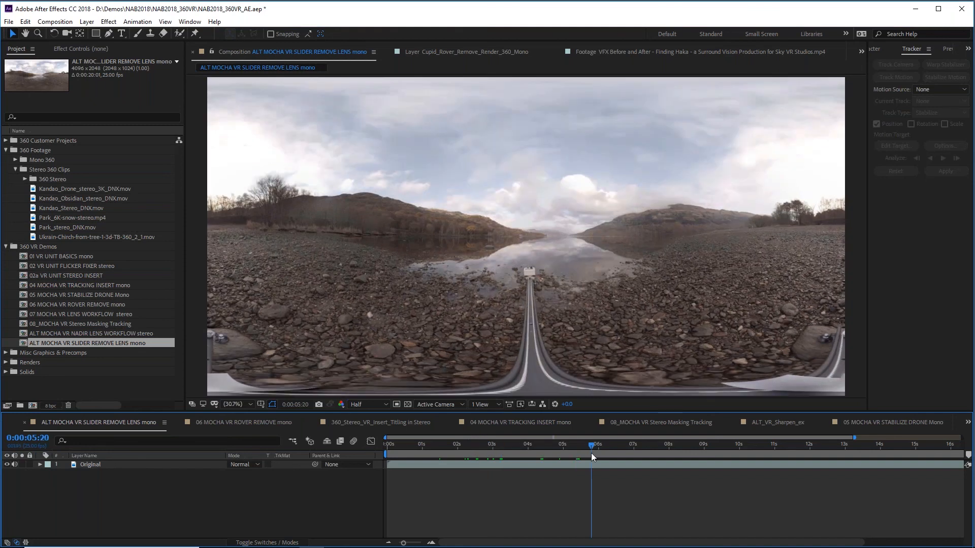
left_click(434, 450)
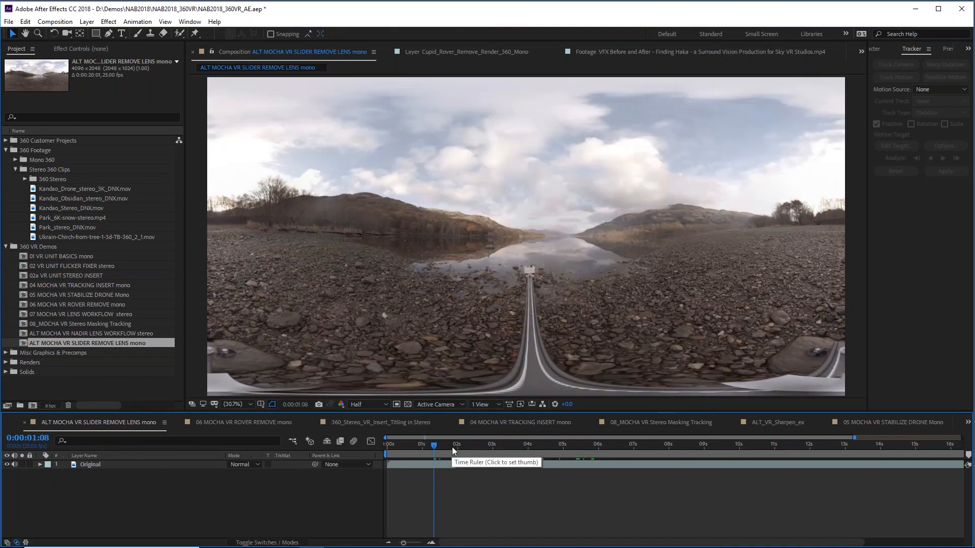
key("space")
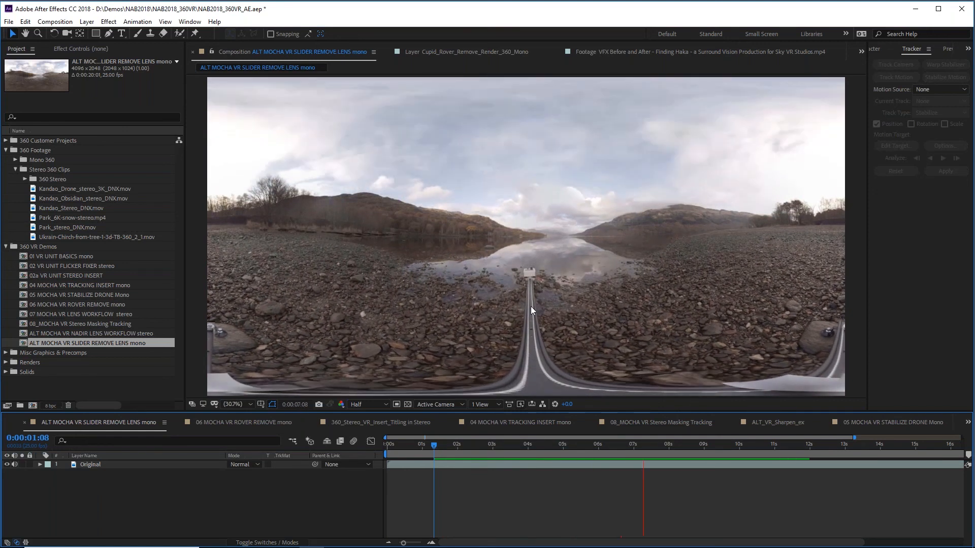
key("space")
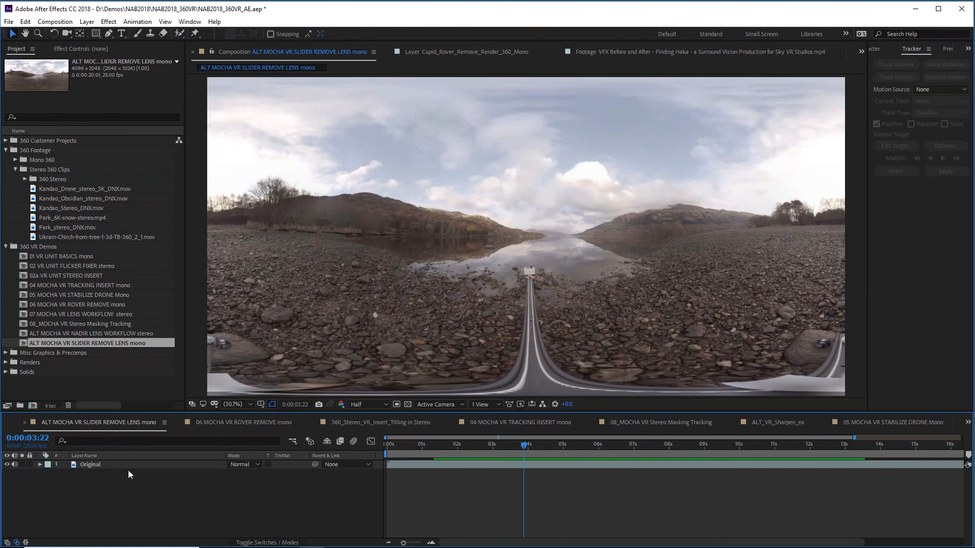
Step: Apply the mocha VR effect to the Original layer, keeping its Views option at Mono
left_click(97, 465)
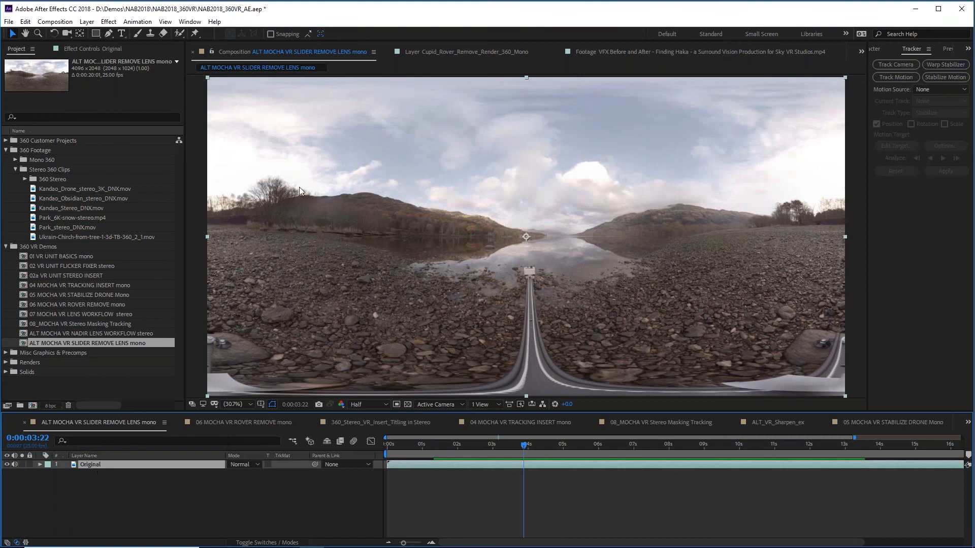
left_click(110, 26)
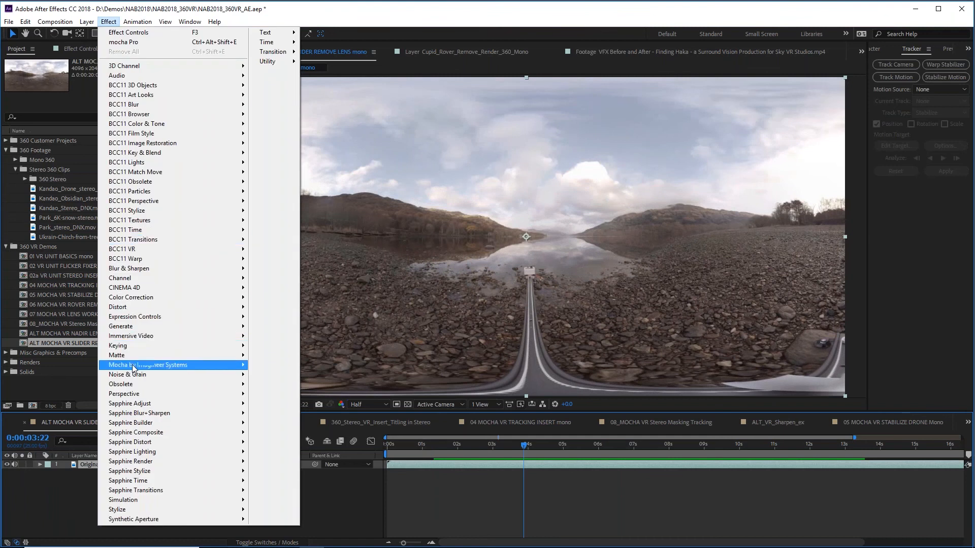
mouse_move(133, 368)
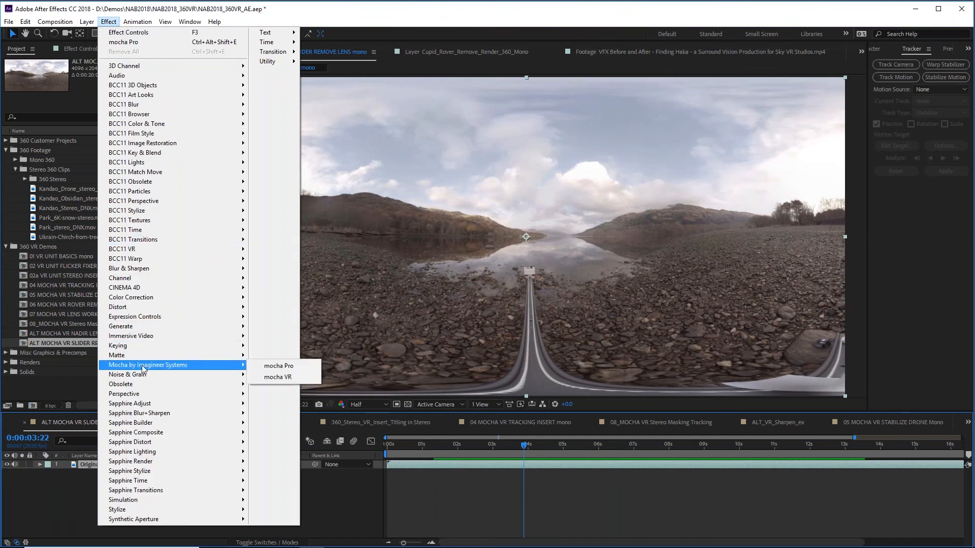
left_click(277, 377)
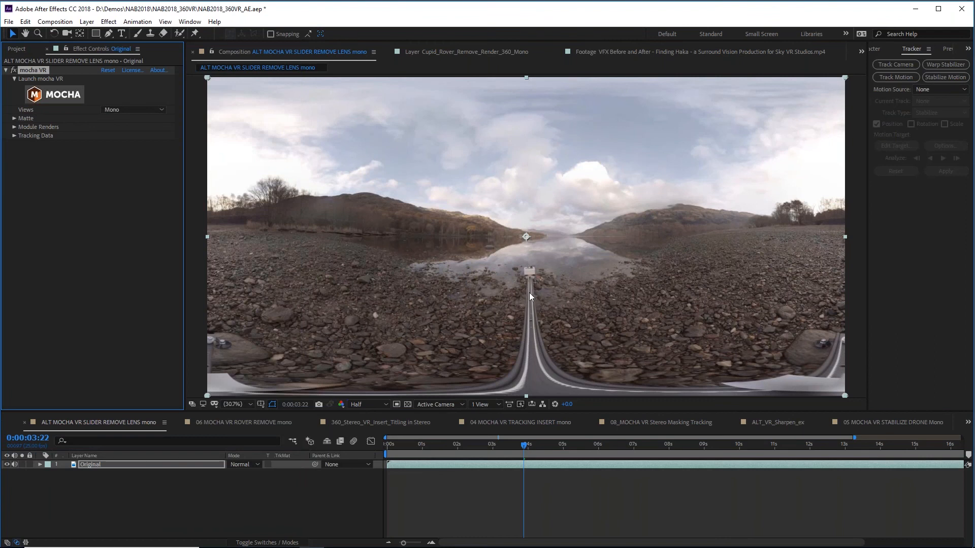
left_click(153, 111)
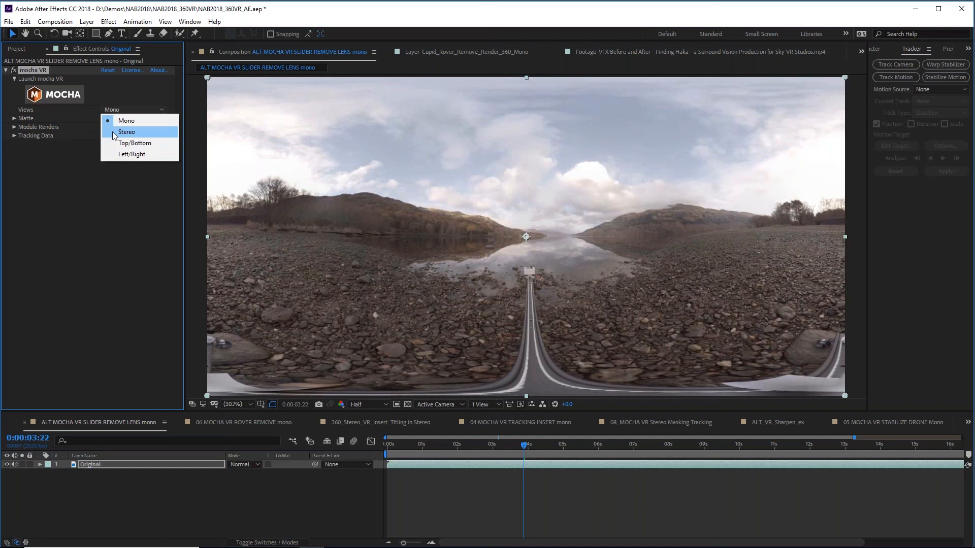
left_click(94, 184)
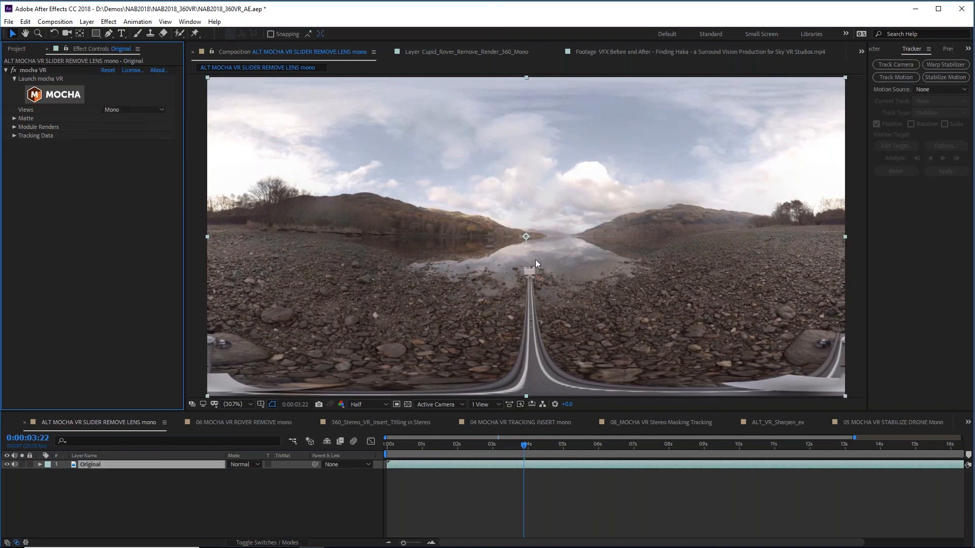
Step: Enable rendering of mocha VR's Lens: Undistort module on the Original layer and set its view to Nadir (bottom)
left_click(14, 127)
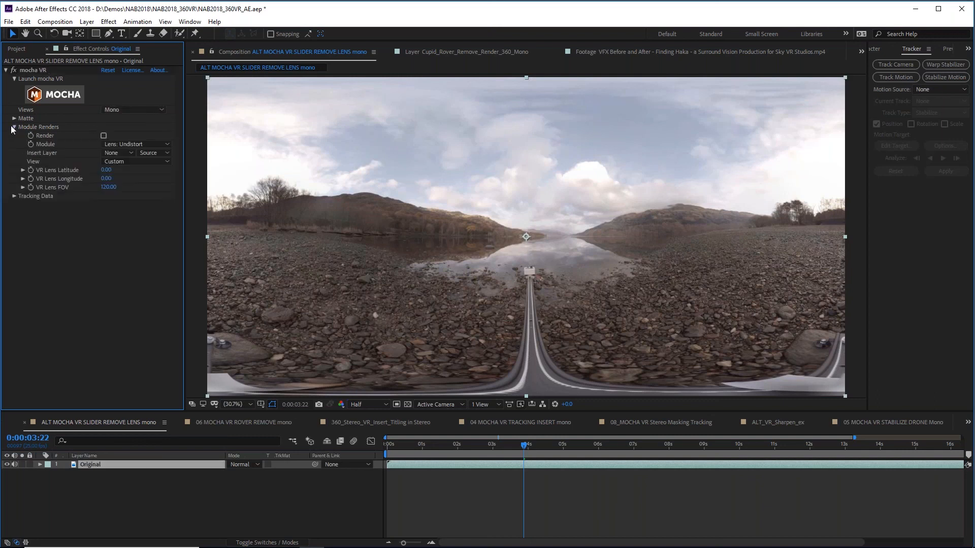
left_click(103, 136)
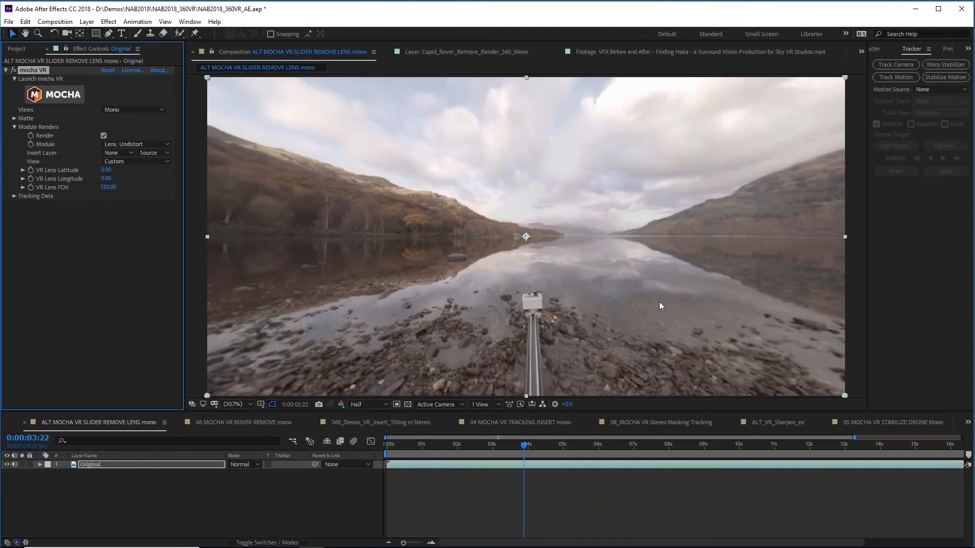
left_click(142, 161)
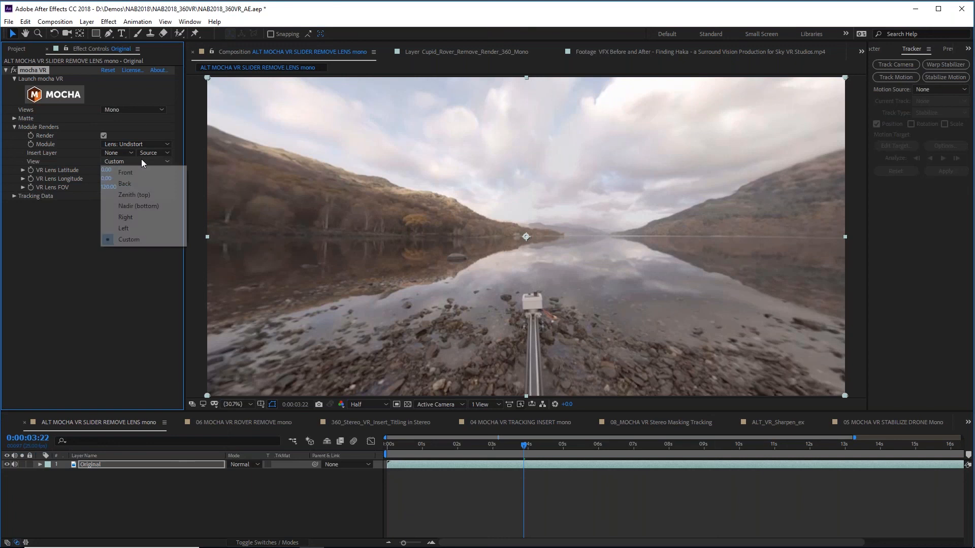
left_click(149, 206)
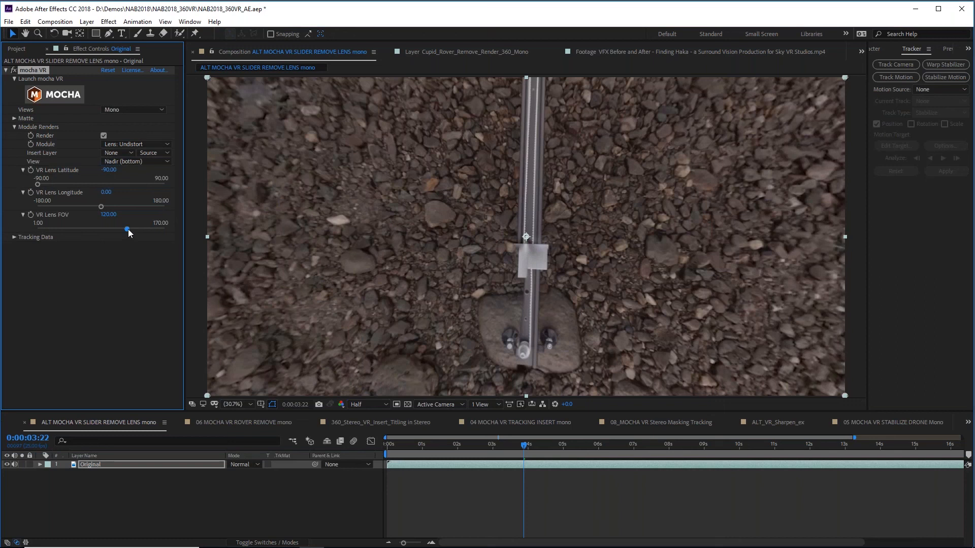
Step: Set the VR Lens FOV to 151.75 and the VR Lens Longitude to 92.16 so the slider rail lies horizontally
left_click_drag(127, 229, 155, 234)
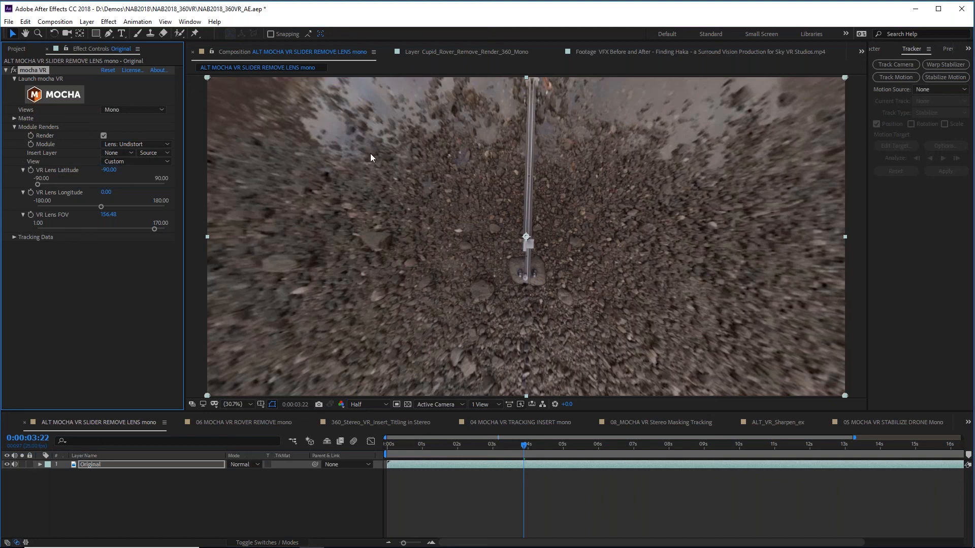
left_click_drag(102, 207, 135, 211)
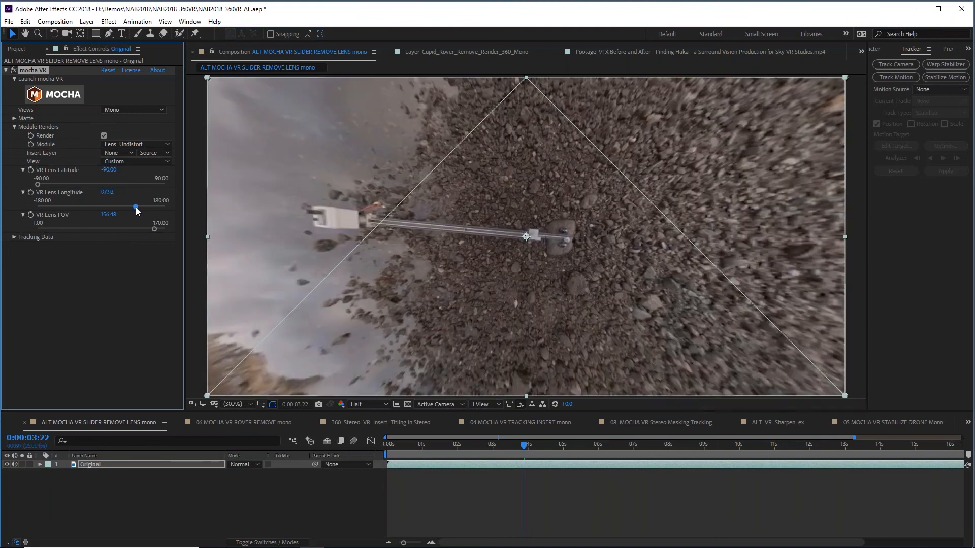
left_click_drag(136, 211, 135, 211)
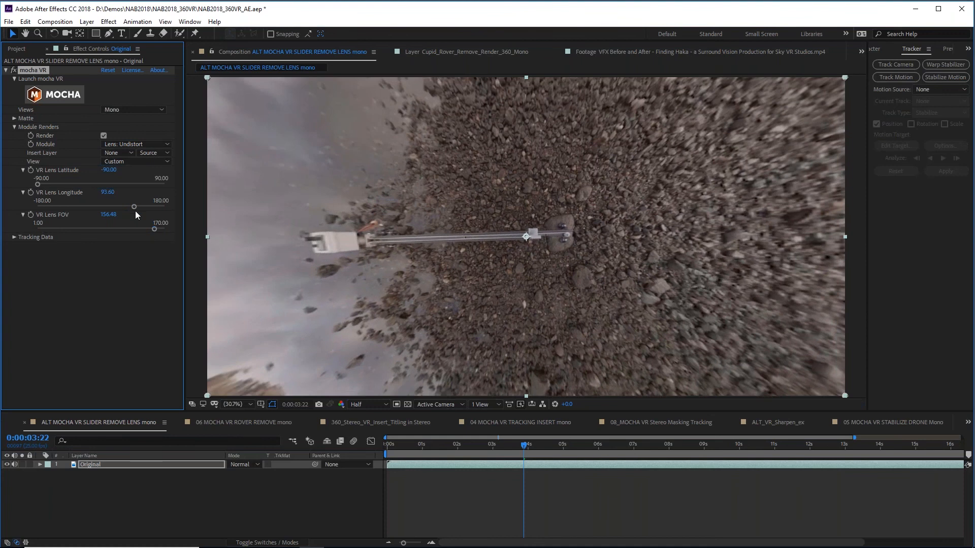
left_click_drag(135, 211, 152, 231)
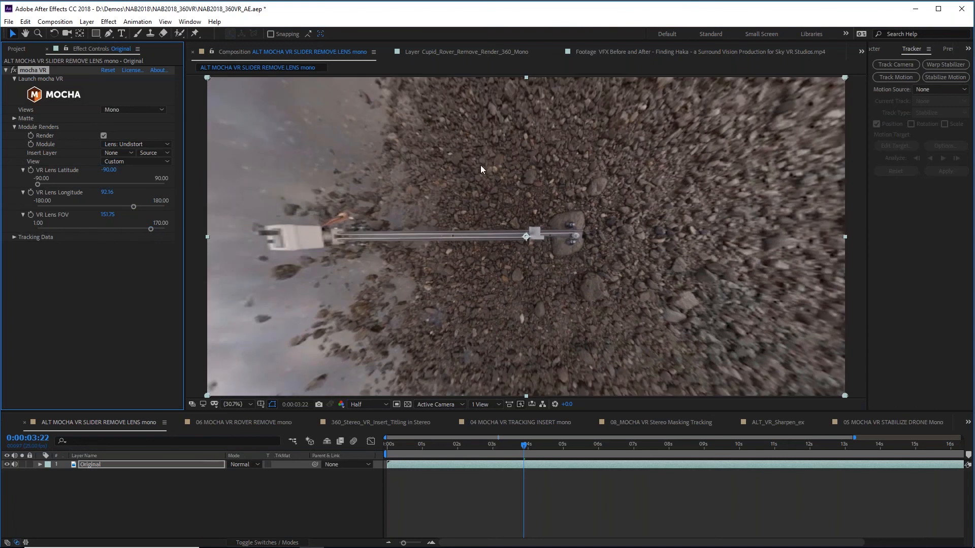
Step: Reveal the mocha VR effect on the Original layer in the timeline and turn that effect off
left_click(98, 467)
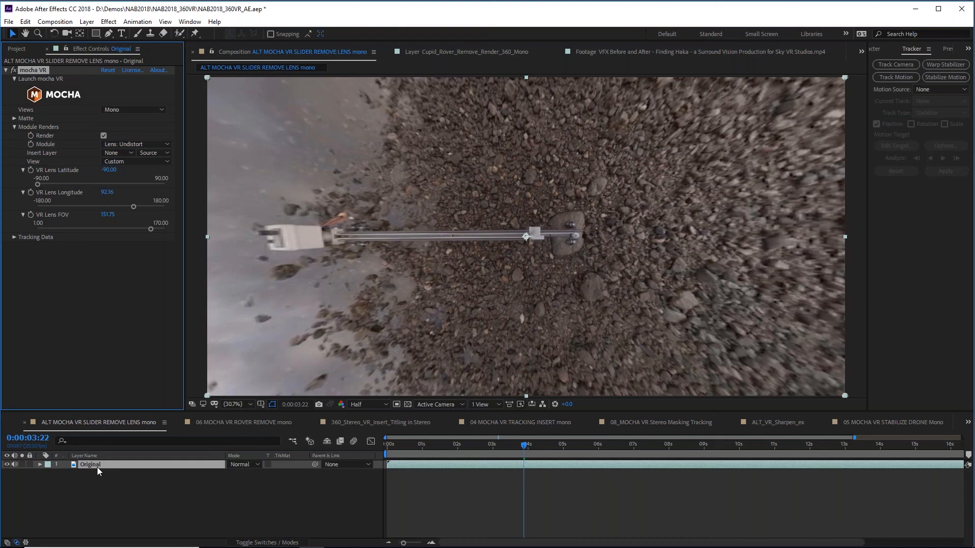
key("e")
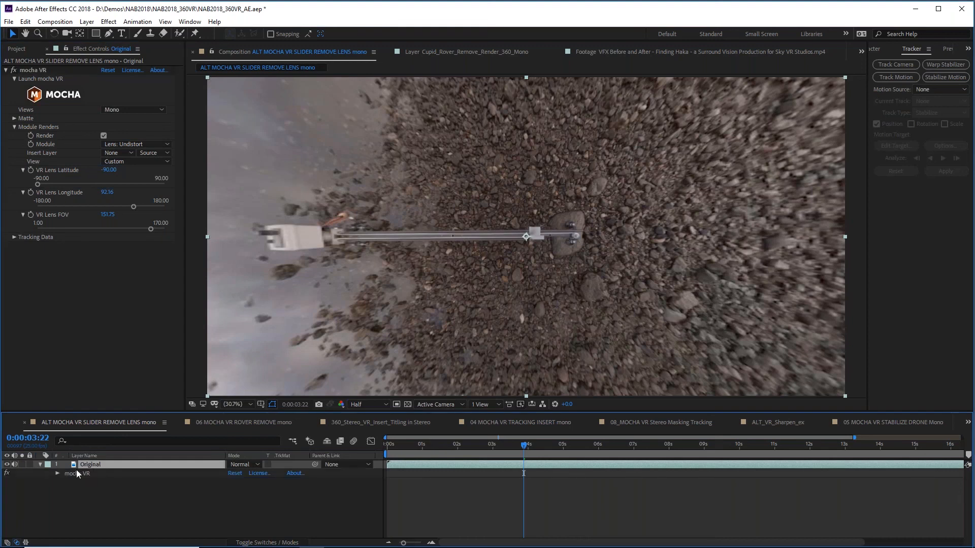
left_click(85, 473)
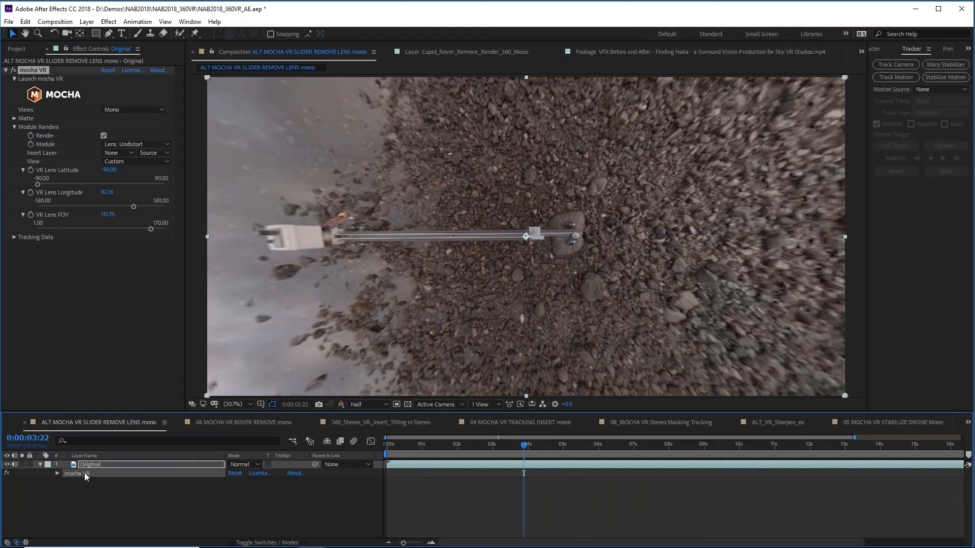
left_click(86, 499)
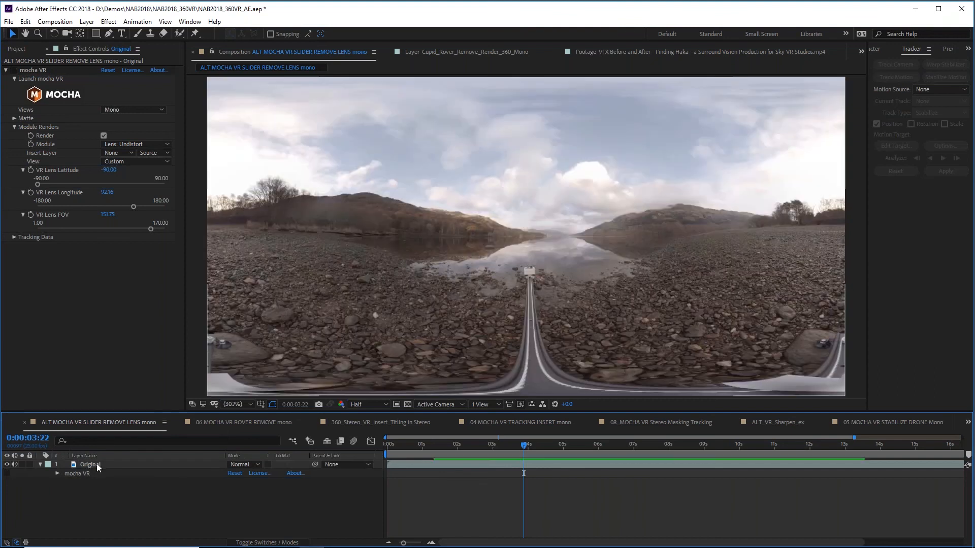
Step: Duplicate the Original layer and make the mocha VR lens view active on the copy, with its module render settings expanded
left_click(99, 464)
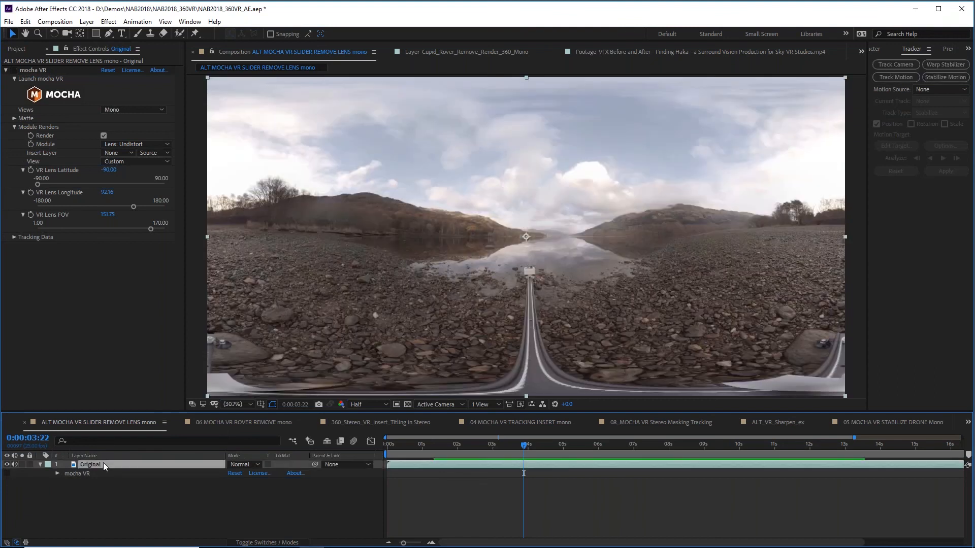
key("ctrl+d")
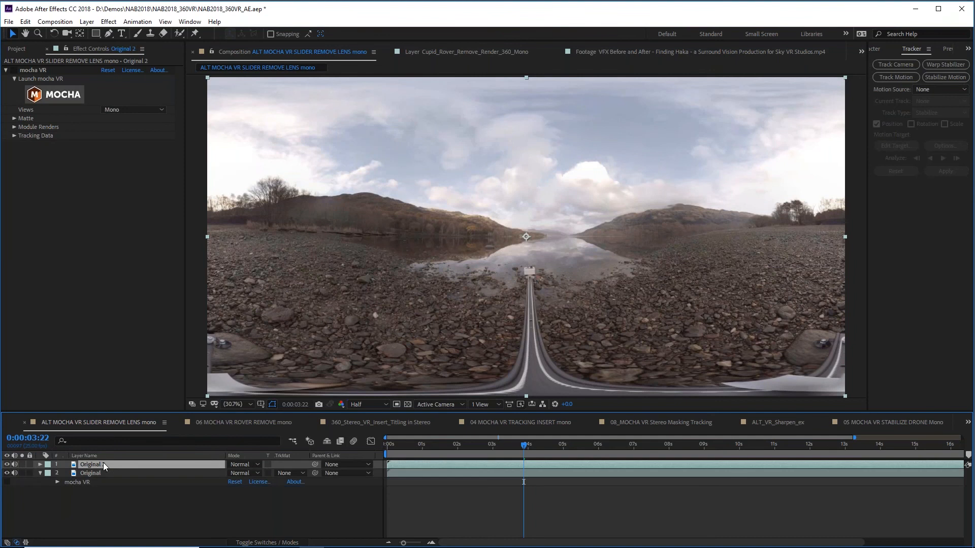
left_click(25, 21)
left_click(67, 126)
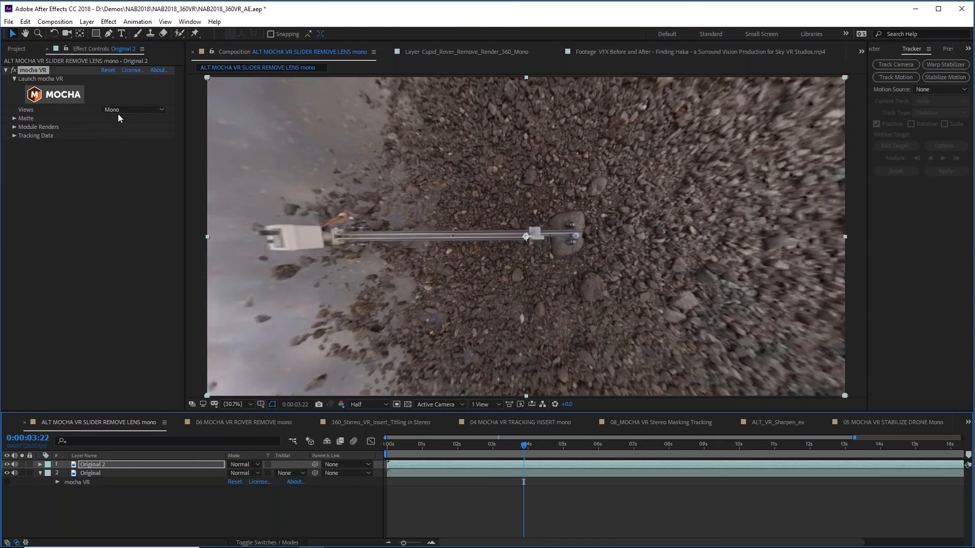
left_click(15, 127)
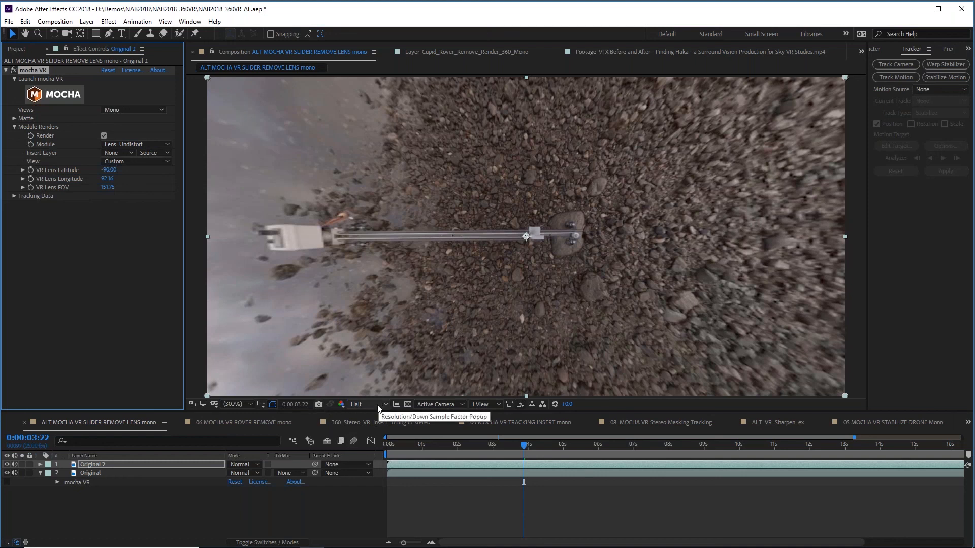
Step: Pre-compose the upper layer, Original 2, moving all attributes into the new composition and keeping the suggested name
left_click(122, 464)
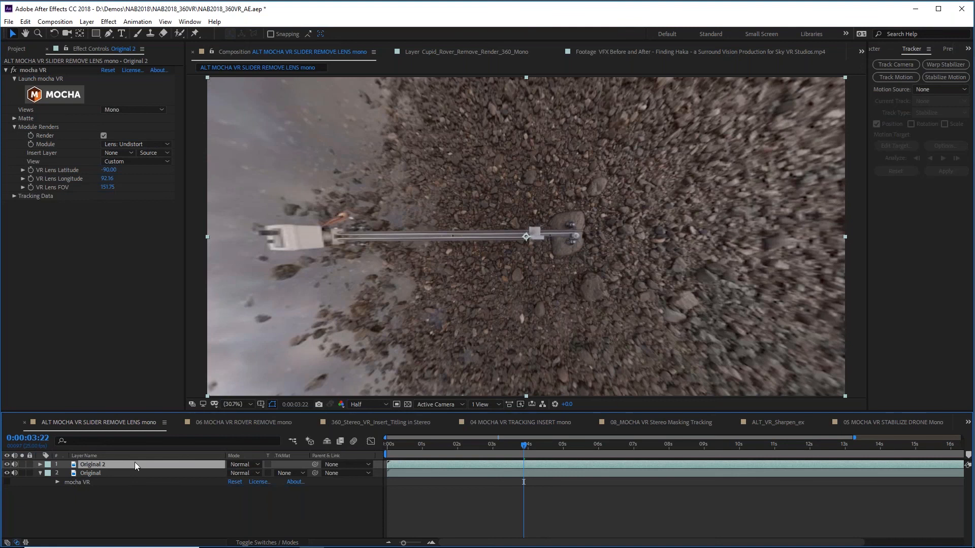
left_click(108, 22)
mouse_move(71, 26)
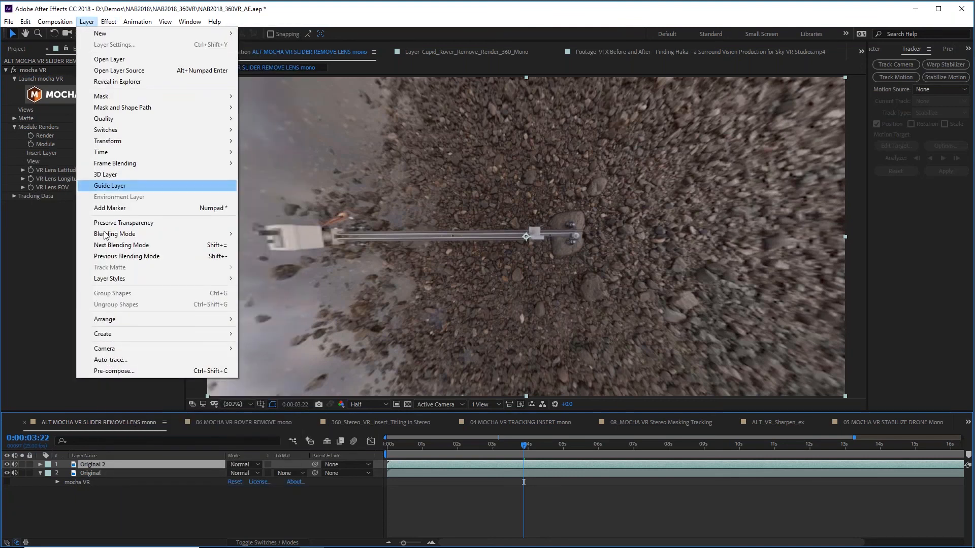
left_click(130, 372)
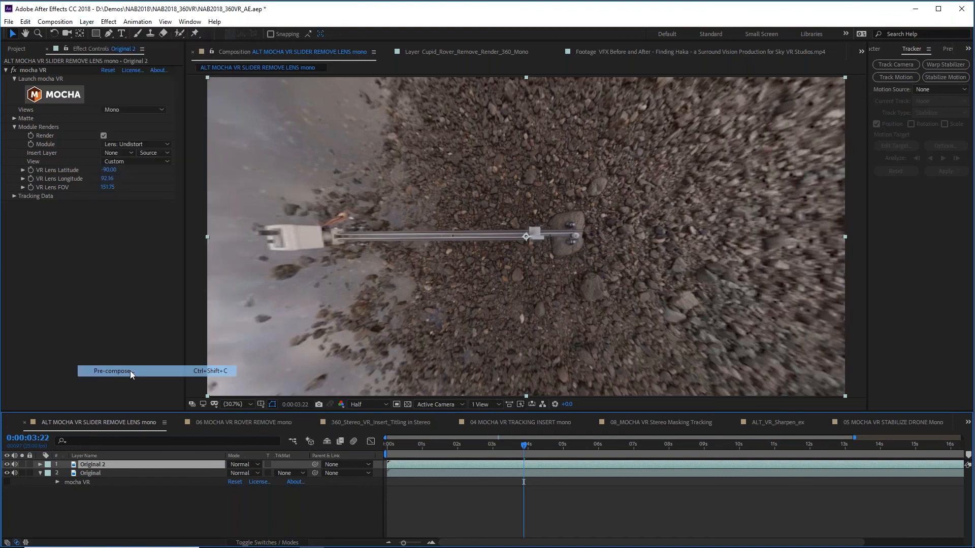
left_click(407, 295)
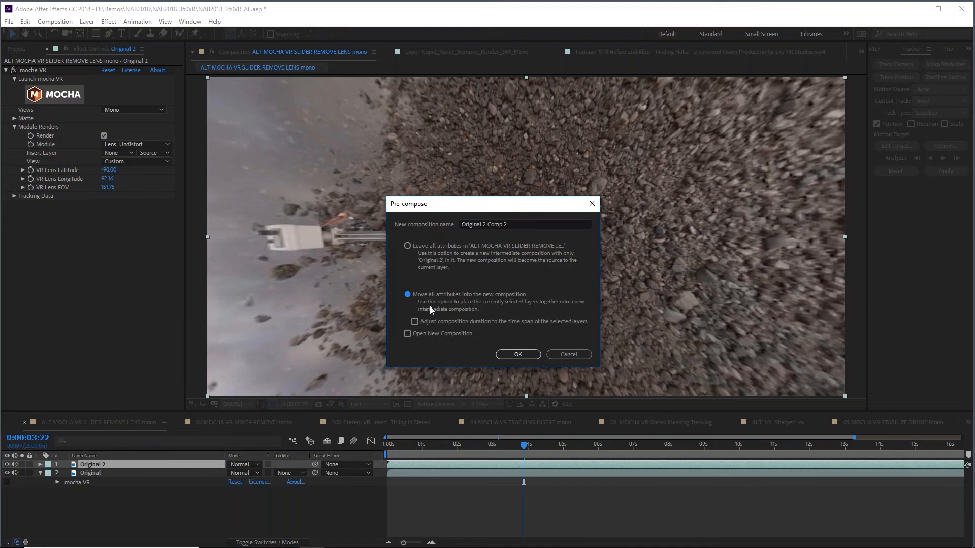
left_click(518, 355)
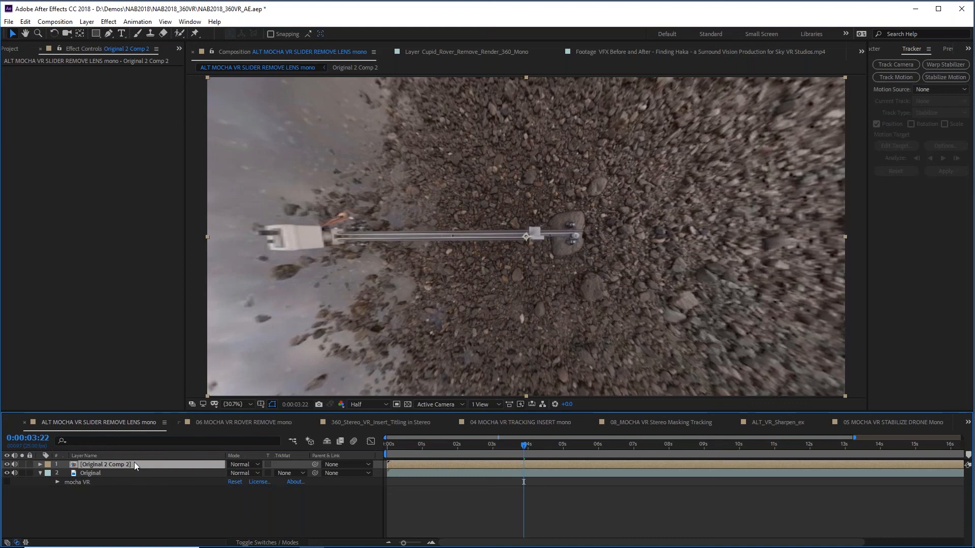
Step: Duplicate the pre-composed layer and draw a long horizontal elliptical mask on the copy over the clean gravel above the slider rail
key("ctrl+d")
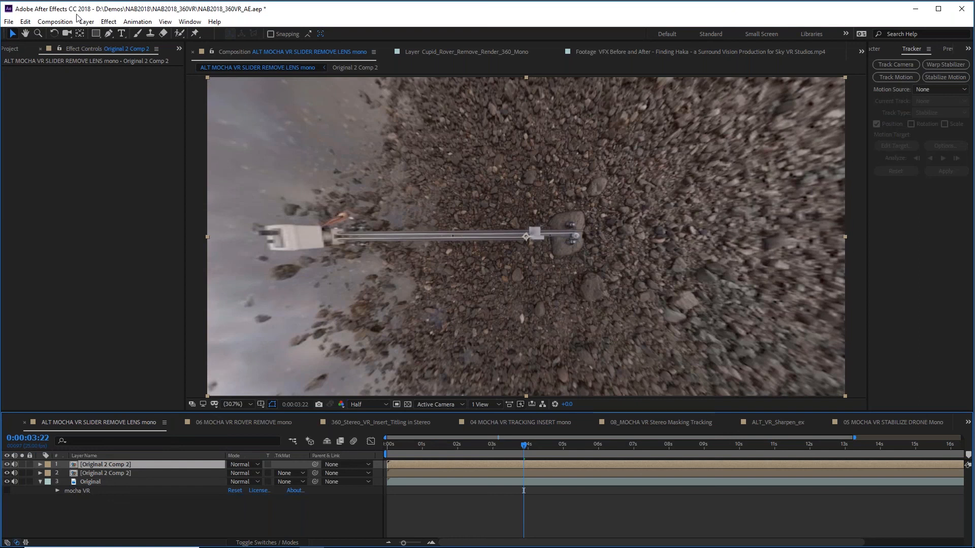
left_click_drag(96, 33, 121, 55)
left_click_drag(246, 113, 673, 178)
Step: Nudge the masked copy straight down in large increments until its clean gravel patch covers the slider rail
key("shift+Down")
key("shift+Down")
key("shift+Down")
key("shift+Down")
key("shift+Down")
key("shift+Down")
key("shift+Down")
key("shift+Down")
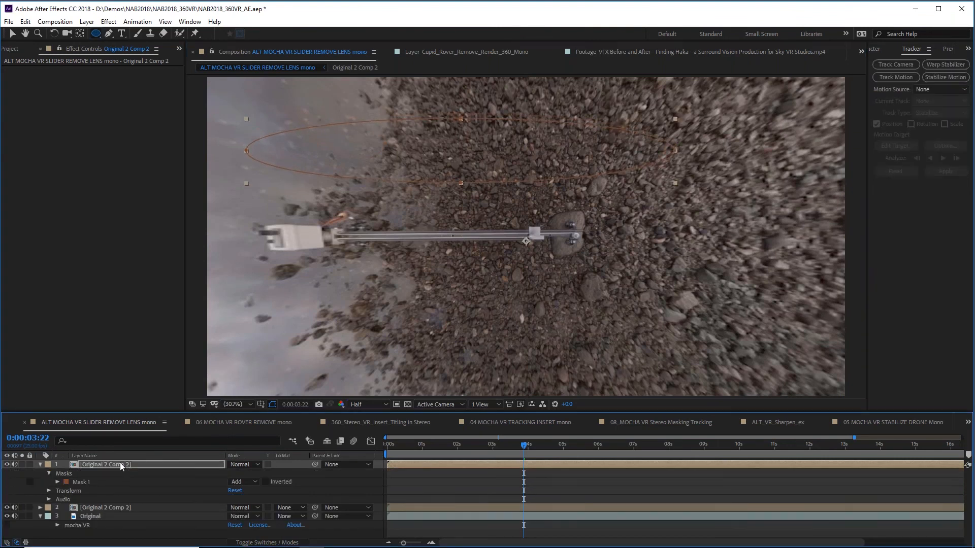
key("shift+Down")
key("shift+Down")
key("shift+Down")
key("shift+Down")
key("shift+Down")
key("shift+Down")
key("shift+Down")
key("shift+Down")
key("shift+Down")
key("shift+Down")
key("shift+Down")
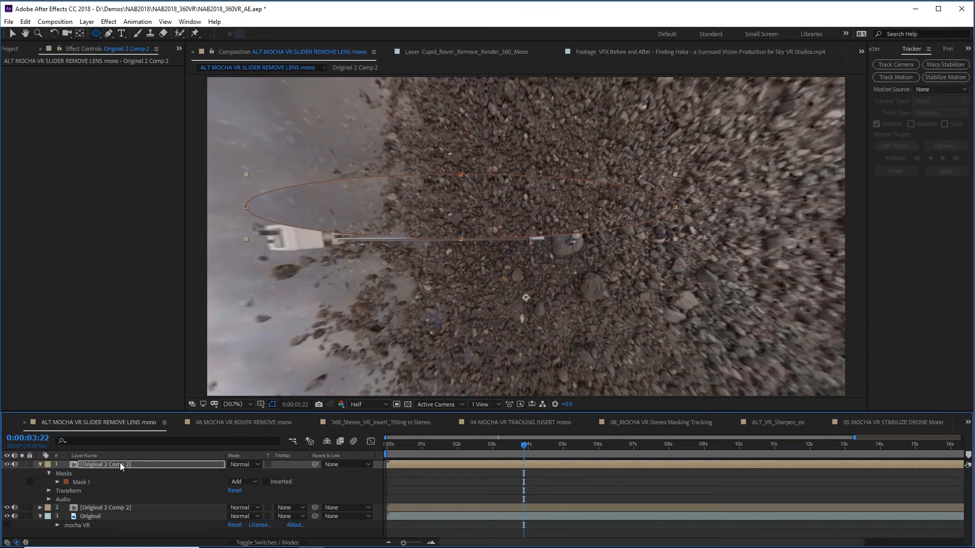
key("shift+Down")
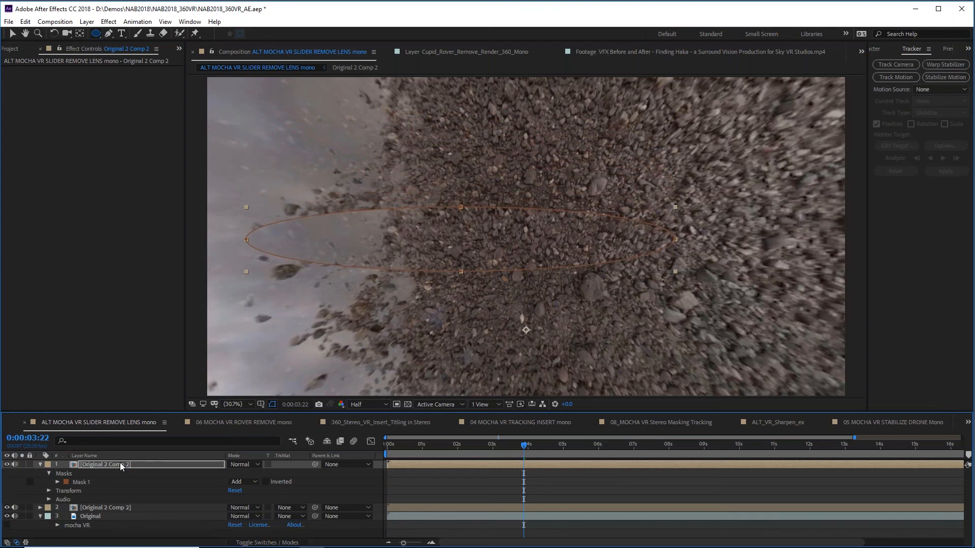
key("shift+Up")
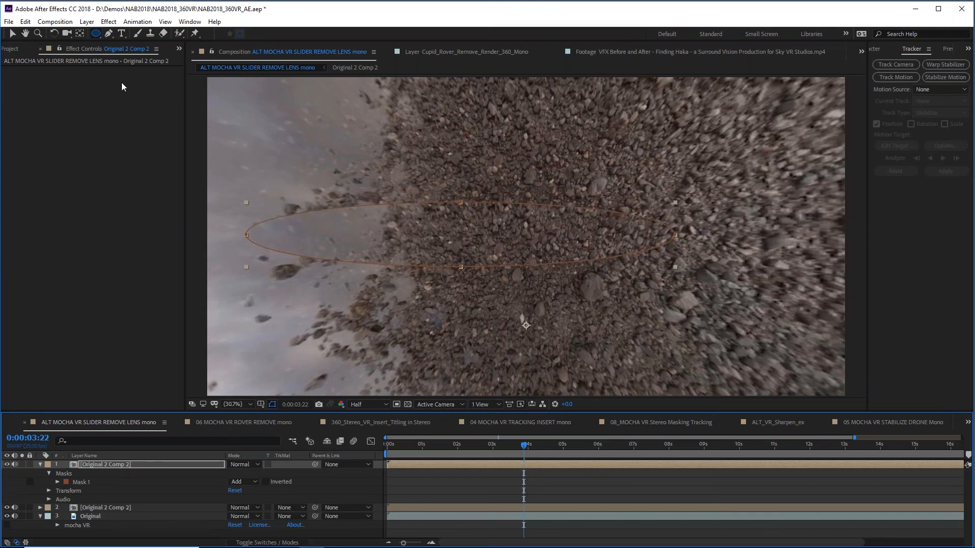
Step: Reshape the elliptical mask's points and curve handles to make the patch slightly taller and wider around the slider
left_click(12, 33)
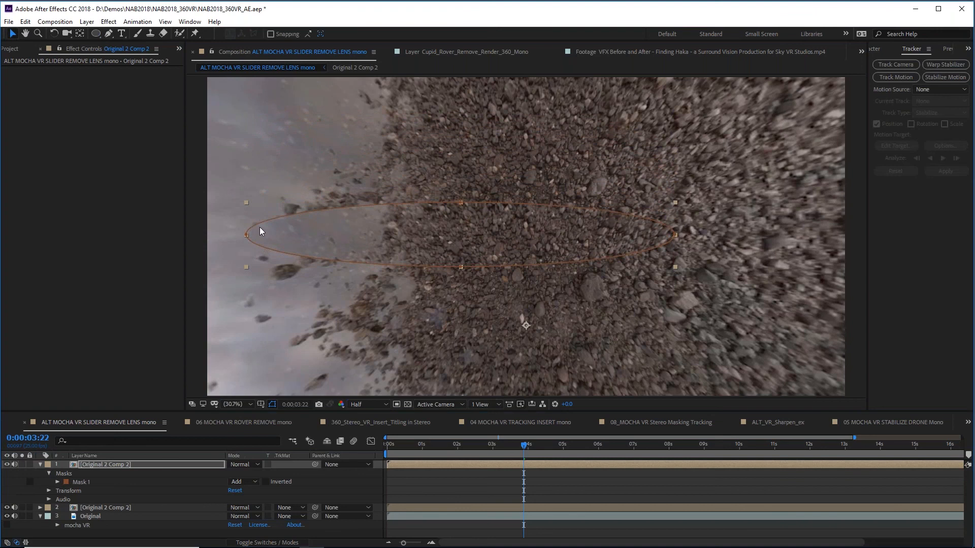
left_click(247, 235)
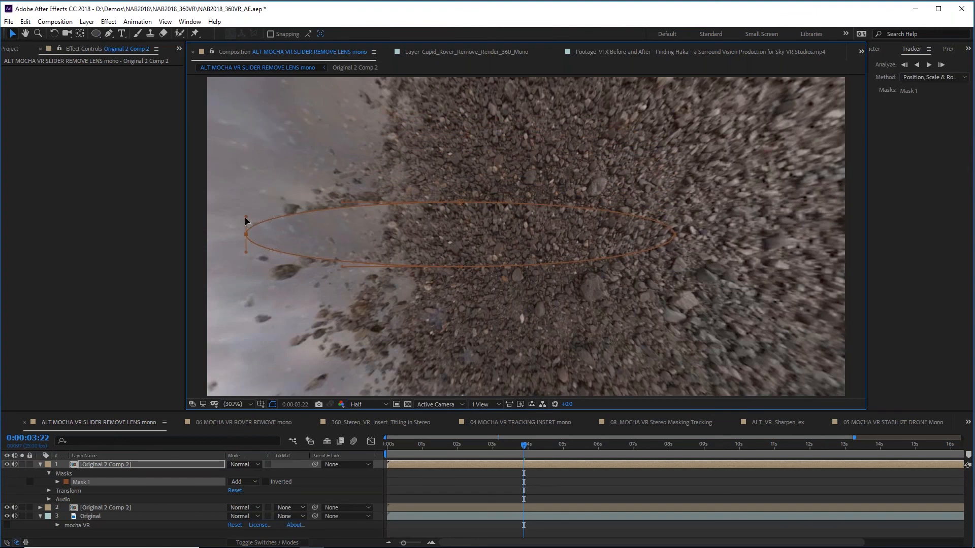
left_click(246, 235)
left_click_drag(248, 251, 247, 258)
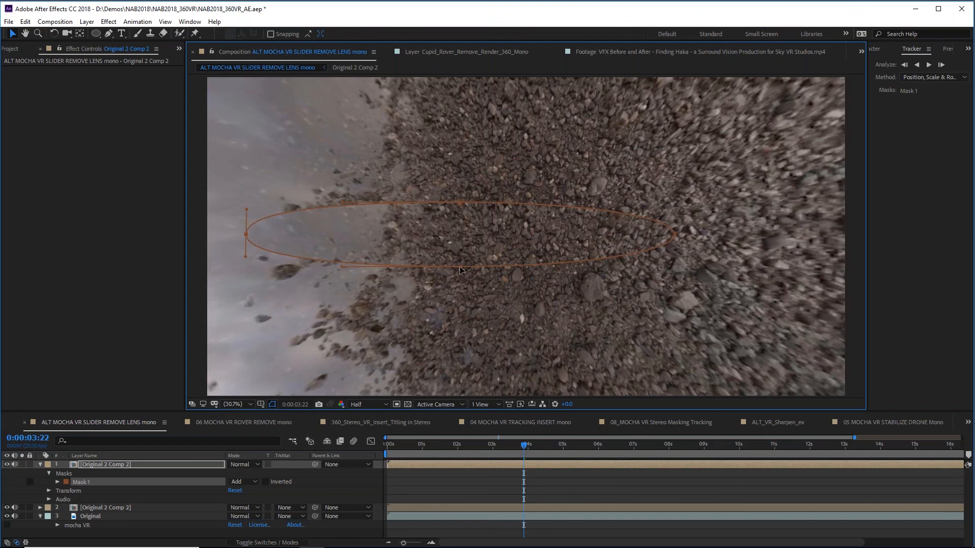
left_click_drag(460, 267, 460, 272)
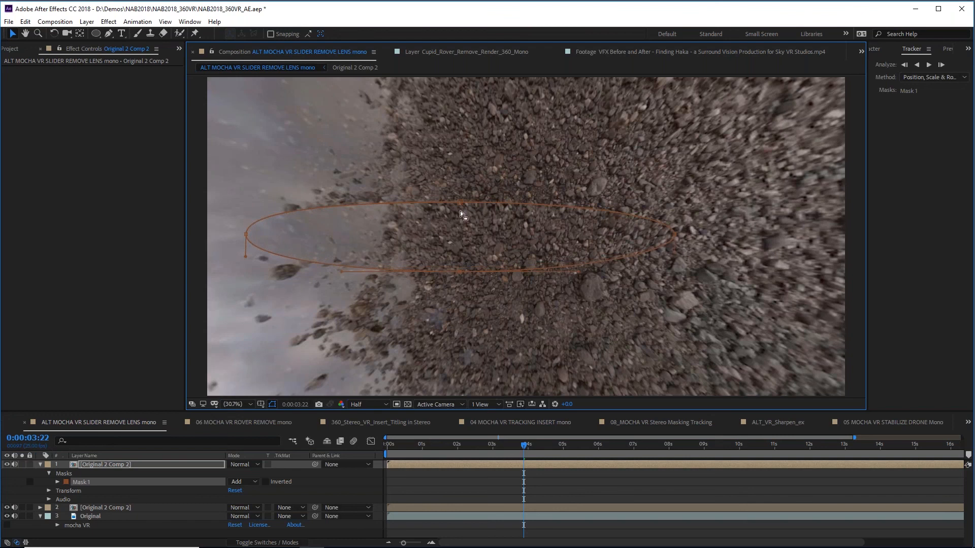
left_click_drag(460, 203, 461, 199)
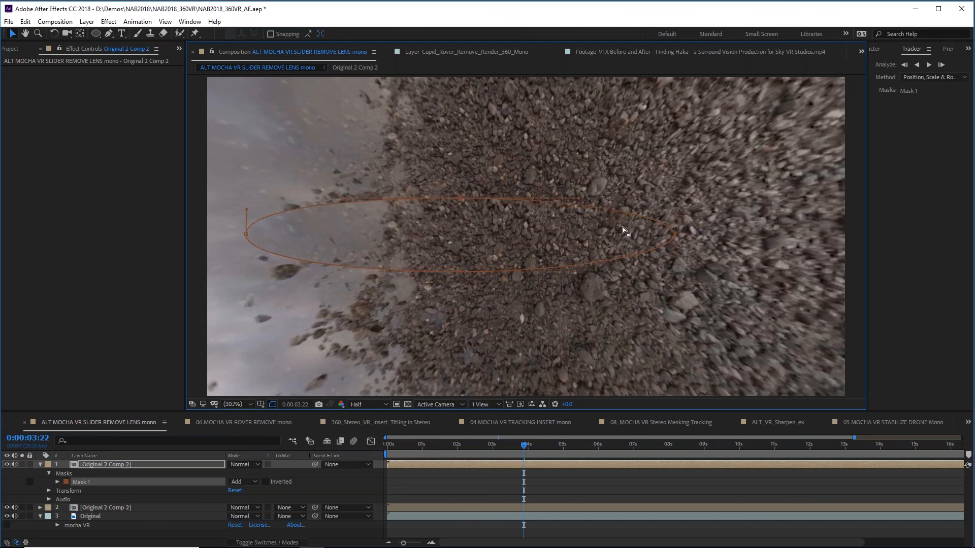
left_click_drag(675, 234, 666, 237)
Step: Reveal the mask properties of the top pre-comp layer and raise its Mask Feather to about 71 pixels
left_click(132, 464)
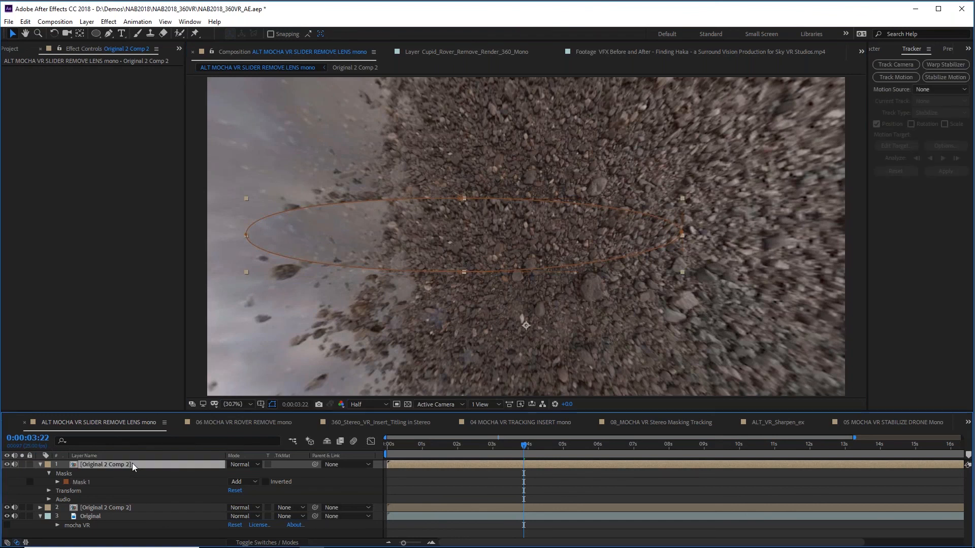
key("m")
key("m")
key("m")
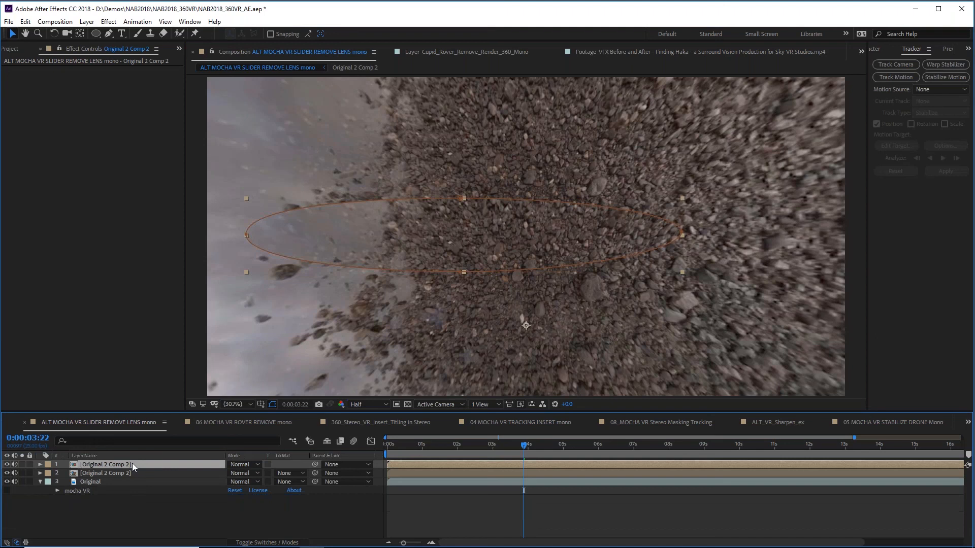
key("m")
key("m")
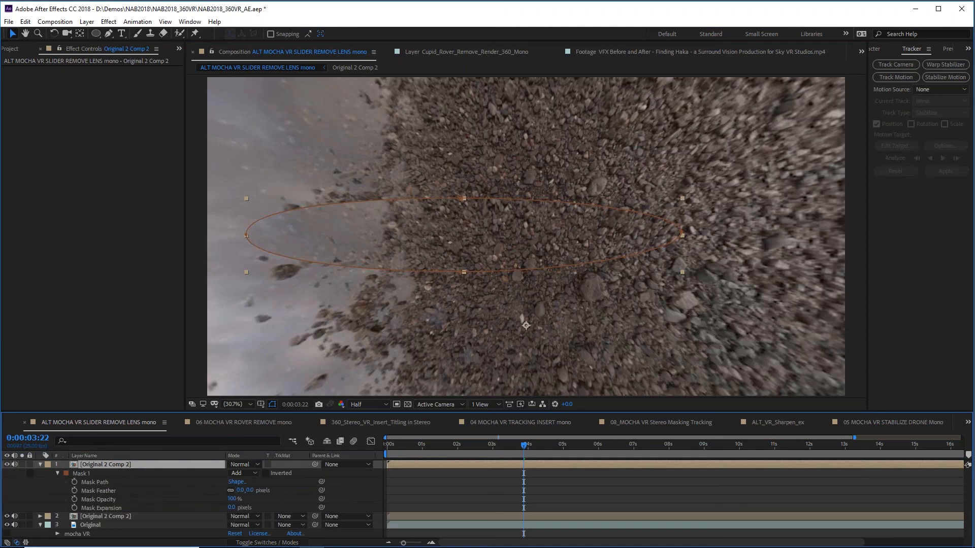
left_click_drag(240, 489, 288, 490)
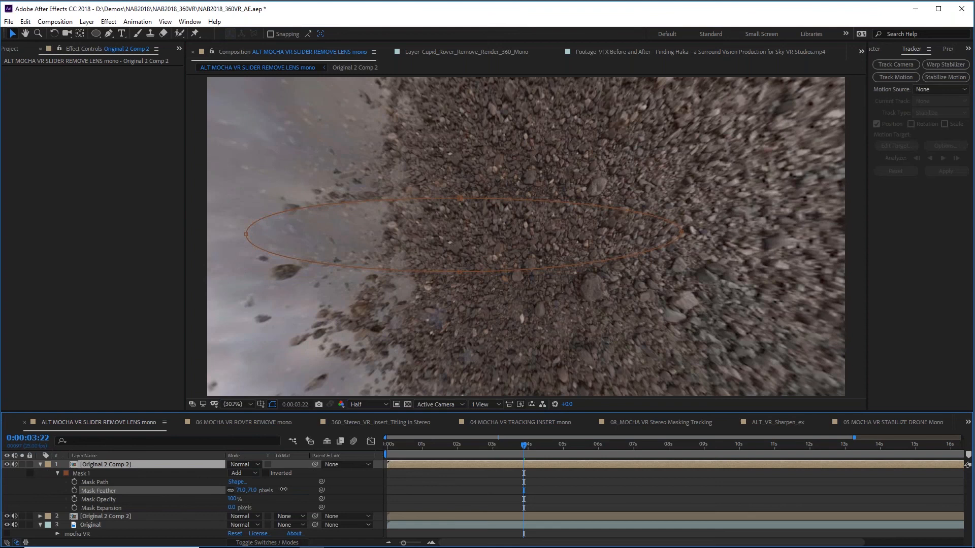
Step: Deselect the masked layer and collapse its mask properties to inspect the feathered gravel patch without its outline
left_click(192, 317)
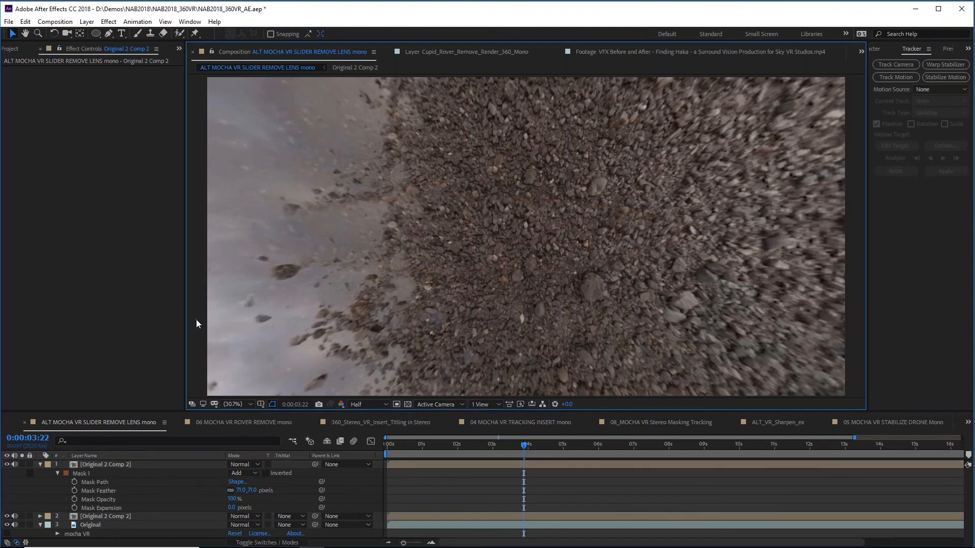
left_click(40, 464)
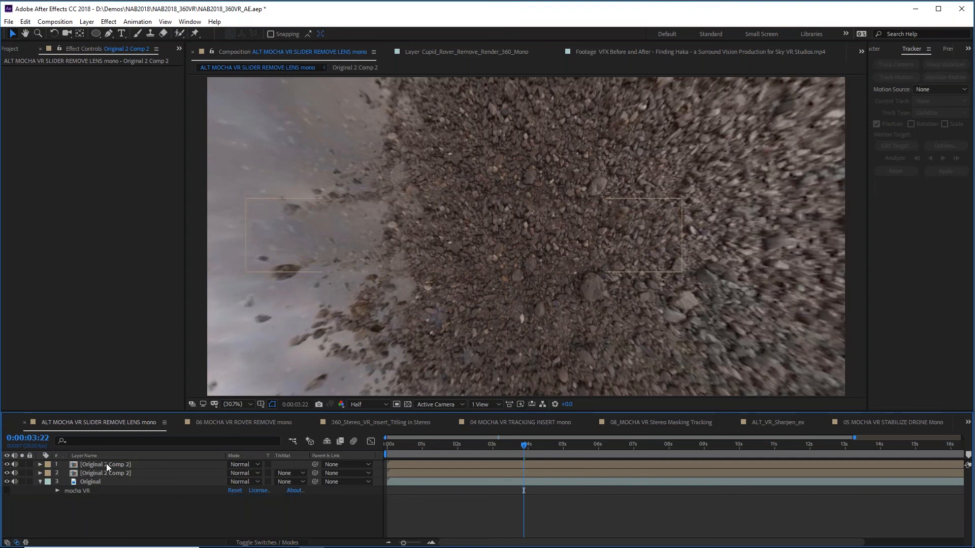
left_click(120, 504)
left_click(114, 466)
left_click(139, 513)
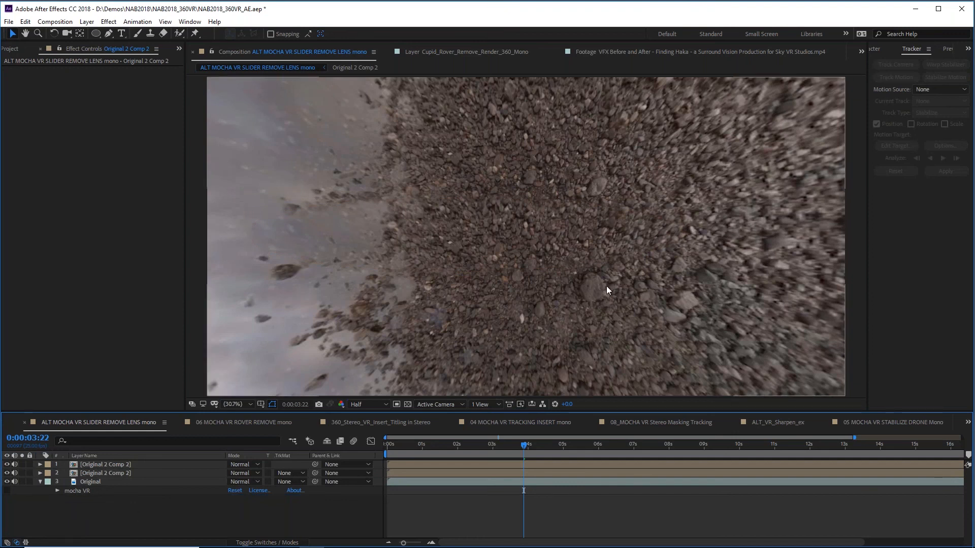
left_click(578, 219)
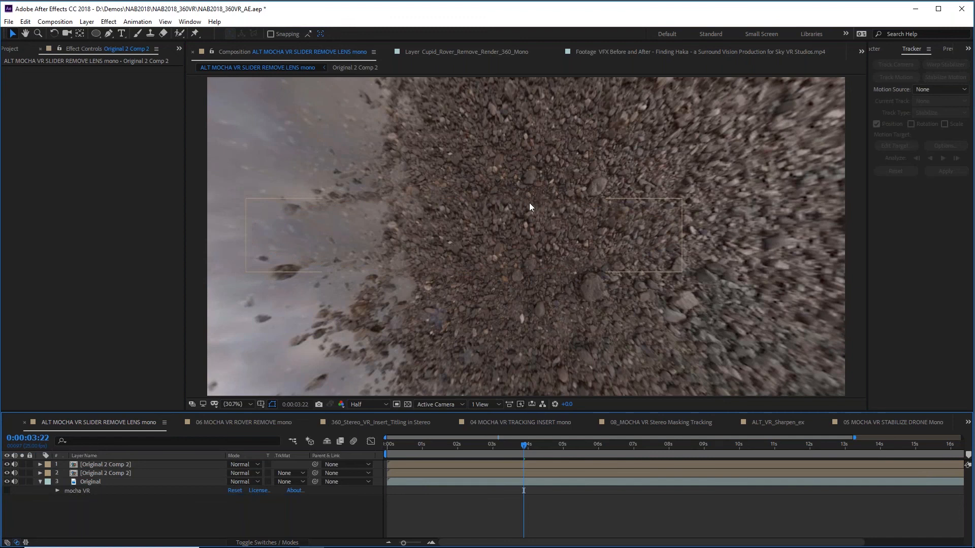
Step: Pre-compose both Original 2 Comp 2 layers together with all attributes moved, and toggle the result's visibility to compare with the original
left_click(216, 473)
left_click(128, 464)
left_click(128, 472, "shift")
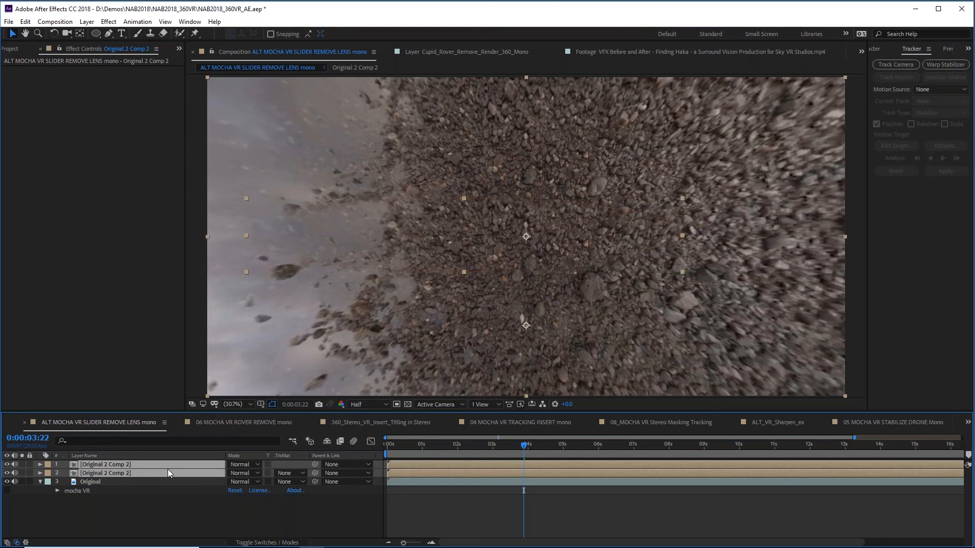
left_click(87, 21)
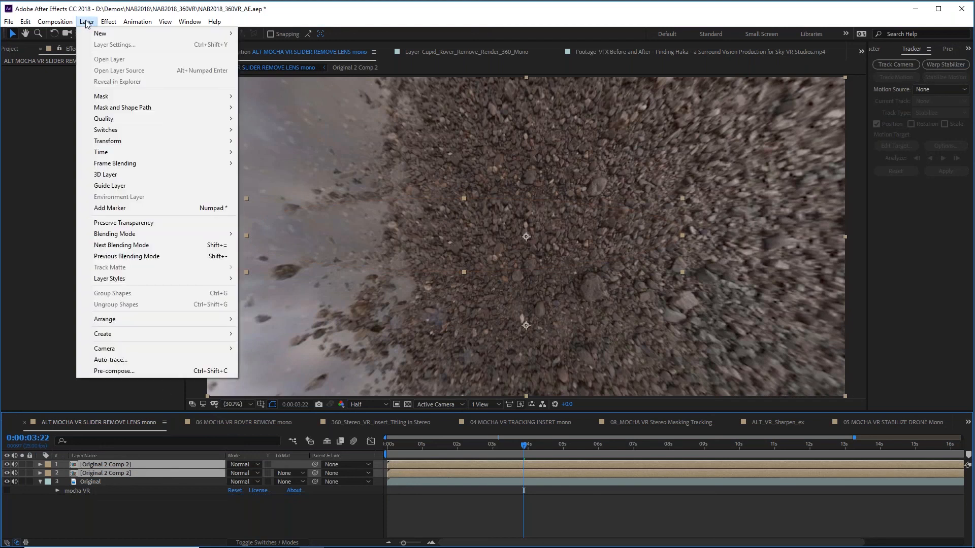
left_click(135, 373)
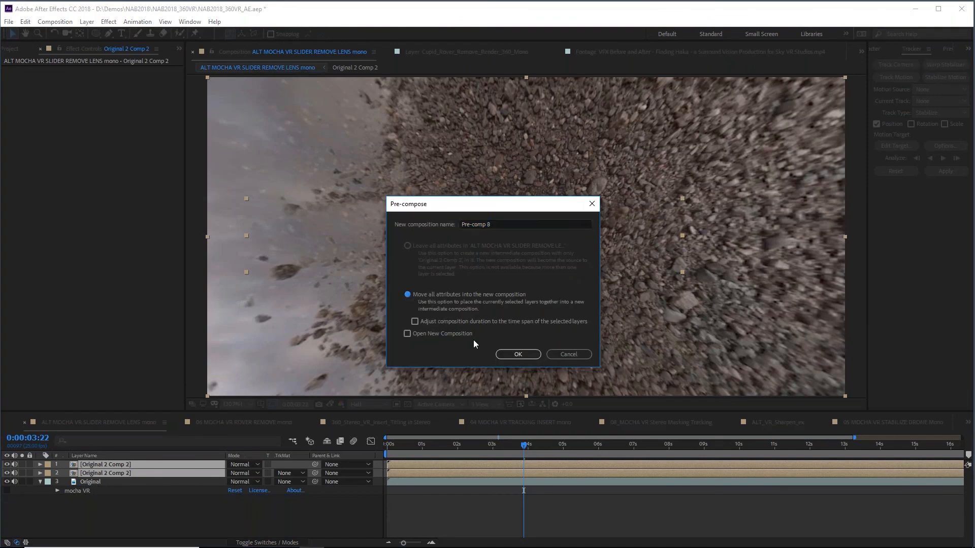
left_click(510, 353)
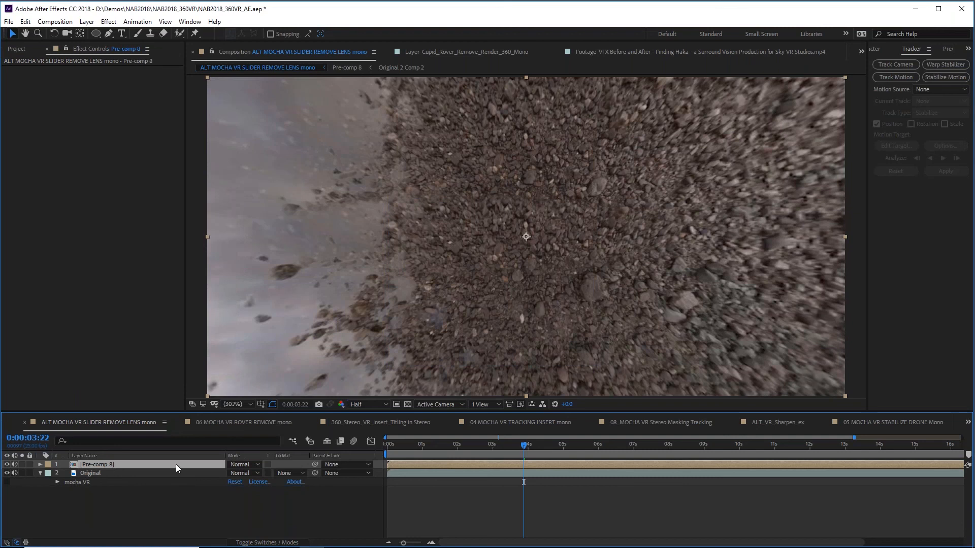
left_click(7, 464)
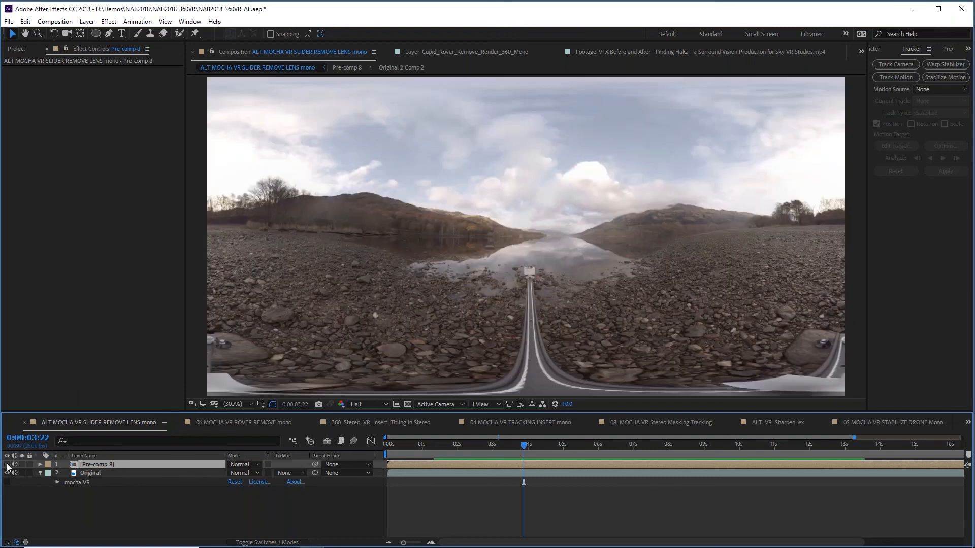
left_click(7, 465)
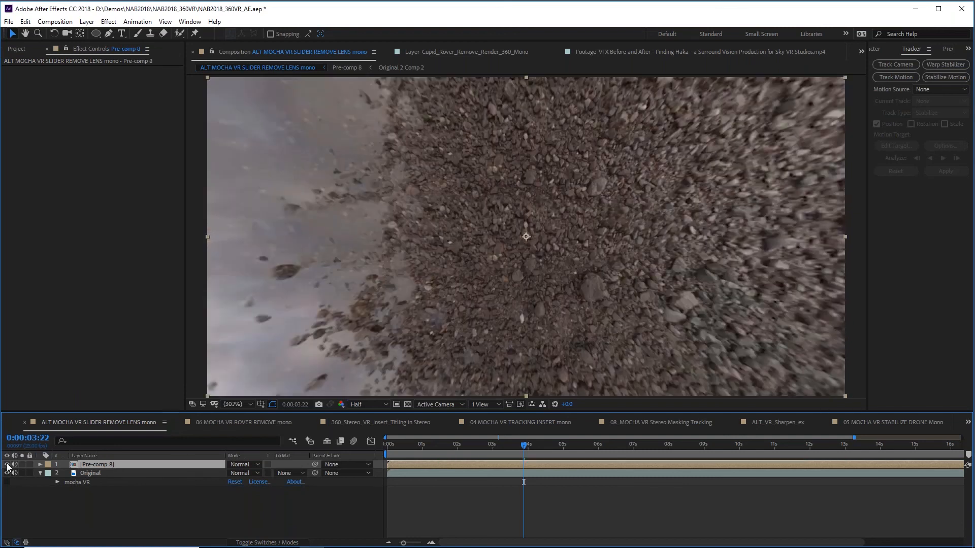
Step: Copy the mocha VR effect from the Original layer onto the new pre-comp layer
left_click(78, 483)
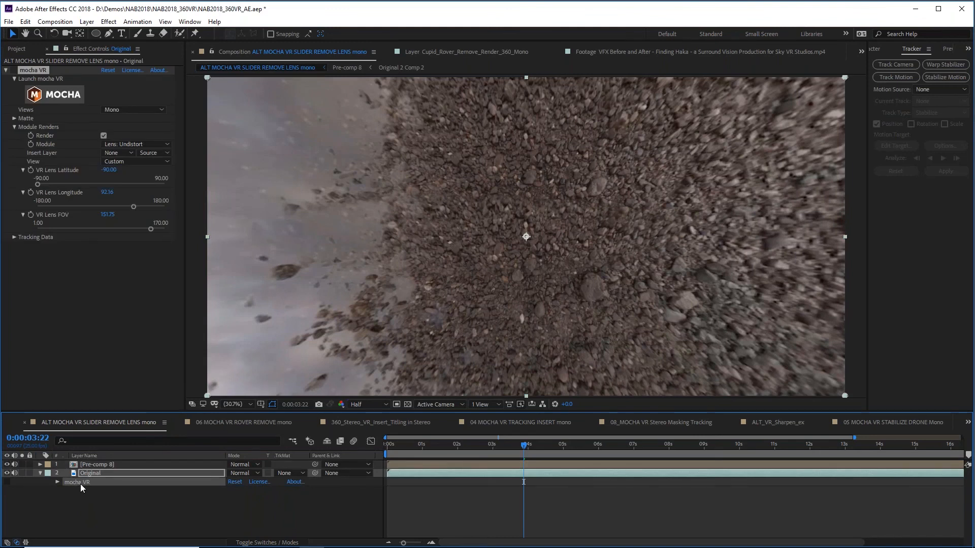
left_click(99, 464)
key("ctrl+v")
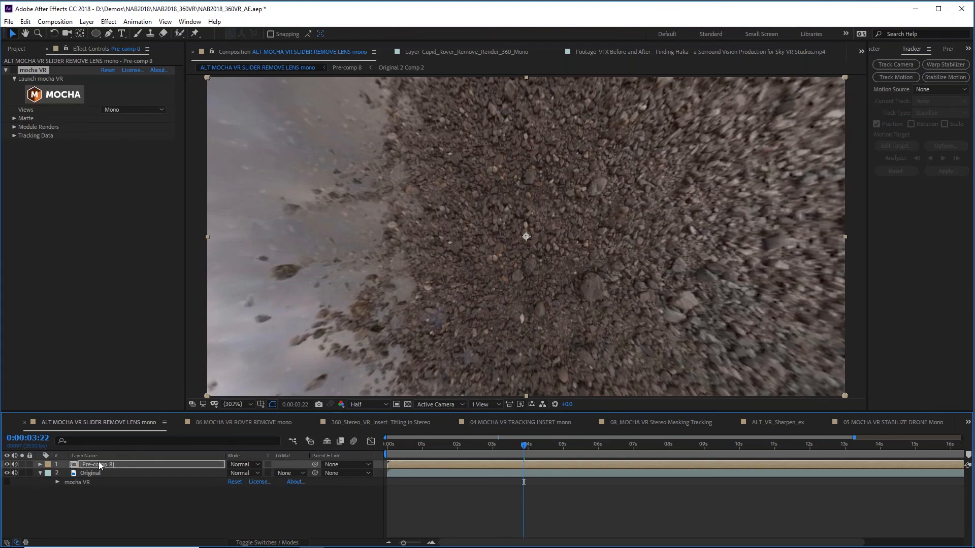
Step: Set the pre-comp's mocha VR render module to Lens: Distort and turn the effect on
left_click(14, 126)
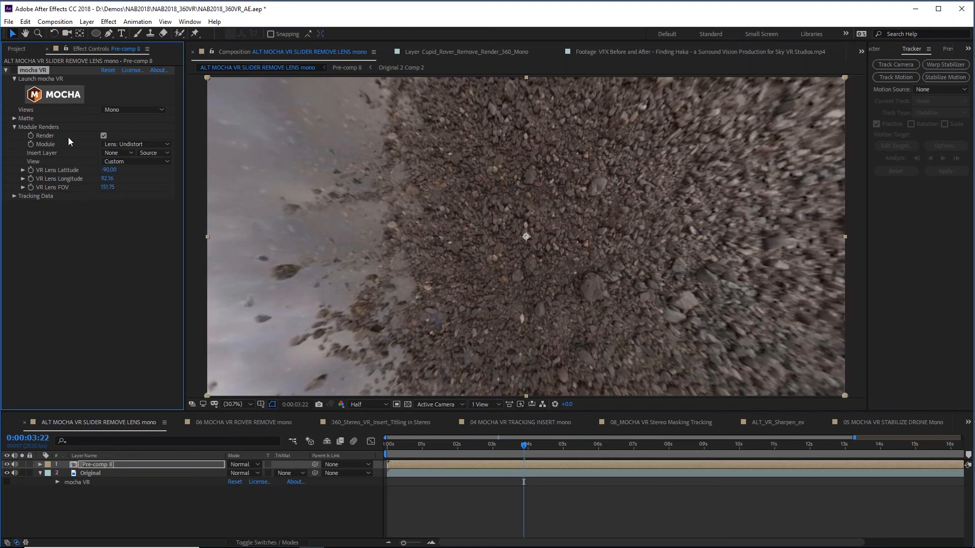
left_click(136, 145)
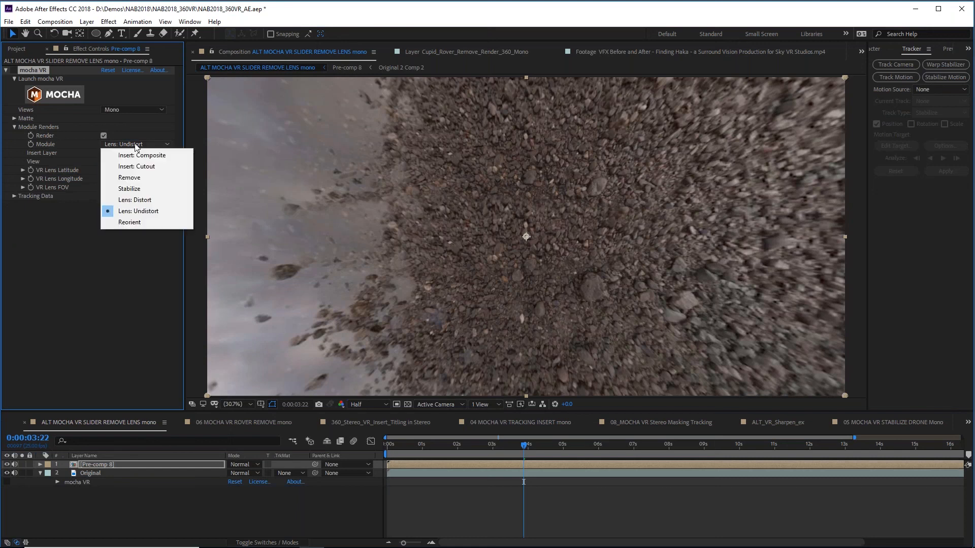
left_click(148, 201)
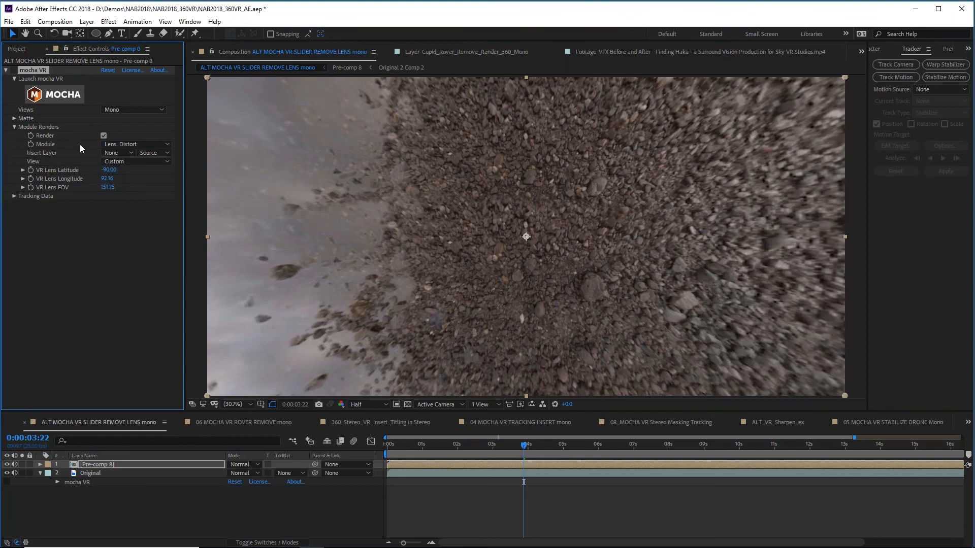
left_click(13, 70)
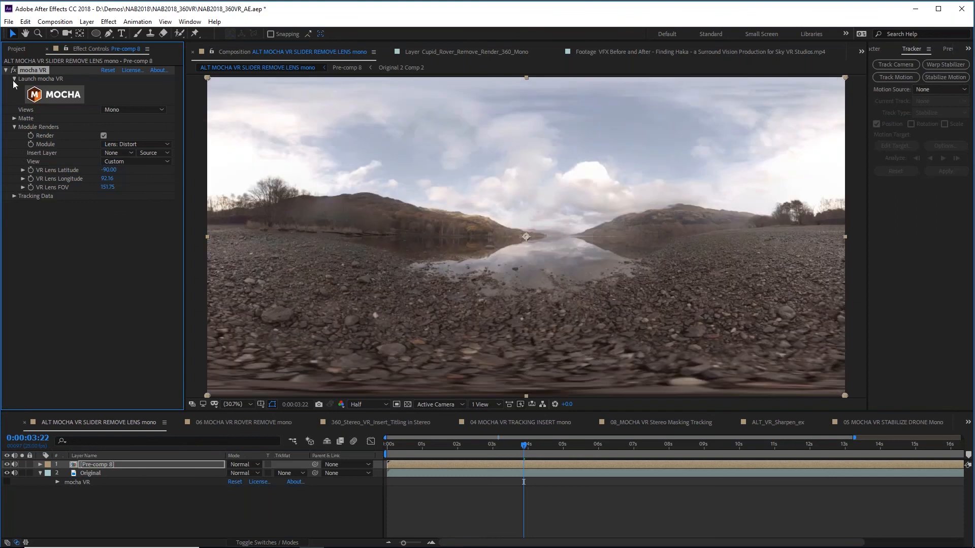
Step: Toggle the visibility of the pre-comp and Original layers to compare the slider removal and view the patch alone
left_click(7, 464)
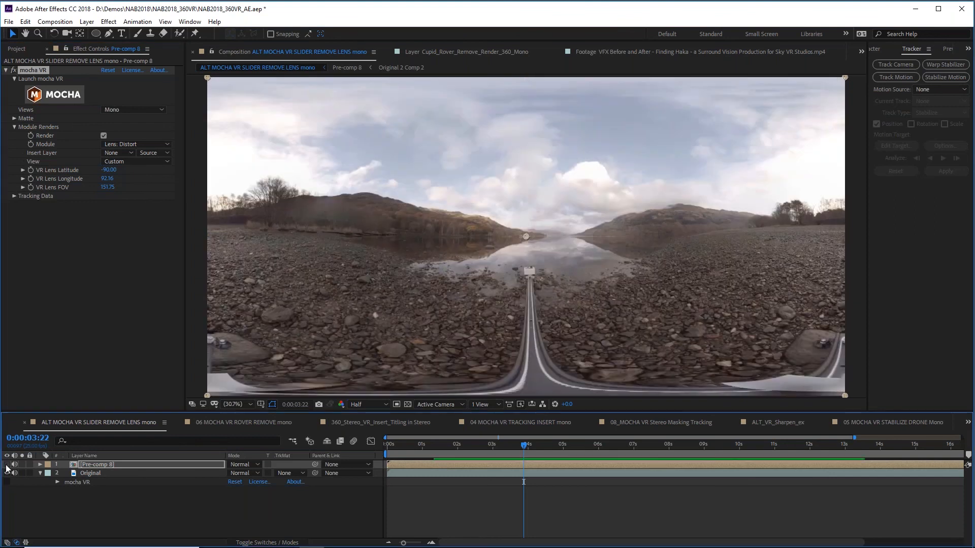
left_click(6, 465)
left_click(6, 465)
left_click(7, 464)
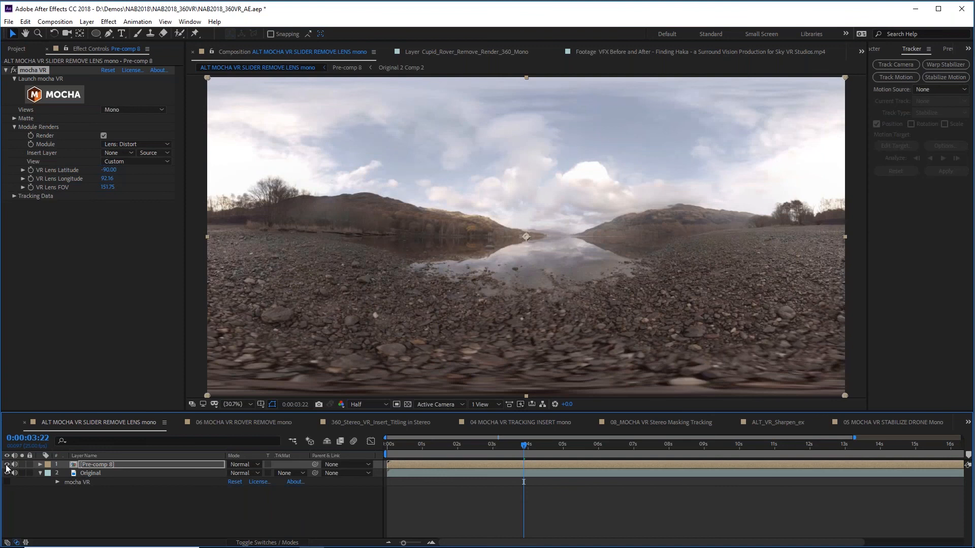
left_click(6, 472)
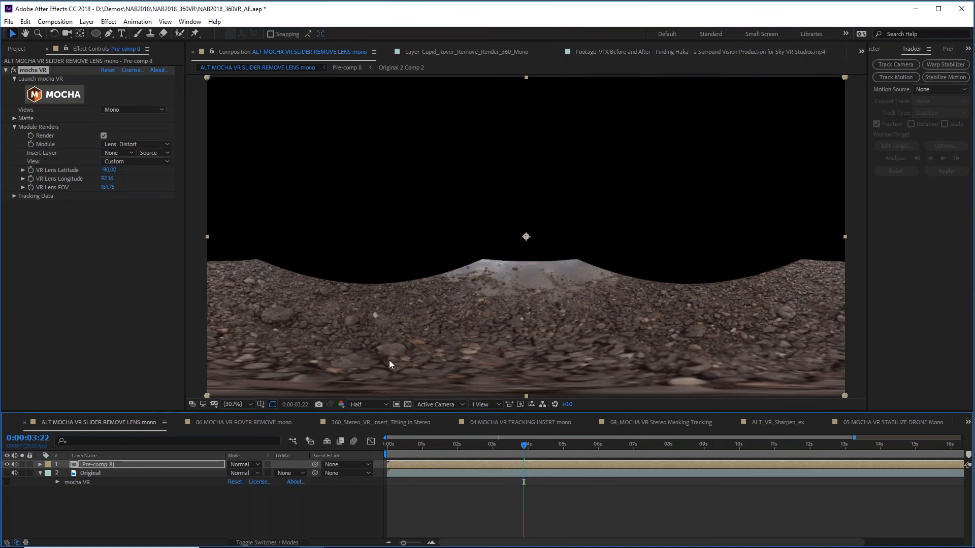
left_click(6, 473)
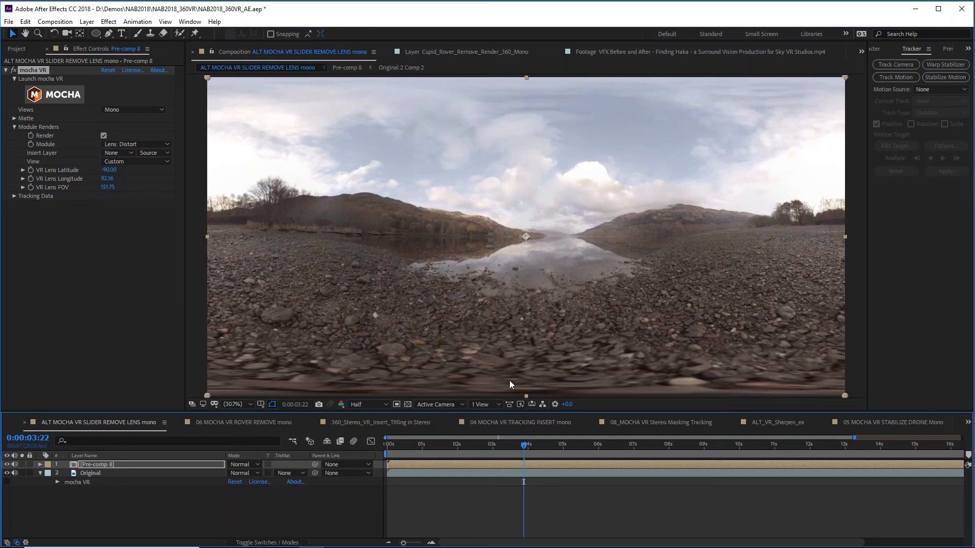
mouse_move(558, 546)
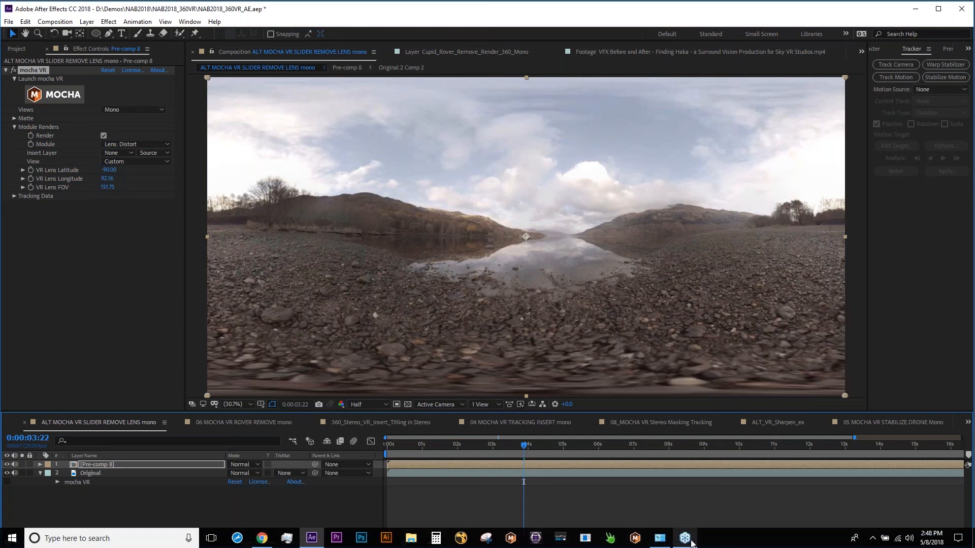
left_click(684, 538)
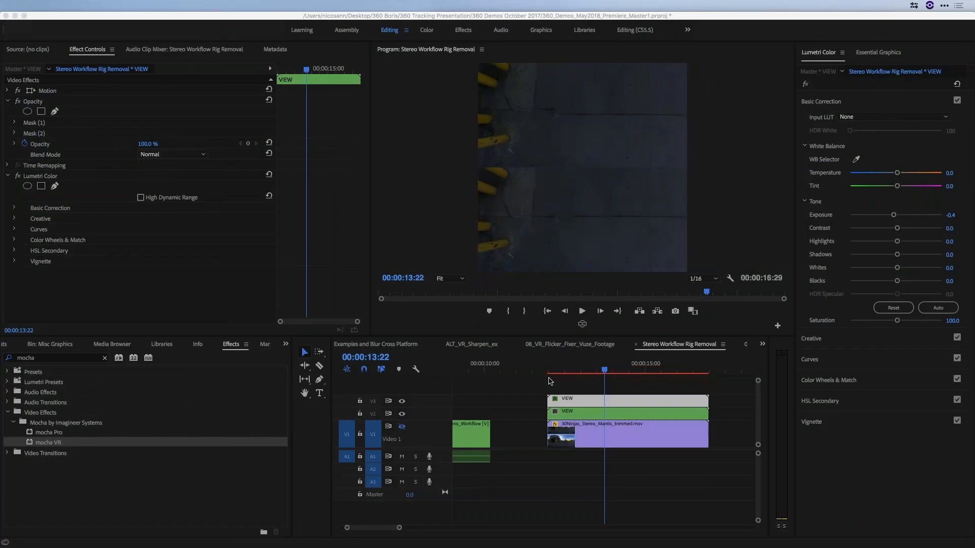
Step: Open the nested VIEW sequence in Premiere Pro and examine its stereo clip with mocha VR toggled, including the lens module settings
left_click(583, 418)
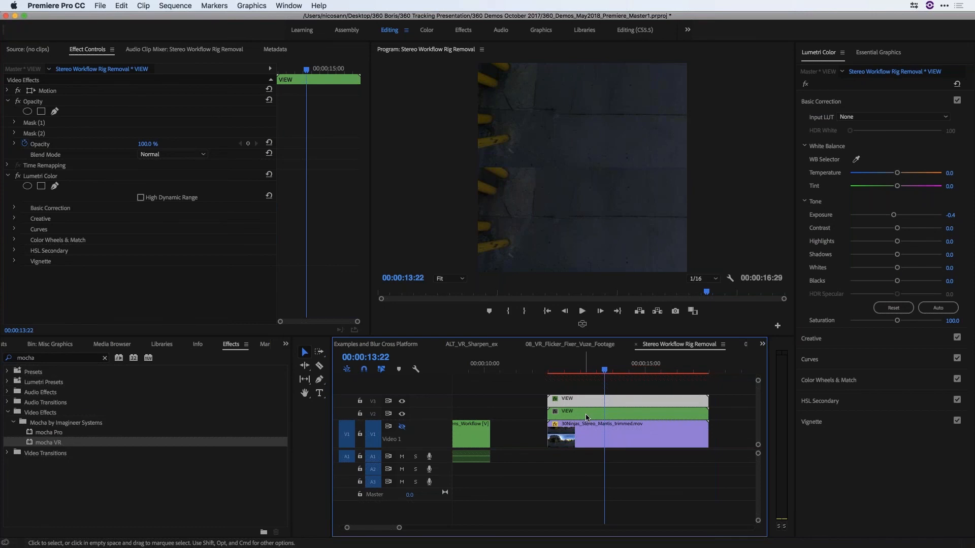
double_click(590, 416)
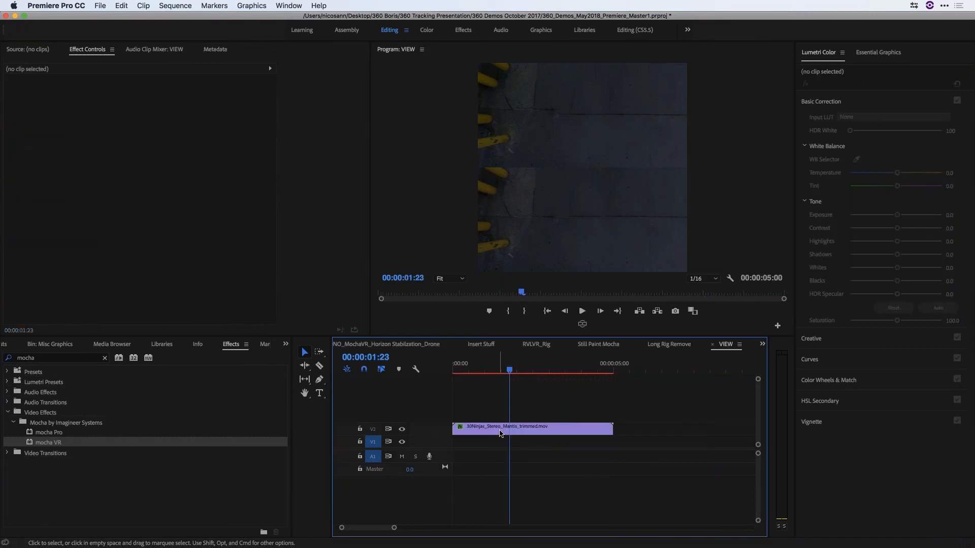
left_click(500, 432)
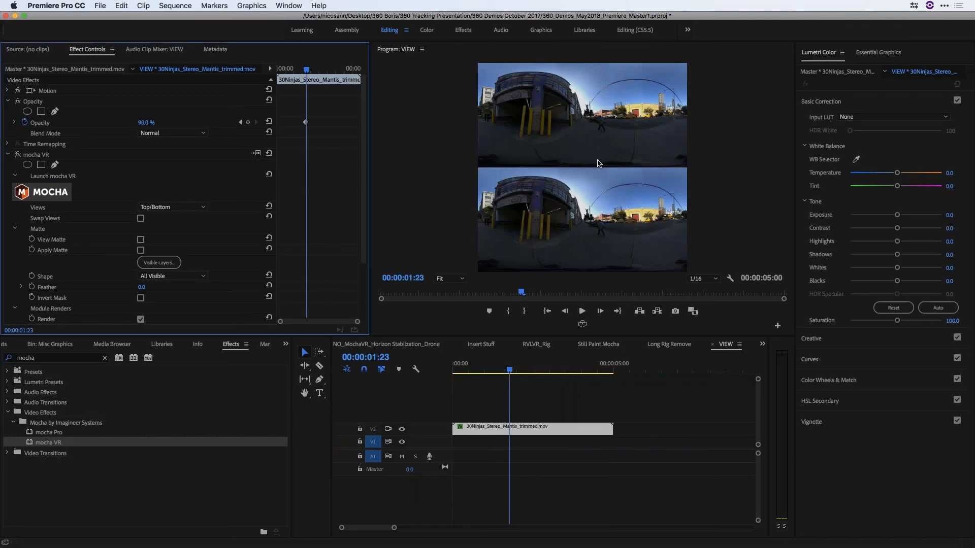
left_click(18, 154)
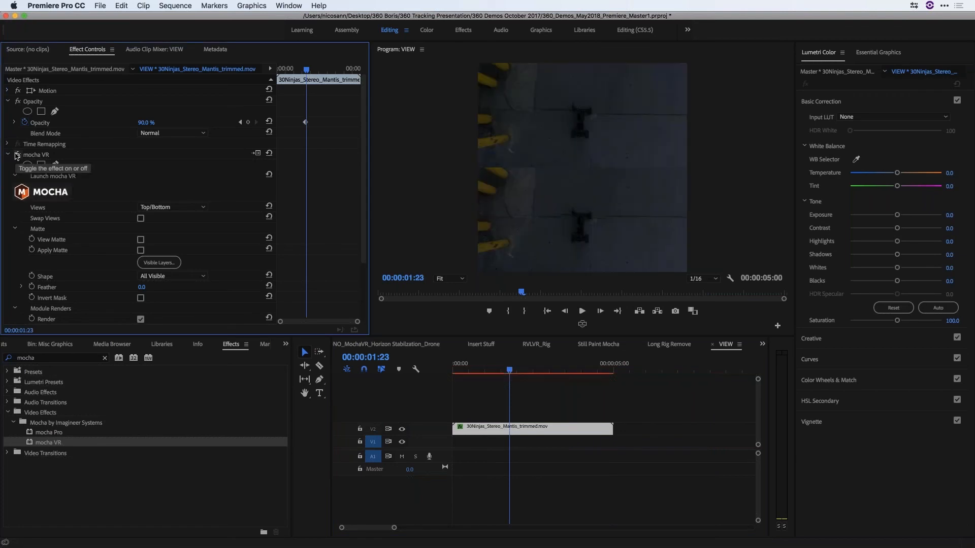
scroll(85, 251, "down", 5)
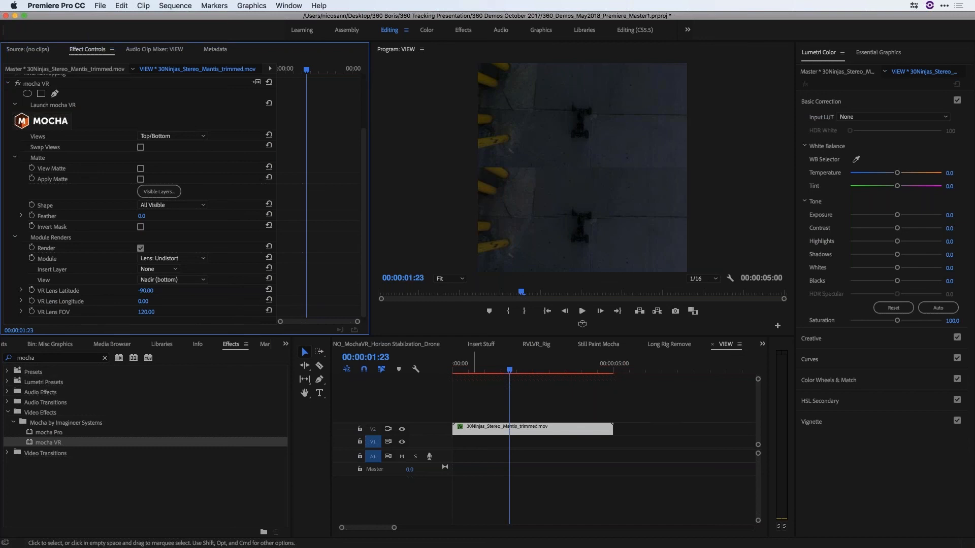
Step: Return to the Stereo Workflow Rig Removal sequence and toggle the video track outputs to compare the nadir with and without the patch
left_click(713, 349)
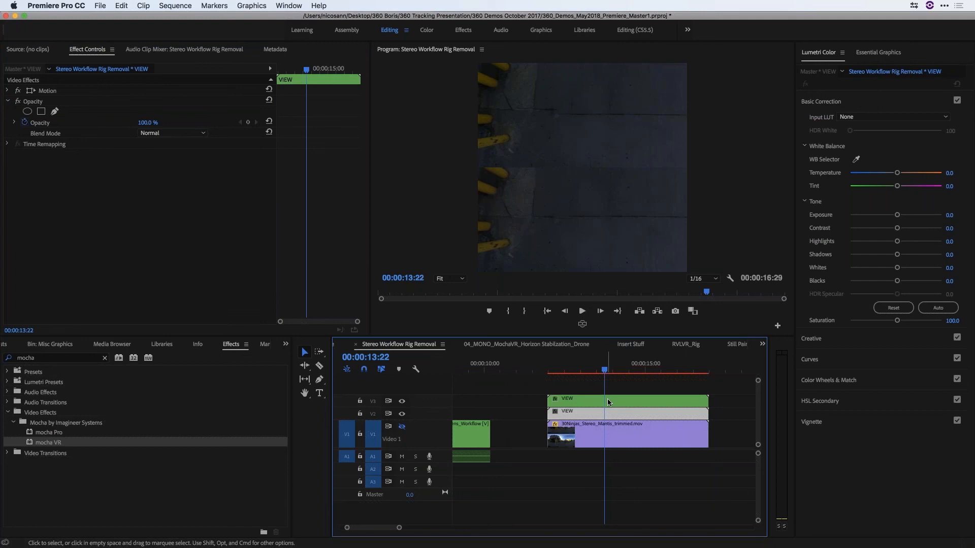
left_click(402, 414)
left_click(401, 404)
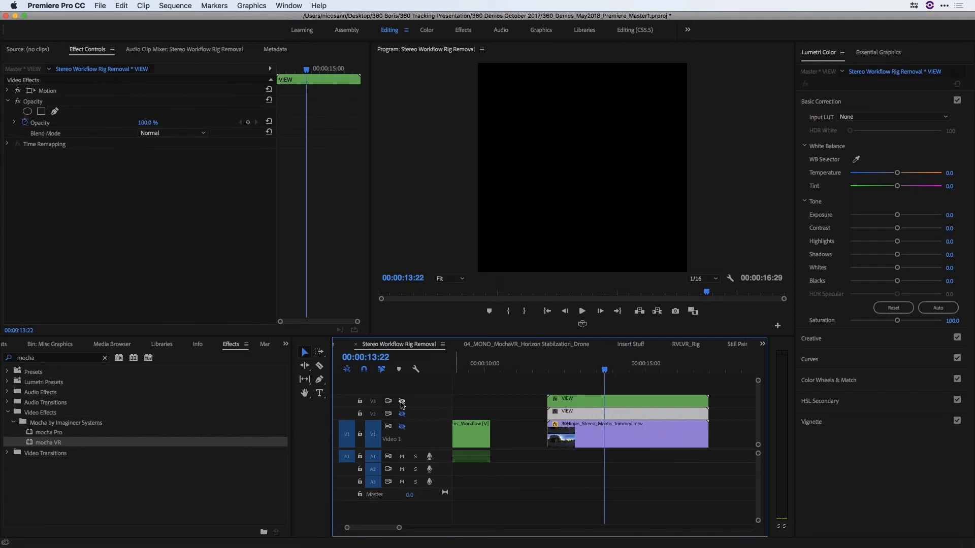
left_click(401, 427)
left_click(401, 428)
left_click(401, 414)
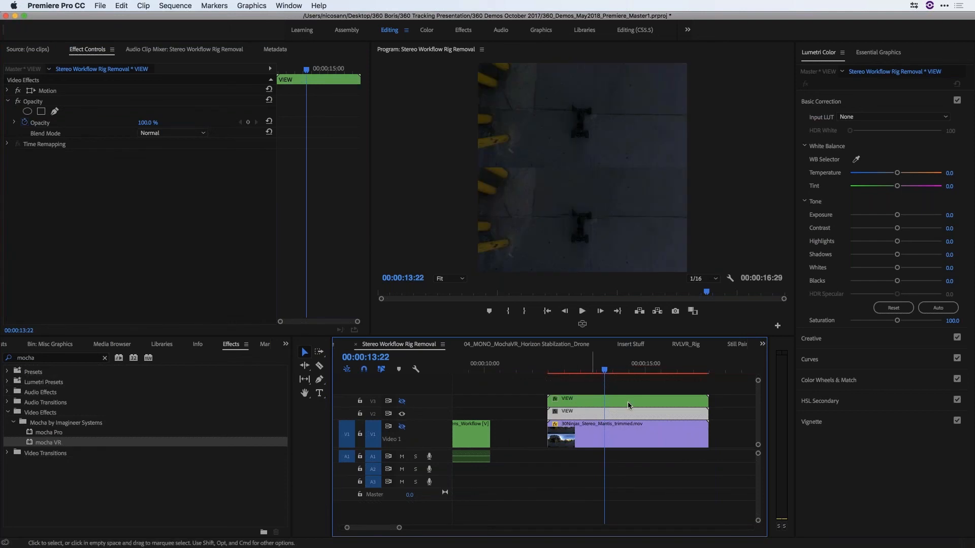
left_click(401, 402)
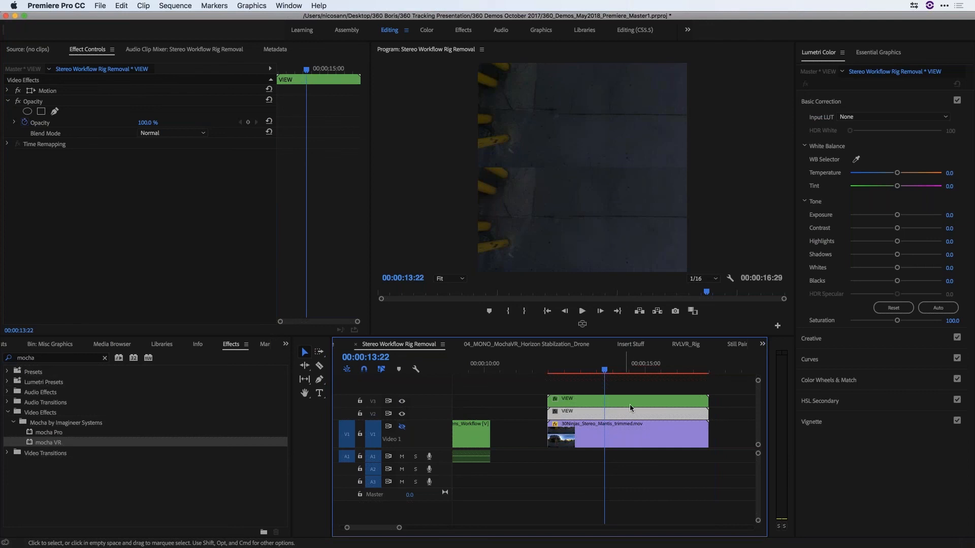
Step: Select the upper VIEW clip and examine its Motion offset and masked Opacity settings in the stereo rig removal
left_click(620, 402)
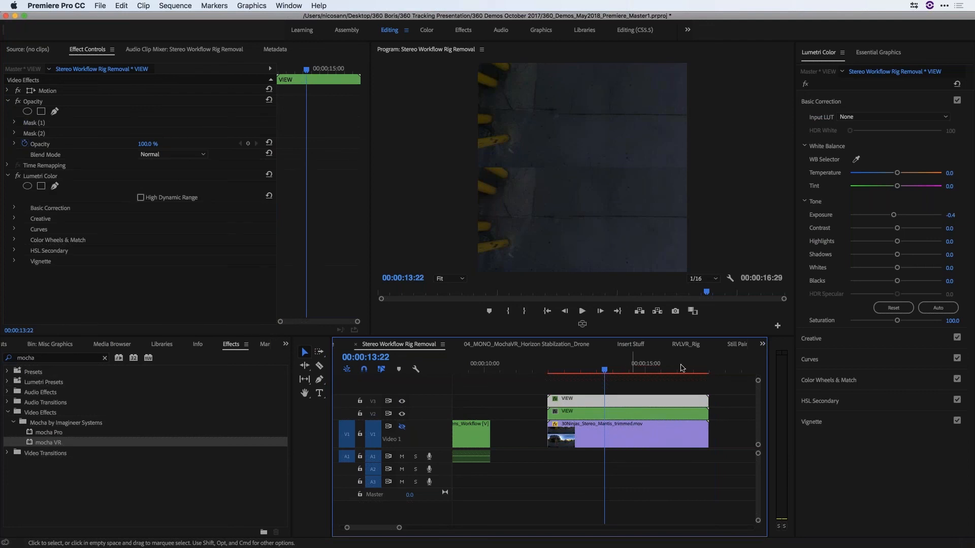
left_click(56, 92)
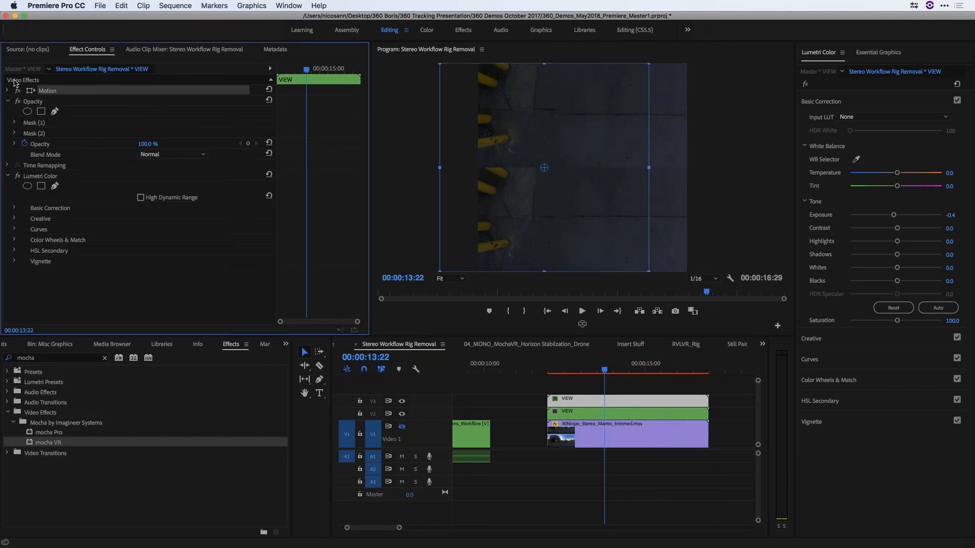
left_click(7, 90)
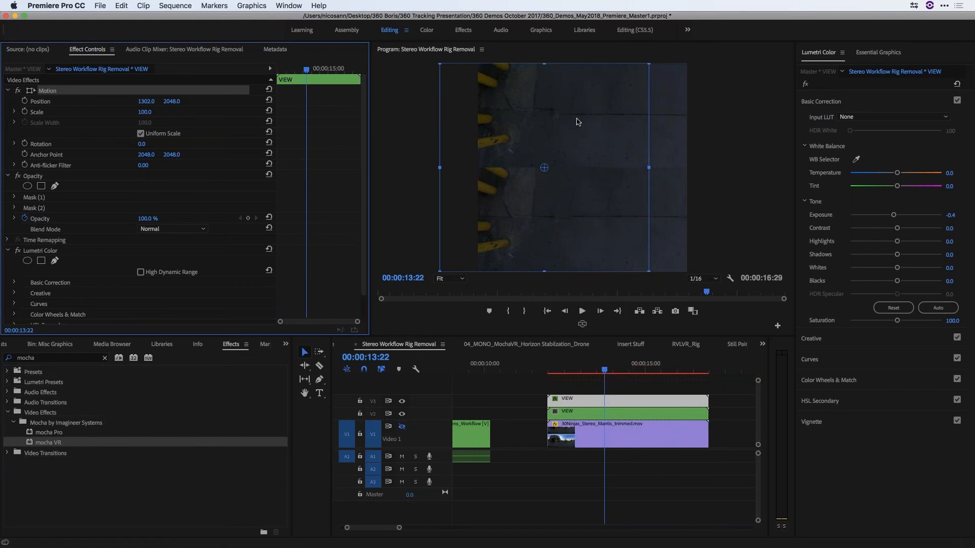
left_click(18, 176)
left_click(18, 176)
left_click(8, 90)
left_click(31, 102)
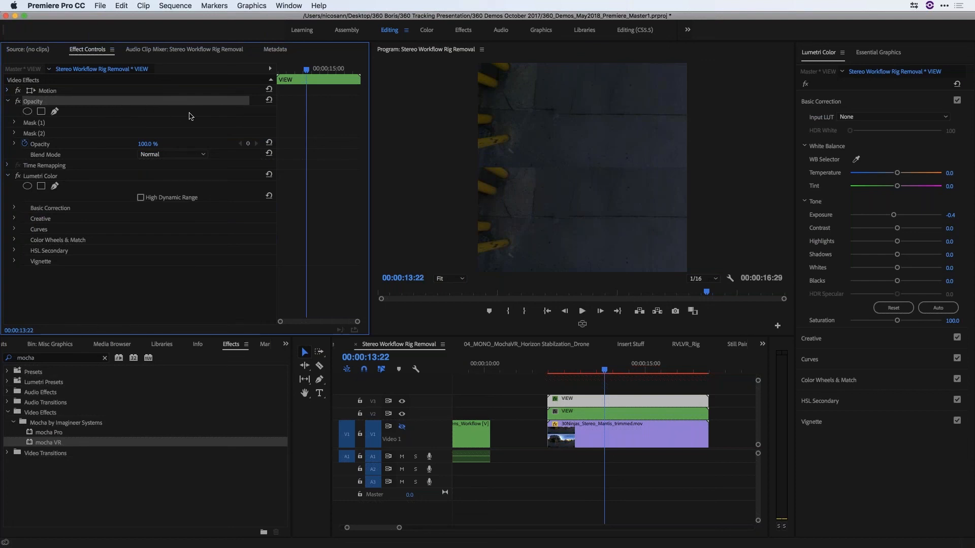
Step: Examine the feather settings and shapes of Mask (1) and Mask (2) on the upper VIEW clip's opacity
left_click(14, 122)
left_click(38, 124)
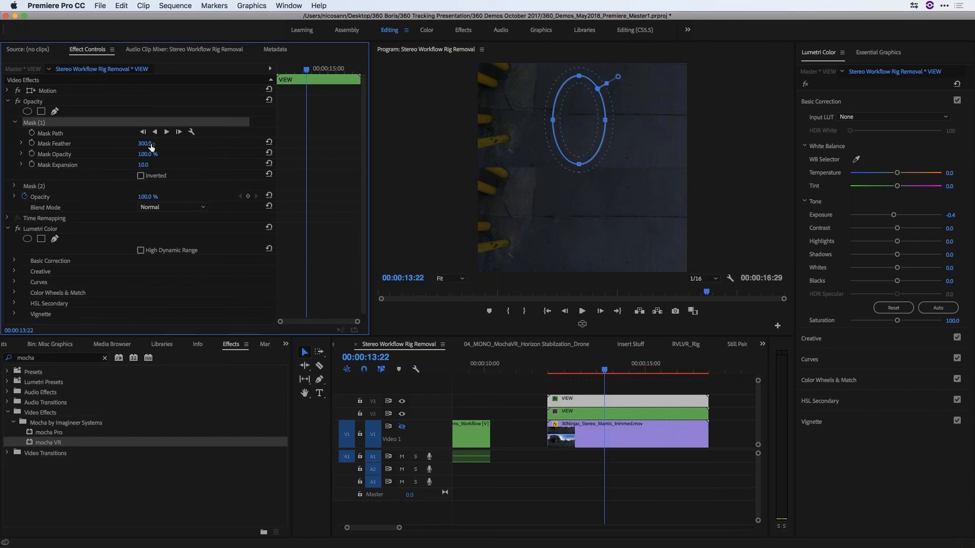
left_click(13, 123)
left_click(34, 133)
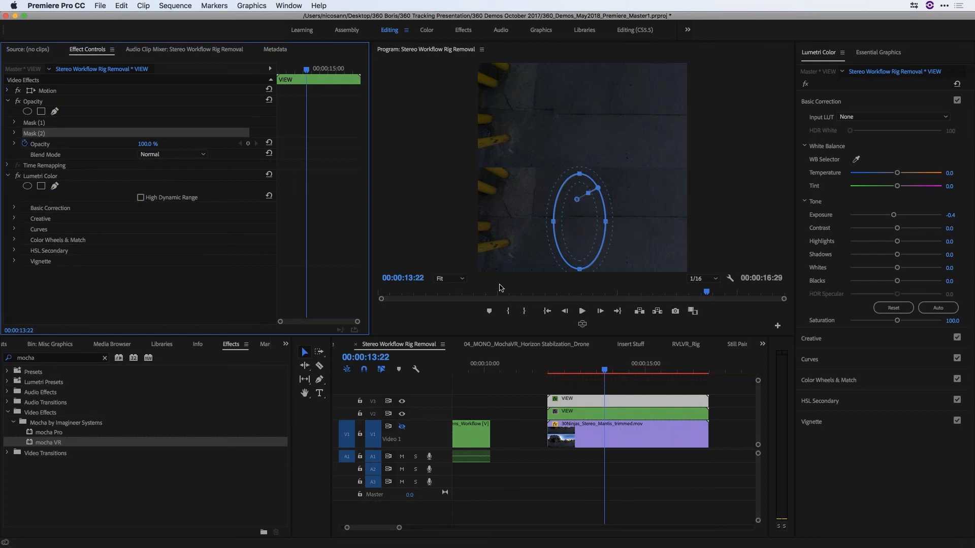
left_click(515, 398)
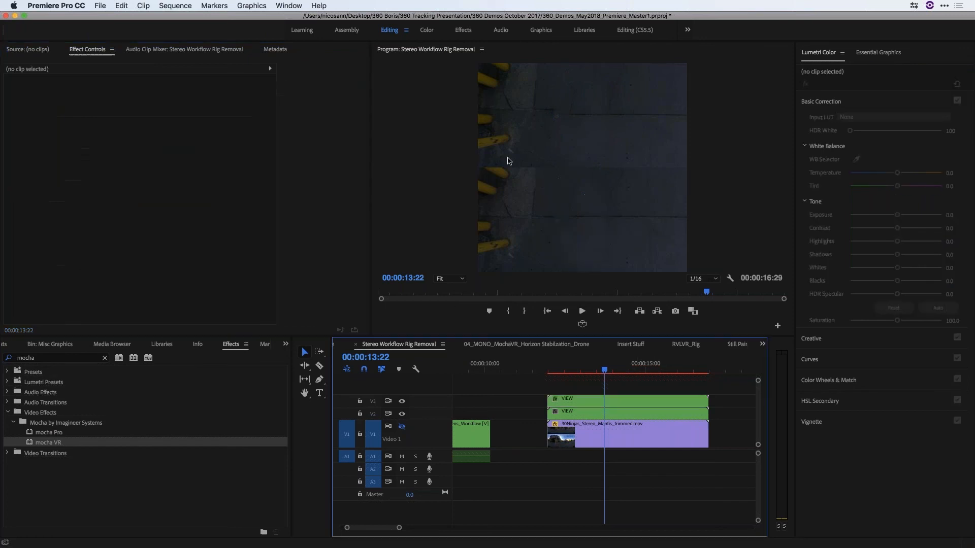
Step: Select the upper VIEW clip and set its Lumetri exposure to -0.3
left_click(973, 24)
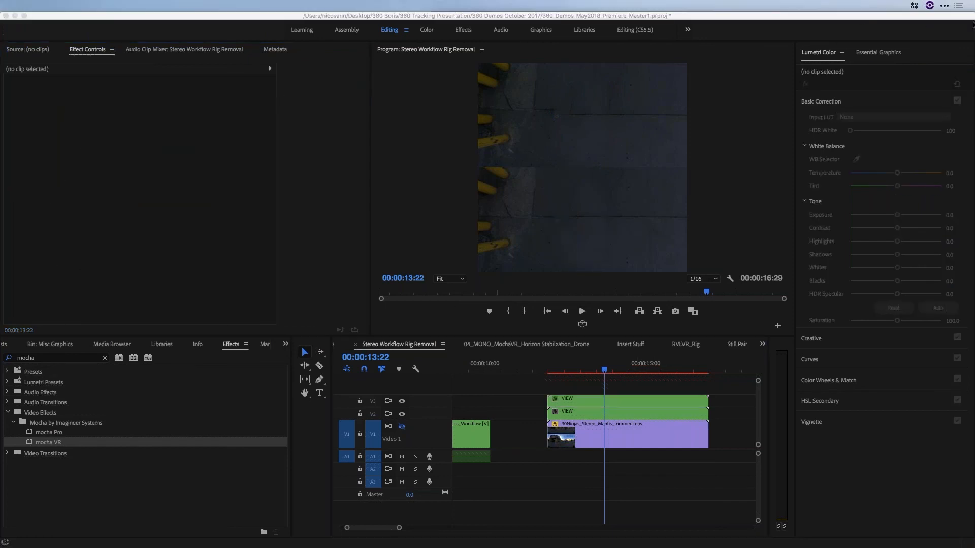
left_click(607, 400)
left_click(820, 54)
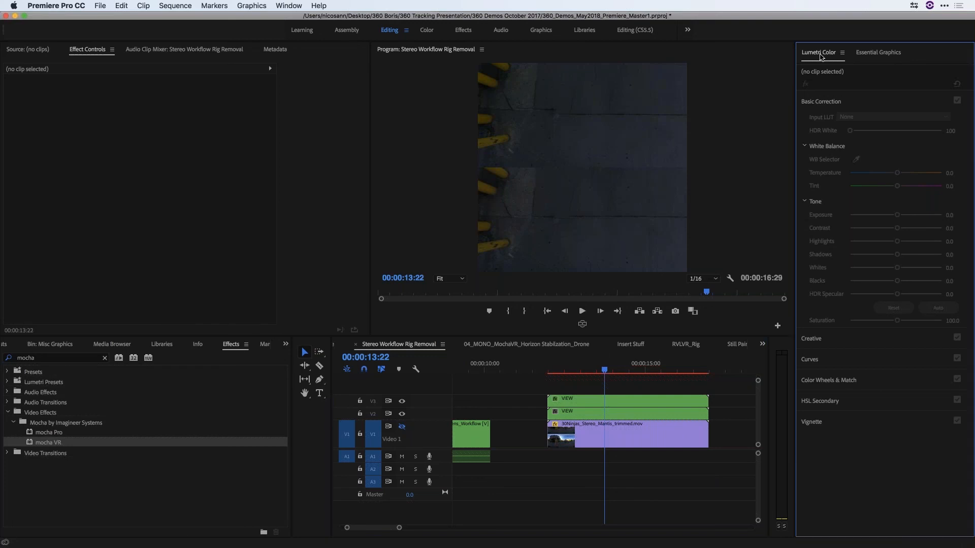
left_click(607, 406)
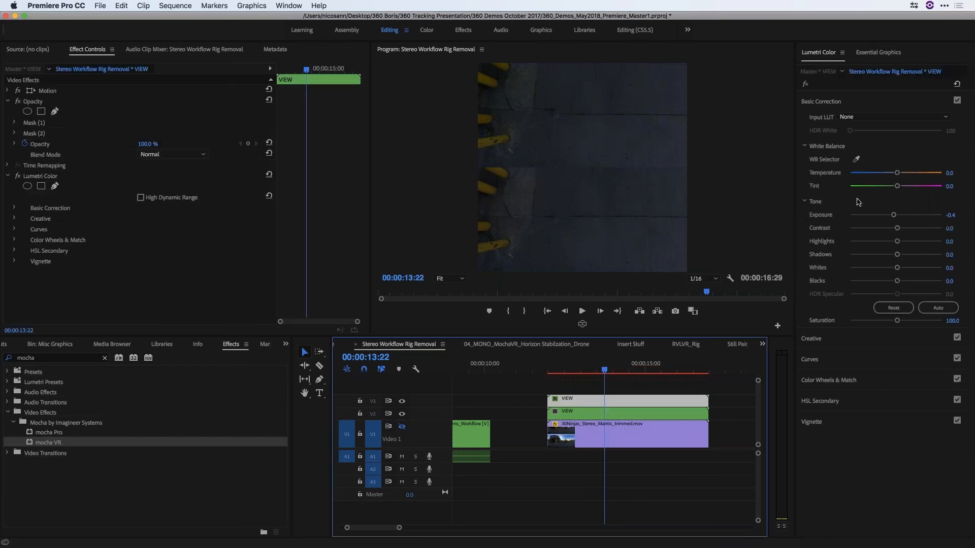
left_click_drag(897, 215, 893, 216)
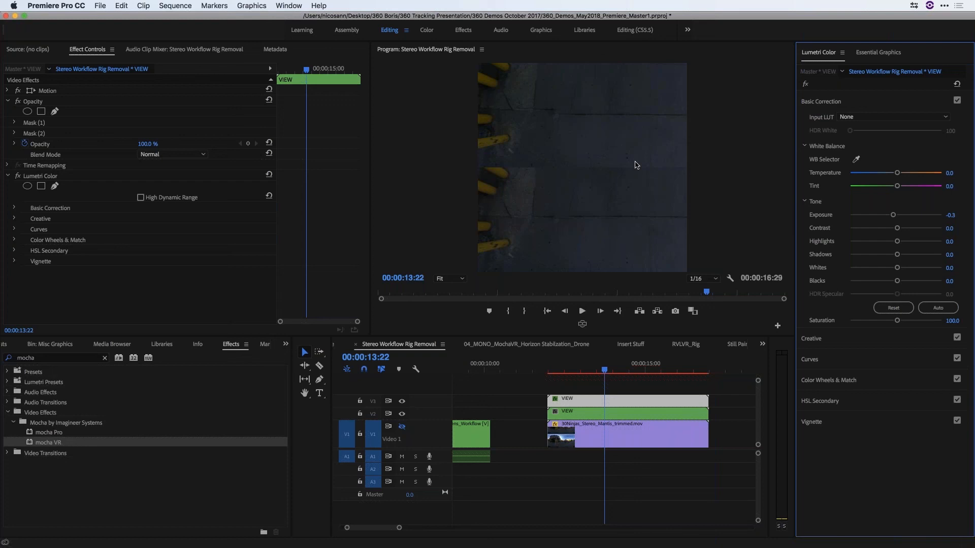
Step: Toggle the V2 and V3 track outputs to view the masked patch alone and the footage without it
left_click(552, 385)
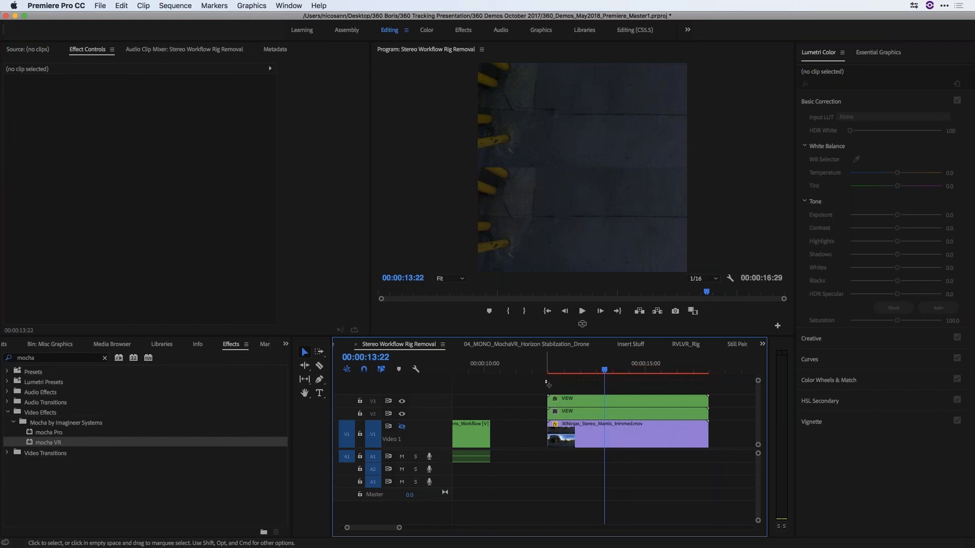
left_click_drag(548, 386, 629, 407)
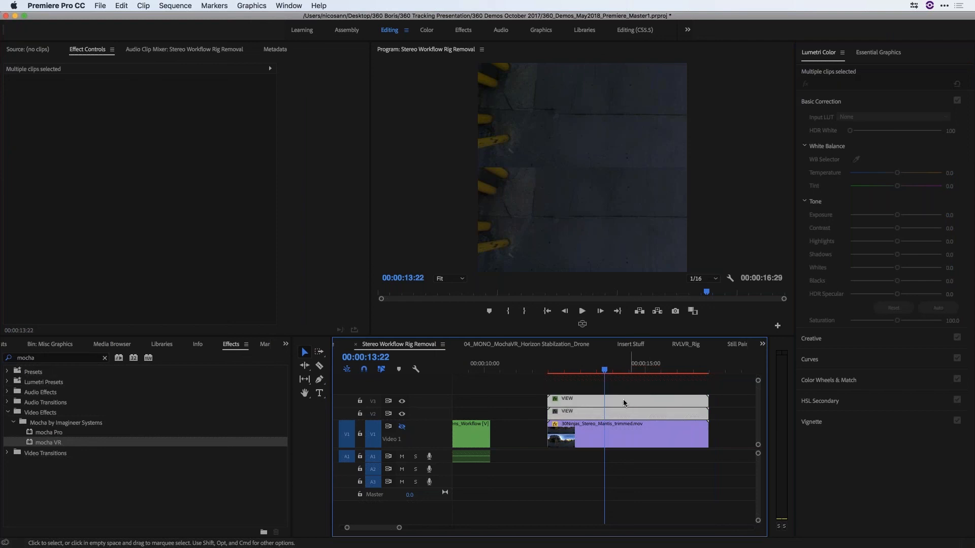
left_click(586, 388)
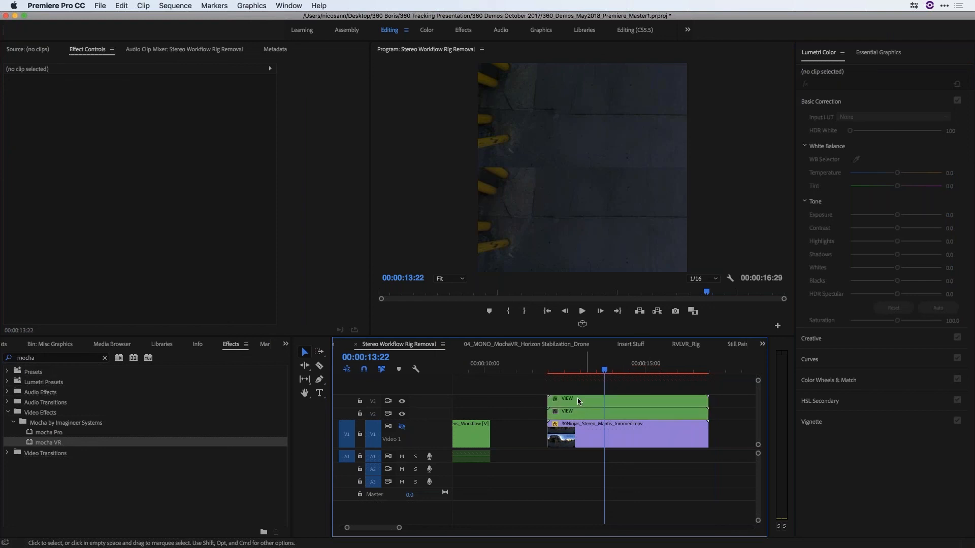
left_click(582, 401)
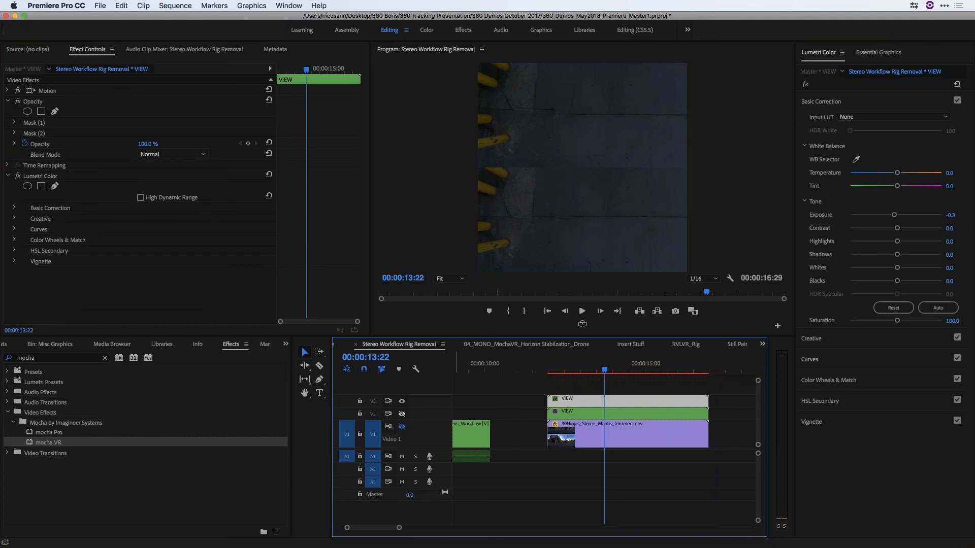
left_click(402, 414)
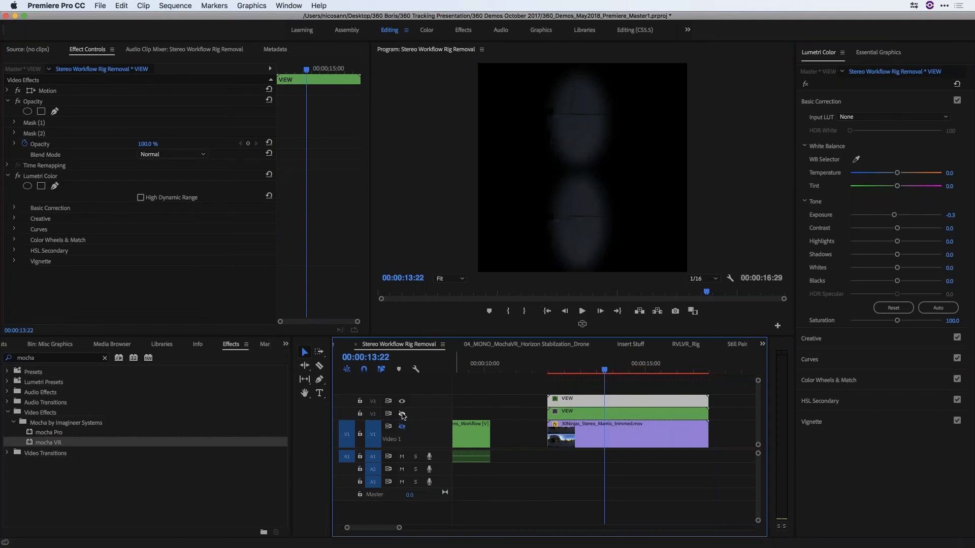
left_click(402, 401)
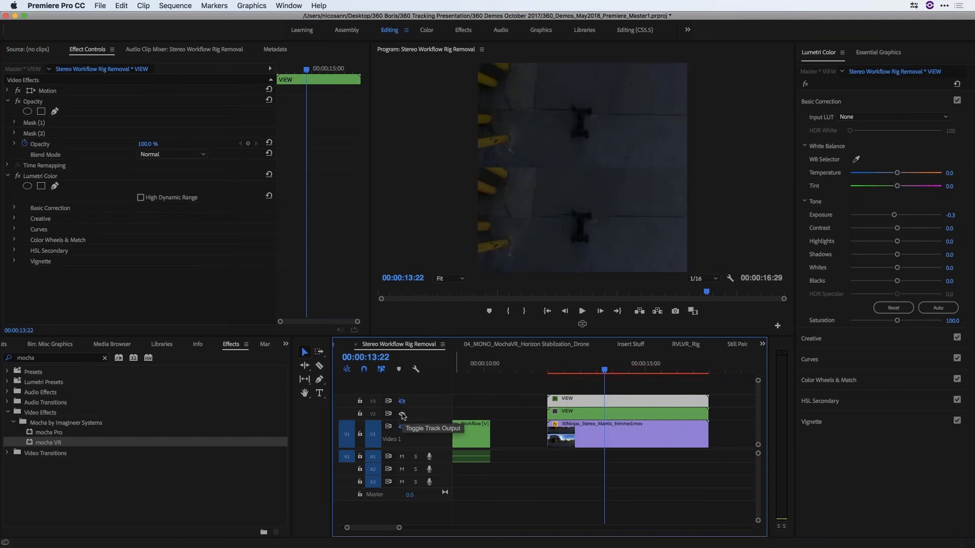
left_click(401, 401)
Step: Nest the two stacked VIEW clips into a sequence named Paint
left_click_drag(559, 381, 599, 417)
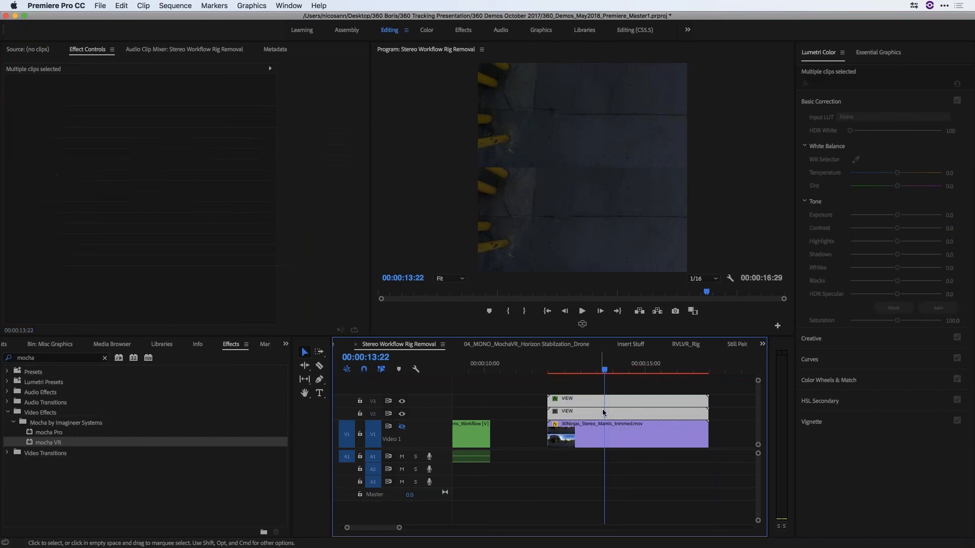
right_click(592, 401)
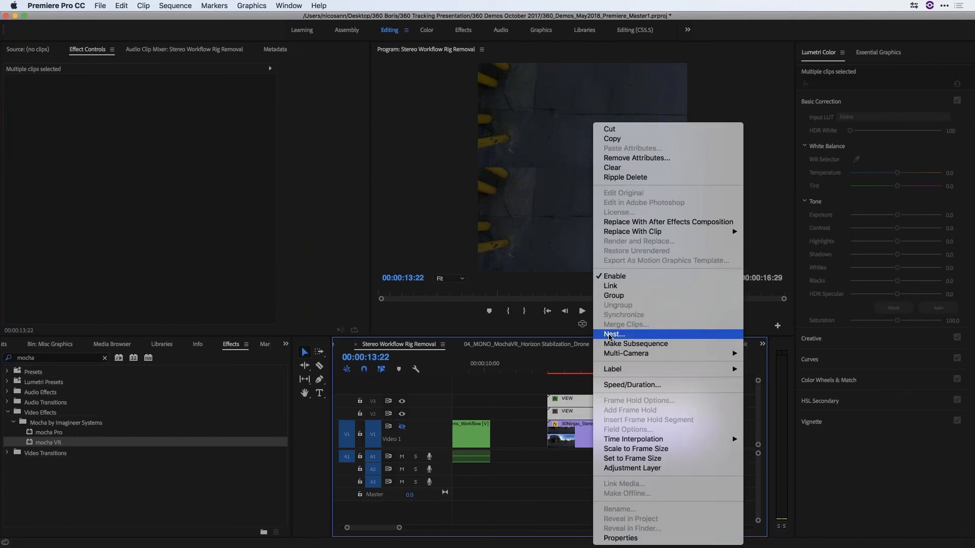
left_click(612, 334)
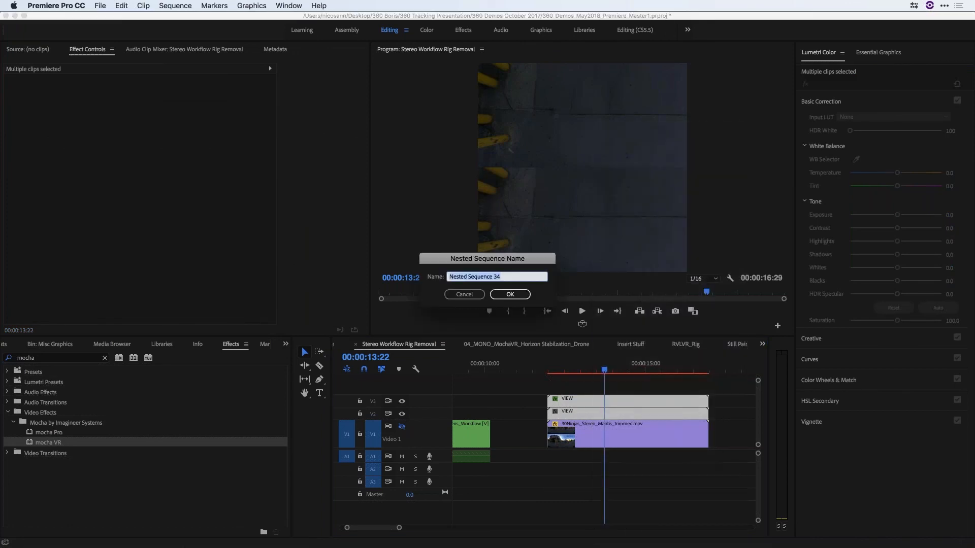
type("Paint")
key("Return")
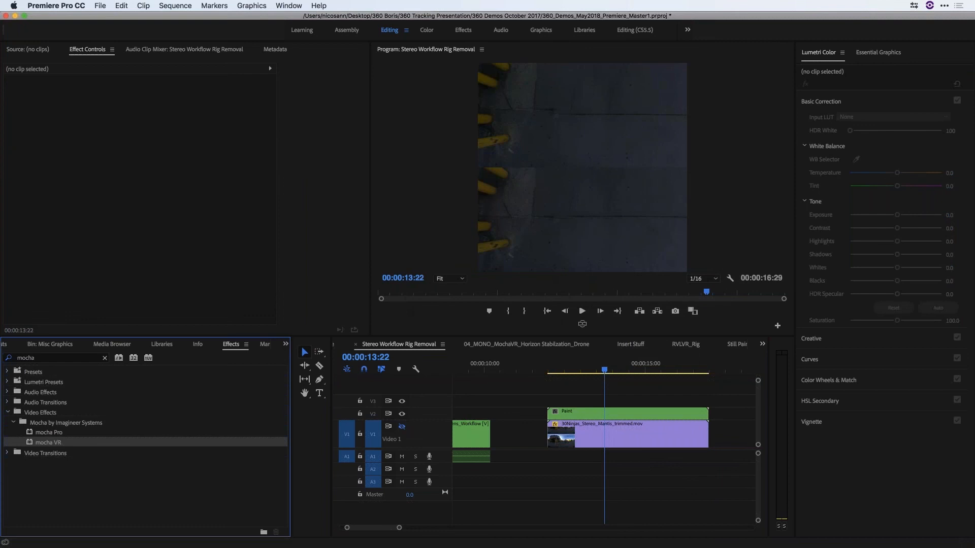
Step: Apply mocha VR to the nested Paint clip and set its Views to Top/Bottom
left_click(618, 416)
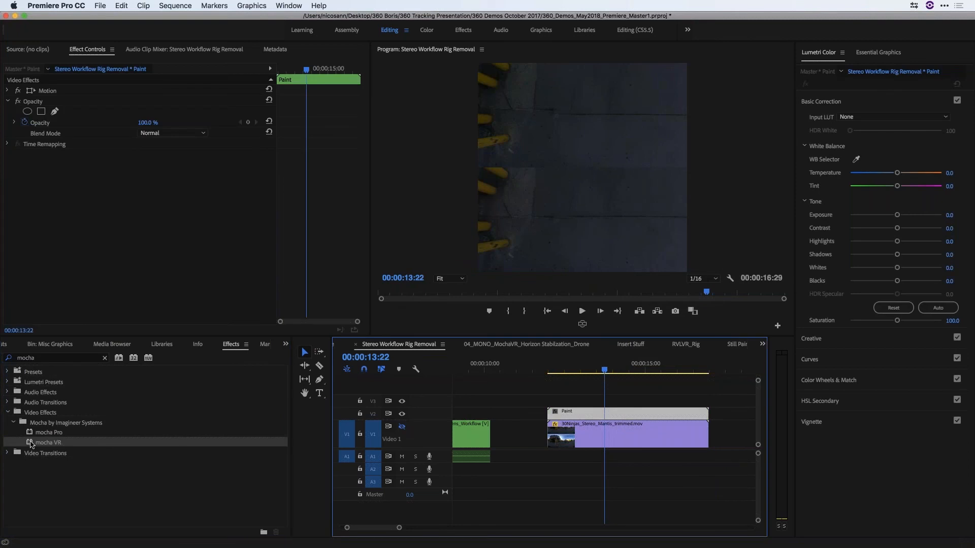
left_click_drag(32, 444, 613, 415)
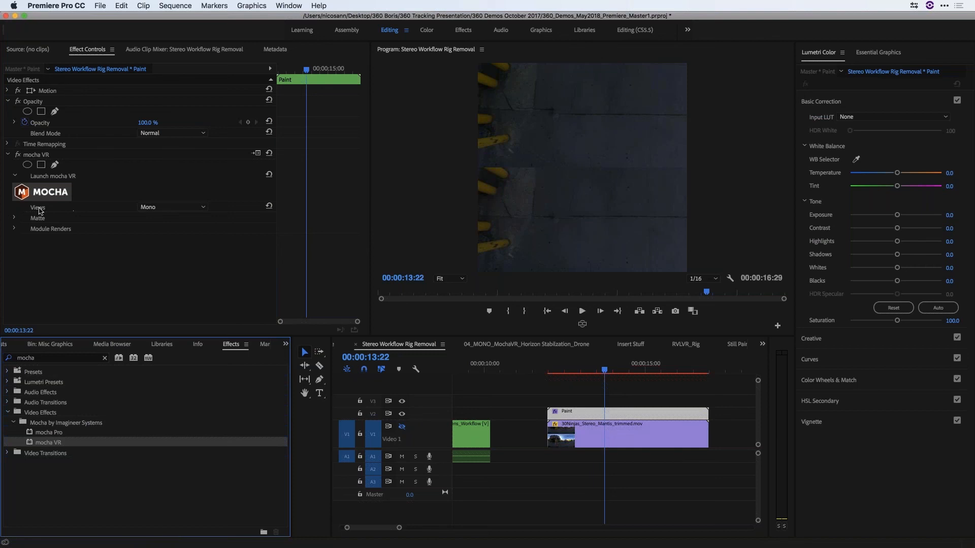
left_click(165, 208)
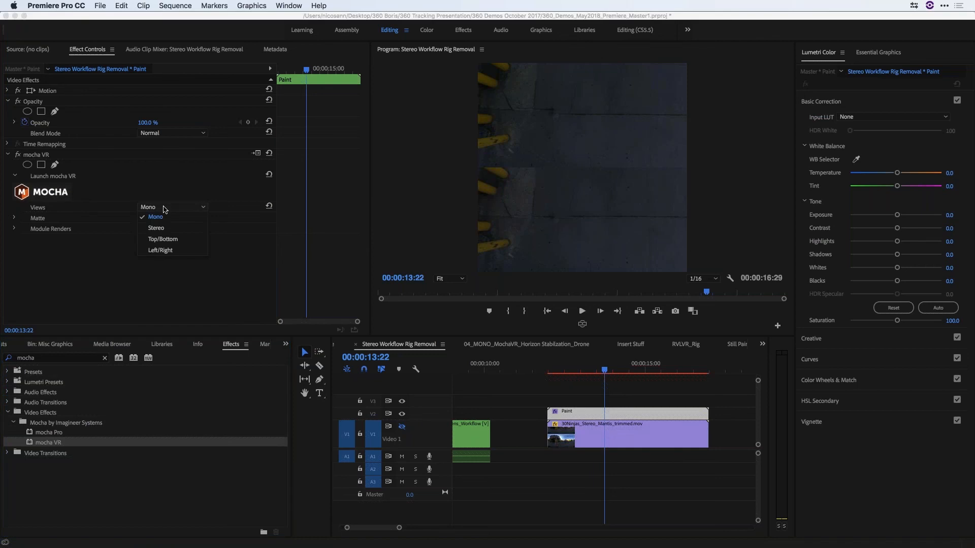
left_click(163, 239)
Step: Enable mocha VR's module render with Lens: Distort and the Nadir (bottom) view, and turn the Video 1 track output back on
left_click(15, 240)
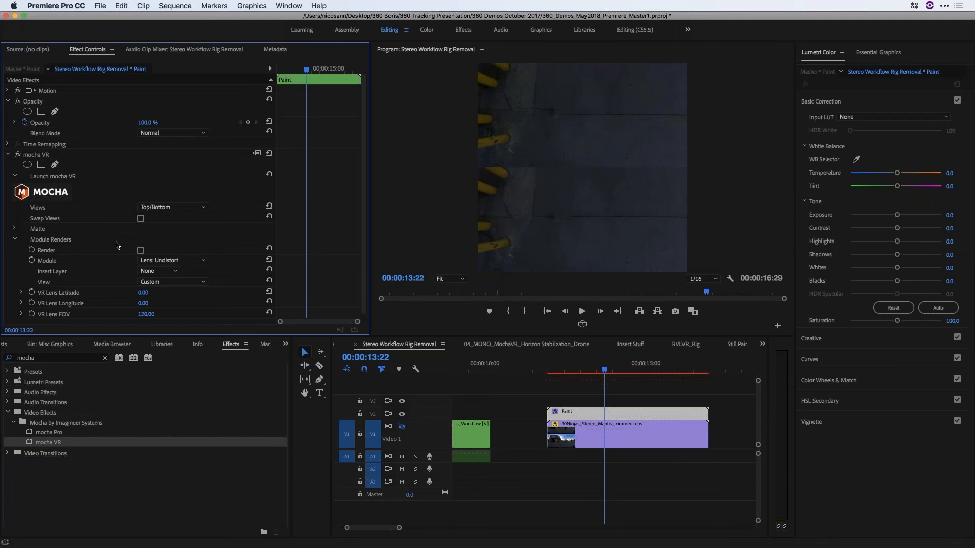
left_click(141, 250)
left_click(144, 261)
left_click(170, 311)
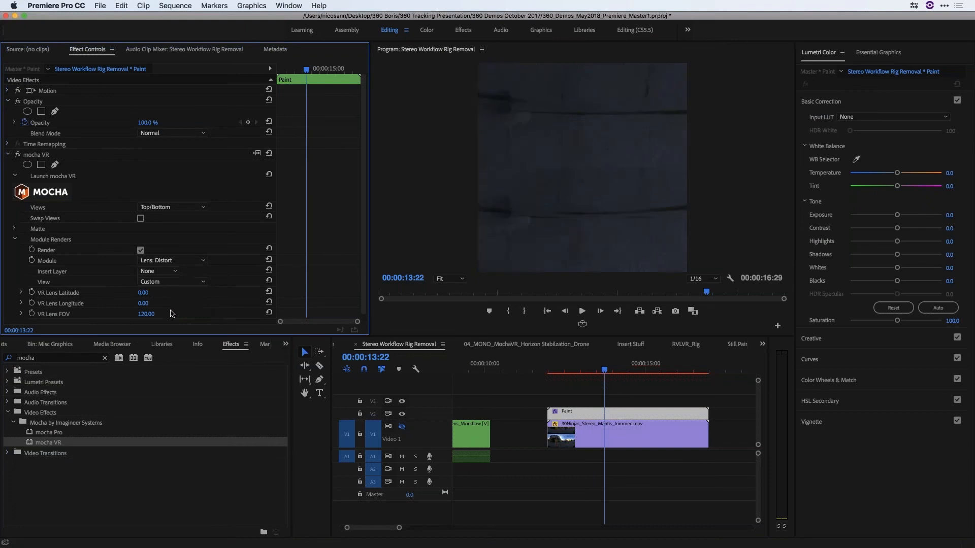
left_click(169, 284)
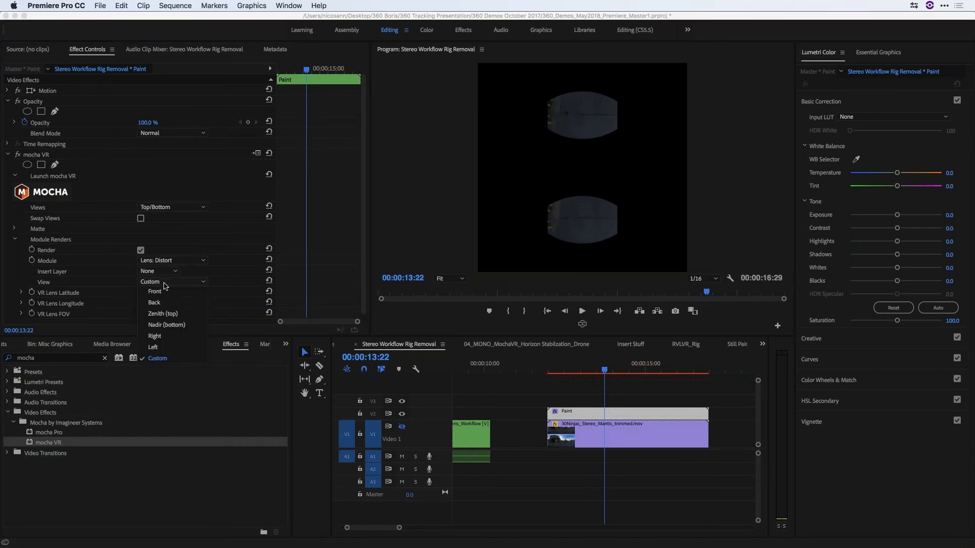
left_click(161, 325)
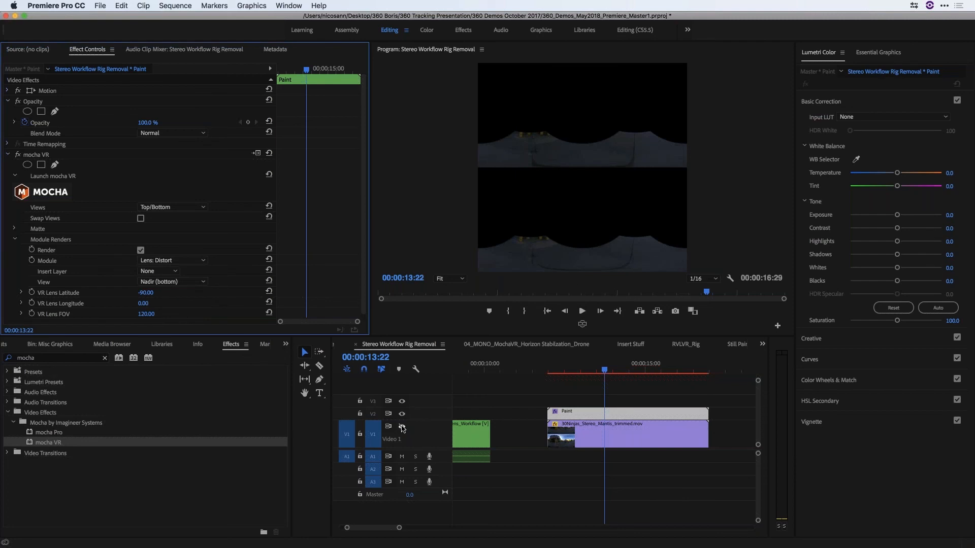
left_click(402, 428)
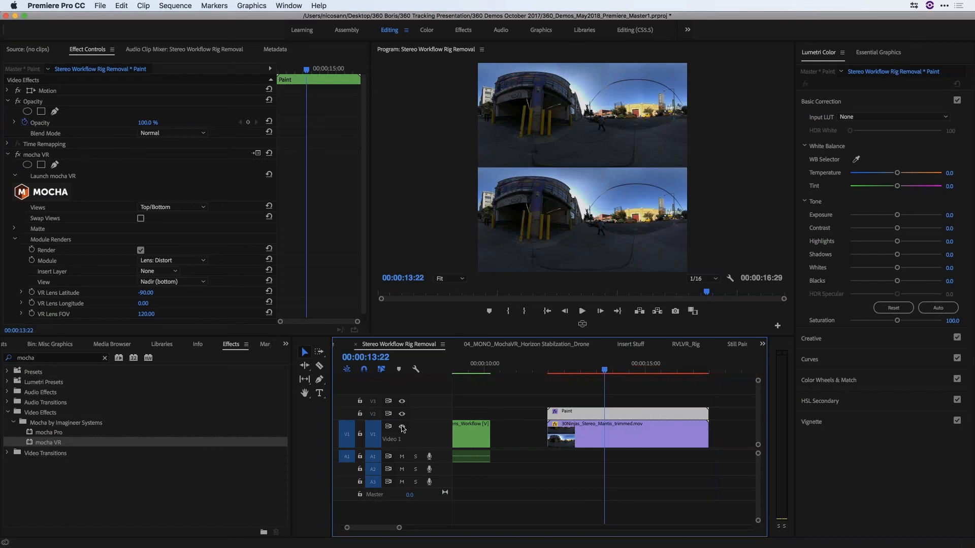
Step: Switch to the 04_MONO_MochaVR_Horizon Stabilzation_Drone sequence and scrub through its first drone clip to examine the horizon
left_click(579, 348)
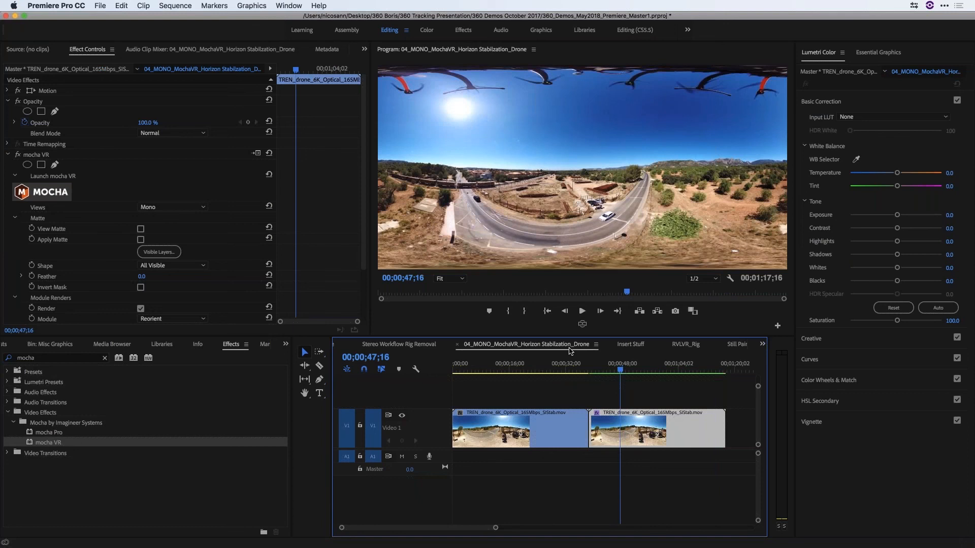
scroll(569, 351, "down", 1)
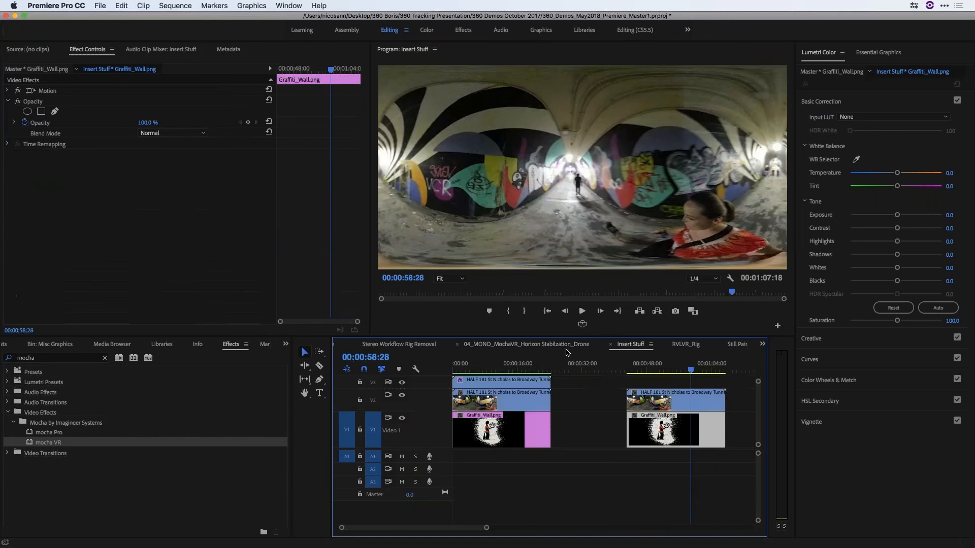
left_click(568, 347)
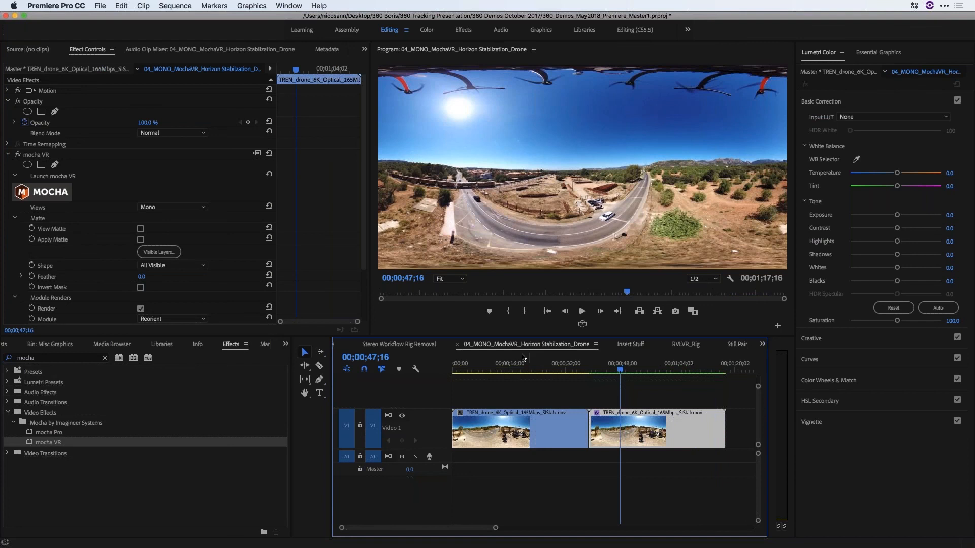
left_click(516, 370)
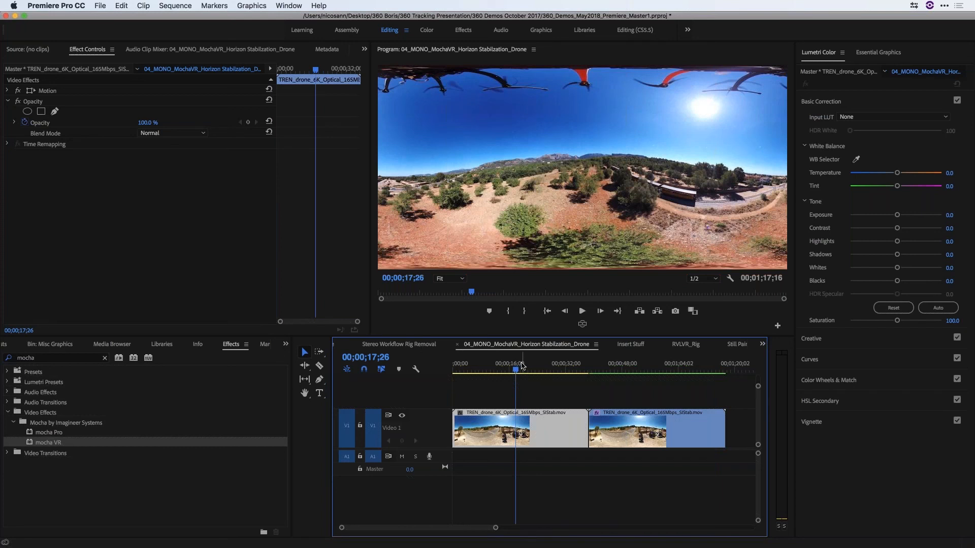
left_click(461, 364)
left_click_drag(462, 364, 540, 364)
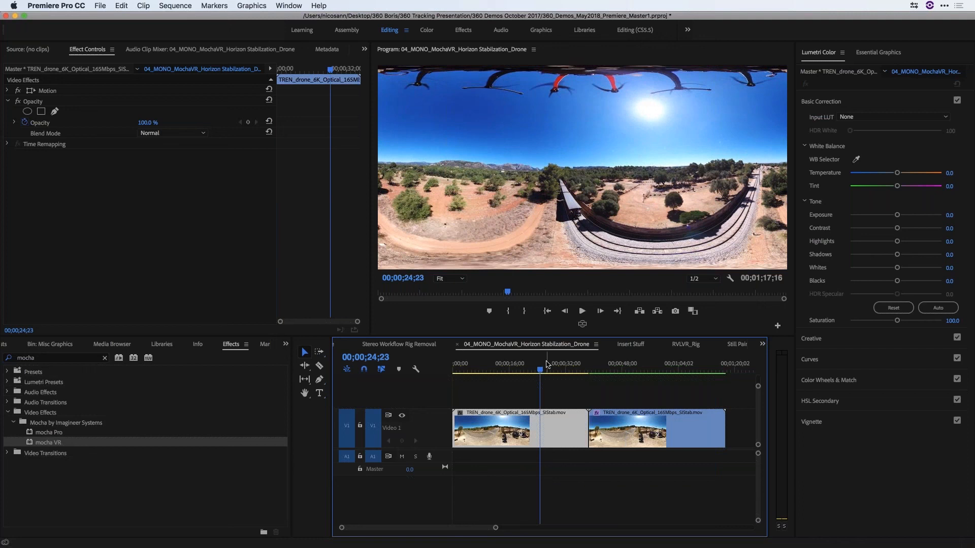
left_click(532, 378)
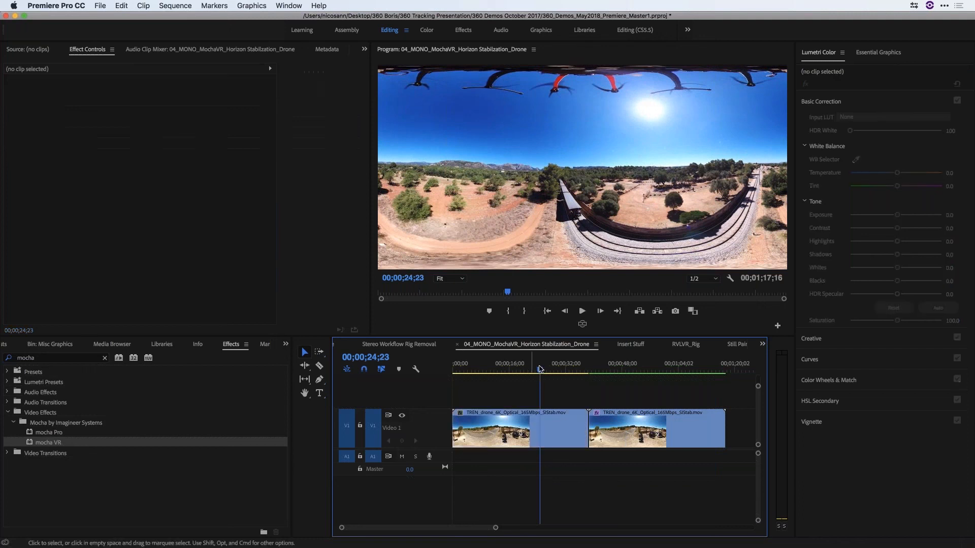
left_click_drag(532, 369, 504, 369)
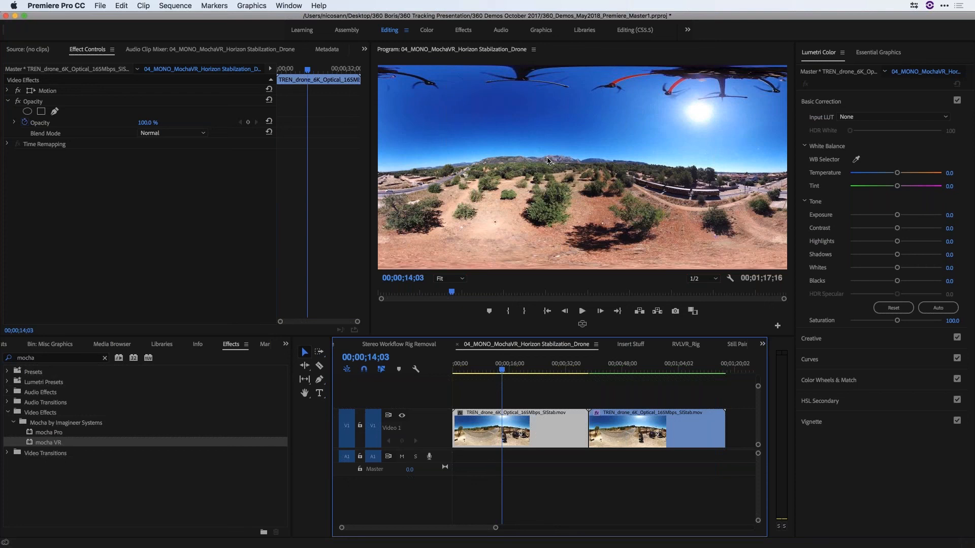
Step: Play the drone sequence from its start to review the horizon movement
key("Home")
key("space")
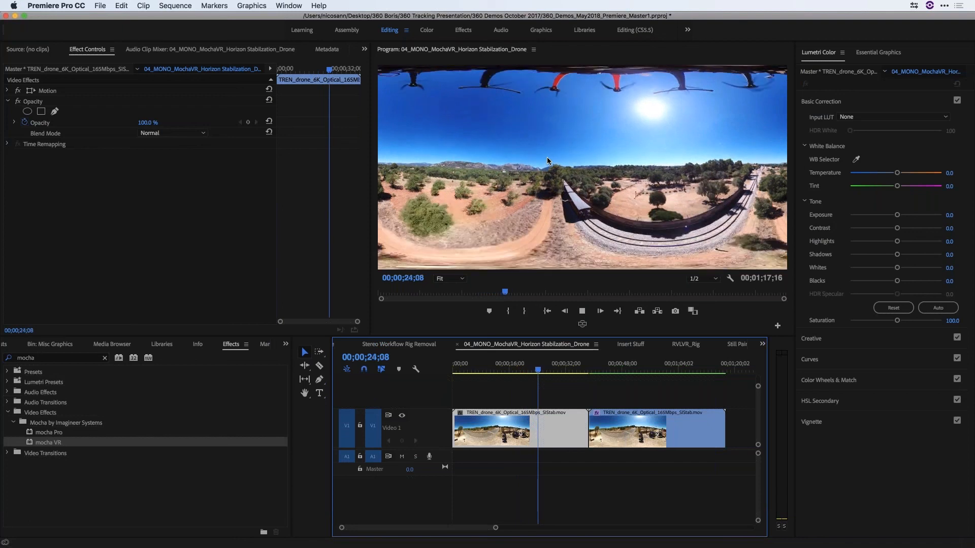
key("space")
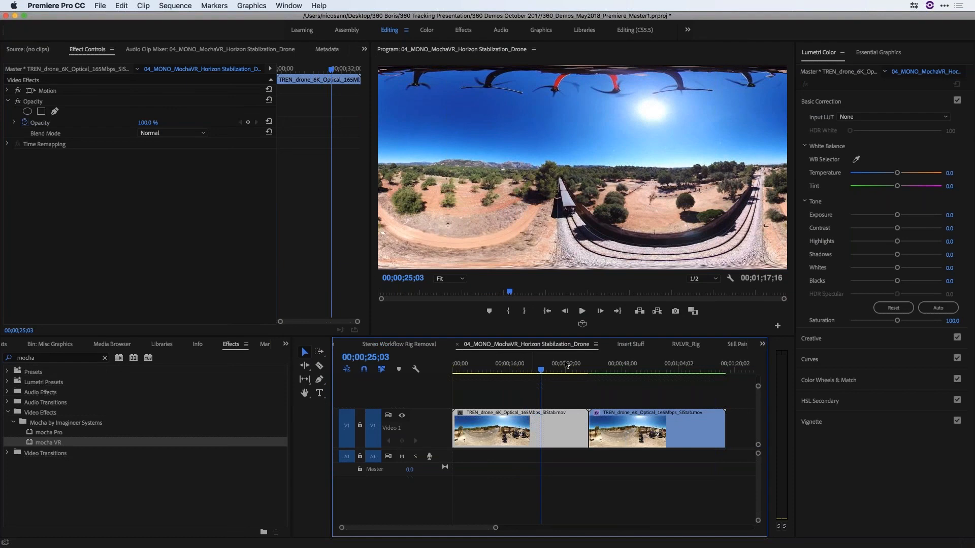
Step: Apply mocha VR to the first drone clip in the horizon stabilization sequence
left_click_drag(30, 445, 496, 427)
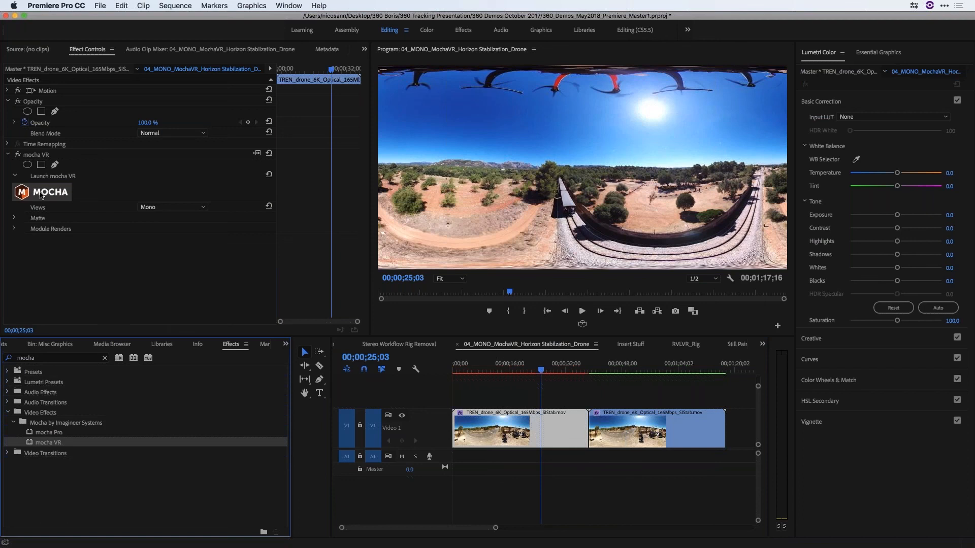
Step: Launch the mocha VR plugin for the drone clip, reposition its window and rewind the clip to frame 0
left_click(41, 196)
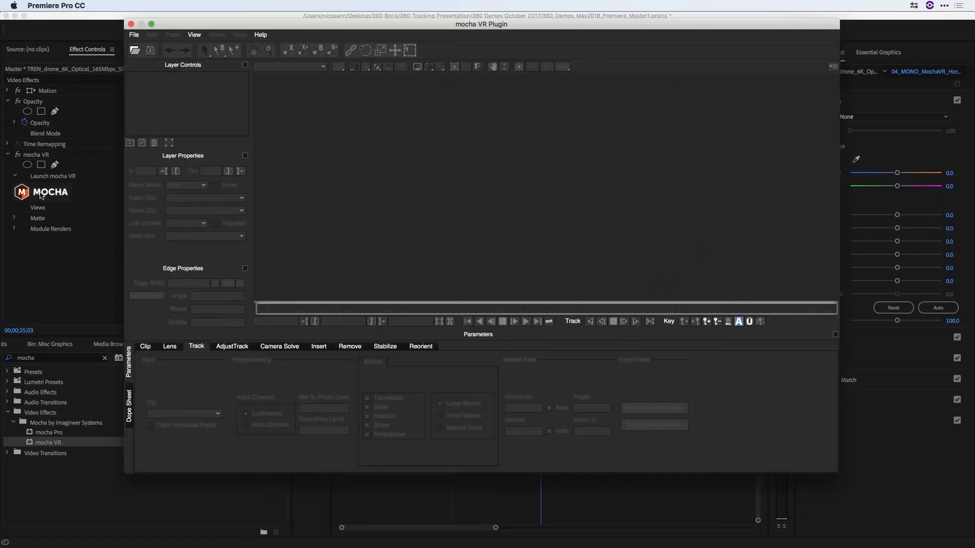
left_click_drag(402, 27, 390, 48)
left_click_drag(564, 330, 239, 329)
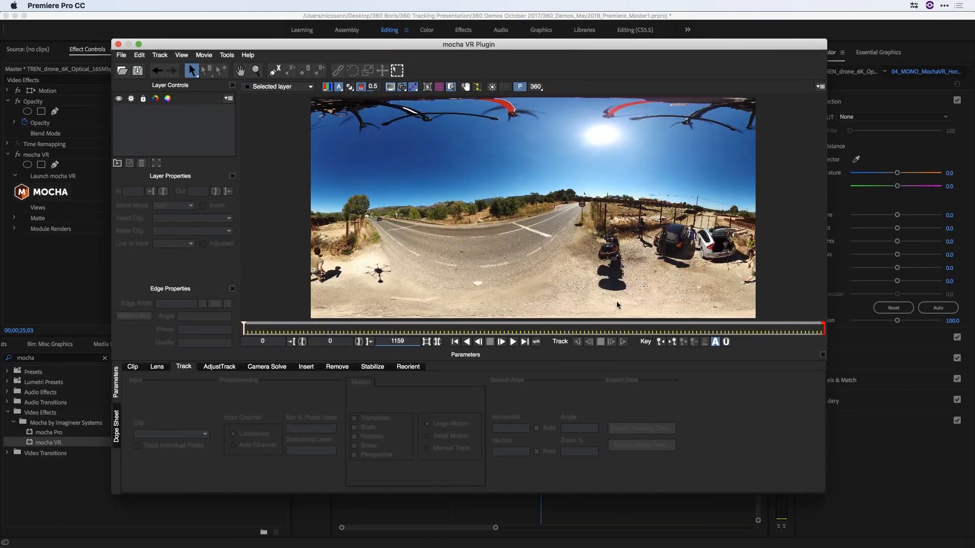
Step: Turn on the 360 viewer and look around to the parked vehicles beside the road
left_click(536, 87)
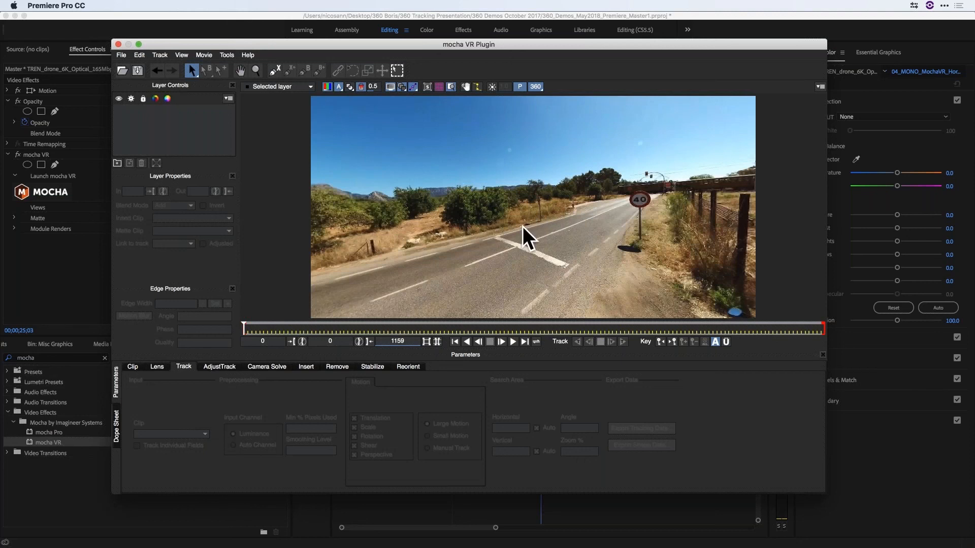
key("x")
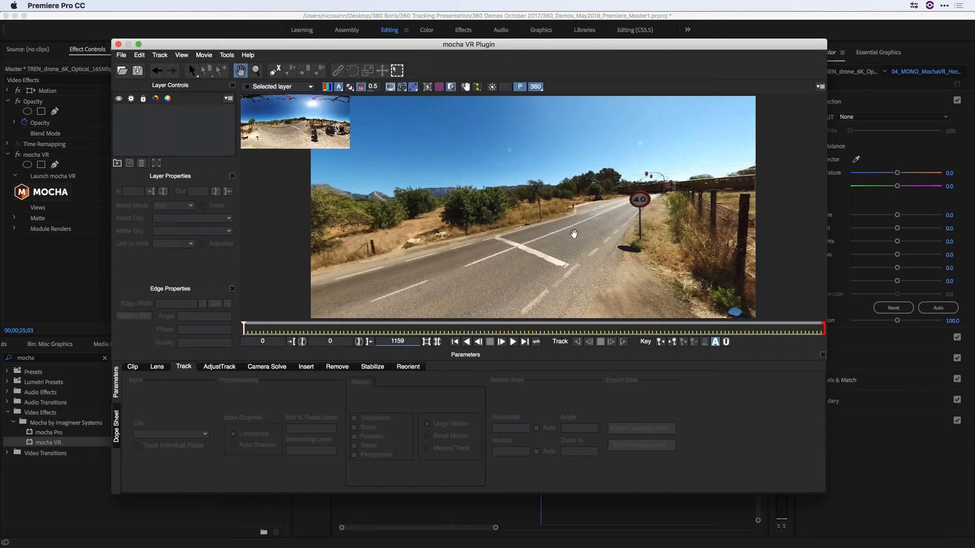
left_click_drag(531, 233, 603, 244)
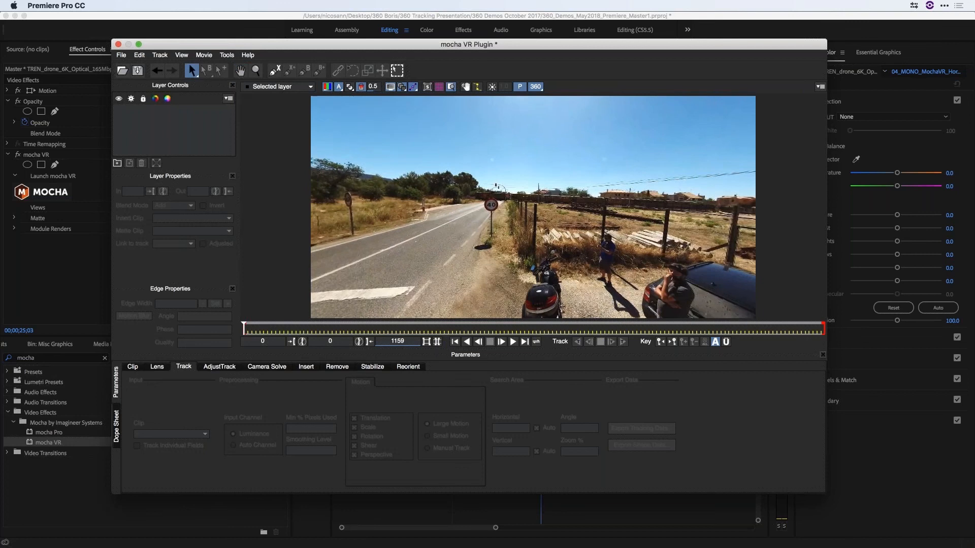
Step: Play the clip while checking the Front, Back and Nadir (bottom) 360 views, and return to the flat equirectangular view
key("space")
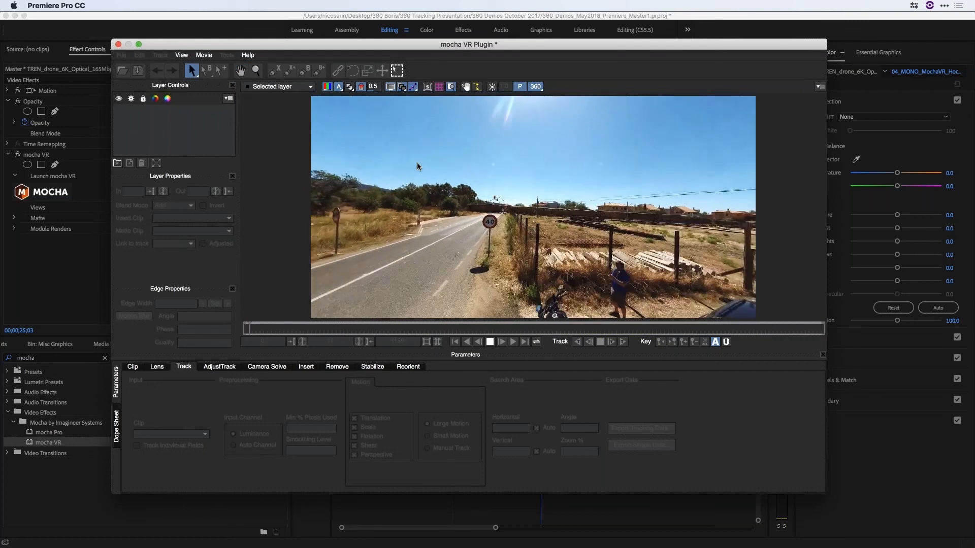
left_click(535, 86)
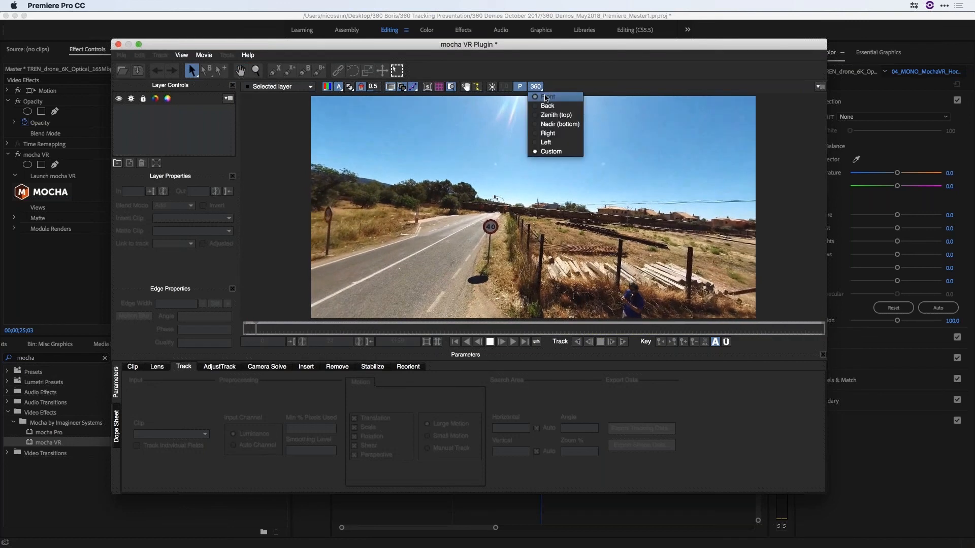
left_click(545, 96)
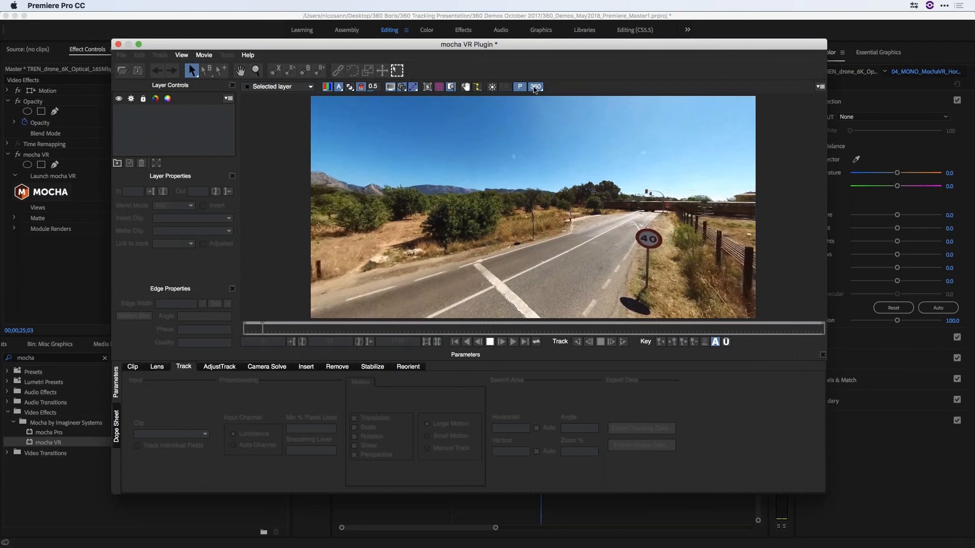
left_click(537, 87)
left_click(542, 104)
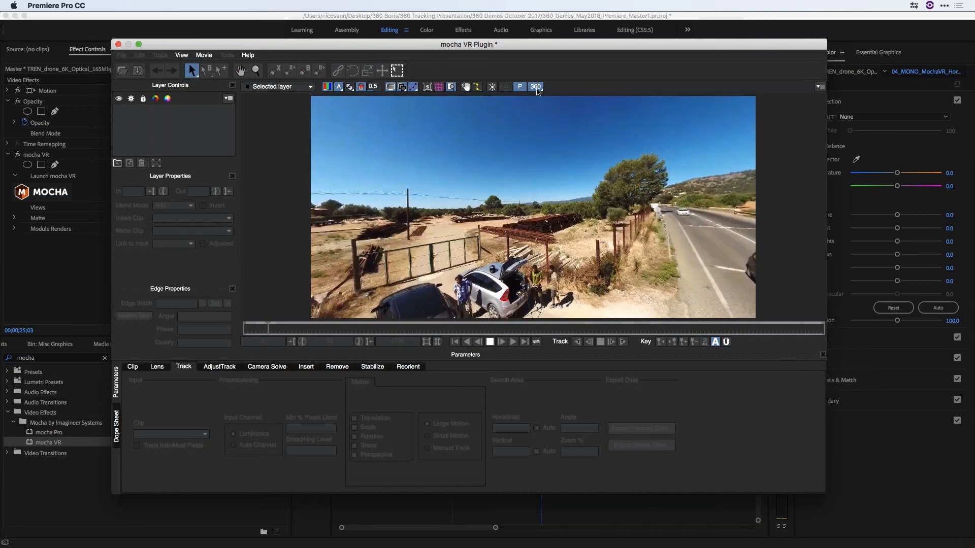
left_click(537, 87)
left_click(537, 87)
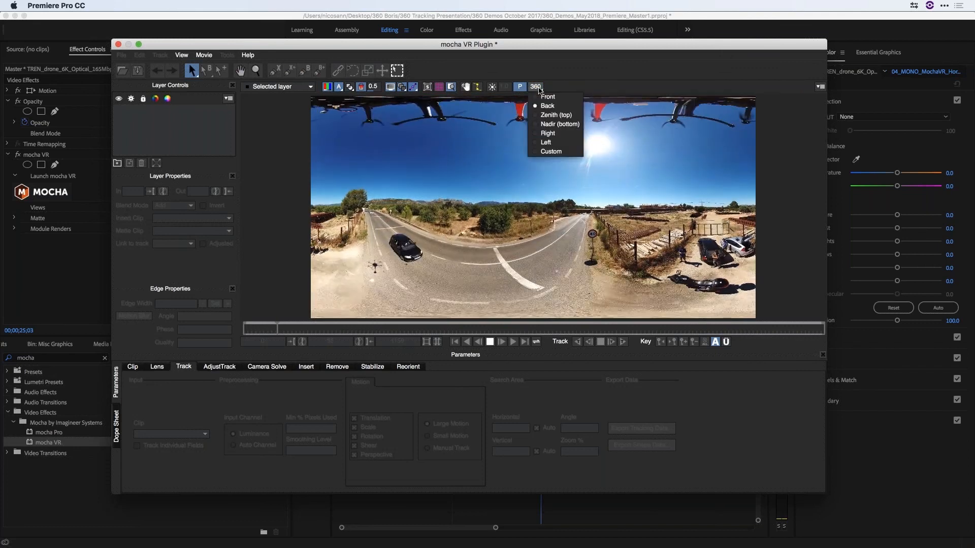
left_click(548, 124)
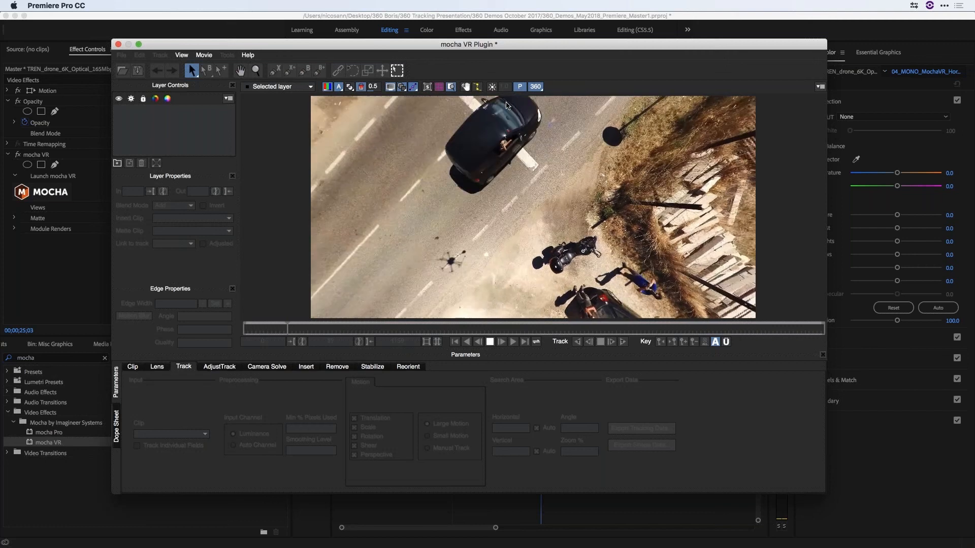
left_click(536, 87)
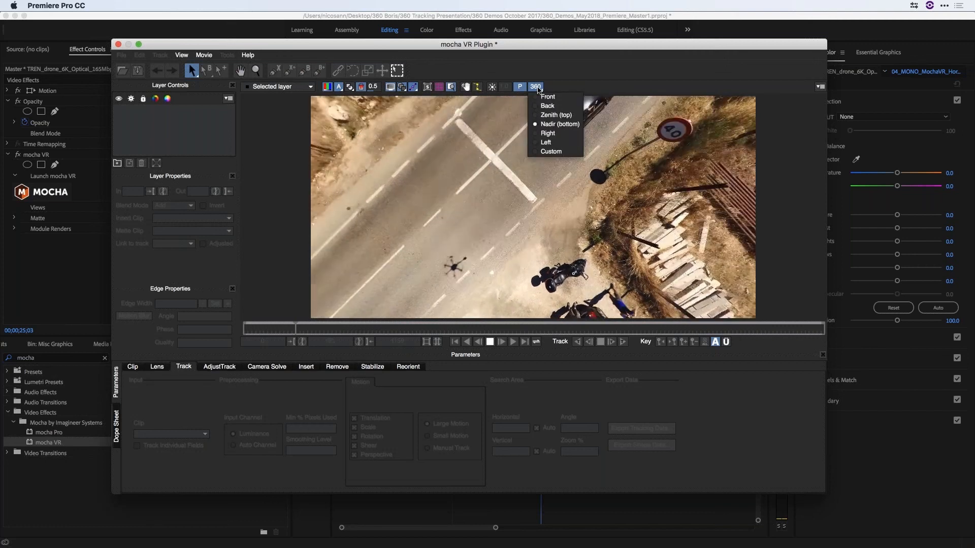
left_click(536, 88)
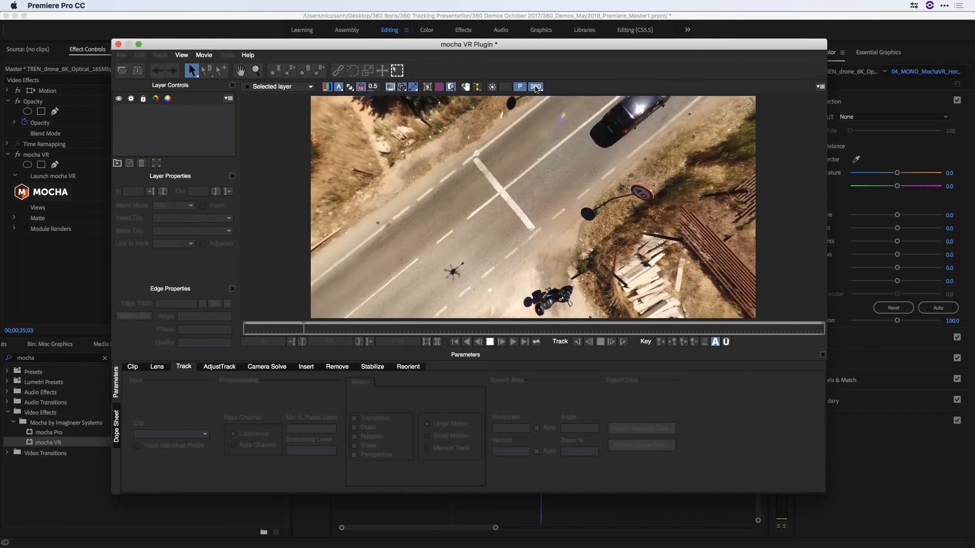
left_click(536, 87)
Step: Stop playback and scrub the drone clip to frame 351
left_click(311, 326)
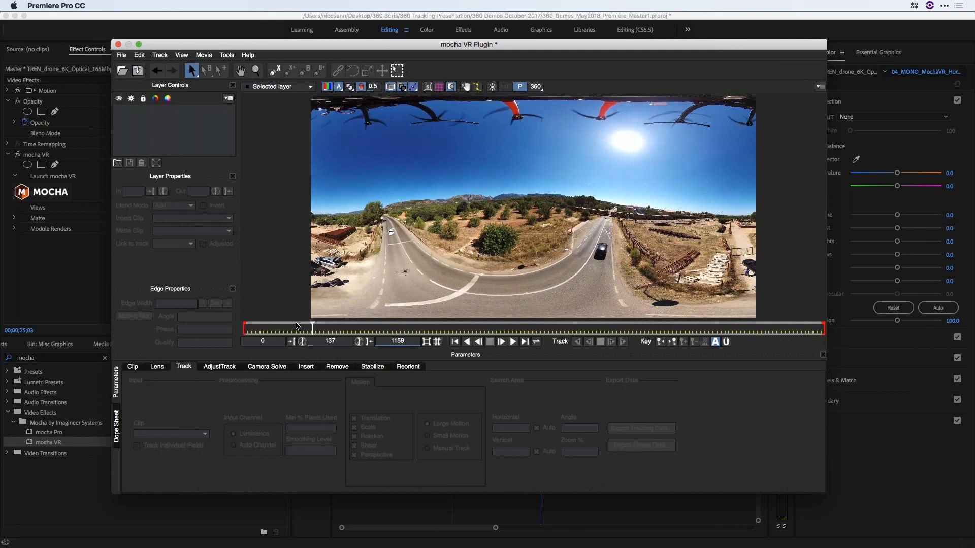
left_click_drag(297, 325, 414, 311)
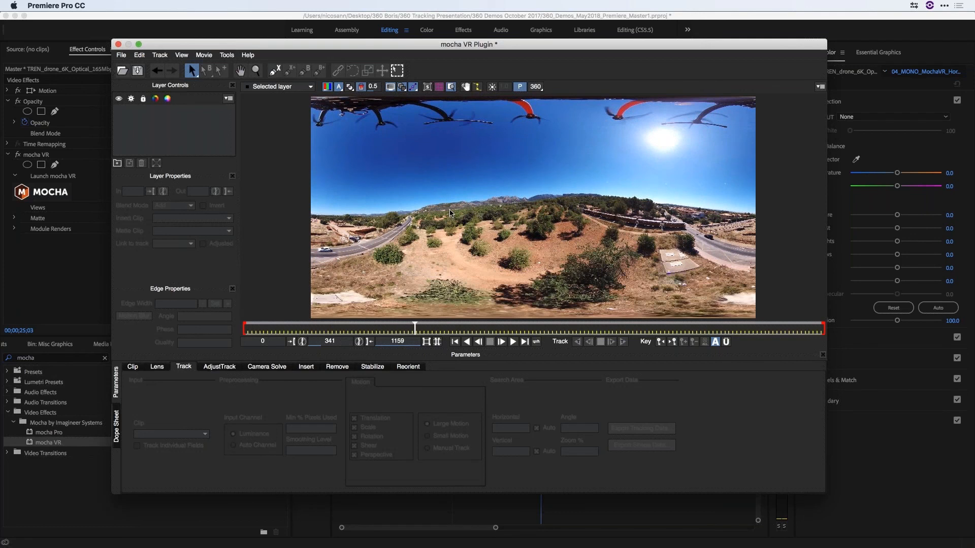
left_click_drag(416, 329, 421, 331)
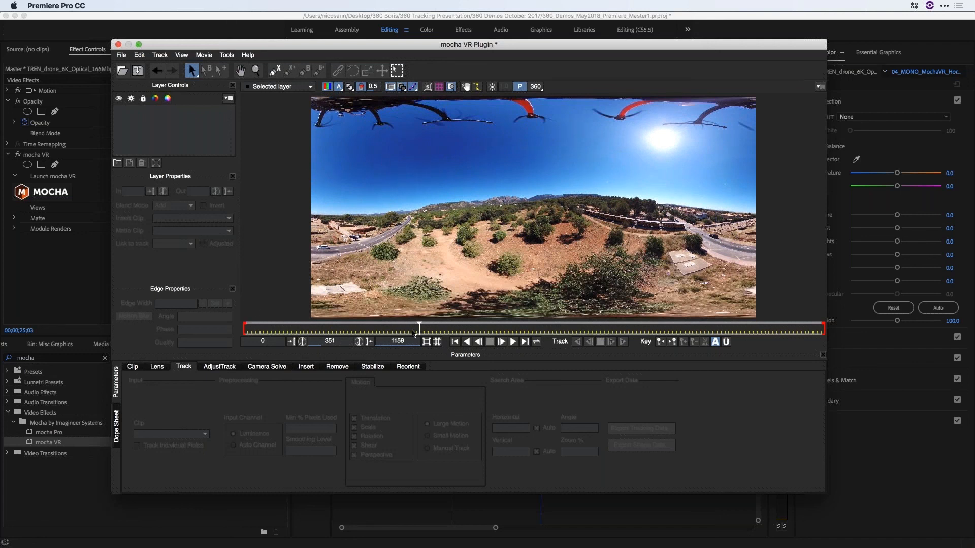
Step: Draw a closed X-Spline around the distant hills on the horizon at frame 351 and adjust its outline
left_click(273, 73)
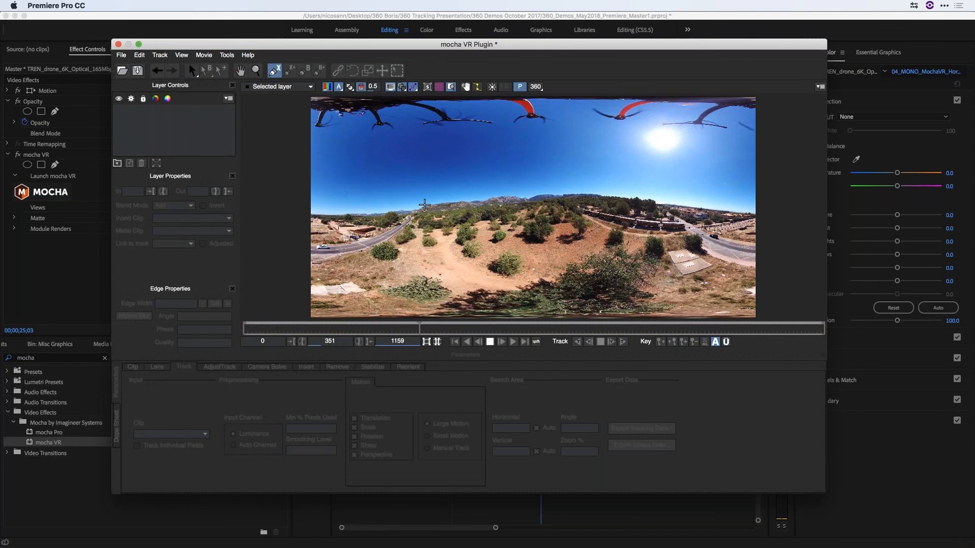
left_click(420, 207)
left_click(427, 204)
left_click(439, 201)
left_click(446, 200)
left_click(457, 200)
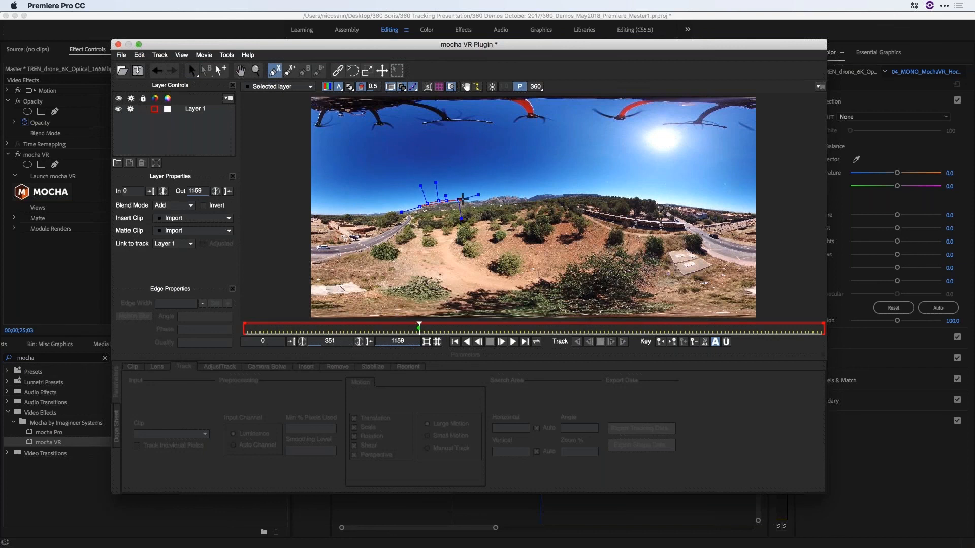
left_click(463, 201)
left_click(471, 204)
left_click(469, 208)
left_click(463, 210)
left_click(458, 210)
left_click(446, 211)
left_click(428, 212)
left_click(426, 212)
left_click(417, 212)
left_click(416, 212)
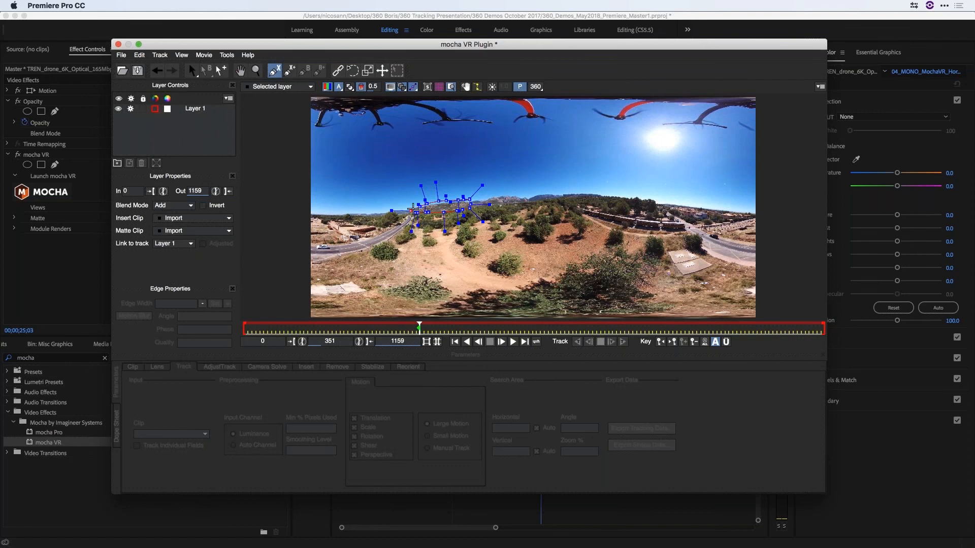
left_click(420, 206)
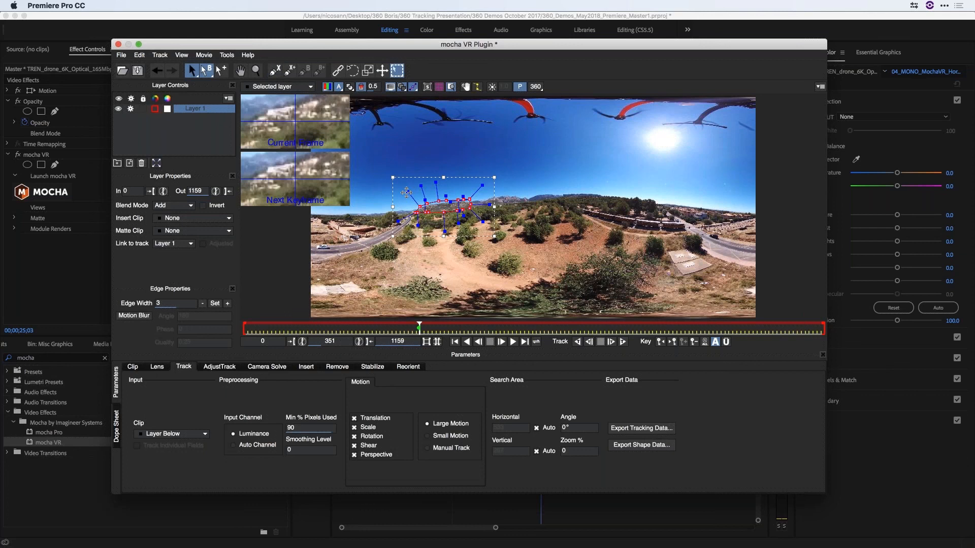
left_click_drag(406, 192, 420, 190)
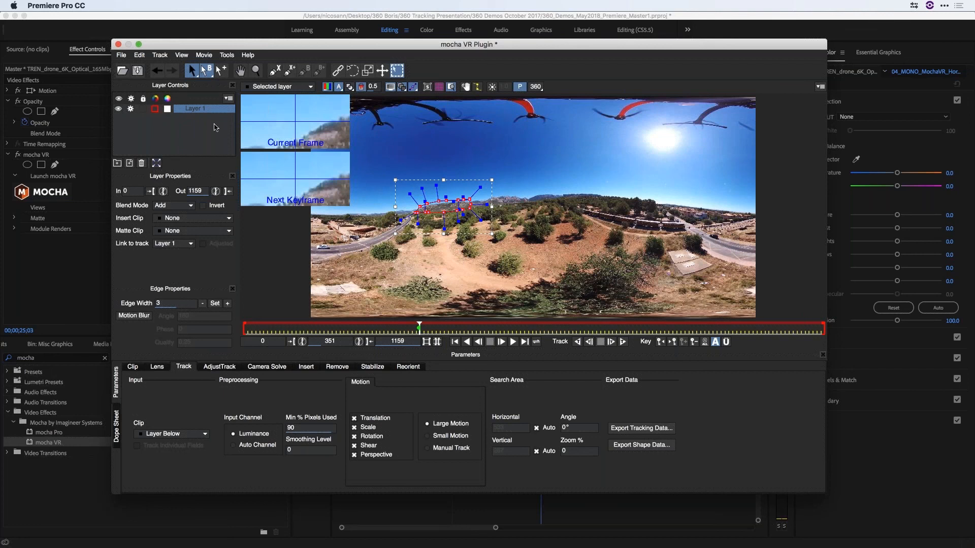
Step: Rename the new spline layer as Horizon track
double_click(195, 109)
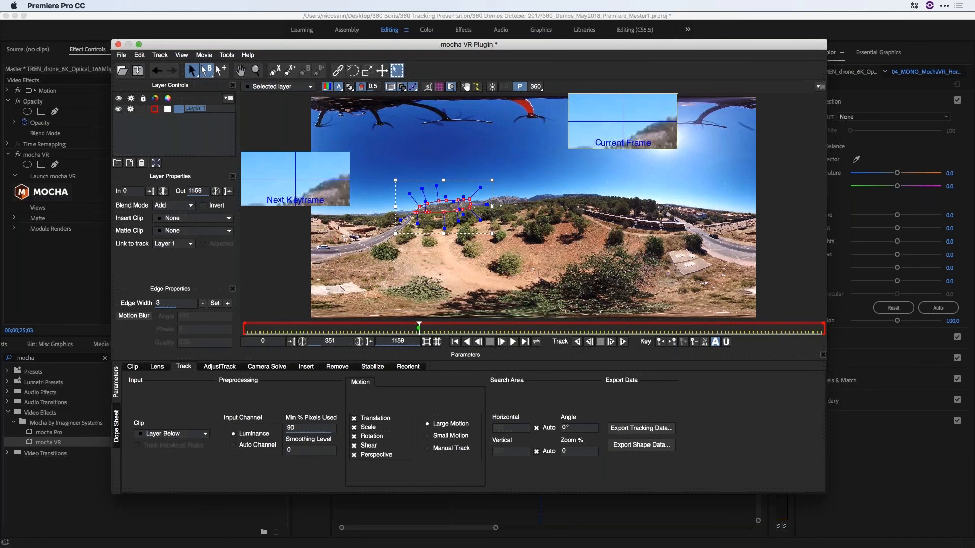
type("Horizon track")
key("Return")
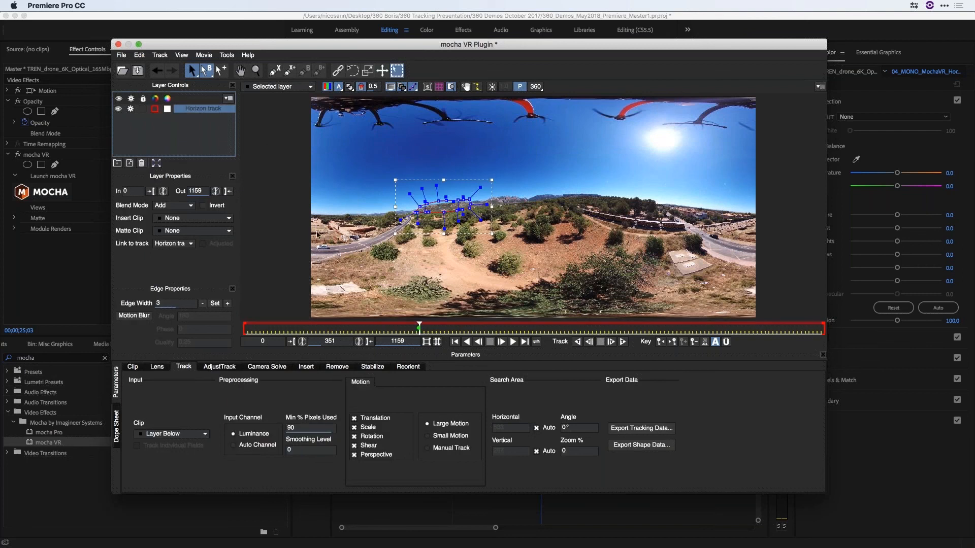
Step: Set the Horizon track layer's spline color to olive
left_click(156, 111)
left_click(416, 188)
left_click(566, 349)
Step: Set both the spline color and the matte color of the Horizon track layer to bright lime green
left_click(155, 109)
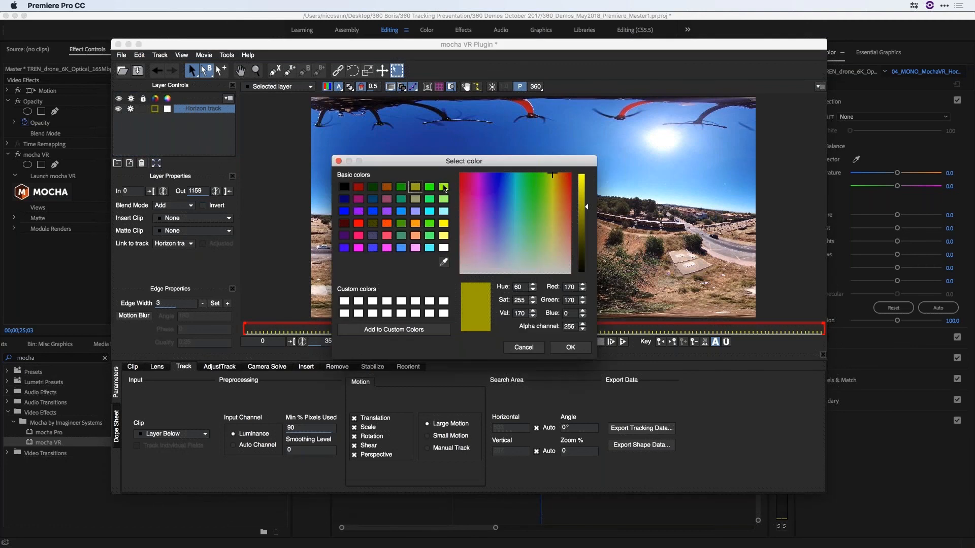
left_click(444, 187)
left_click(569, 347)
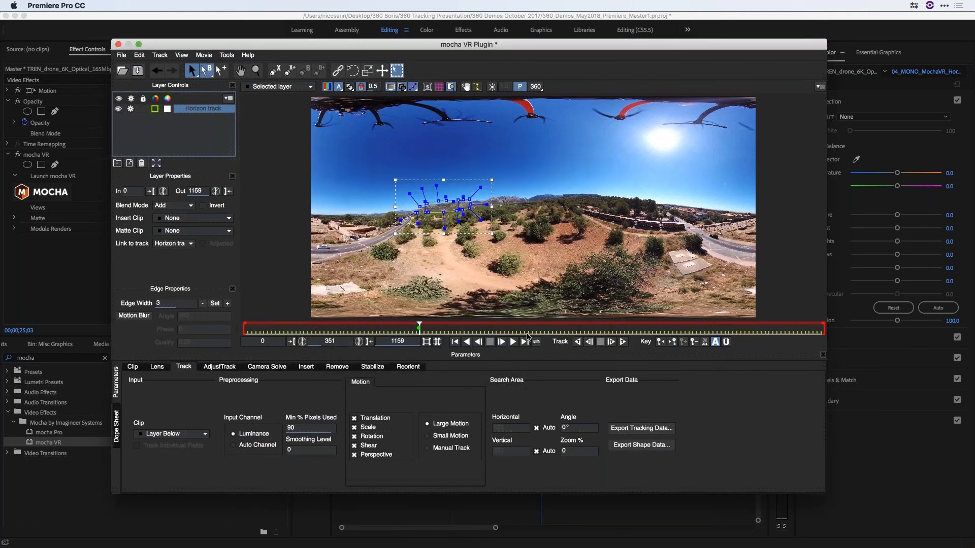
left_click(167, 108)
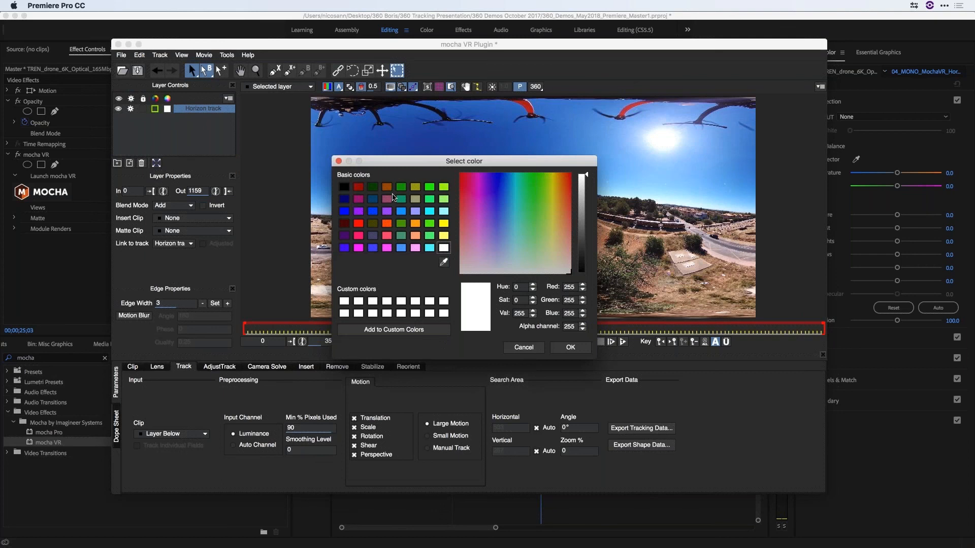
left_click(444, 186)
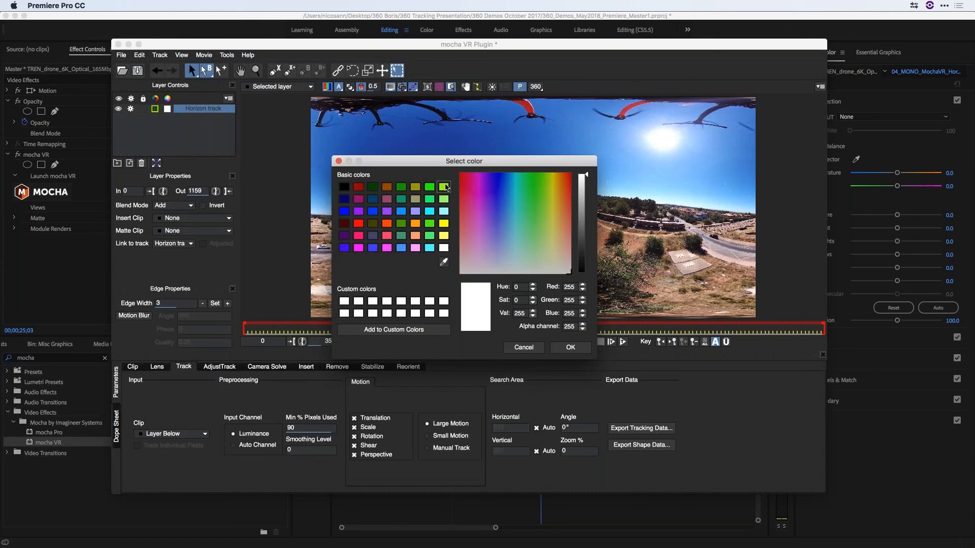
left_click(578, 350)
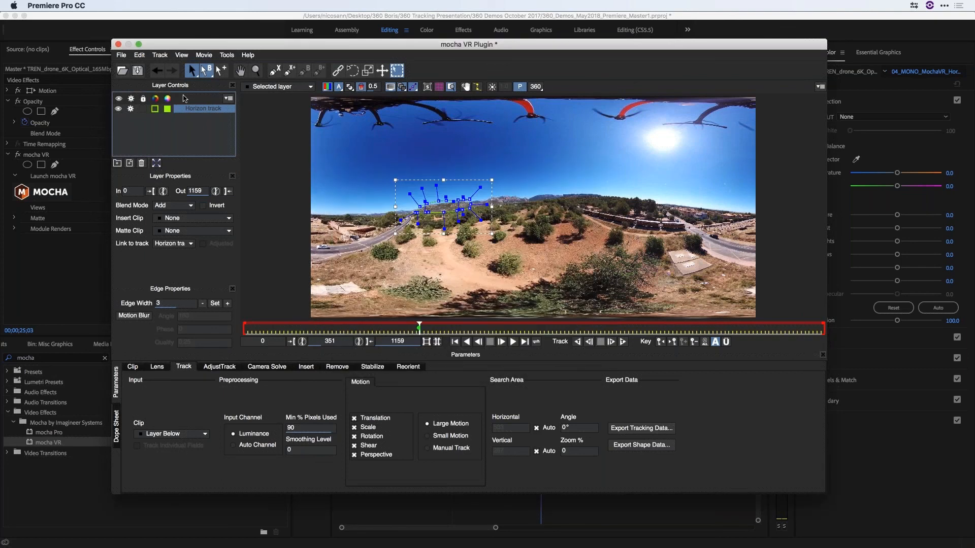
Step: Toggle the layer matte display on and off to check the Horizon track shape
left_click(351, 90)
left_click(352, 89)
left_click(351, 90)
left_click(351, 89)
left_click(352, 89)
left_click(352, 90)
Step: Track the Horizon track layer backward to frame 137 and scrub the tracked range up to frame 227
left_click(578, 342)
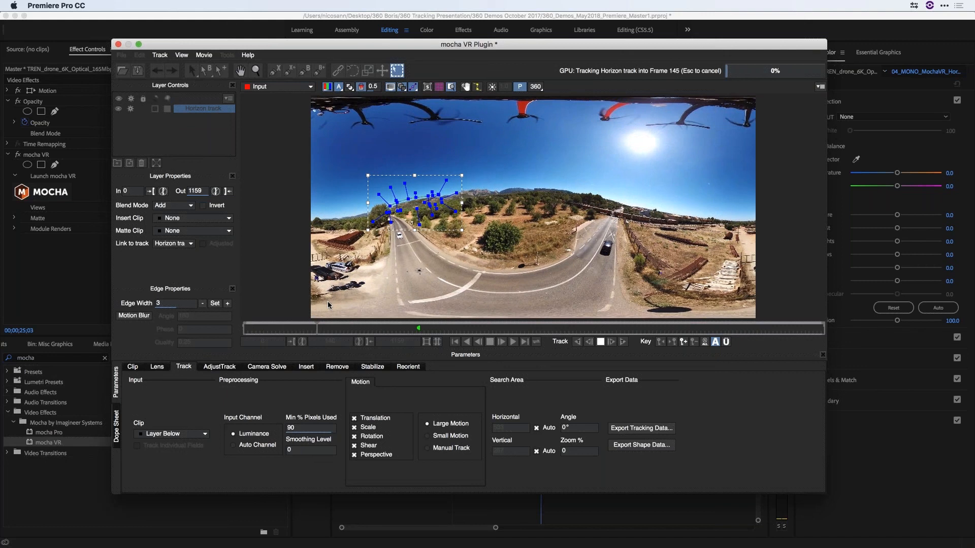
left_click(602, 342)
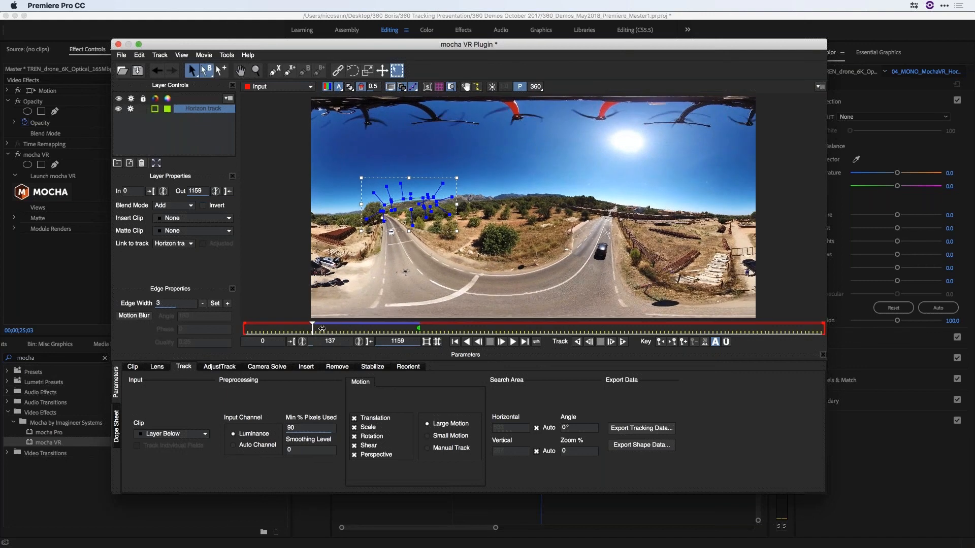
left_click_drag(322, 329, 356, 325)
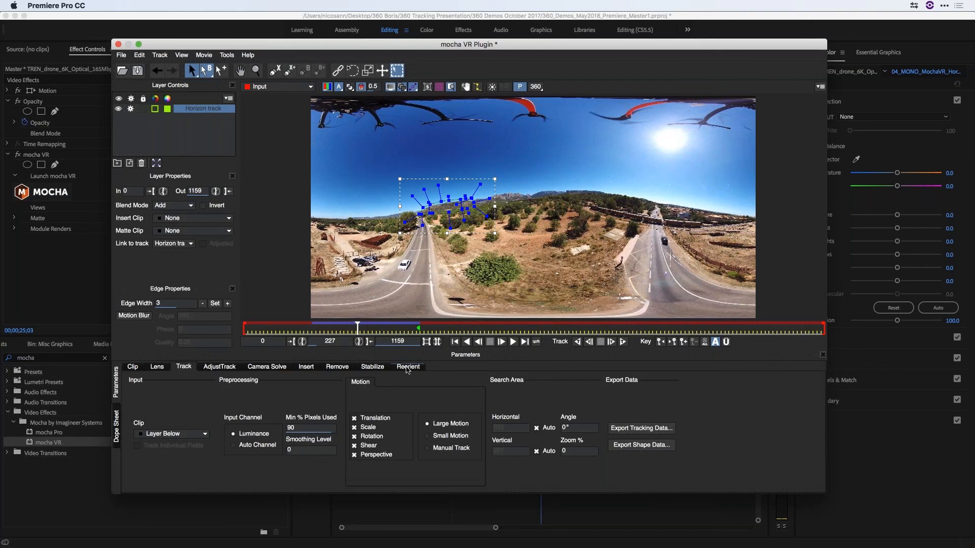
Step: Open the Reorient module and show the on-screen control for Horizon Align
scroll(408, 371, "down", 4)
scroll(408, 370, "up", 2)
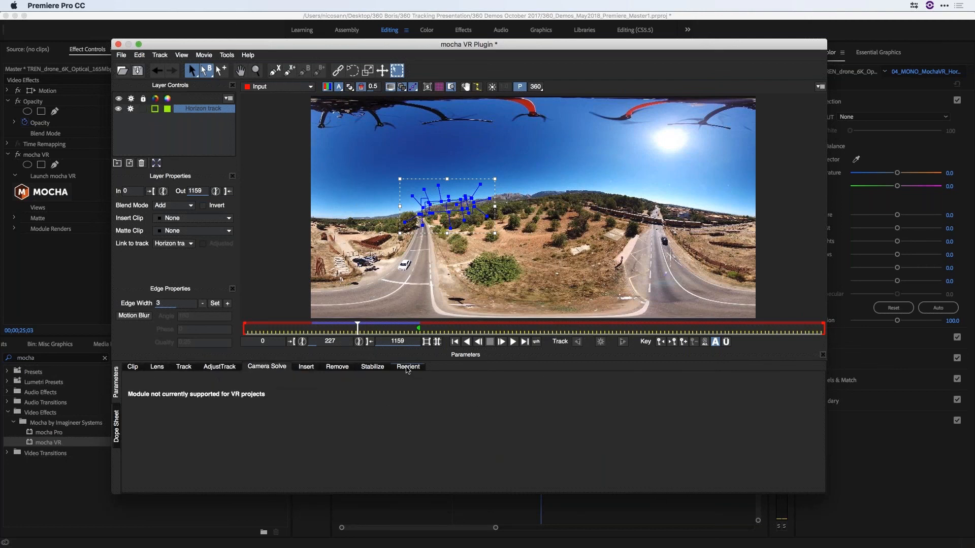
left_click(409, 367)
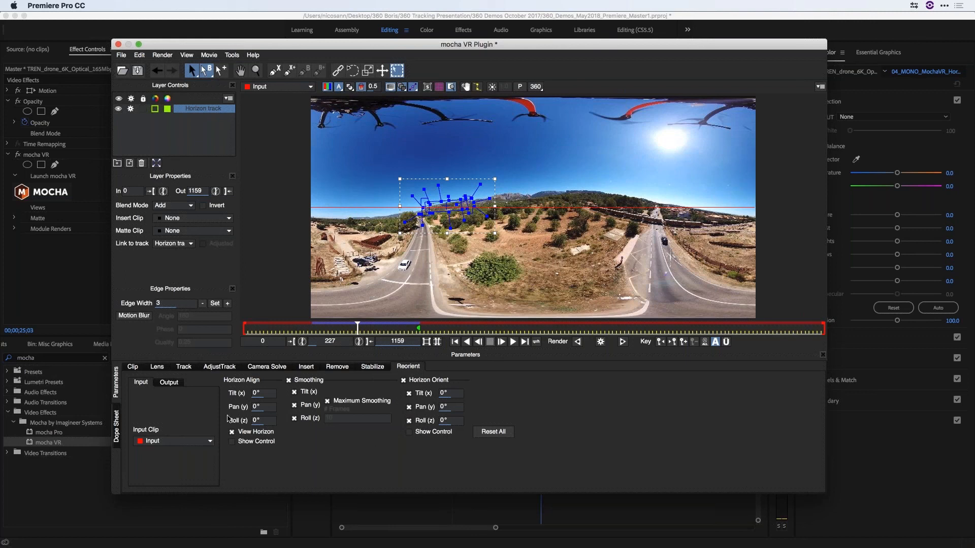
left_click(232, 441)
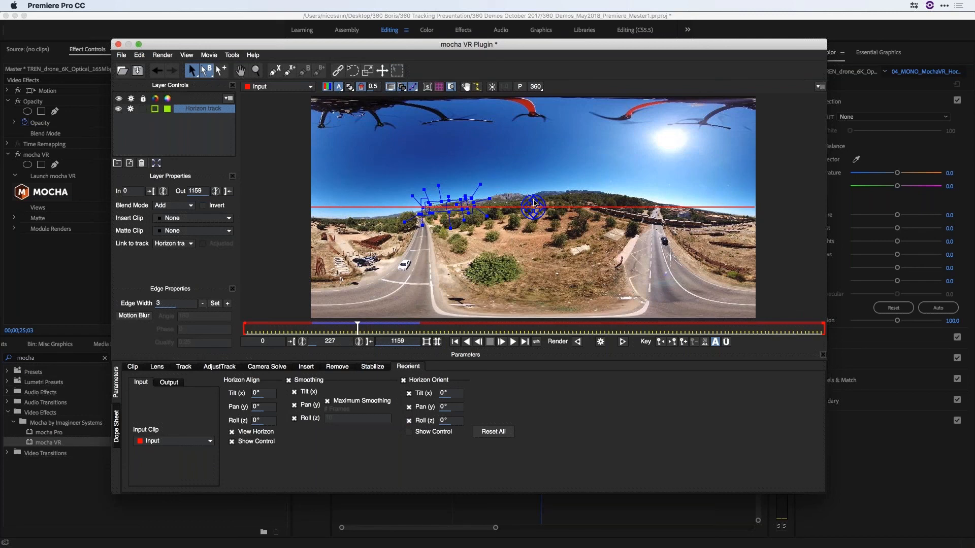
Step: Reset the first horizon alignment attempt and bend the red horizon line onto the footage's horizon at frame 227, with a tilt of about 9.04°
left_click_drag(534, 202, 441, 240)
left_click(496, 434)
left_click_drag(532, 203, 536, 214)
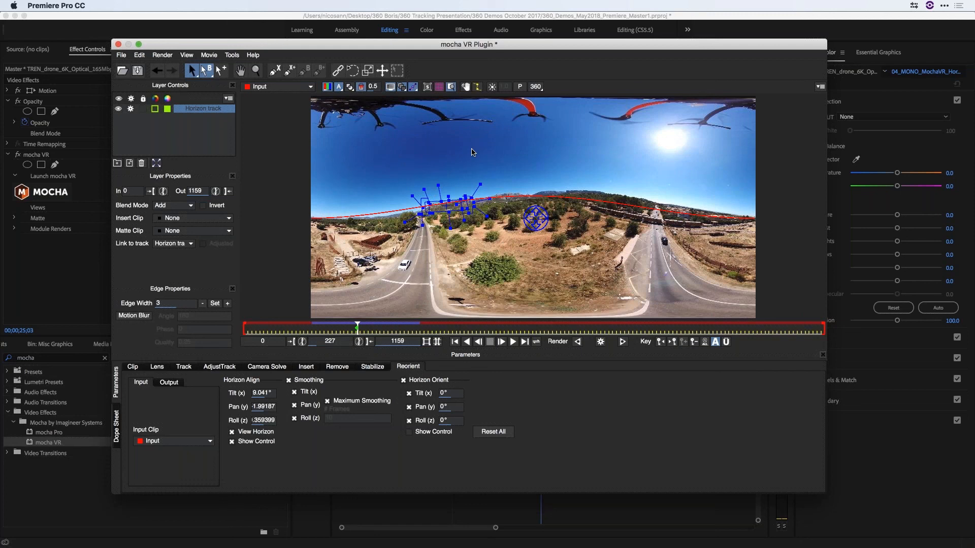
Step: Close mocha VR with its changes saved and enable rendering of the Reorient module in the clip's mocha VR effect
left_click(119, 44)
left_click(615, 103)
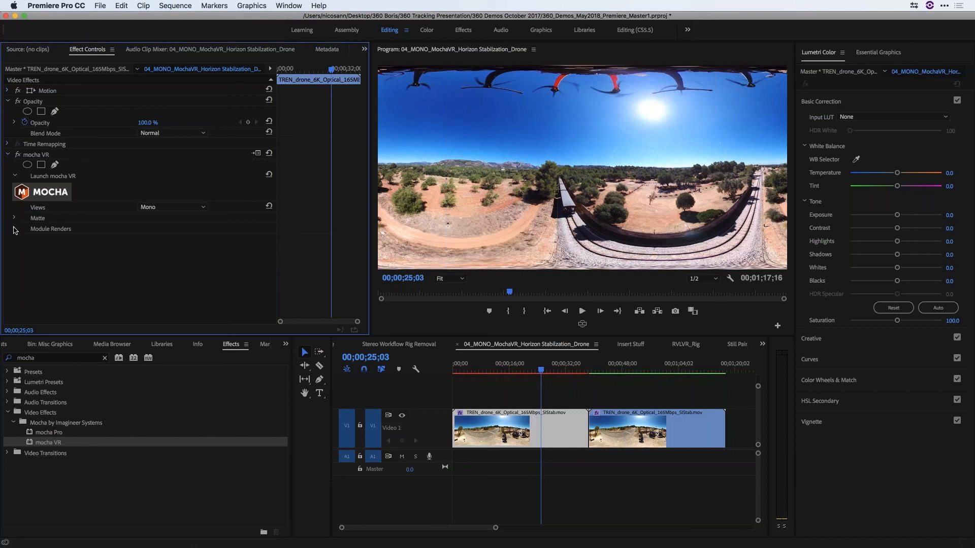
left_click(14, 229)
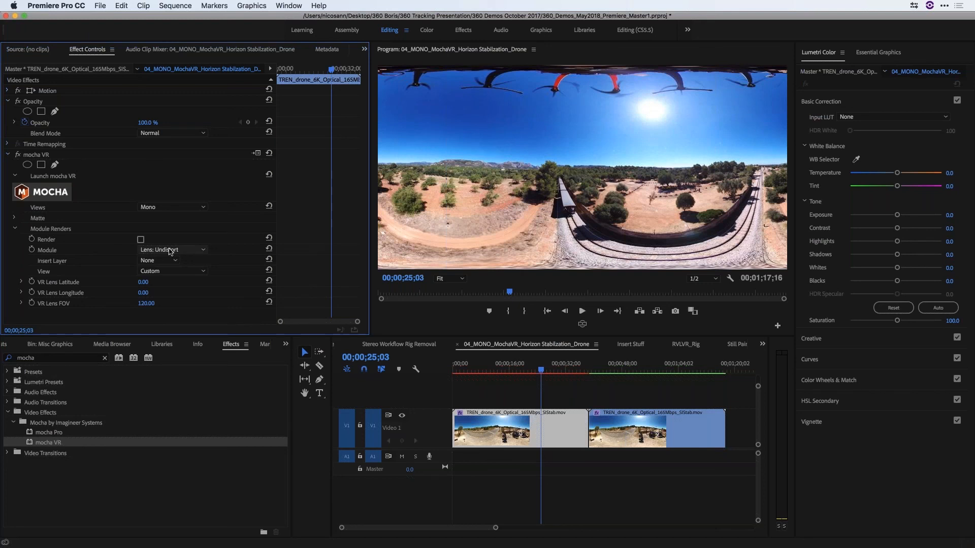
left_click(170, 250)
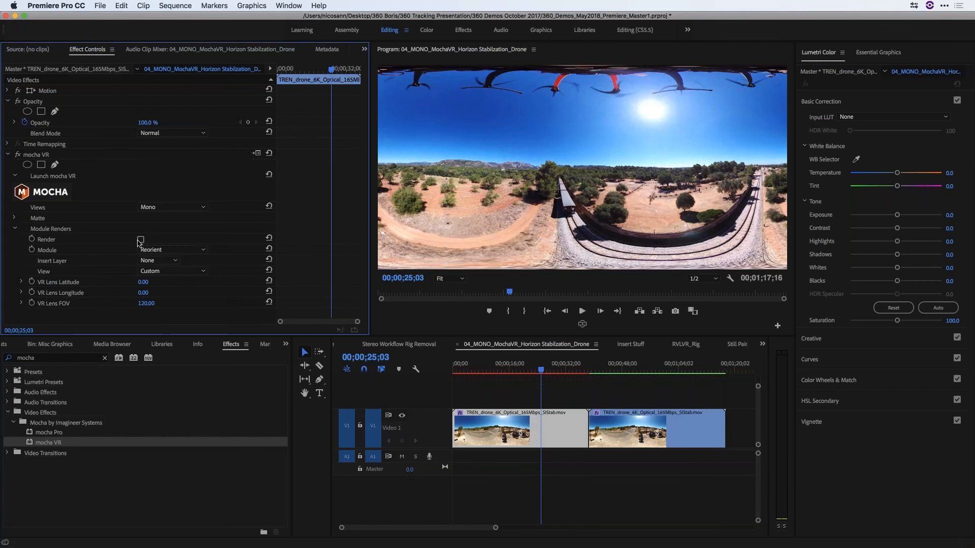
left_click(140, 240)
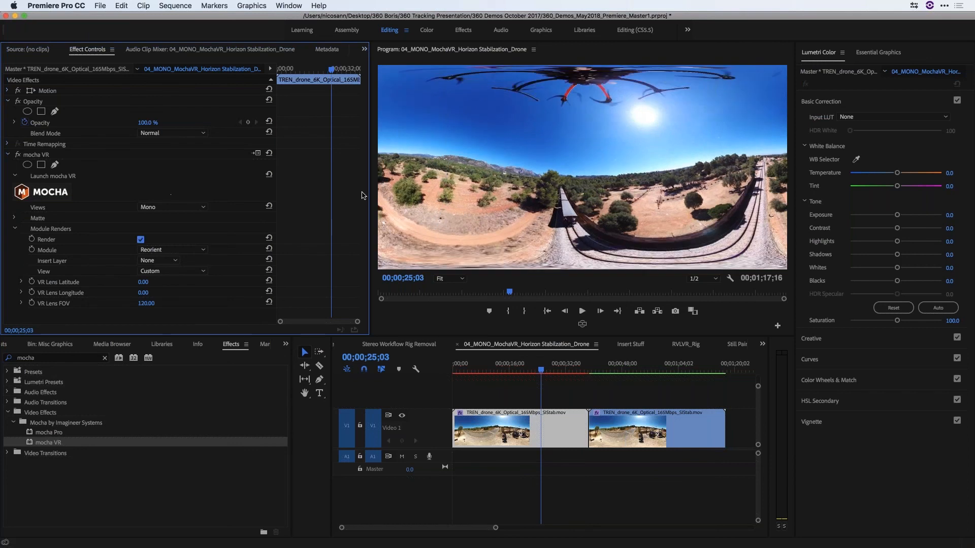
Step: Scrub the first drone clip back to 00;00;07;10, toggle the mocha VR effect for comparison, and play the clip
left_click(510, 370)
left_click_drag(510, 370, 478, 371)
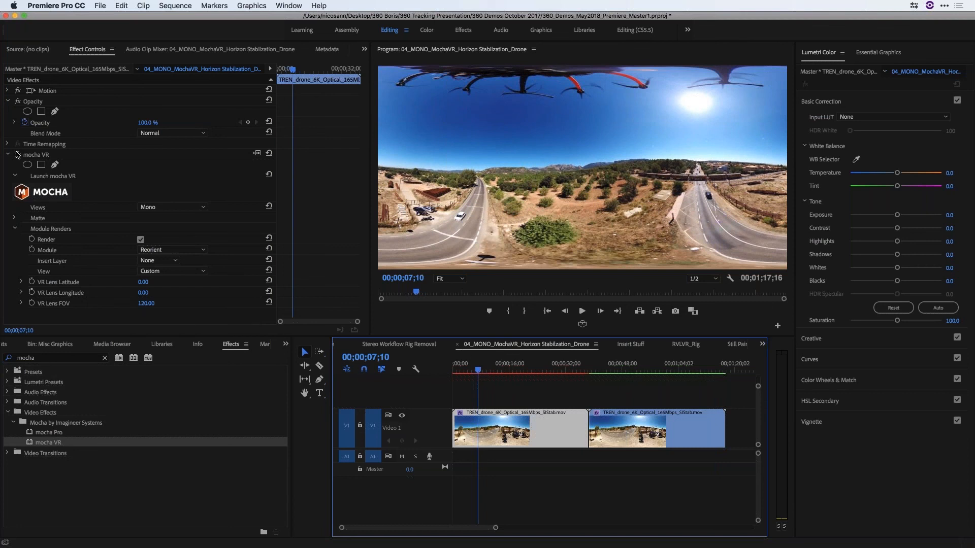
left_click(18, 158)
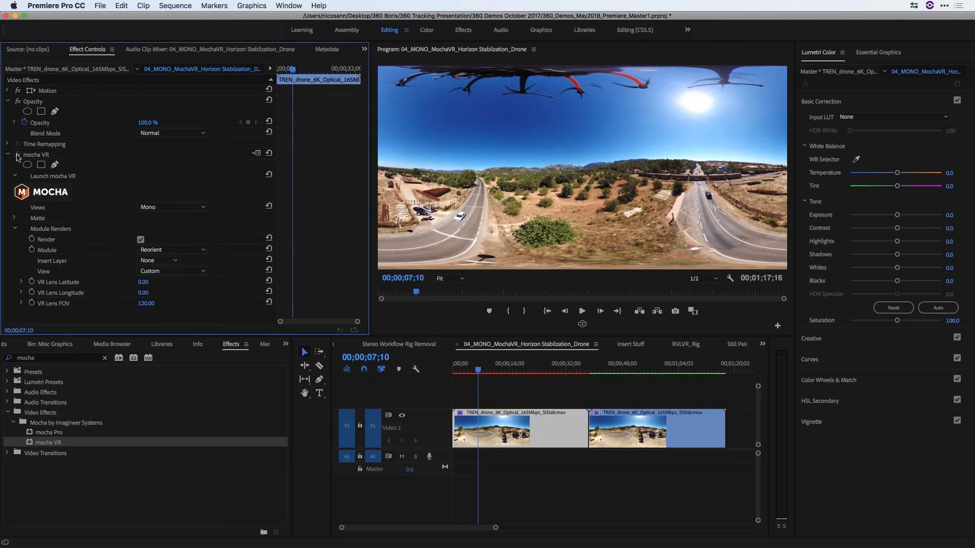
key("space")
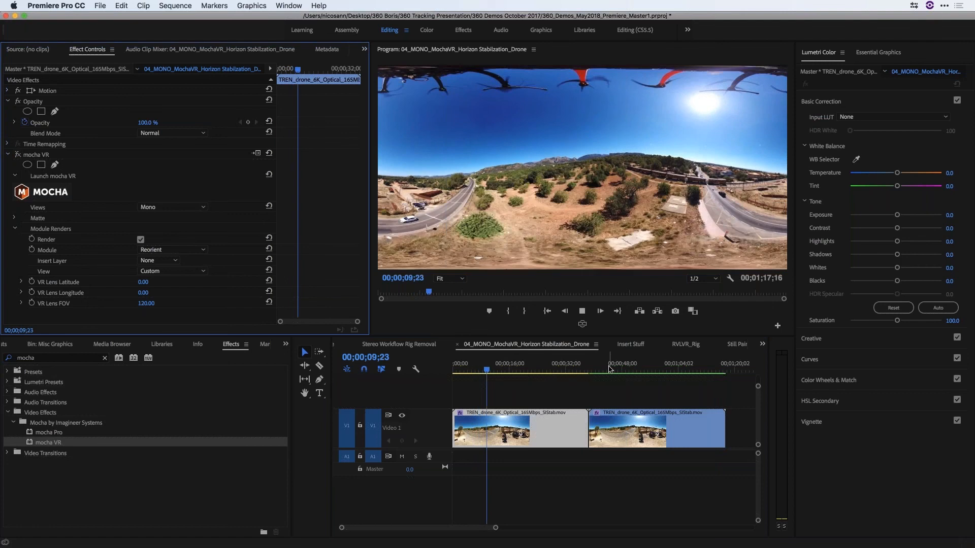
Step: Preview the second drone clip in the sequence full screen and stop playback at 00;01;09;00
left_click(609, 369)
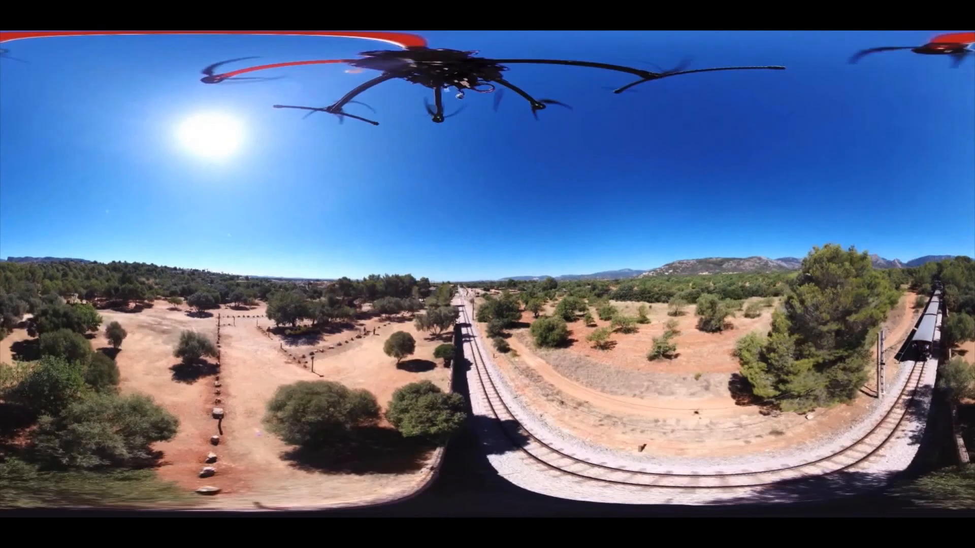
key("ctrl+grave")
key("space")
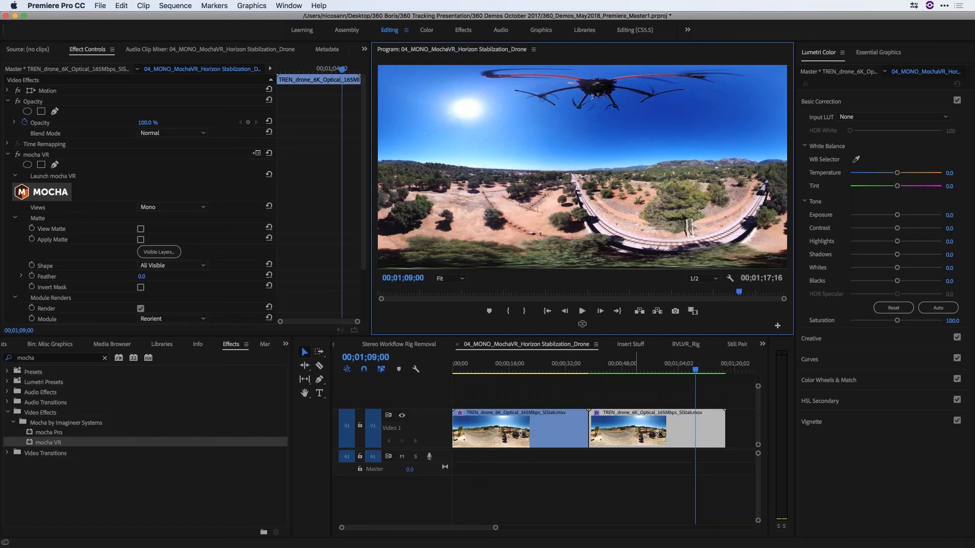
Step: Clear the effects search and show the project bin 360 Demo: MochaVR + Continuum_VR_Unit
left_click(104, 358)
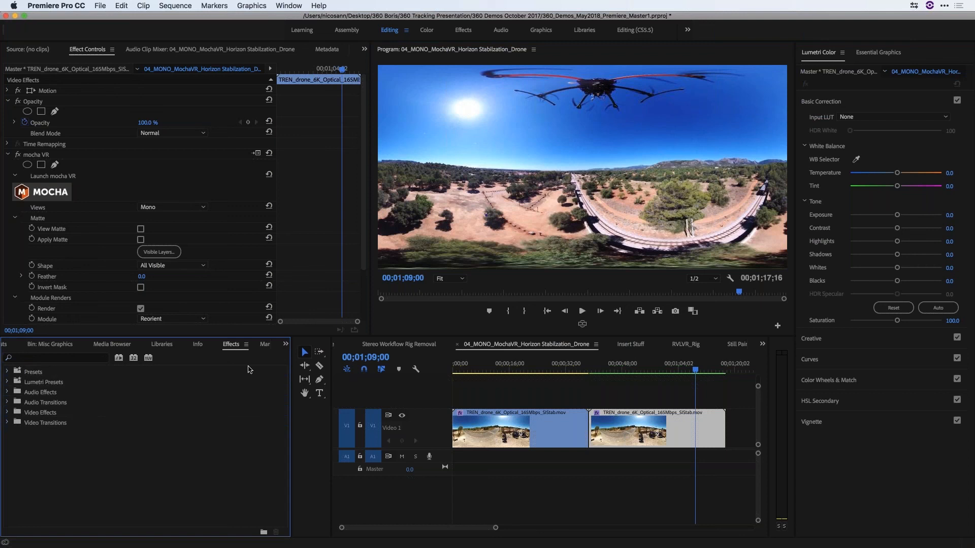
left_click(286, 344)
left_click(306, 356)
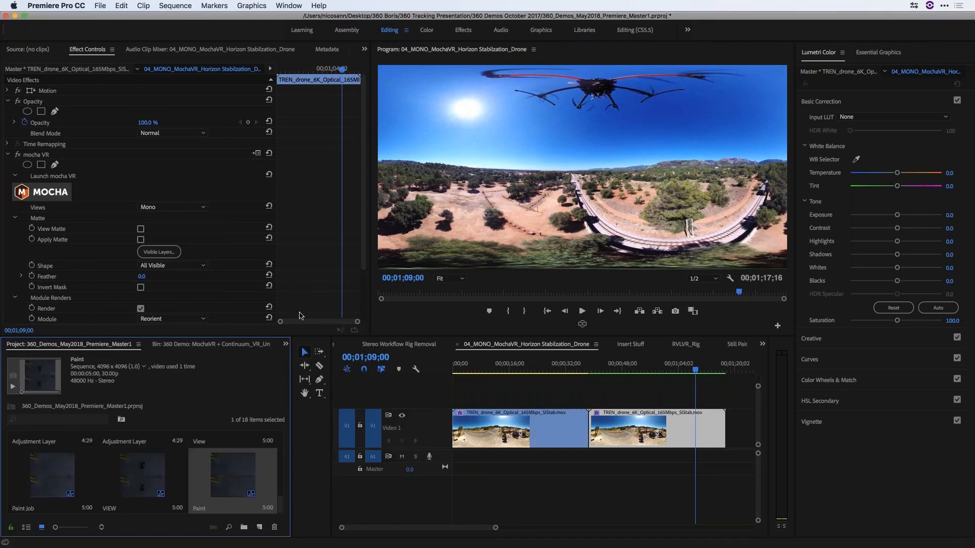
left_click(286, 344)
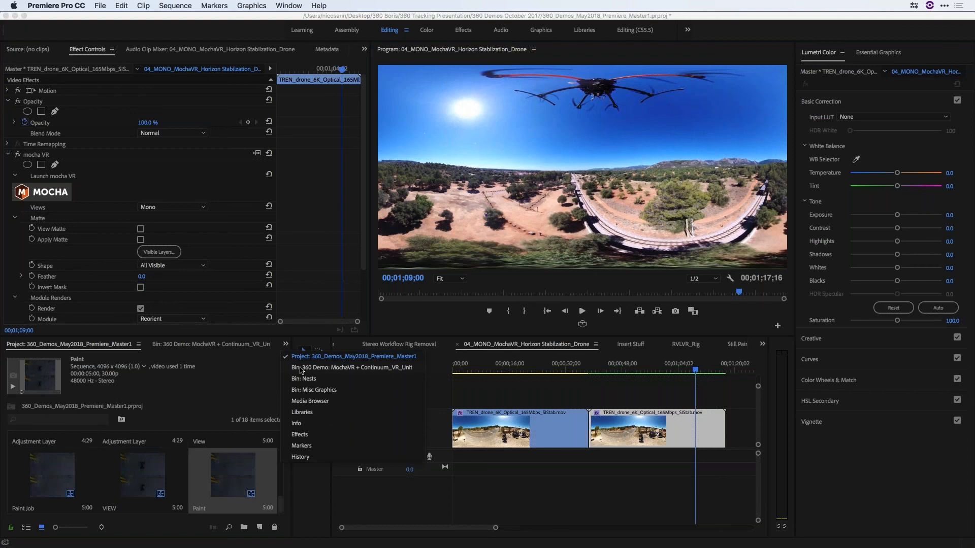
left_click(302, 368)
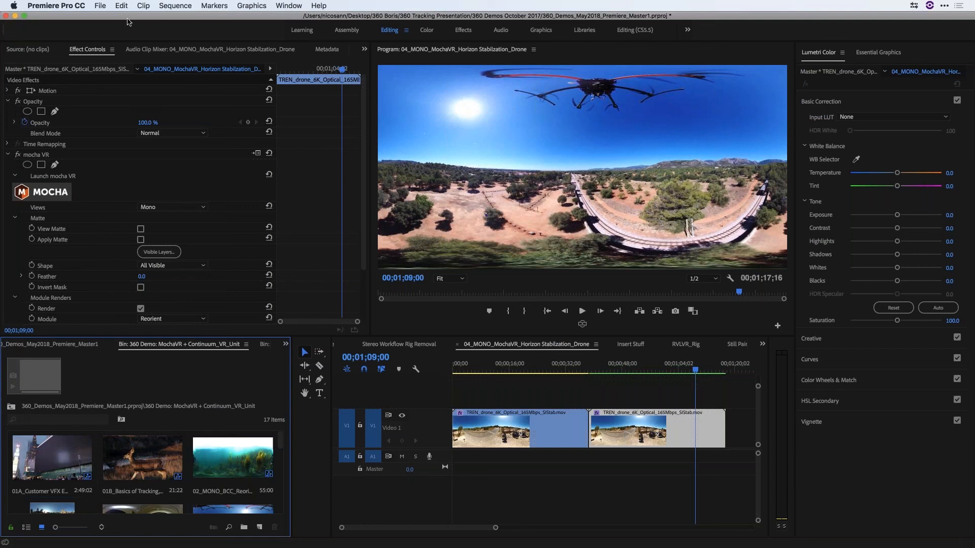
key("super+Tab")
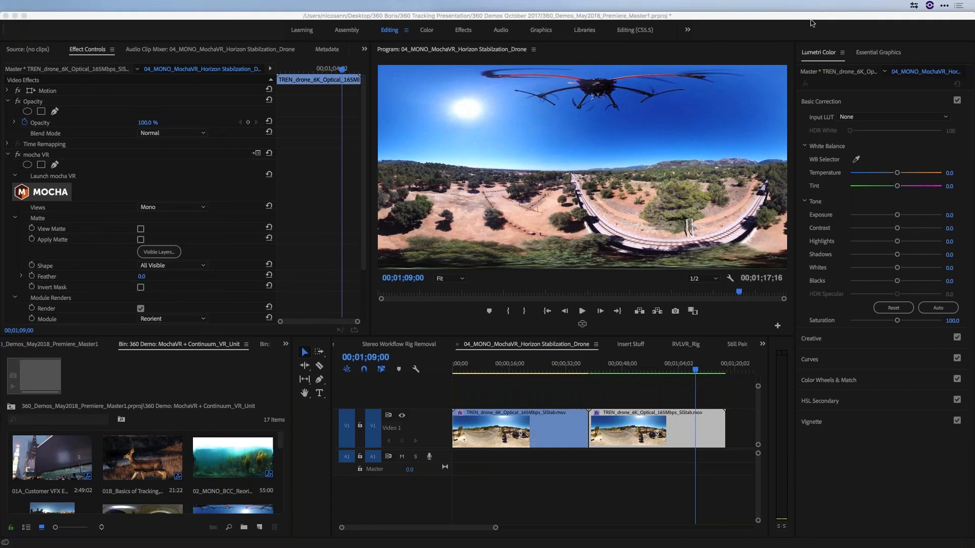